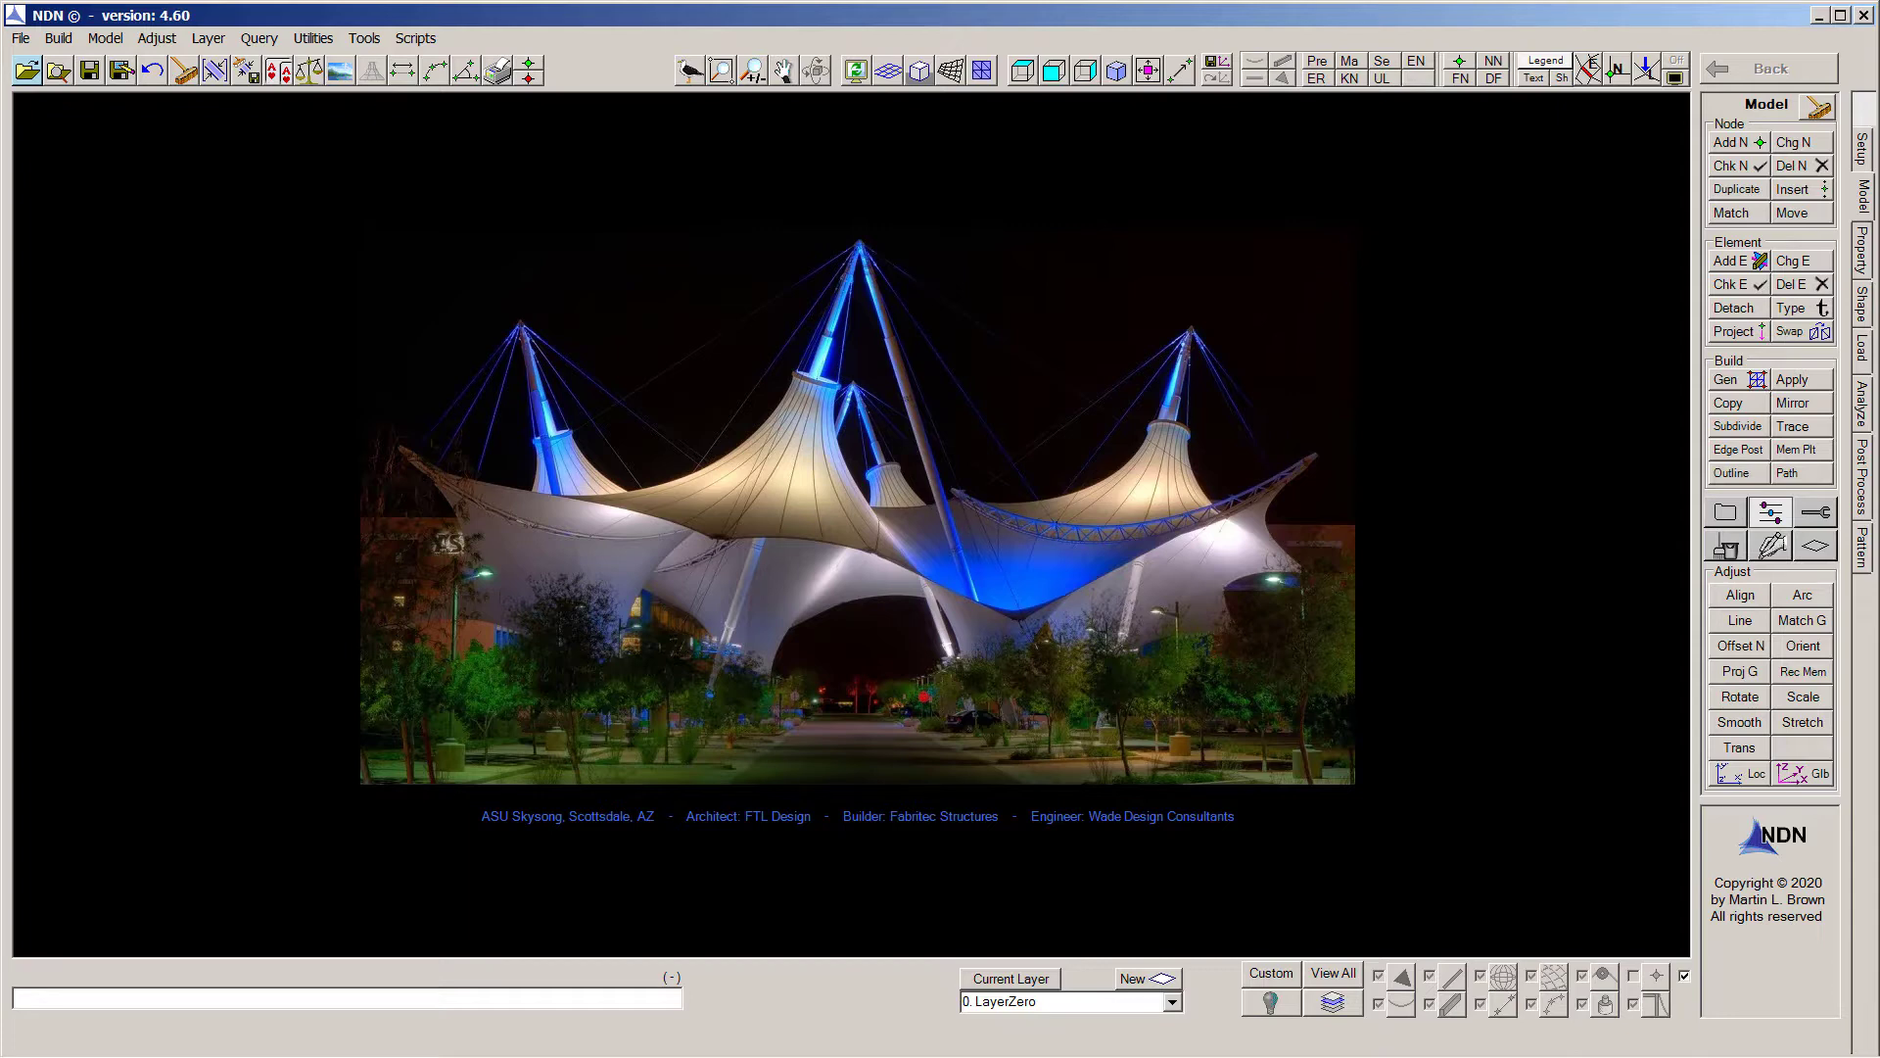
Open the recently used model file 1. Triple Cone - Outline.ndn.
{"action": "left_click", "coordinate": [29, 72]}
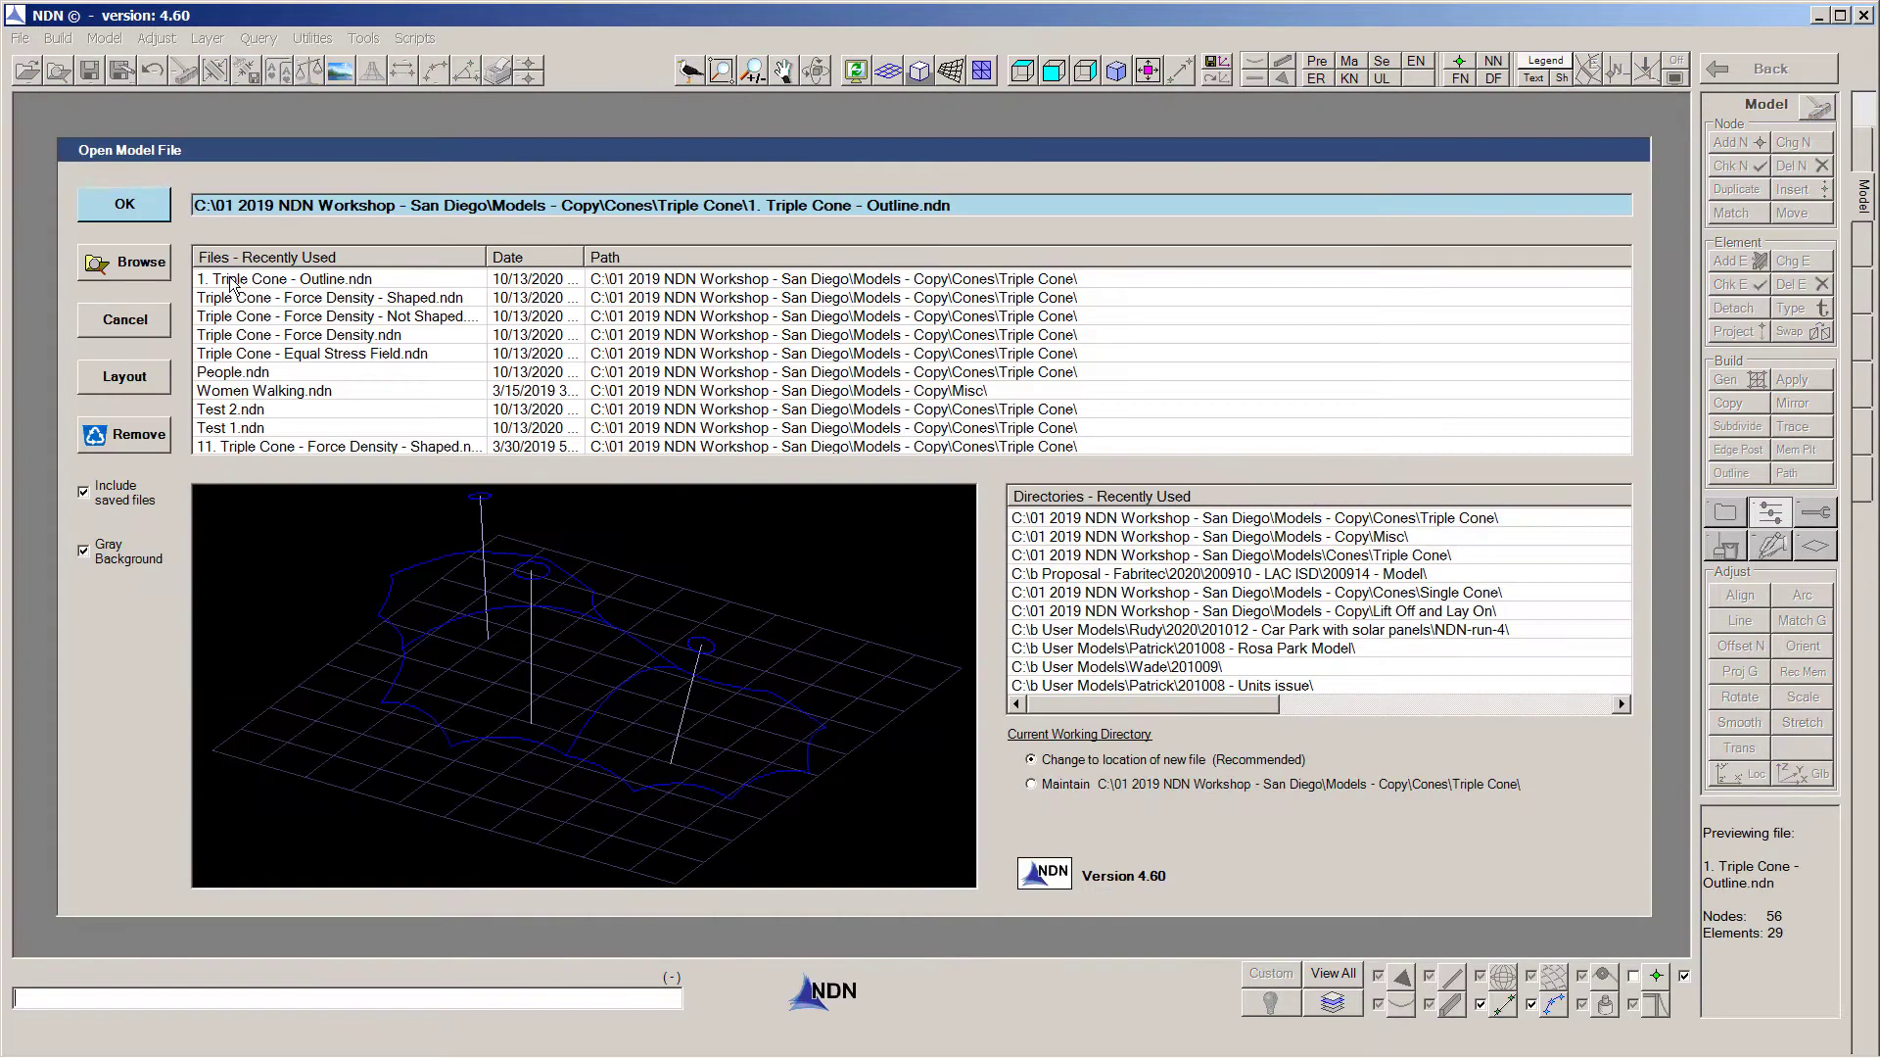
{"action": "double_click", "coordinate": [231, 279]}
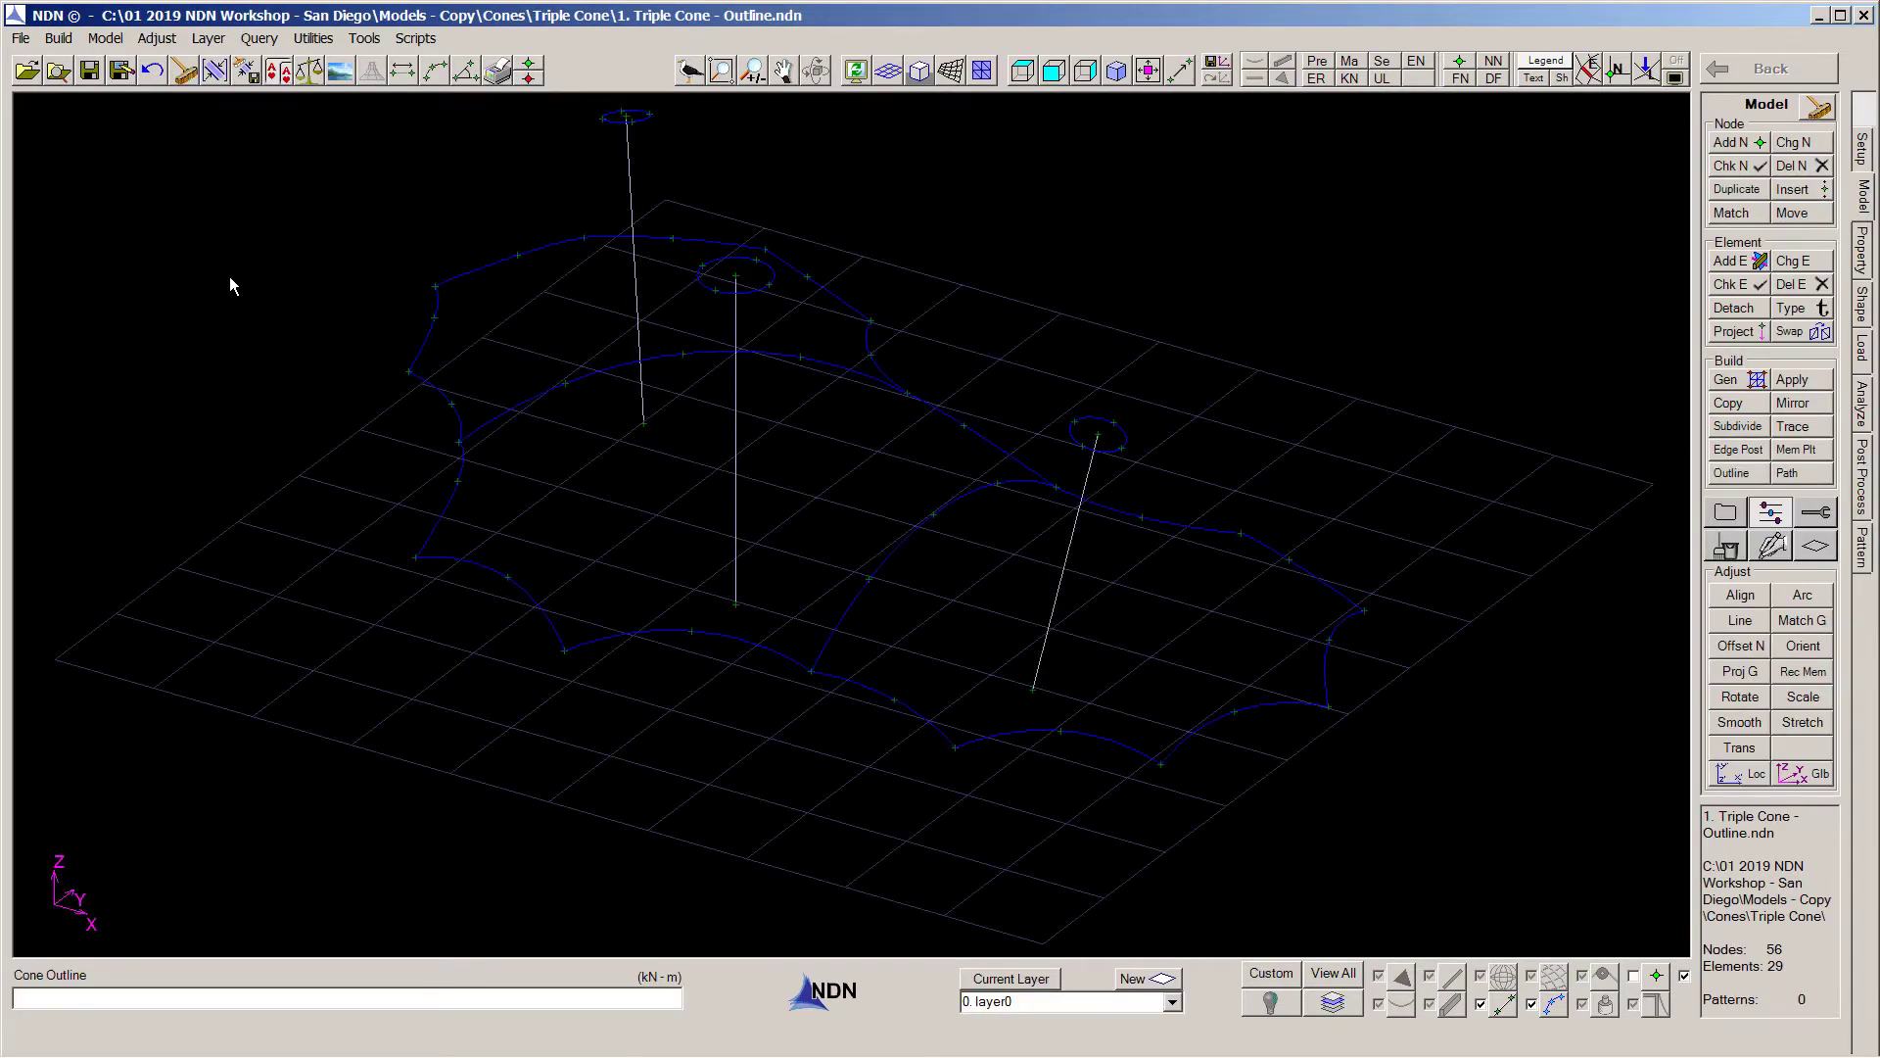
{"action": "middle_click_drag", "start_coordinate": [921, 284], "coordinate": [1112, 303]}
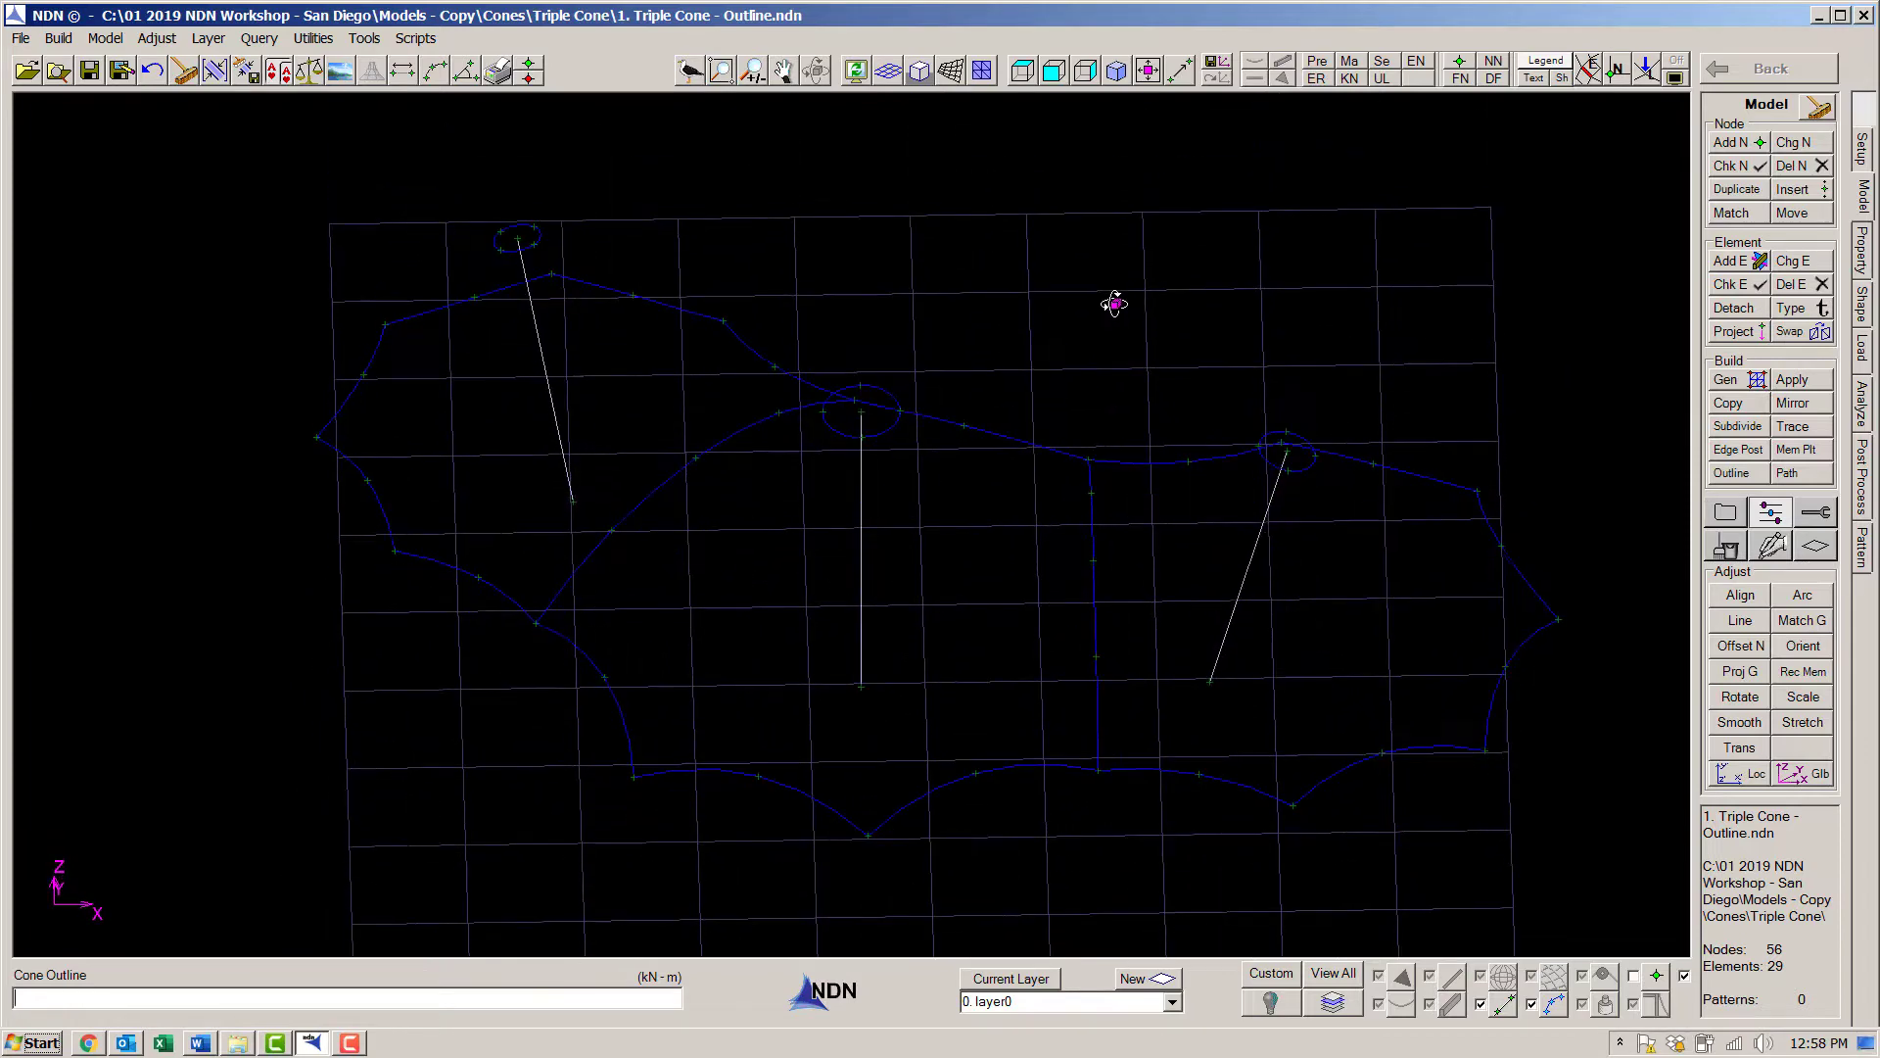
Measure the distance between the front ends of the two dividing arcs and the height of the center mast.
{"action": "left_click", "coordinate": [402, 73]}
{"action": "left_click", "coordinate": [1103, 770]}
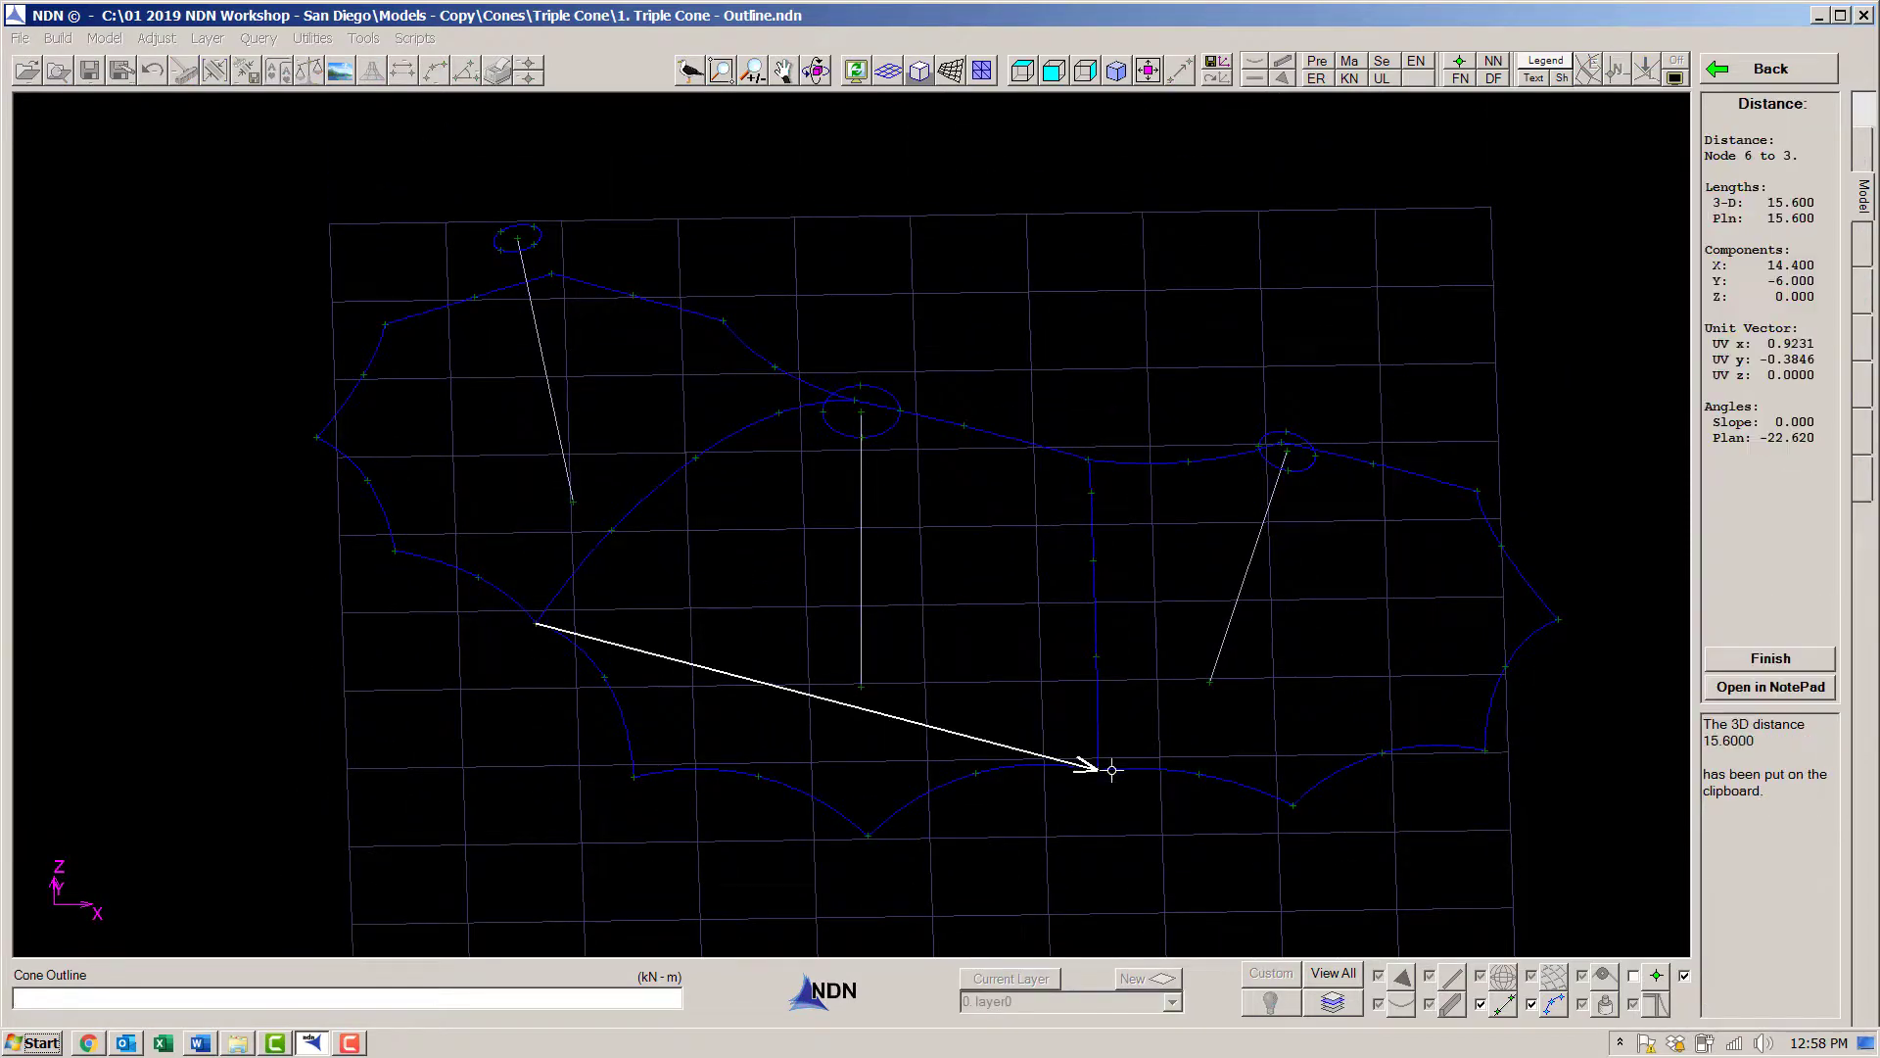
{"action": "left_click", "coordinate": [860, 412]}
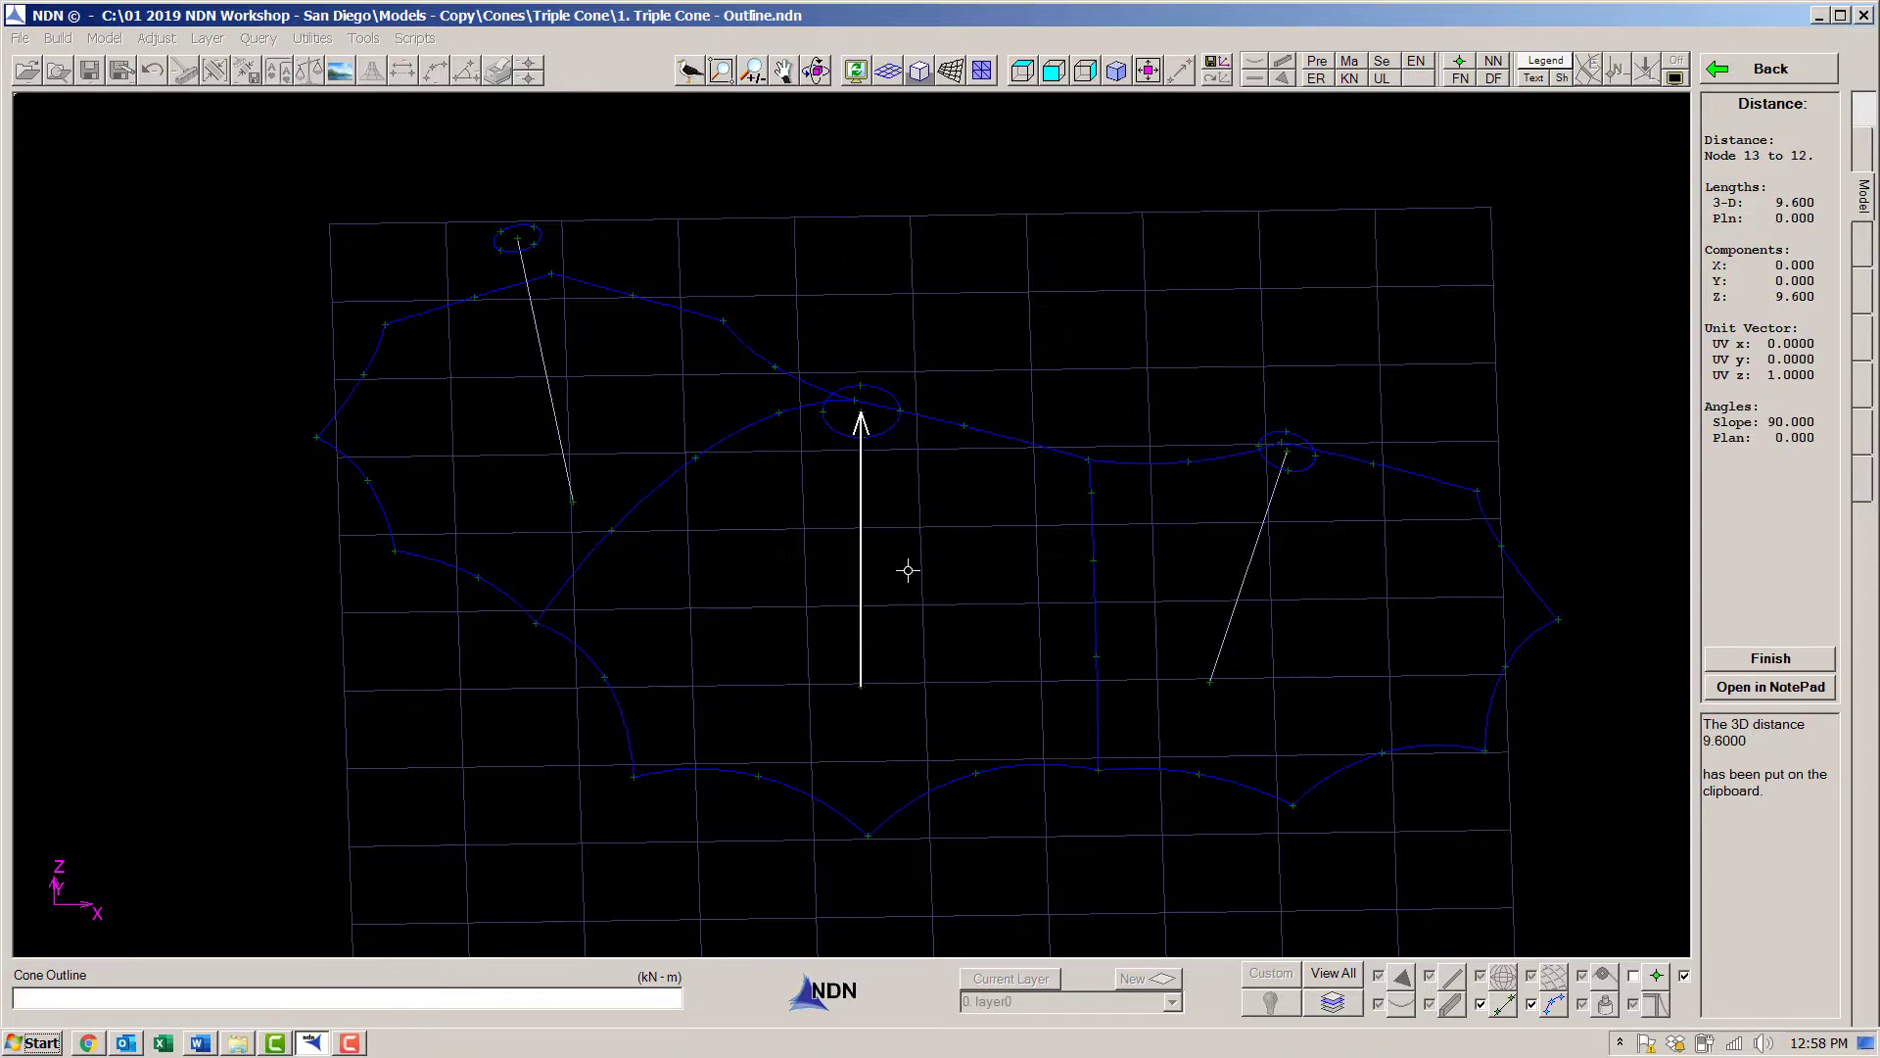
{"action": "right_click", "coordinate": [688, 269]}
Merge the People.ndn file into the triple cone model.
{"action": "left_click", "coordinate": [84, 176]}
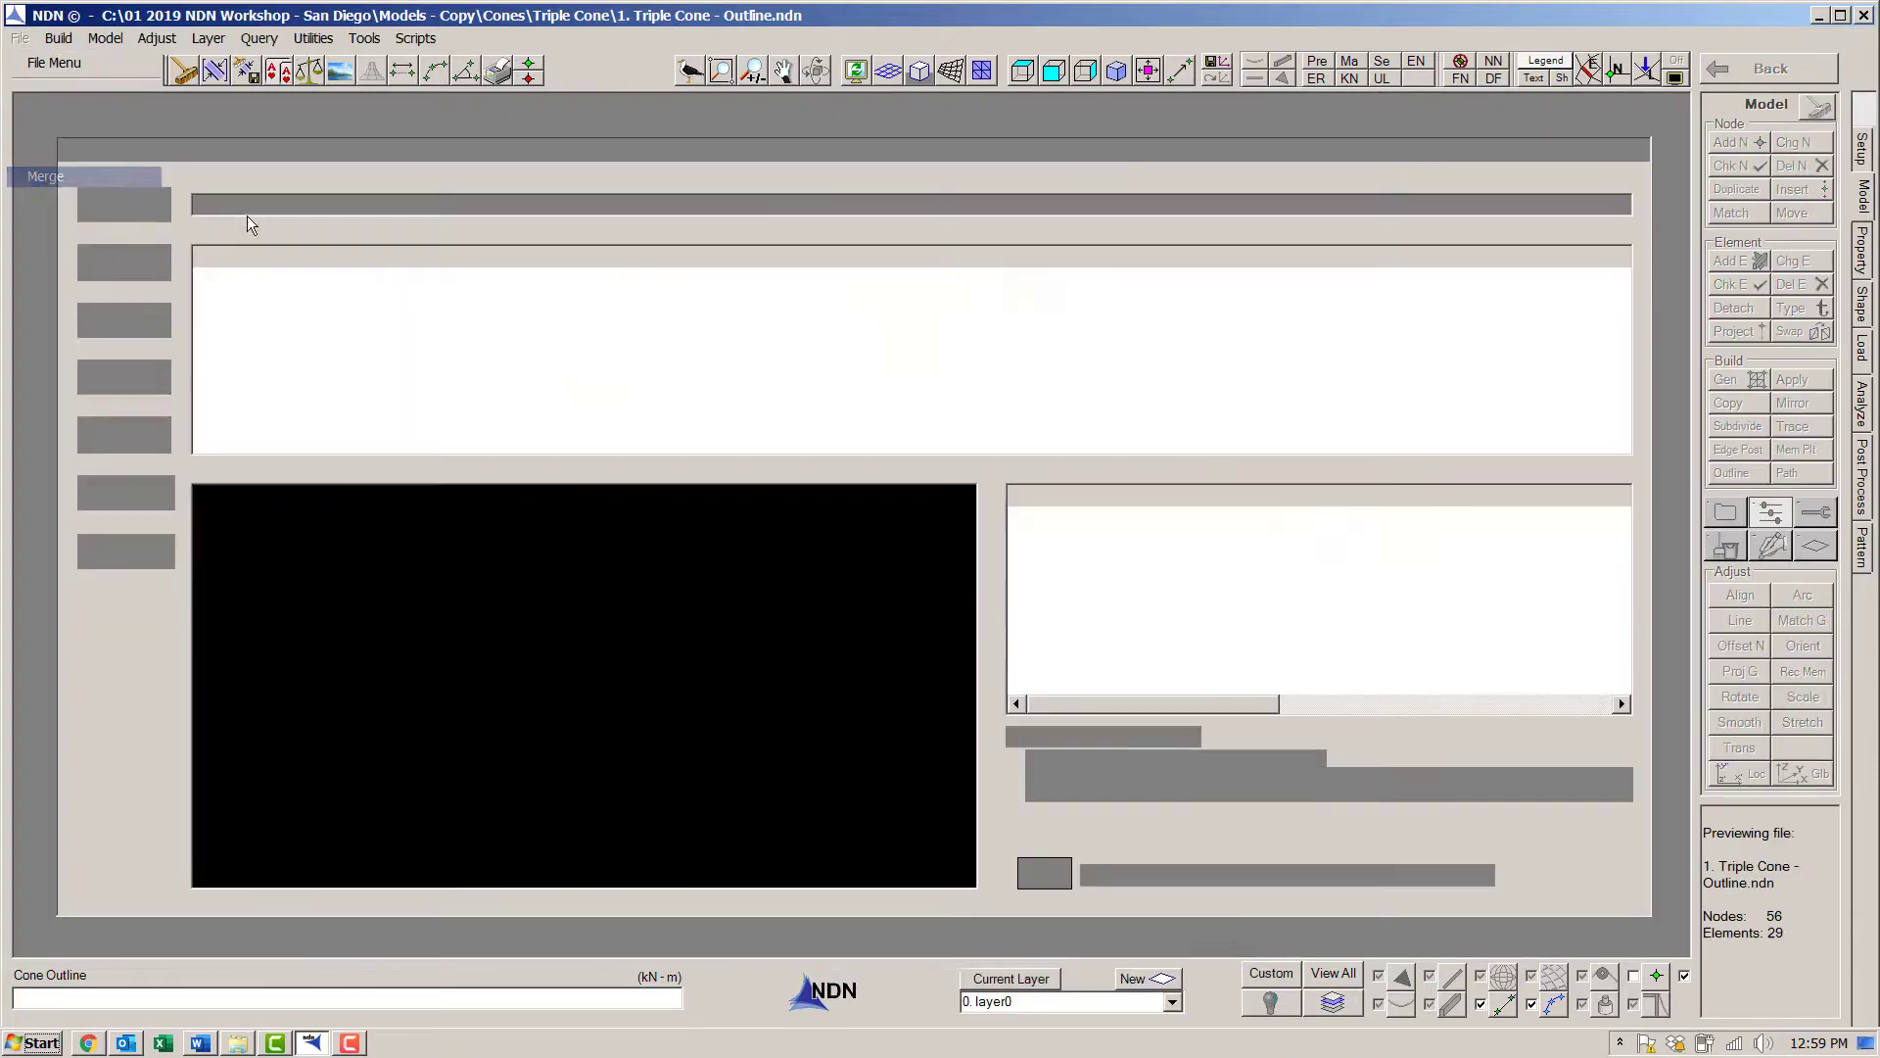
{"action": "left_click", "coordinate": [235, 298]}
{"action": "double_click", "coordinate": [235, 298]}
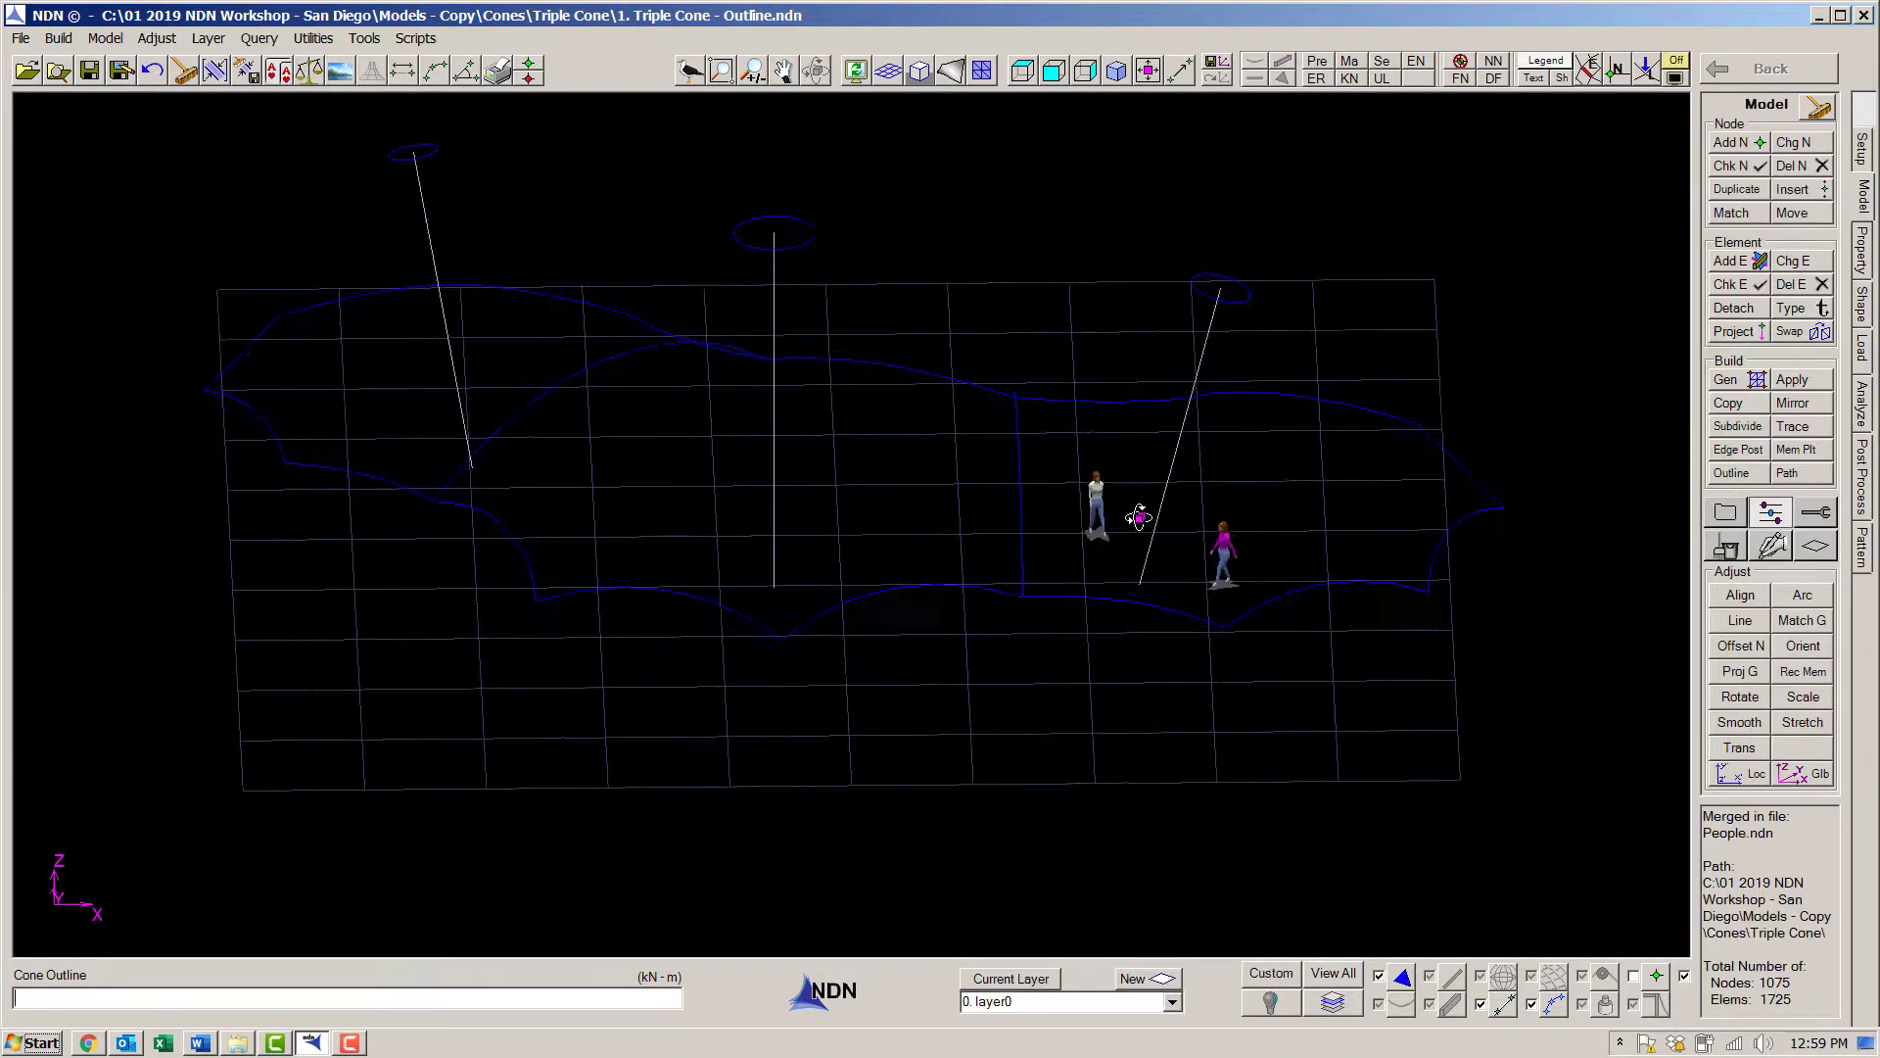
Delete the membrane elements of the merged people figures and clean the model of unused nodes.
{"action": "middle_click_drag", "start_coordinate": [1139, 439], "coordinate": [1116, 670]}
{"action": "left_click", "coordinate": [1819, 290]}
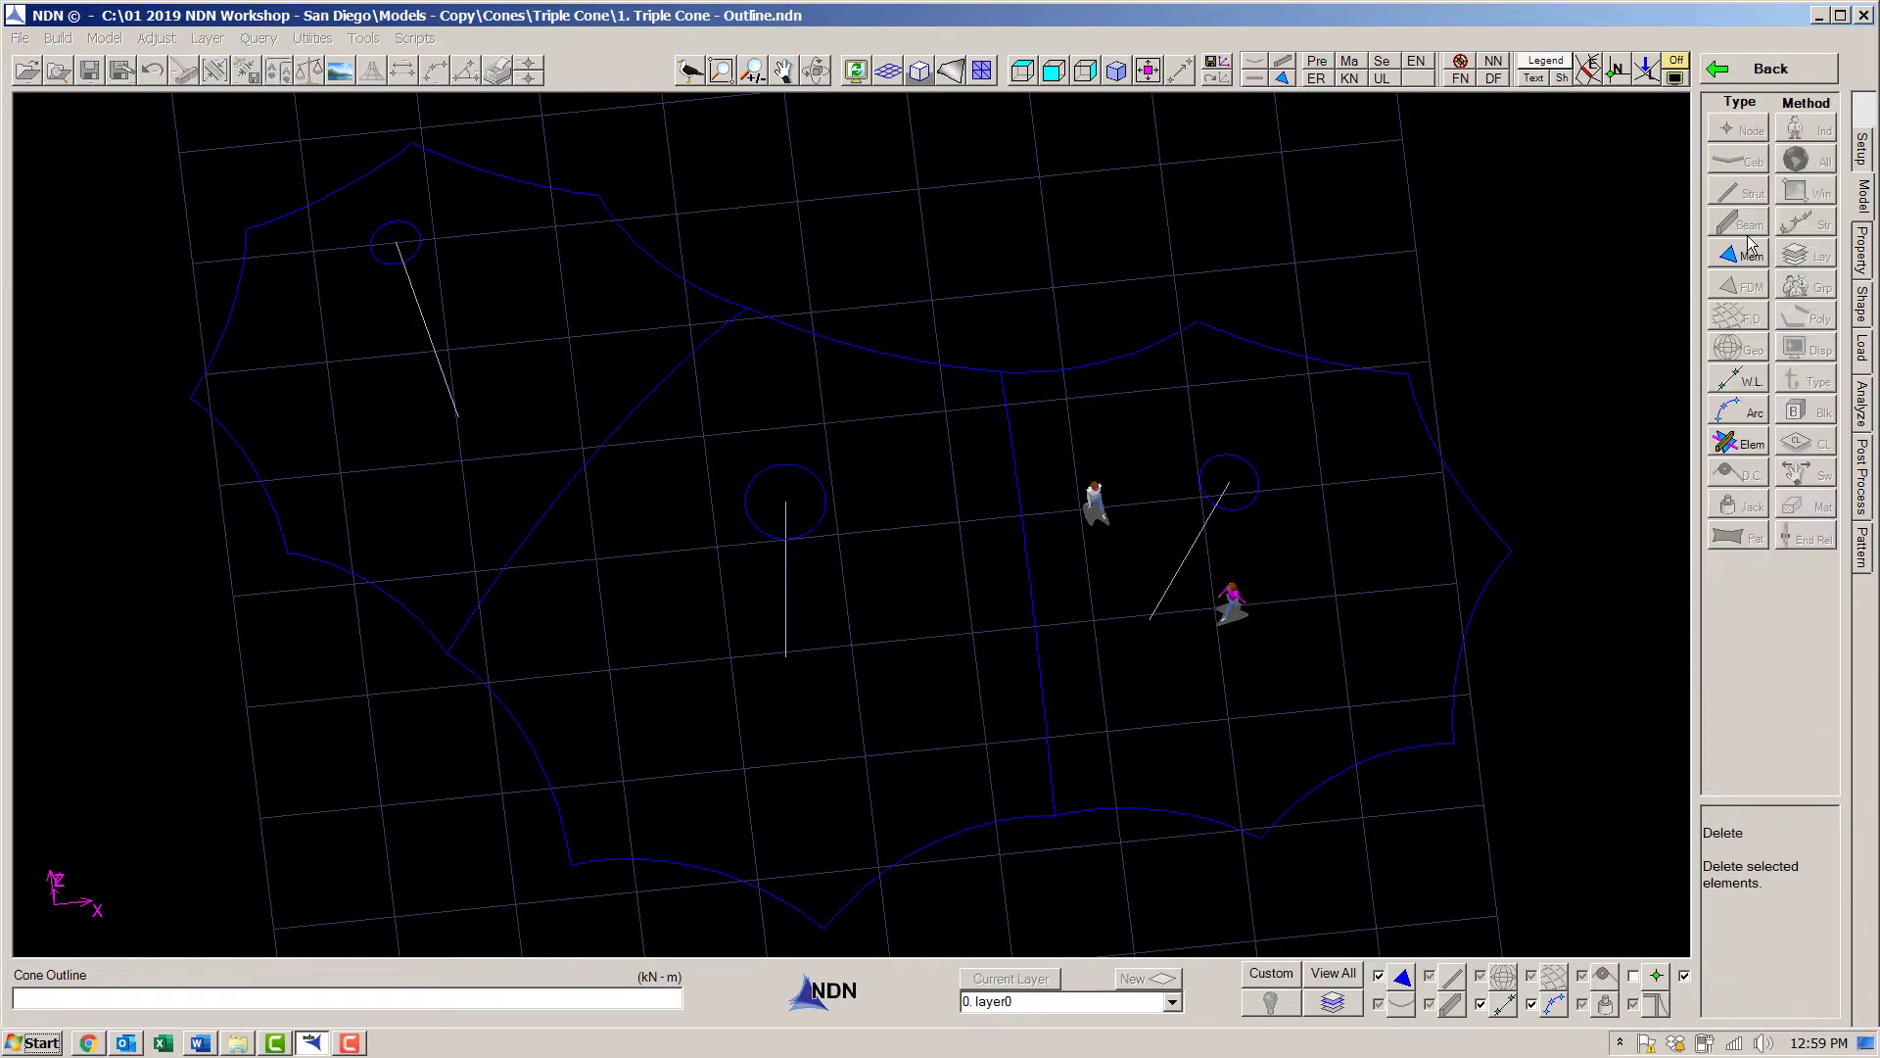
{"action": "left_click", "coordinate": [1821, 129]}
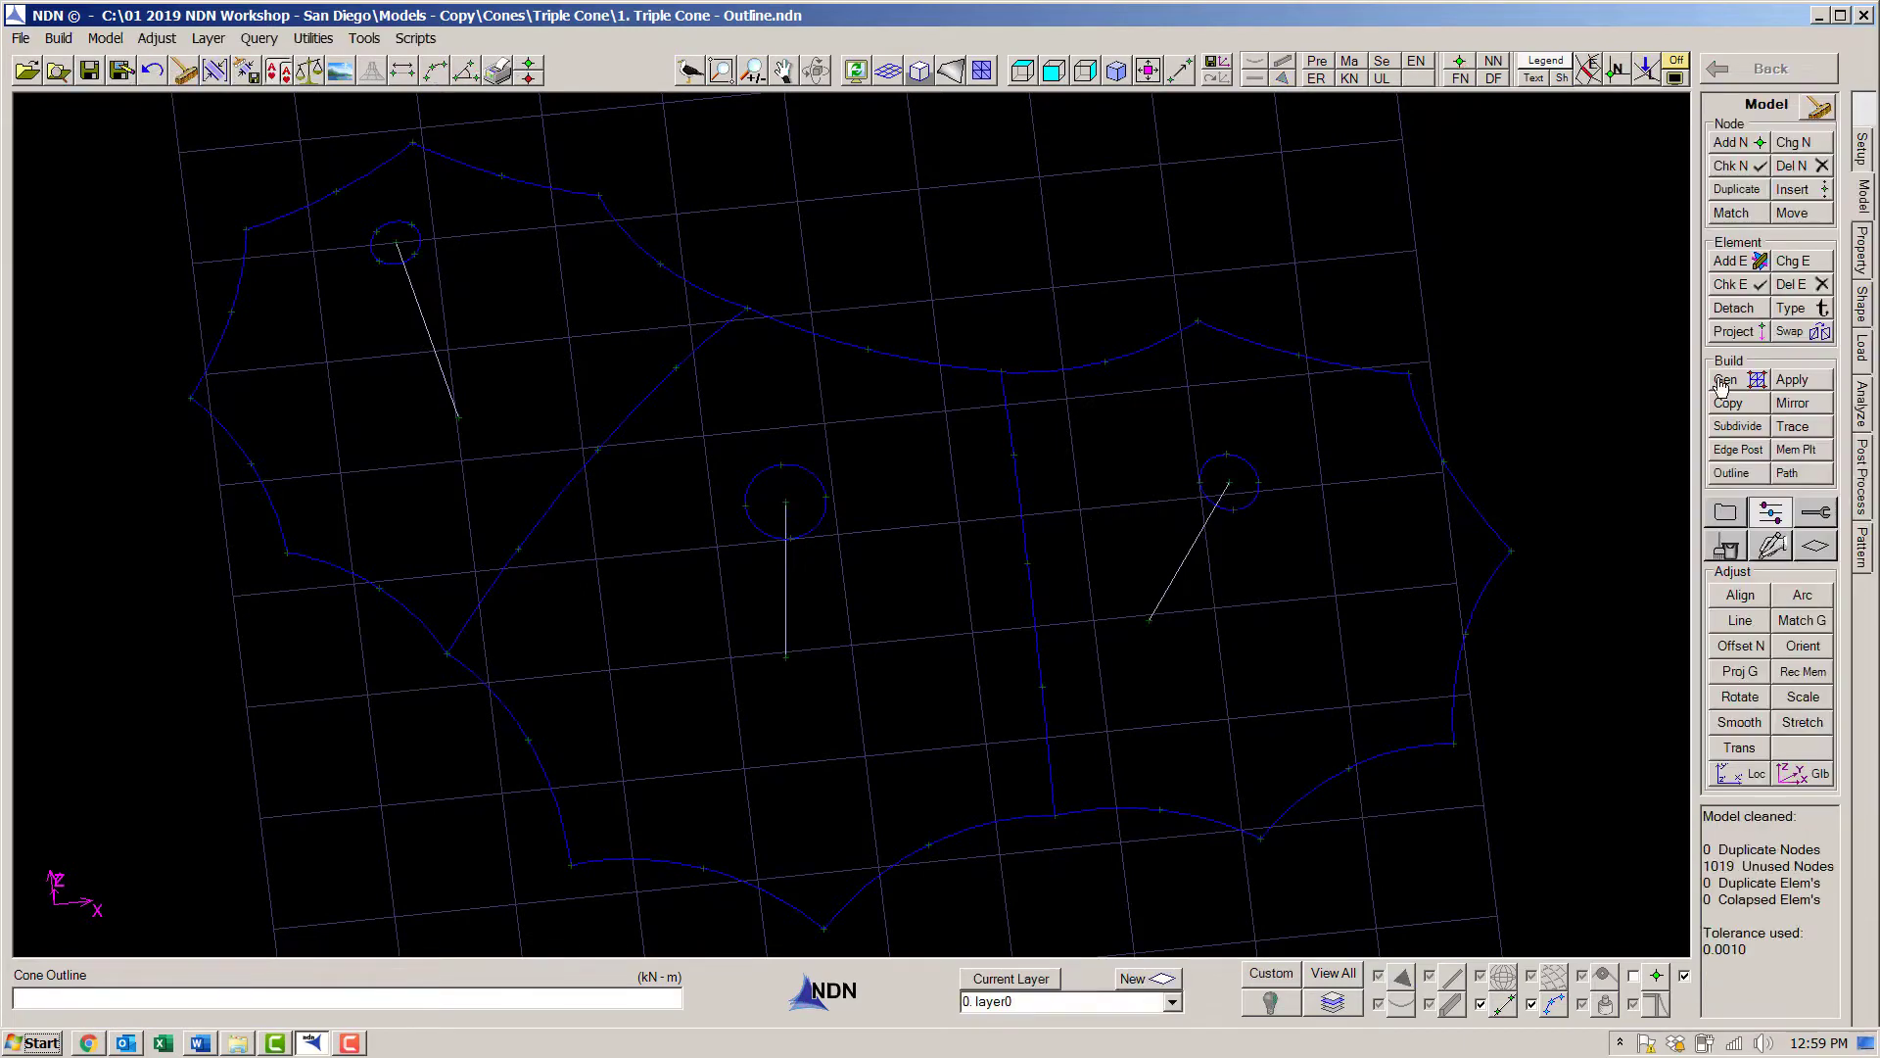
Set up an Optimal-pattern cone mesh with 12 radial and 36 circumferential segments, without circumferential geodesics, and locate its ring at the center mast top.
{"action": "left_click", "coordinate": [1723, 382]}
{"action": "left_click", "coordinate": [1725, 250]}
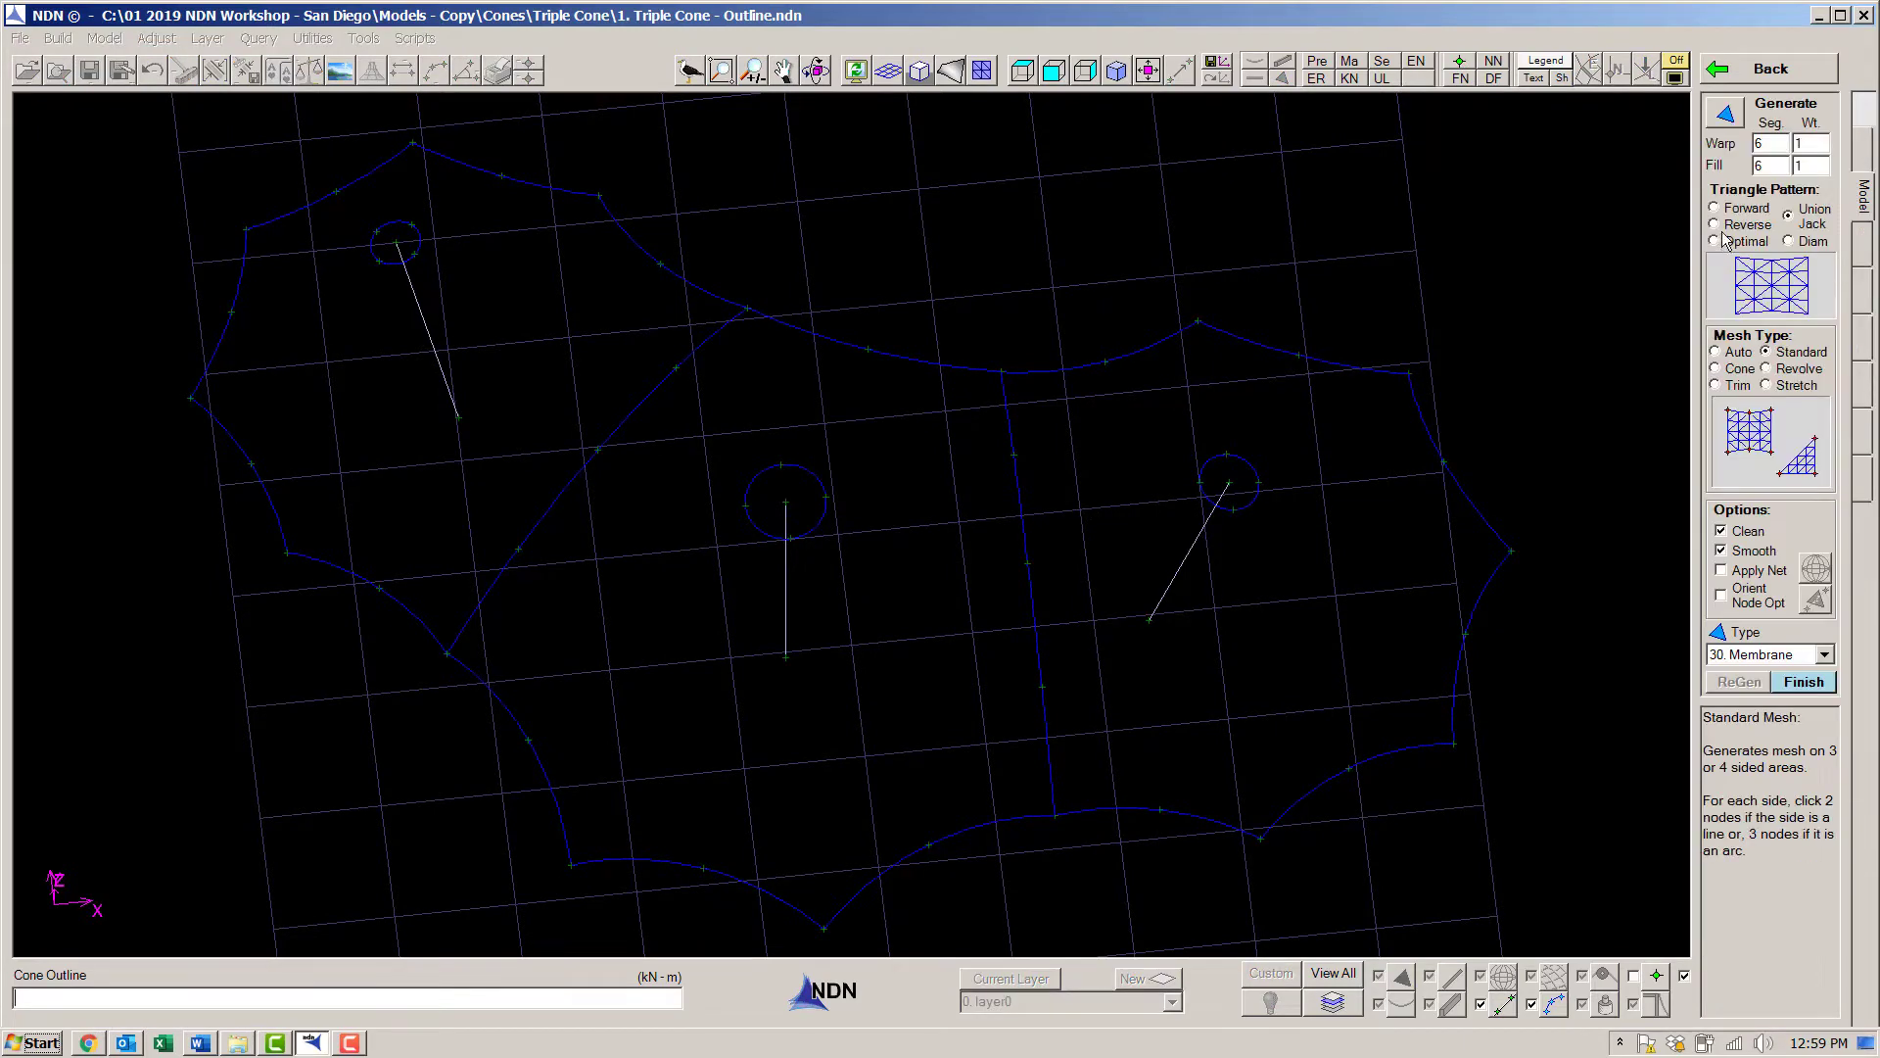
{"action": "left_click", "coordinate": [1740, 371]}
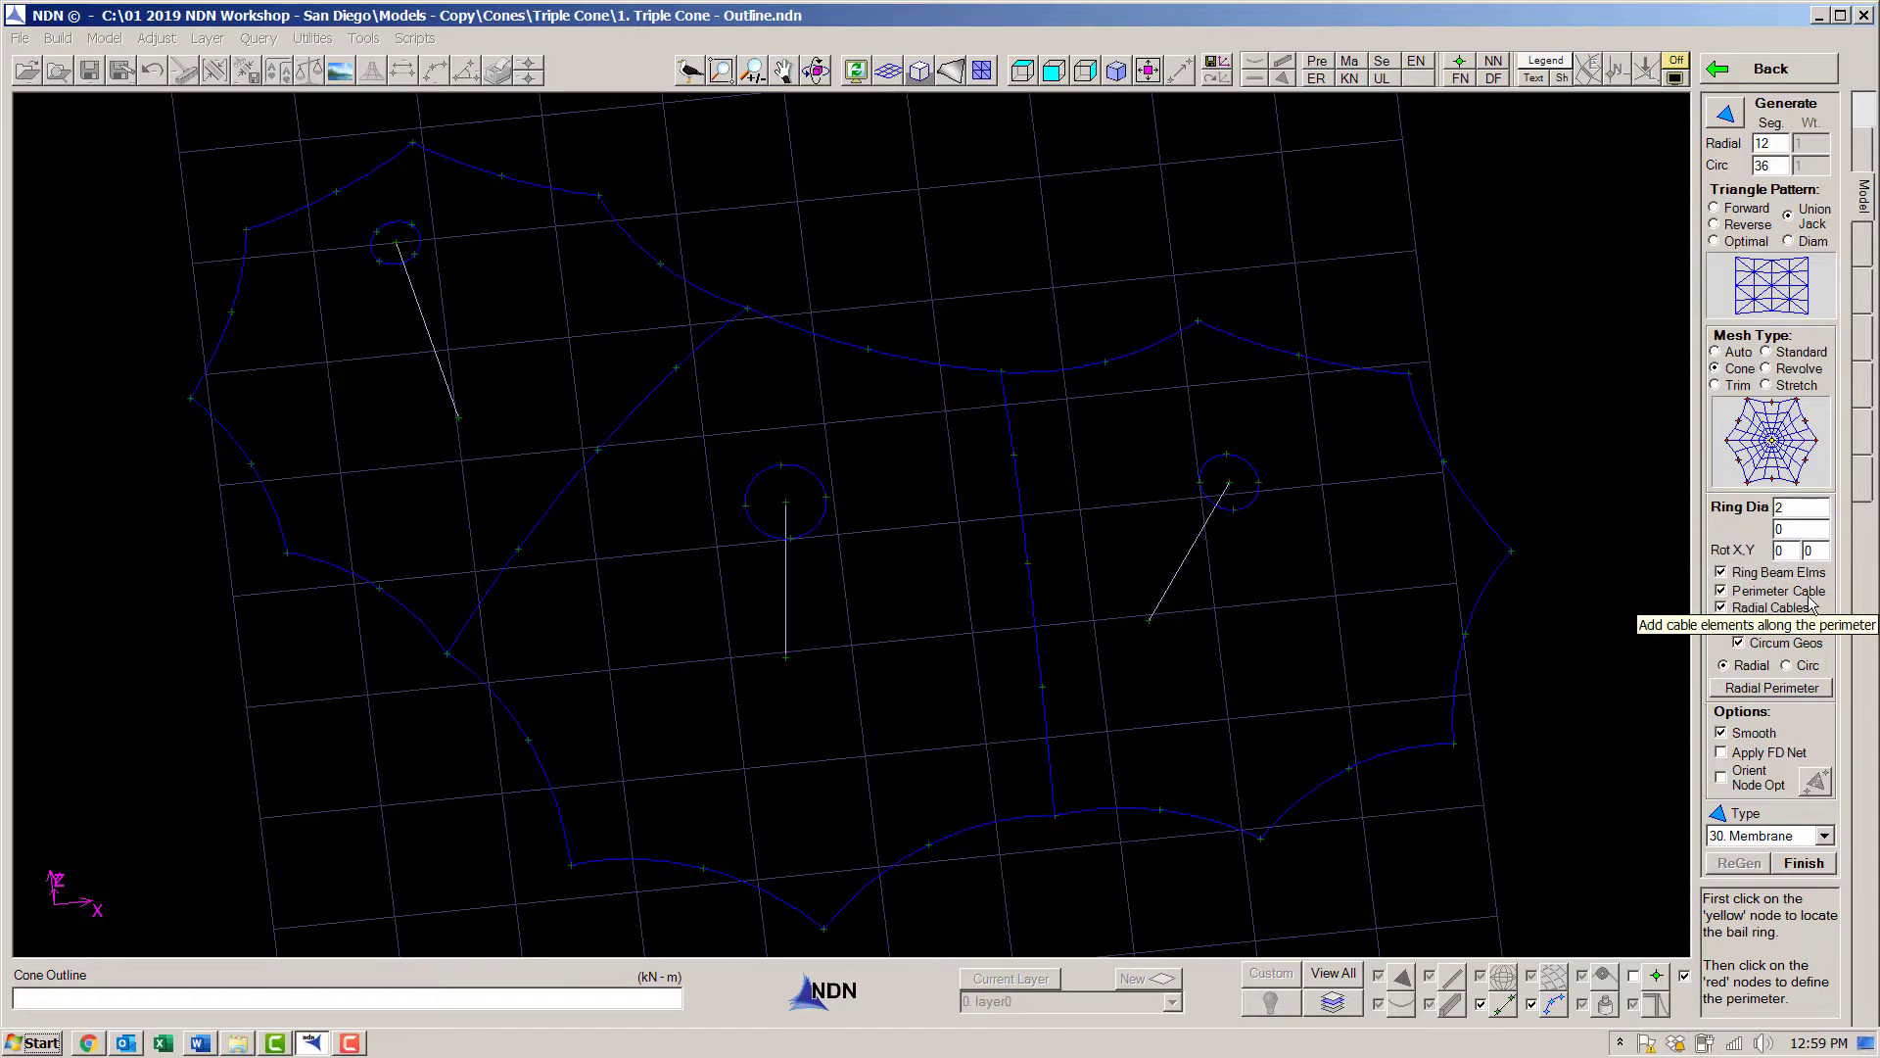
{"action": "left_click", "coordinate": [1775, 646]}
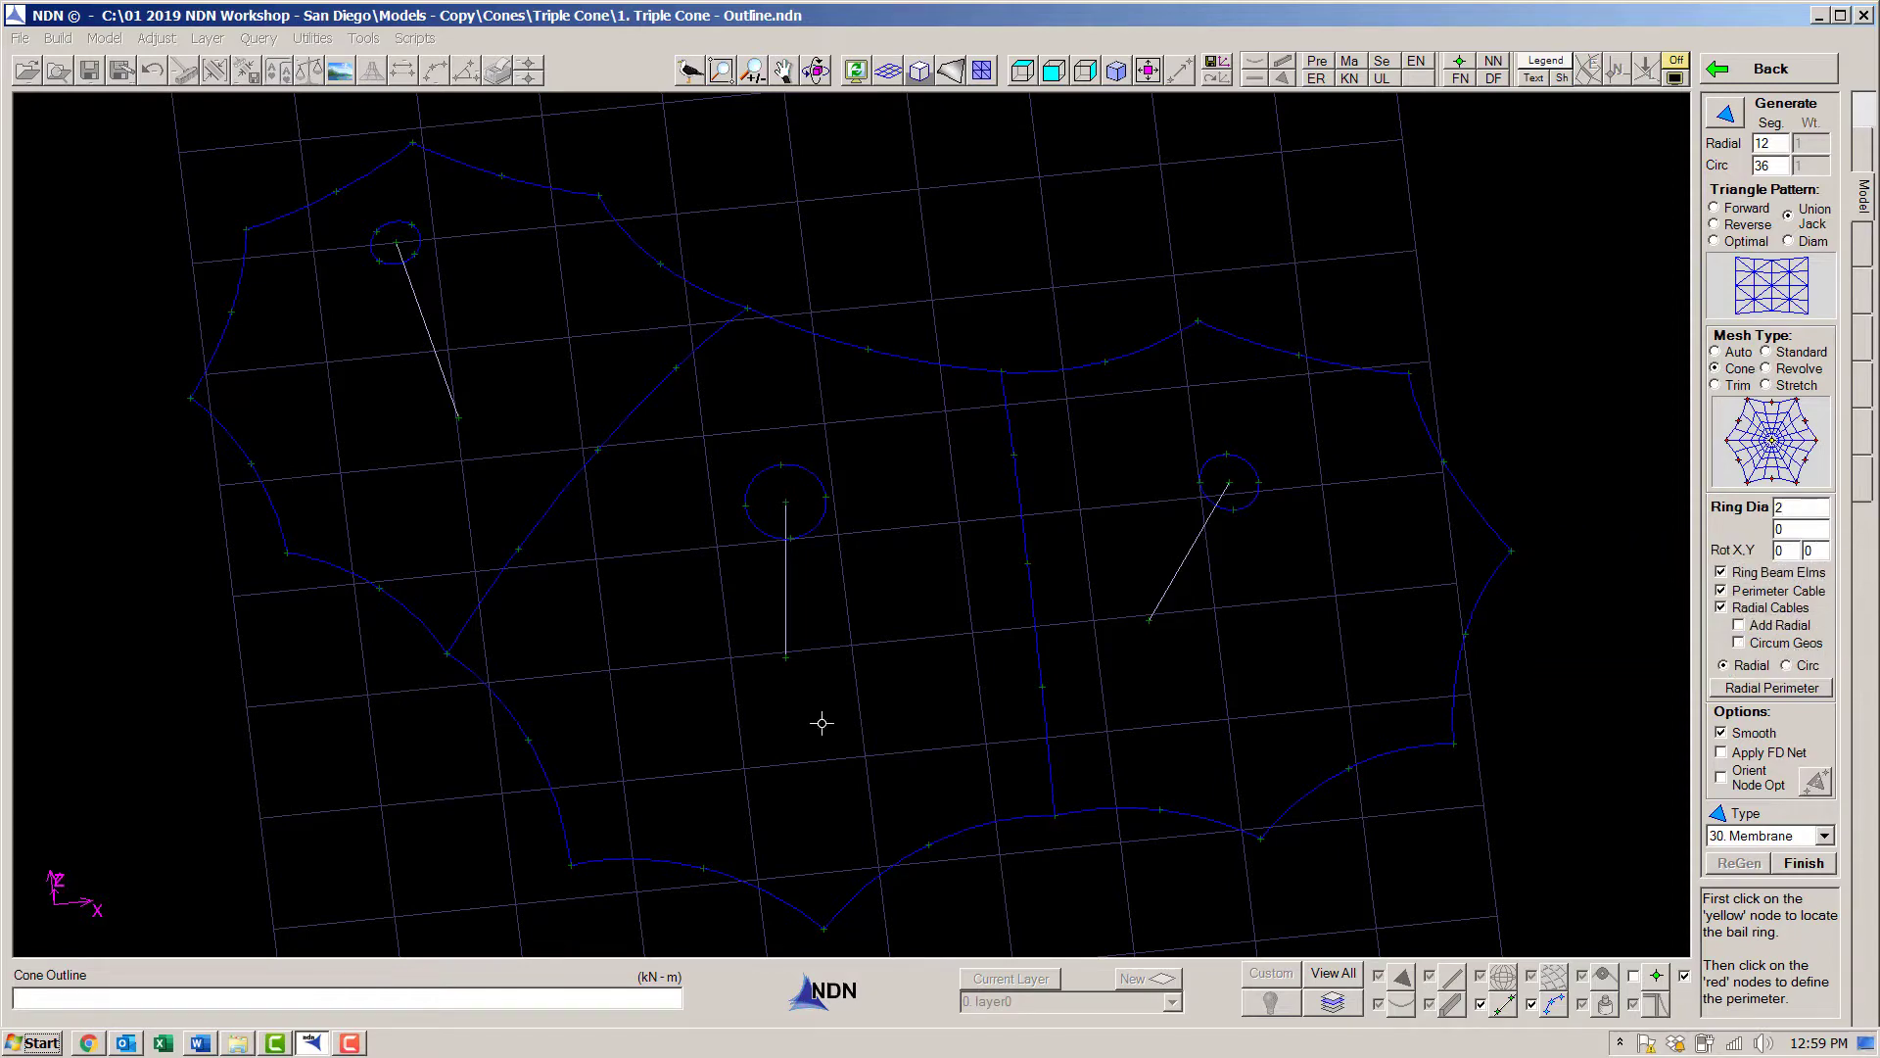
{"action": "left_click", "coordinate": [791, 509]}
{"action": "left_click", "coordinate": [785, 502]}
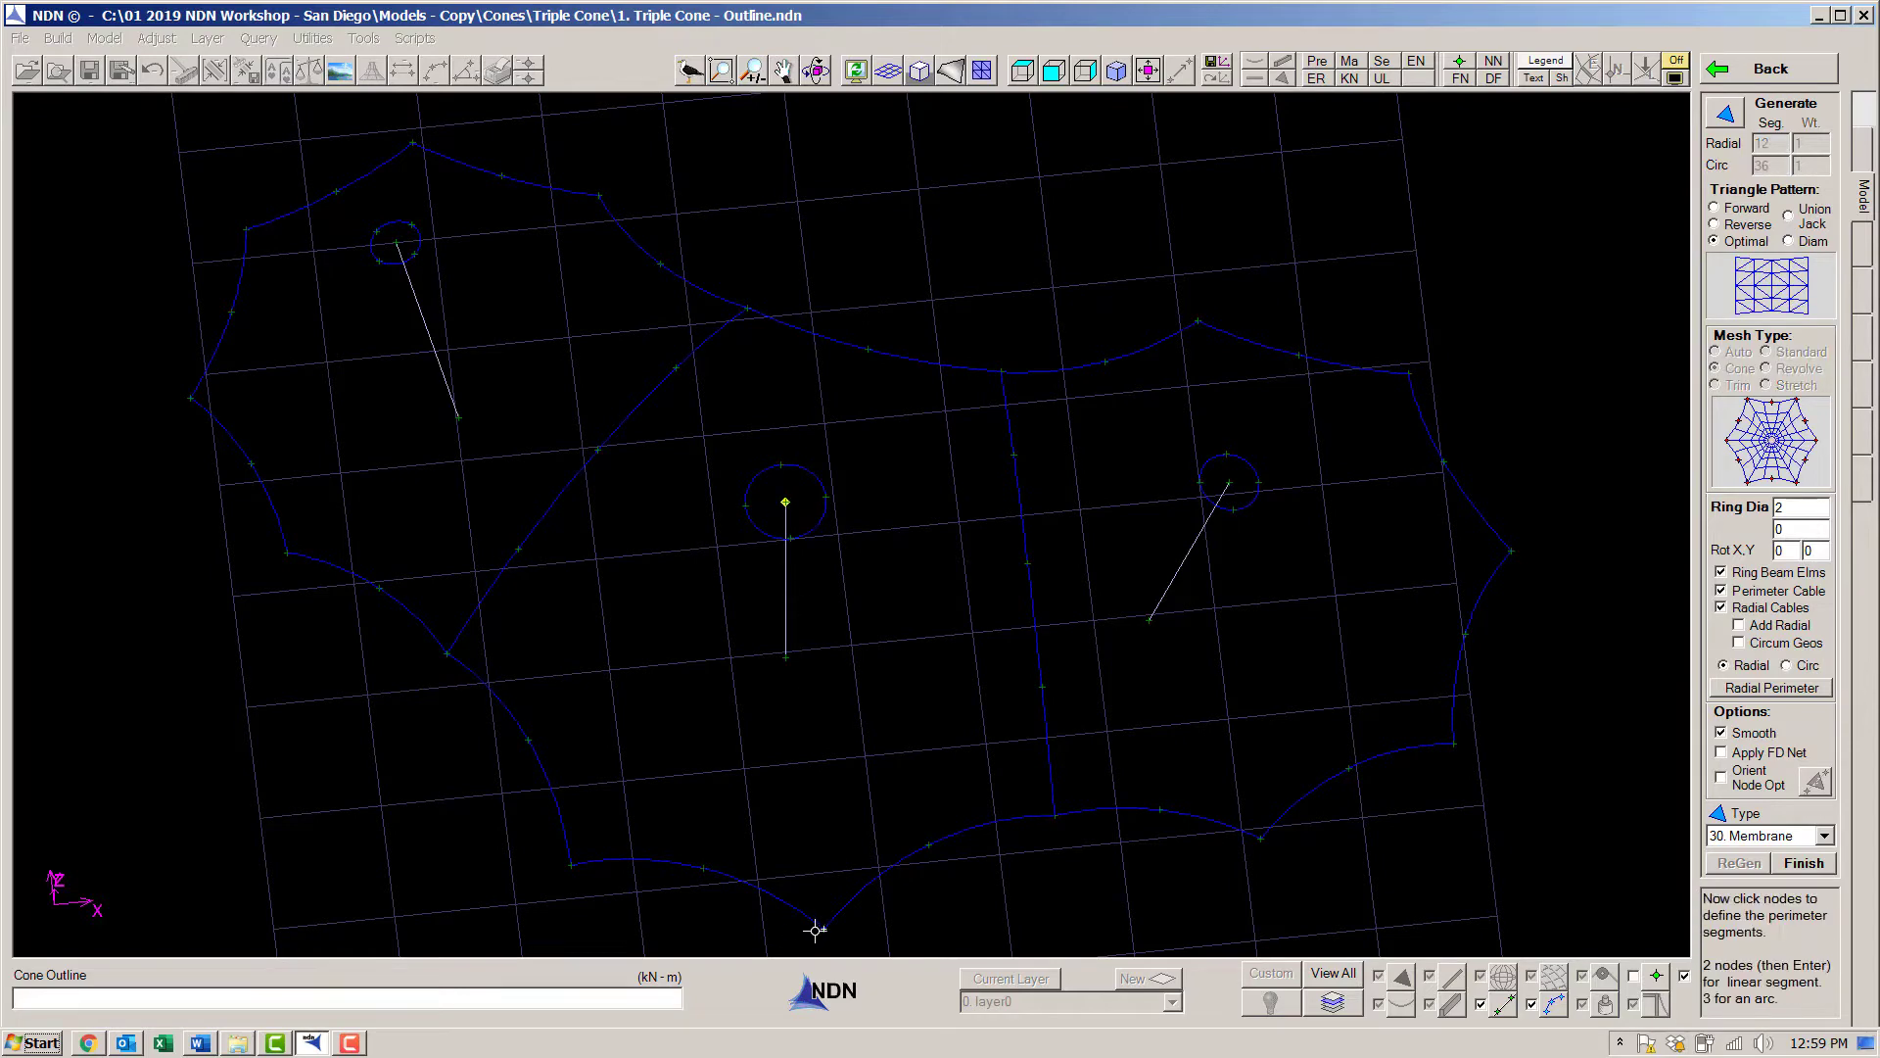
Define the center cone's perimeter along its outline arcs to generate the membrane mesh, then finish generating and show it as wireframe.
{"action": "left_click", "coordinate": [1051, 814]}
{"action": "left_click", "coordinate": [1027, 563]}
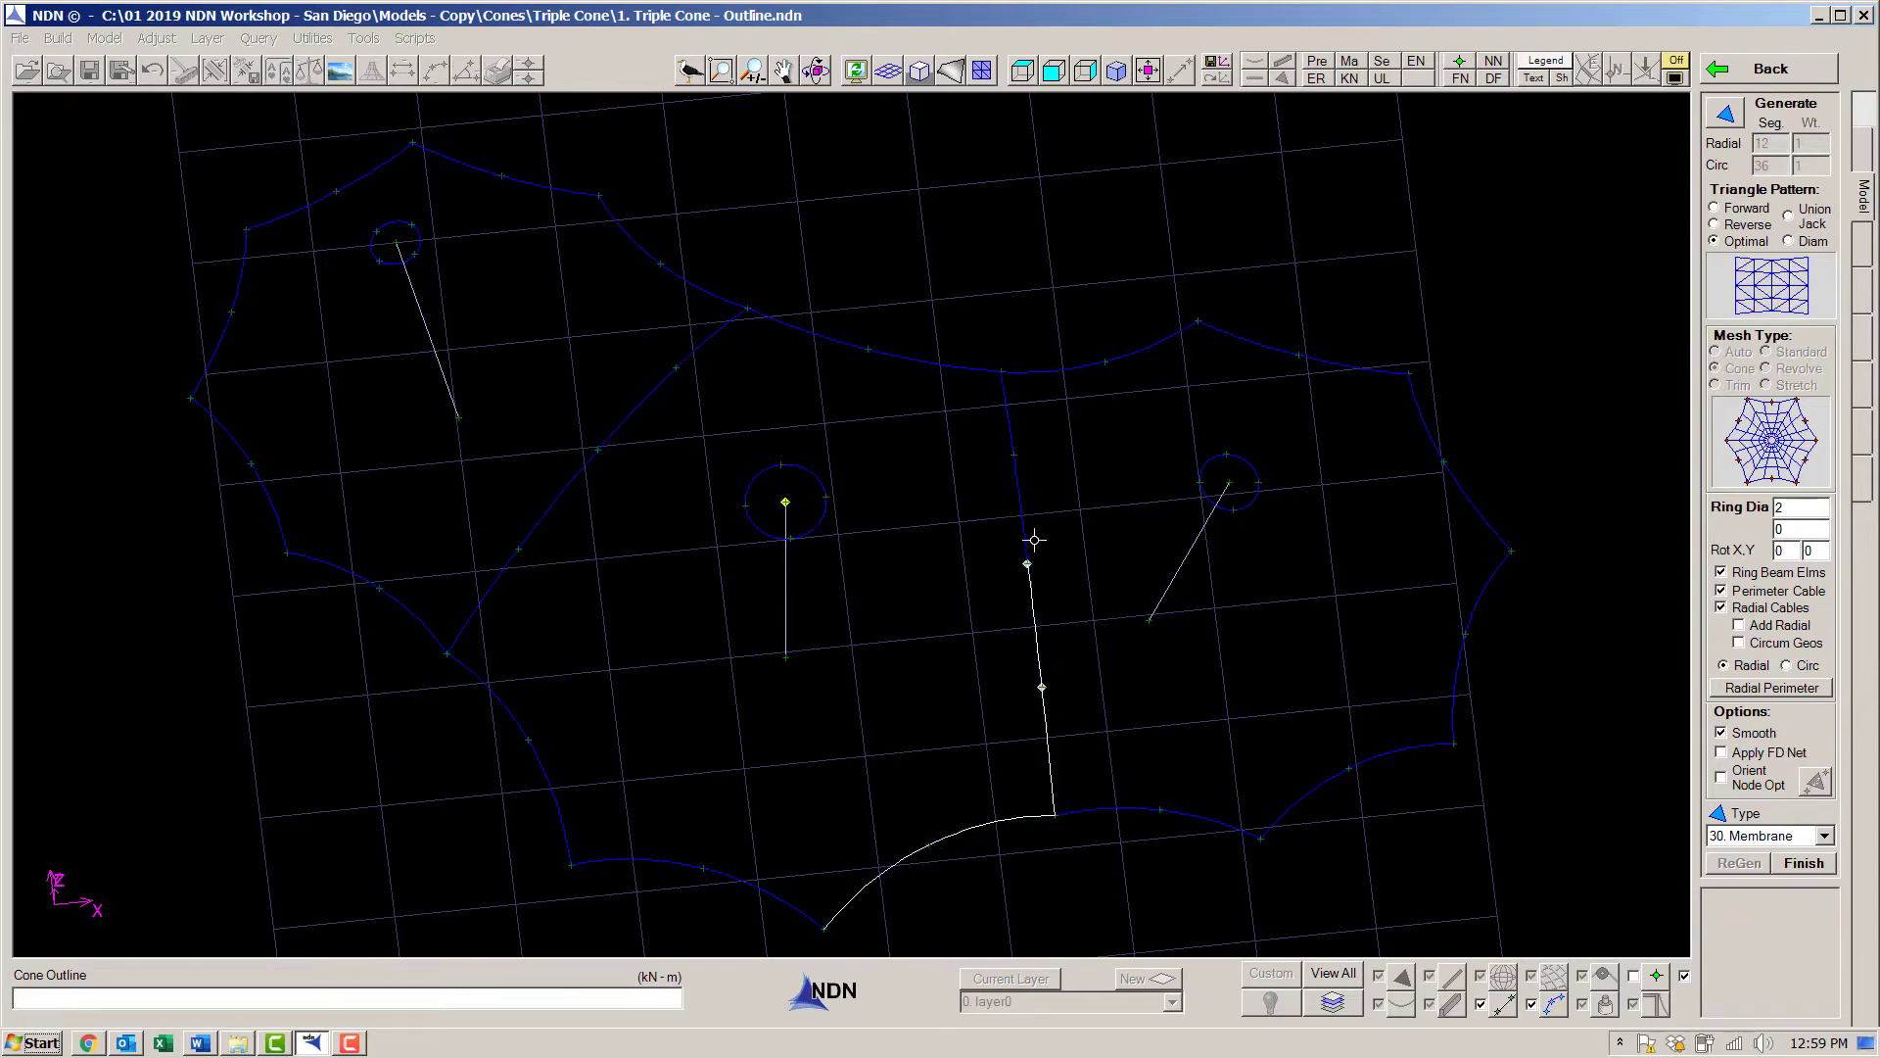
{"action": "left_click", "coordinate": [1000, 373]}
{"action": "left_click", "coordinate": [866, 349]}
{"action": "left_click", "coordinate": [745, 310]}
{"action": "left_click", "coordinate": [597, 449]}
{"action": "left_click", "coordinate": [450, 650]}
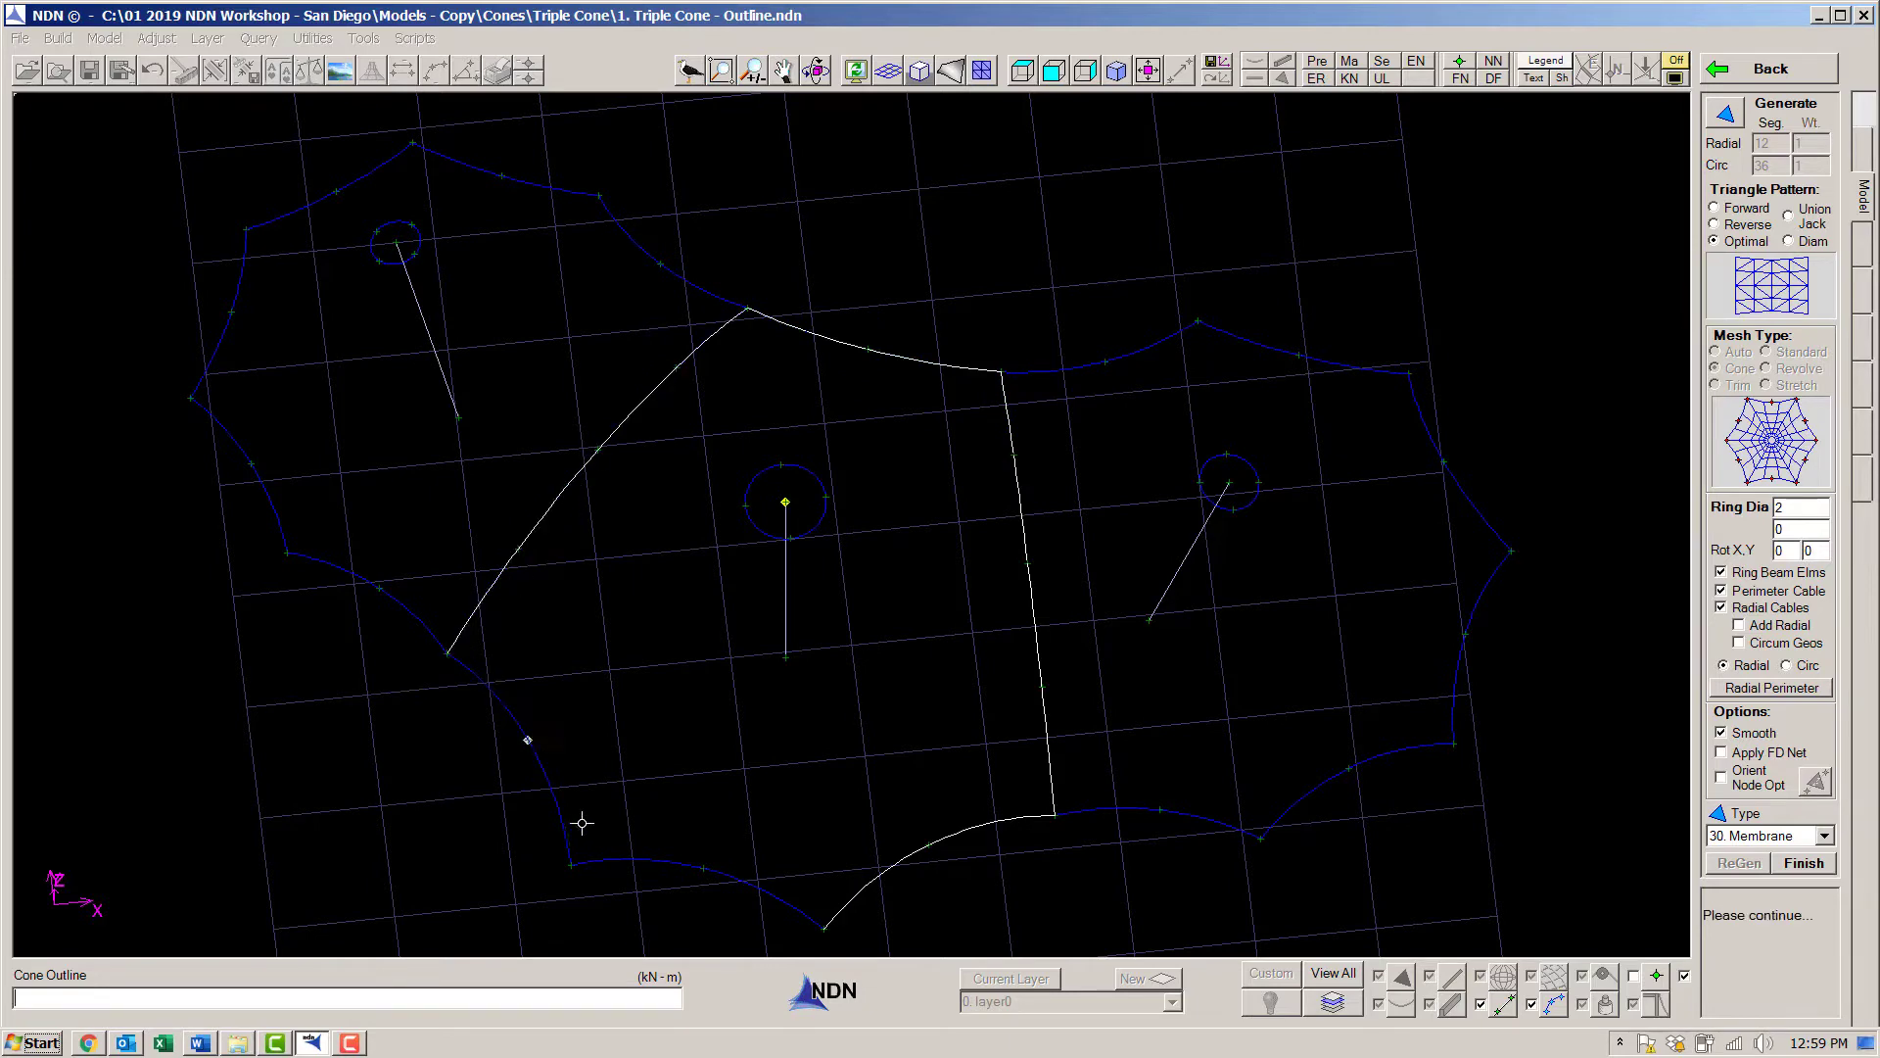
{"action": "left_click", "coordinate": [570, 865]}
{"action": "left_click", "coordinate": [834, 926]}
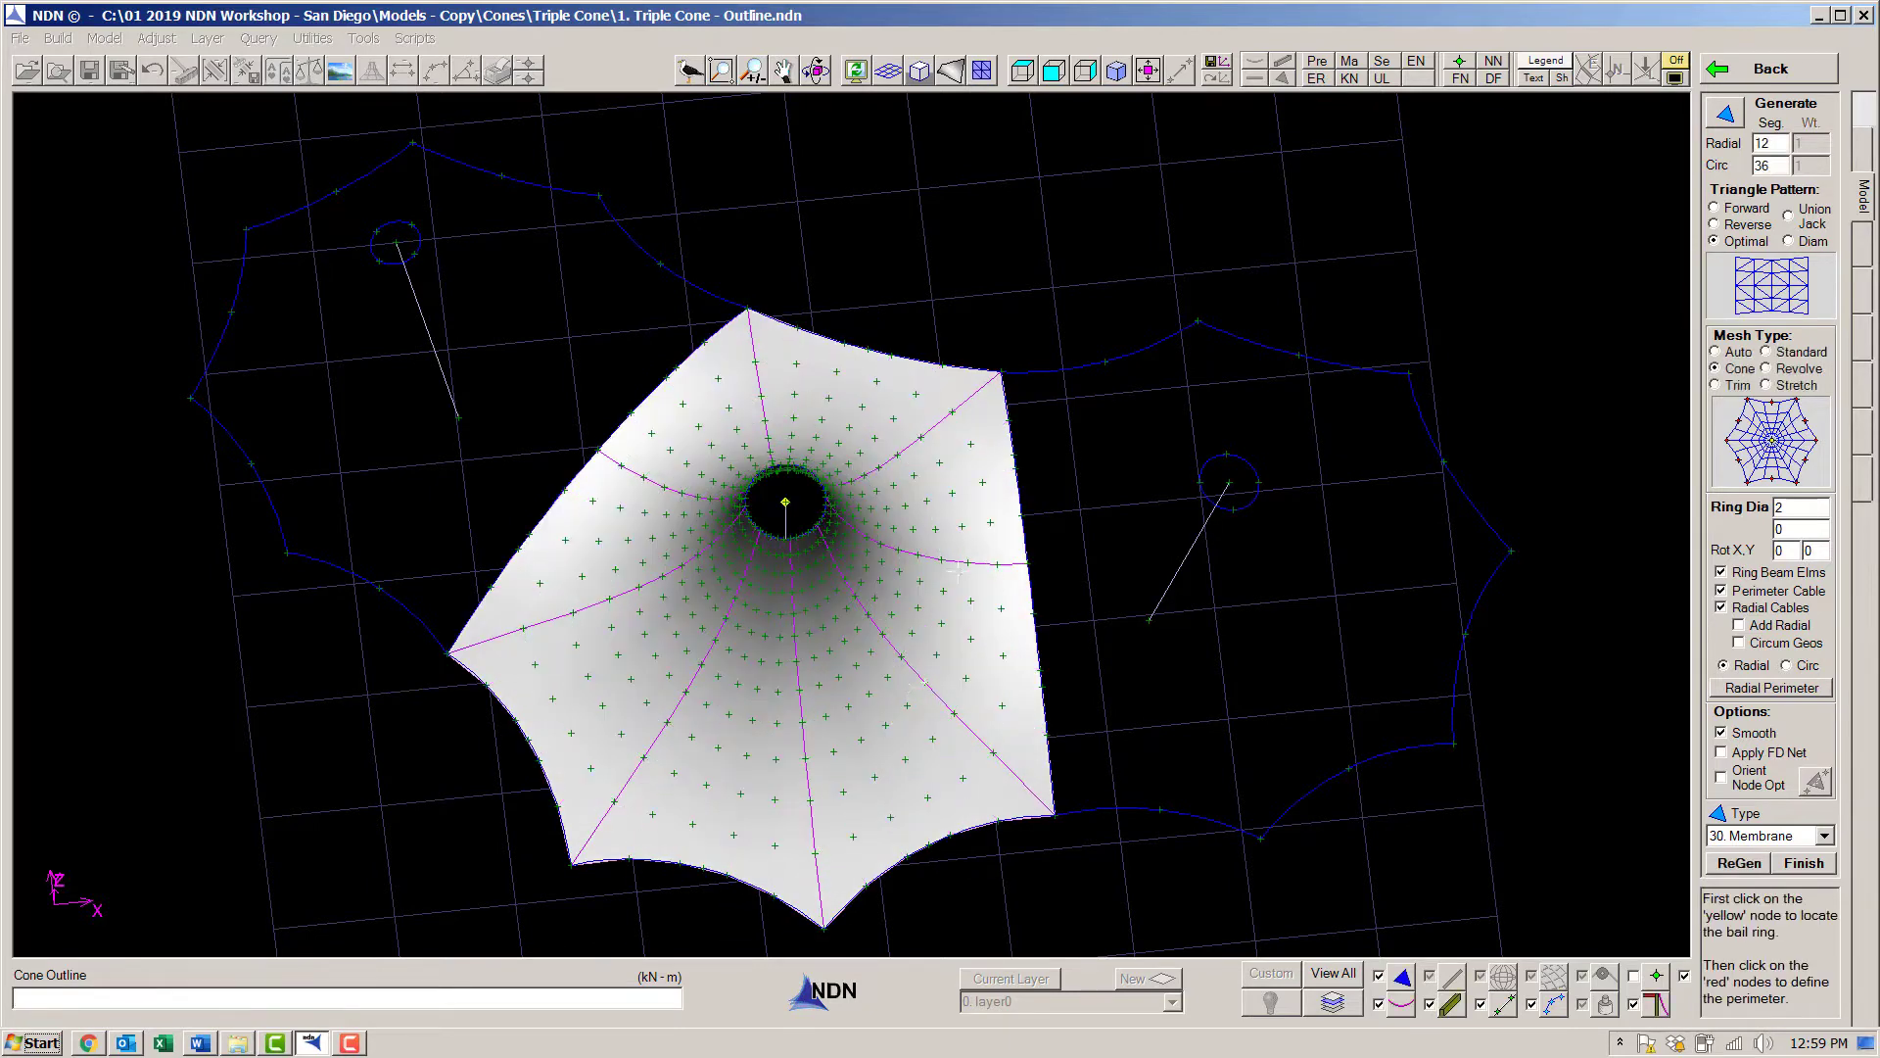
{"action": "left_click", "coordinate": [957, 70]}
{"action": "left_click", "coordinate": [1803, 863]}
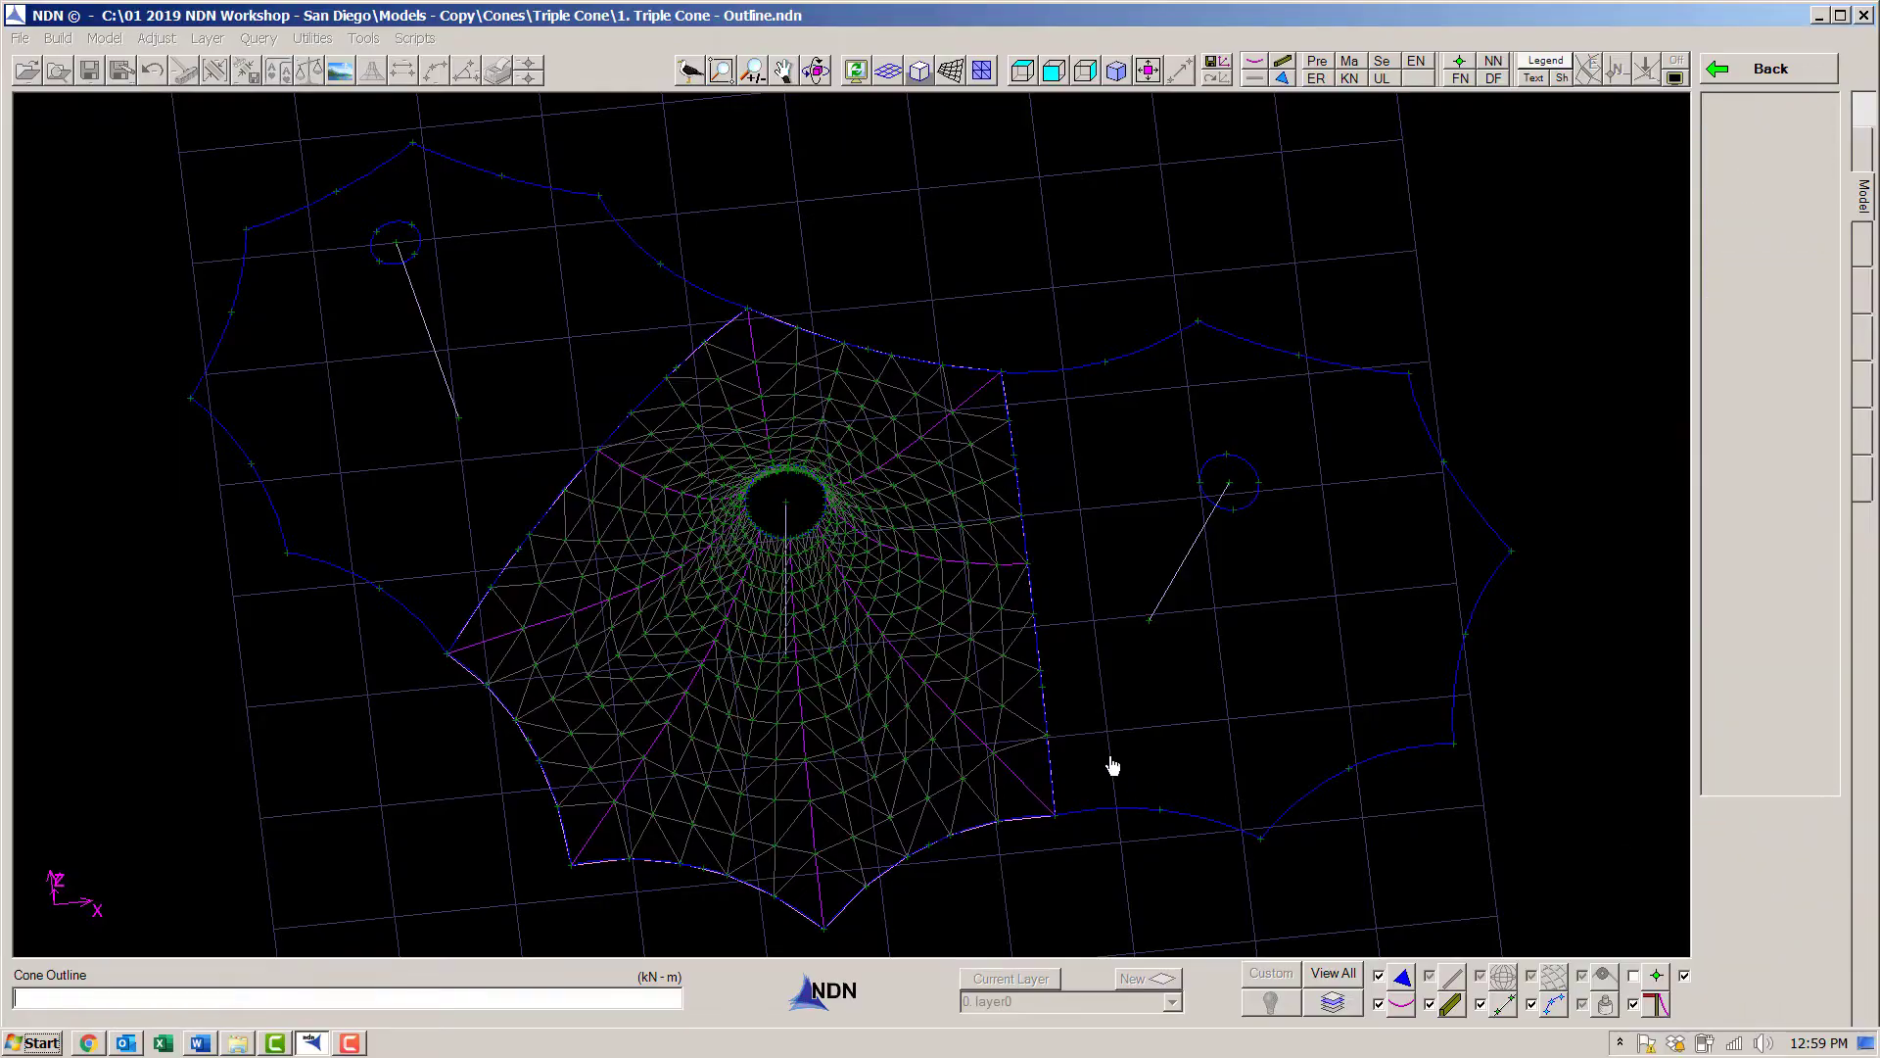
Delete the center cone's outline work lines by layer and clean the model.
{"action": "mouse_move", "coordinate": [1112, 763]}
{"action": "middle_mouse_down"}
{"action": "mouse_move", "coordinate": [1036, 595]}
{"action": "mouse_move", "coordinate": [705, 520]}
{"action": "mouse_move", "coordinate": [629, 562]}
{"action": "mouse_move", "coordinate": [826, 676]}
{"action": "mouse_move", "coordinate": [1059, 723]}
{"action": "mouse_move", "coordinate": [1041, 751]}
{"action": "middle_mouse_up"}
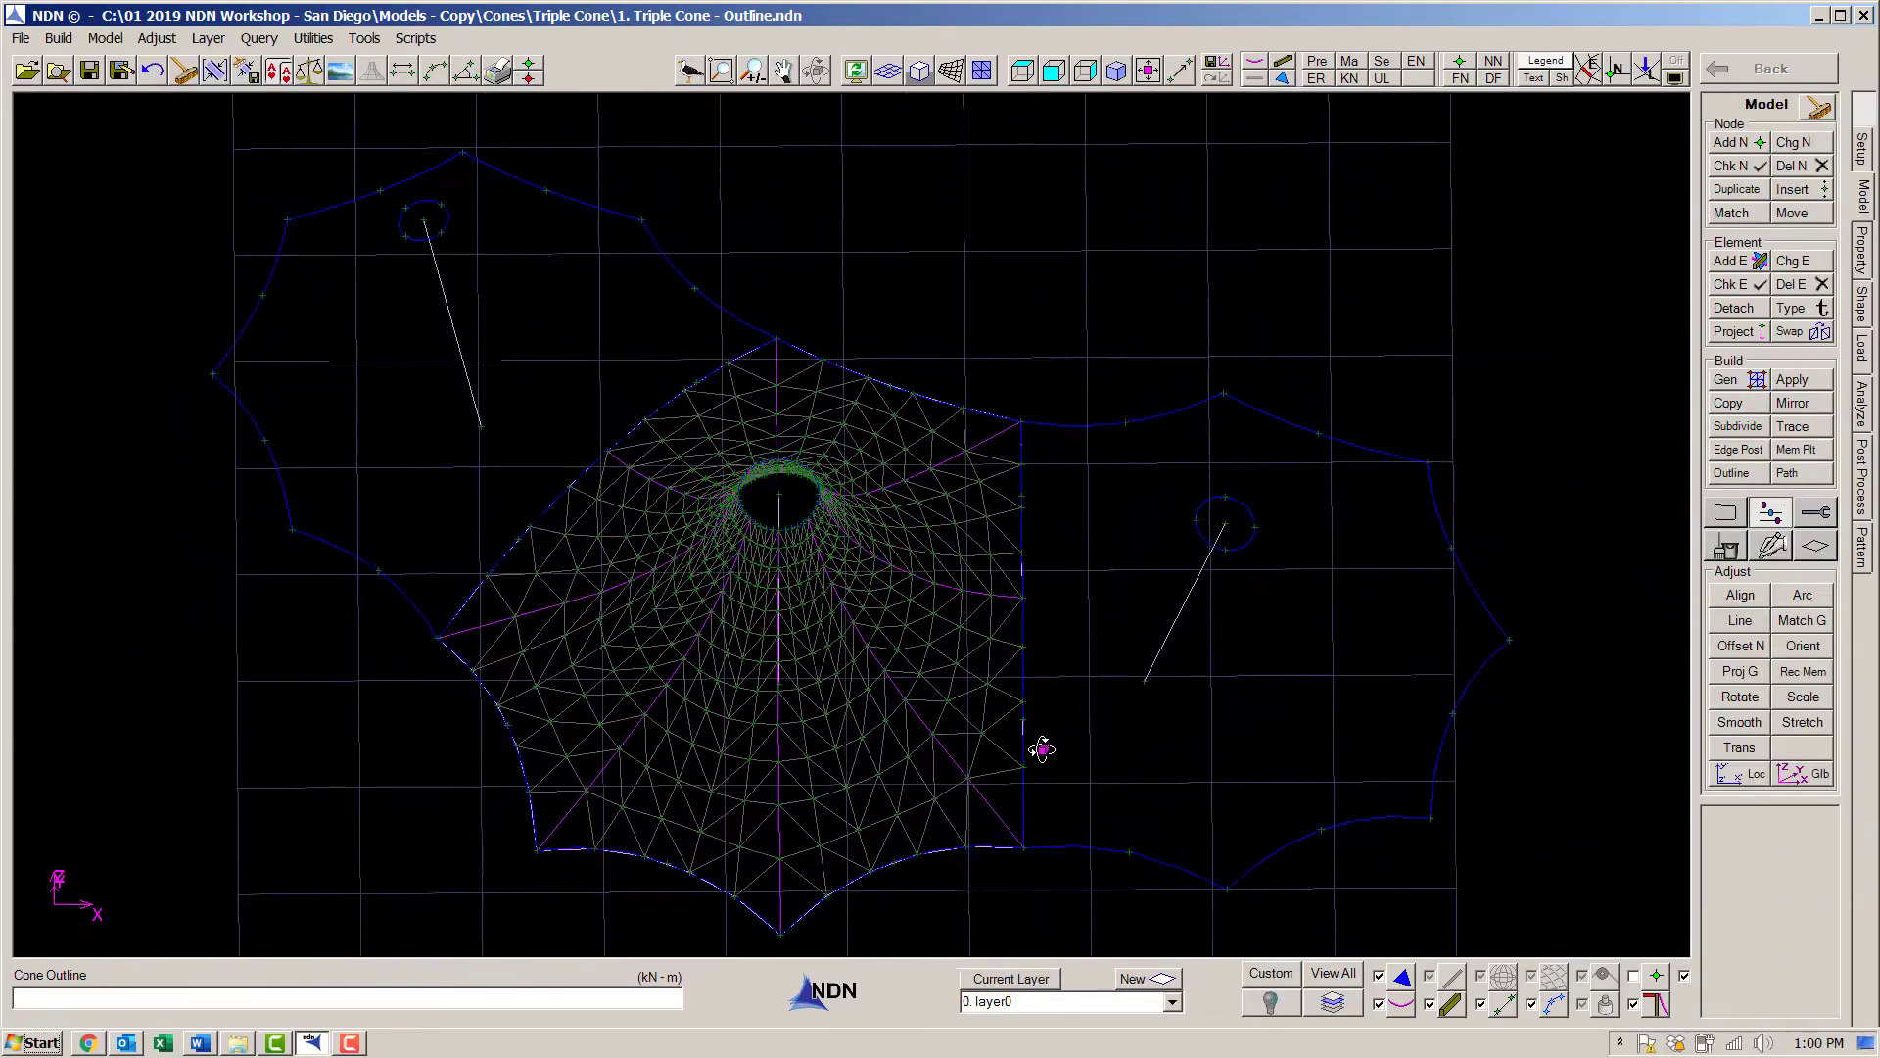
{"action": "mouse_move", "coordinate": [1058, 653]}
{"action": "middle_mouse_down"}
{"action": "mouse_move", "coordinate": [1071, 584]}
{"action": "mouse_move", "coordinate": [1028, 629]}
{"action": "mouse_move", "coordinate": [1019, 567]}
{"action": "middle_mouse_up"}
{"action": "left_click", "coordinate": [1818, 284]}
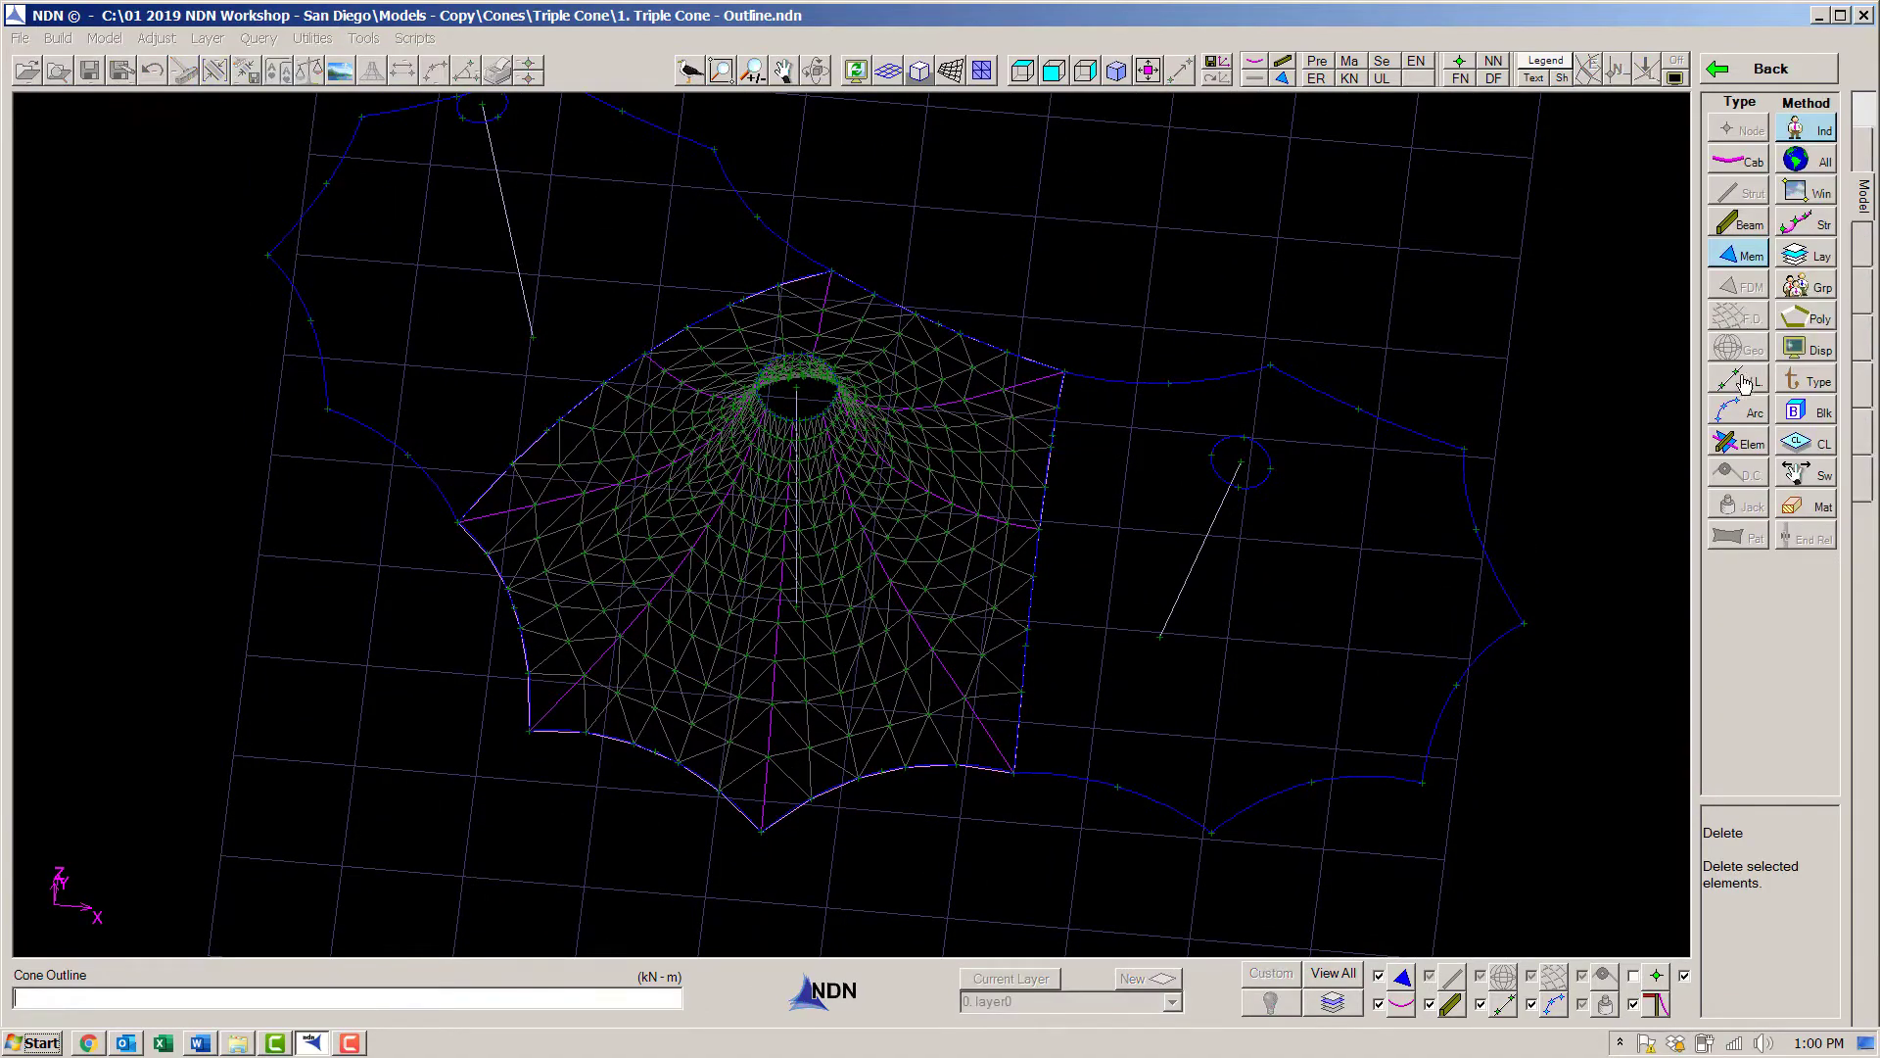
{"action": "left_click", "coordinate": [1814, 253]}
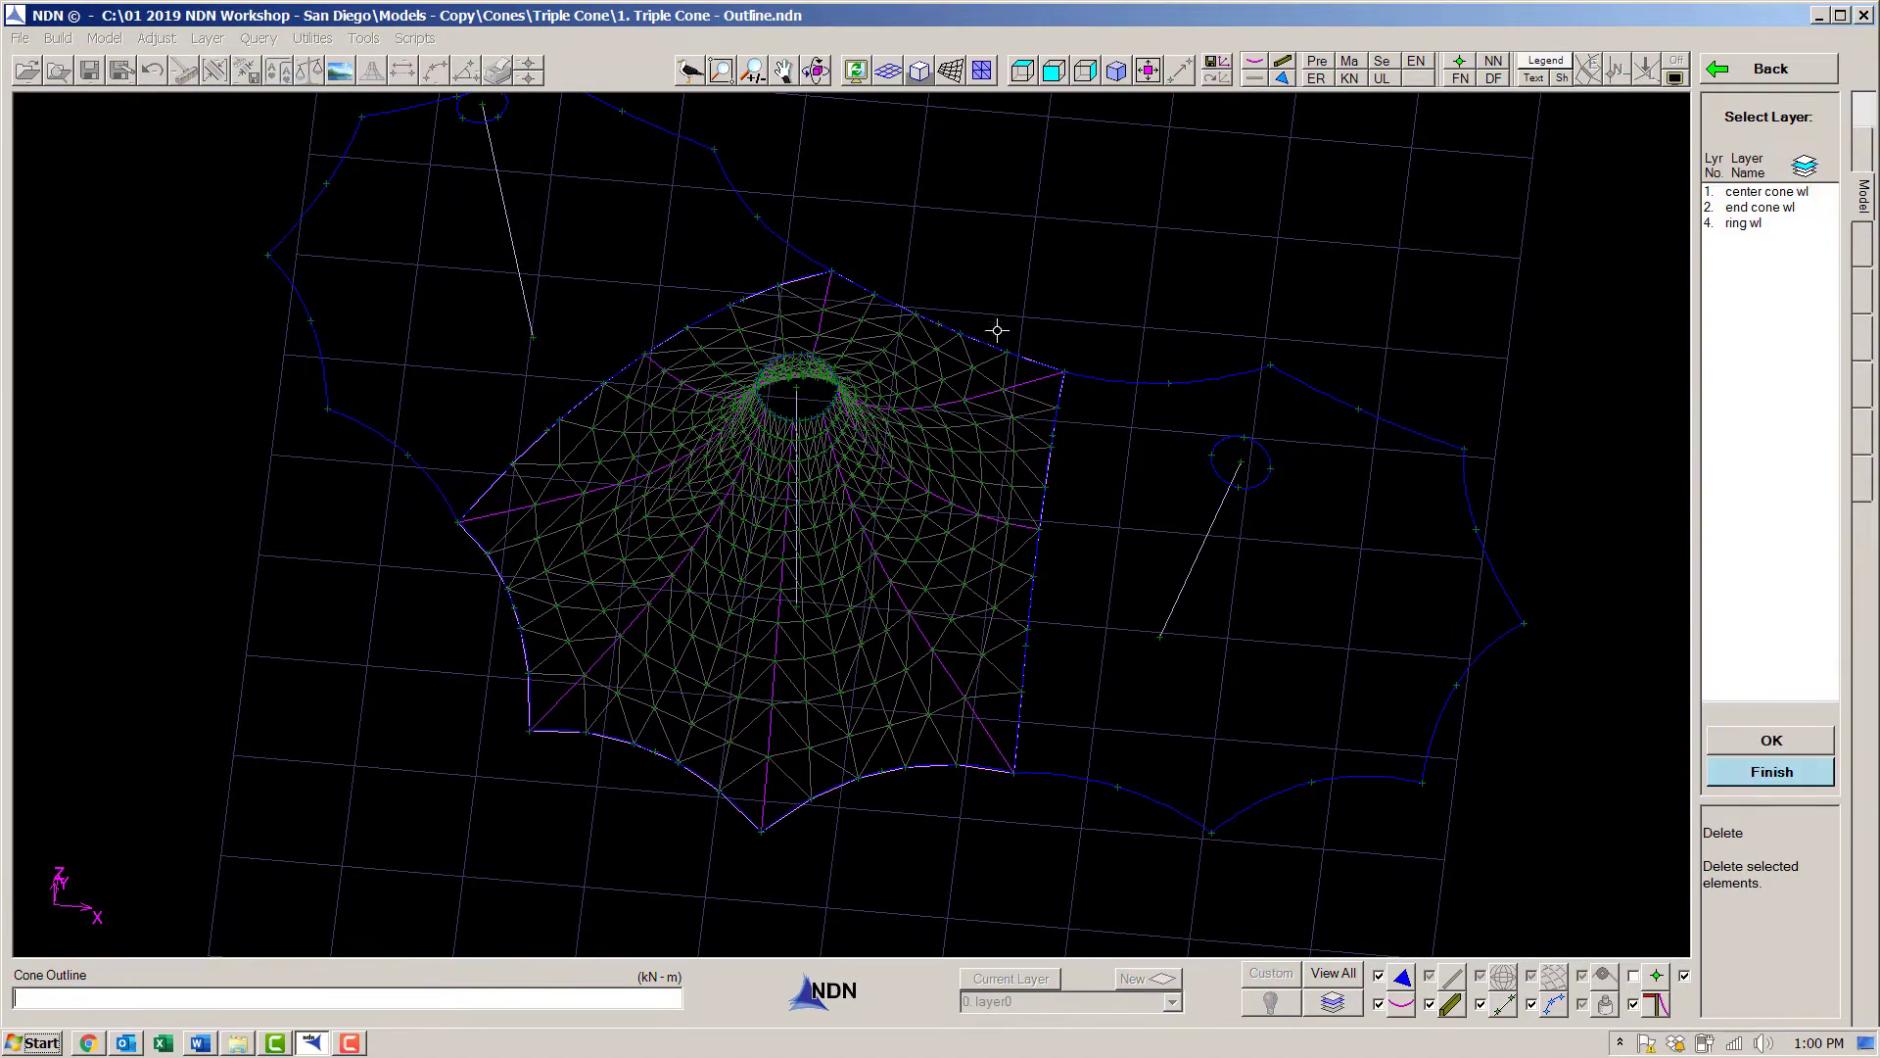
{"action": "right_click", "coordinate": [1137, 259]}
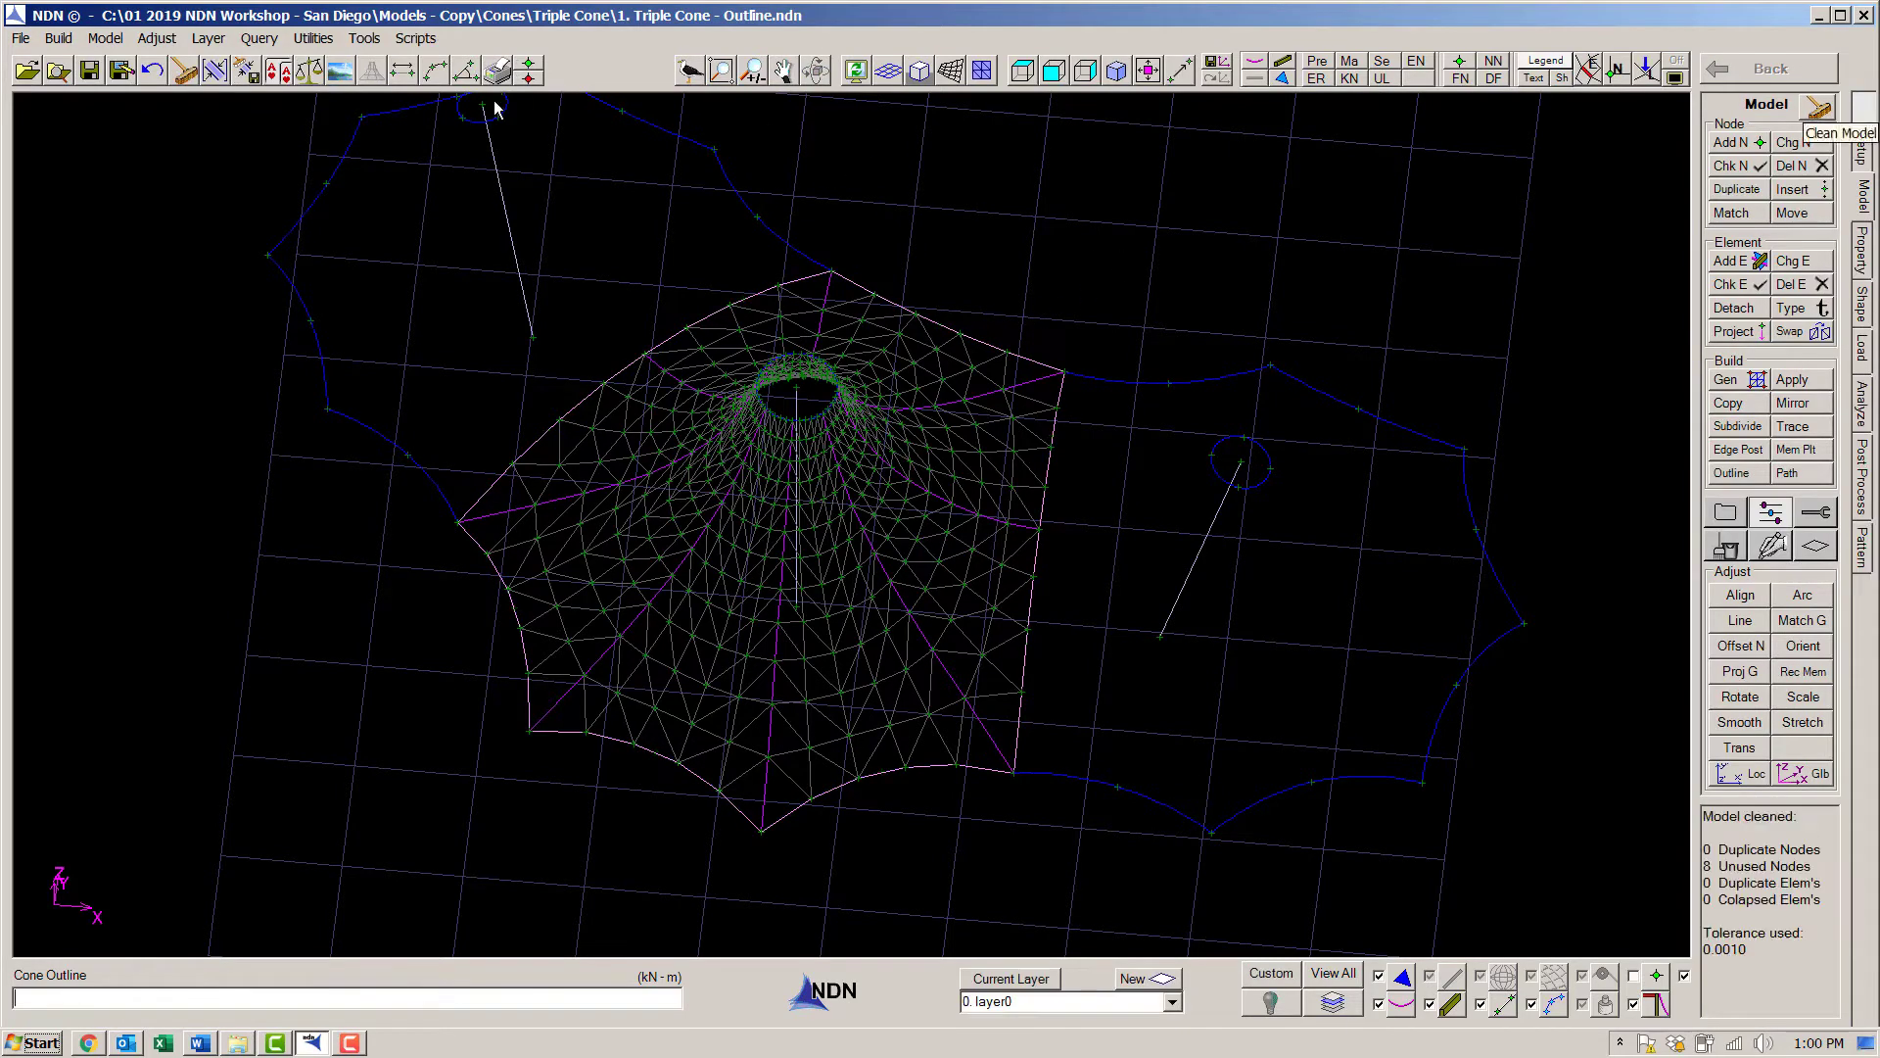
Measure the spacing between neighbouring perimeter nodes along the center cone's rear dividing arc.
{"action": "left_click", "coordinate": [402, 70]}
{"action": "left_click", "coordinate": [402, 69]}
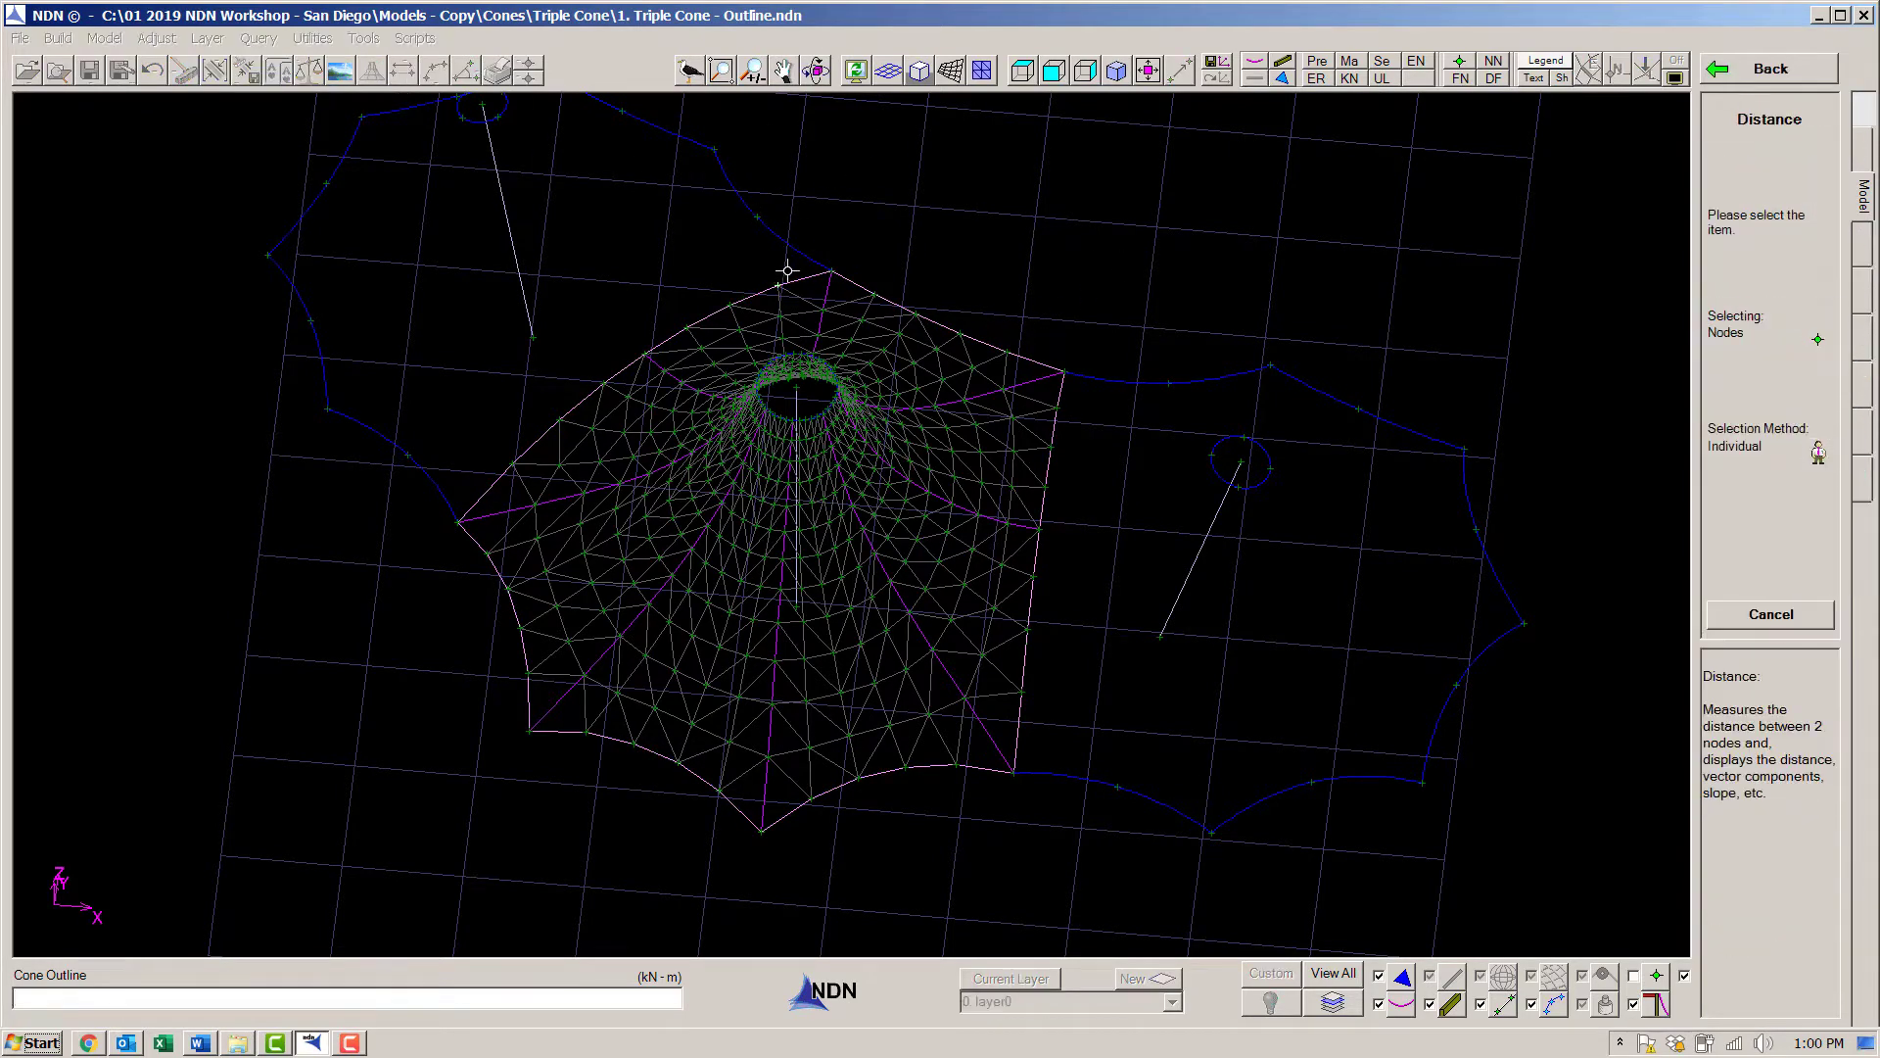
{"action": "left_click", "coordinate": [727, 304]}
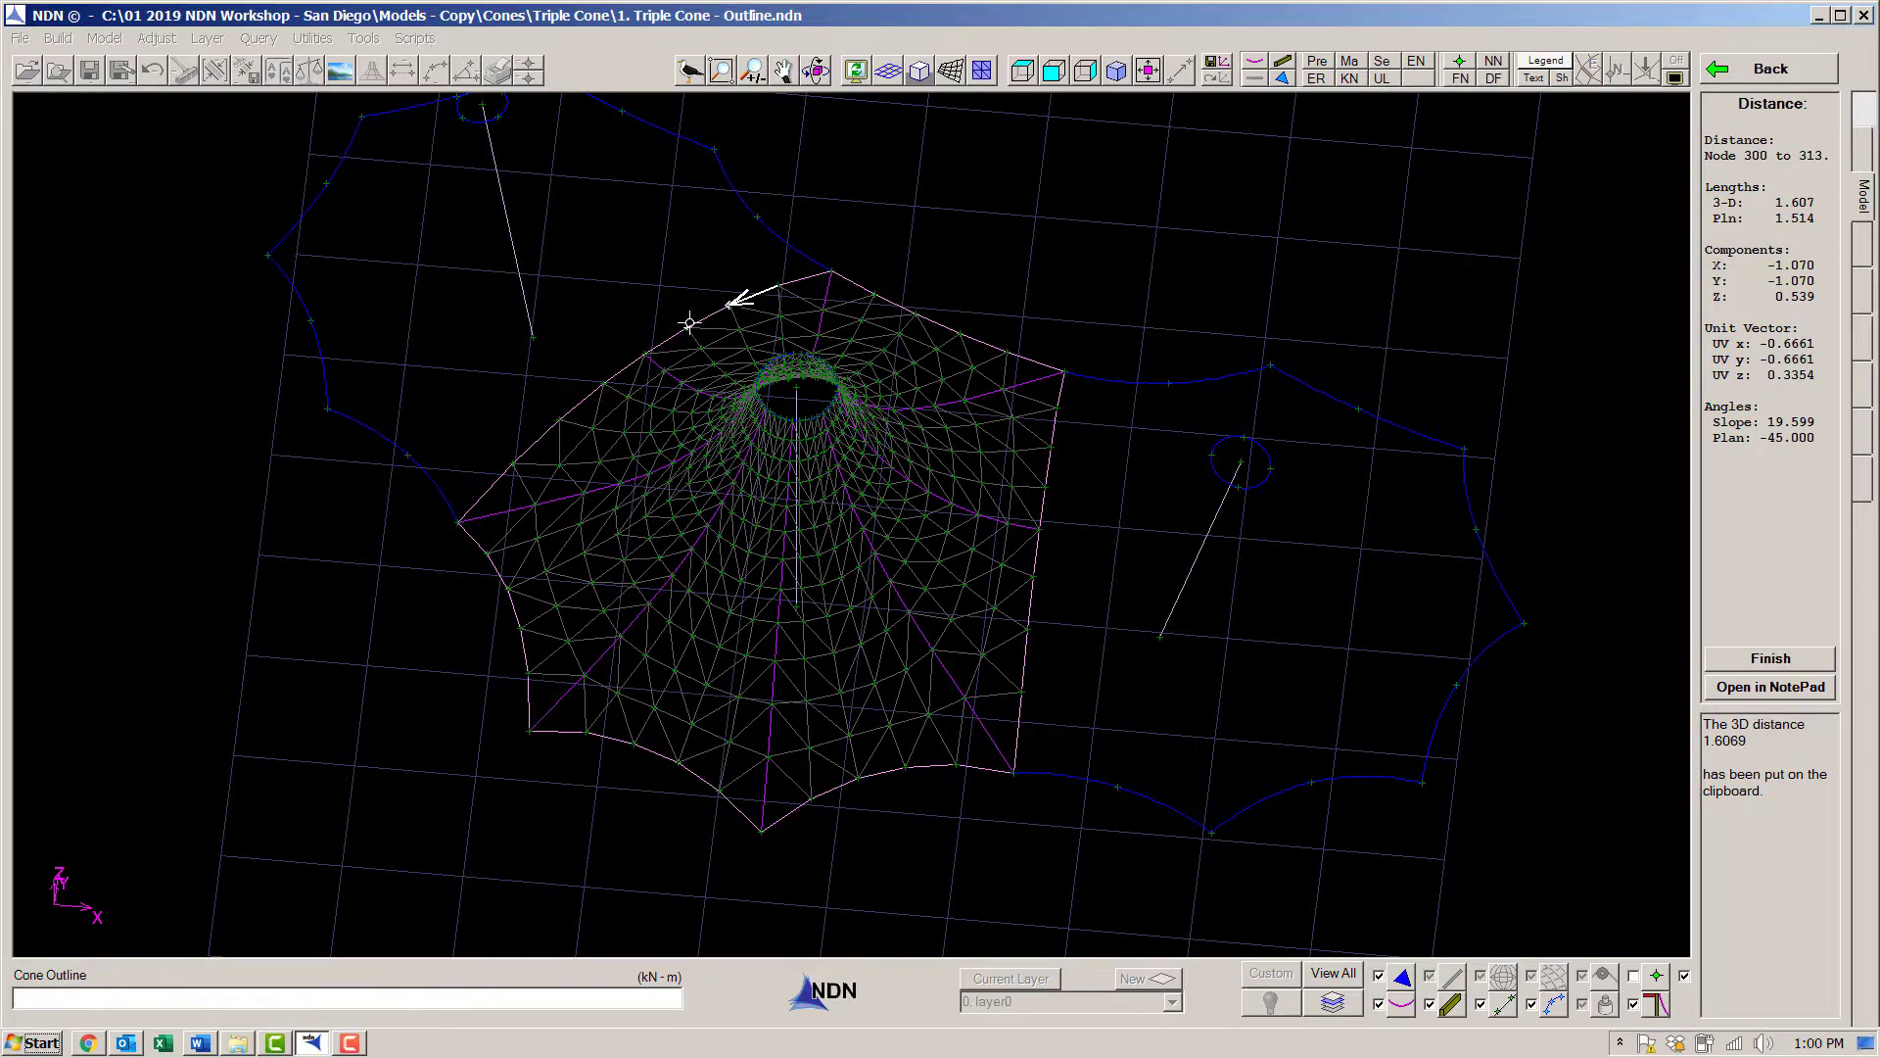
{"action": "left_click", "coordinate": [699, 317]}
{"action": "key", "text": "Escape"}
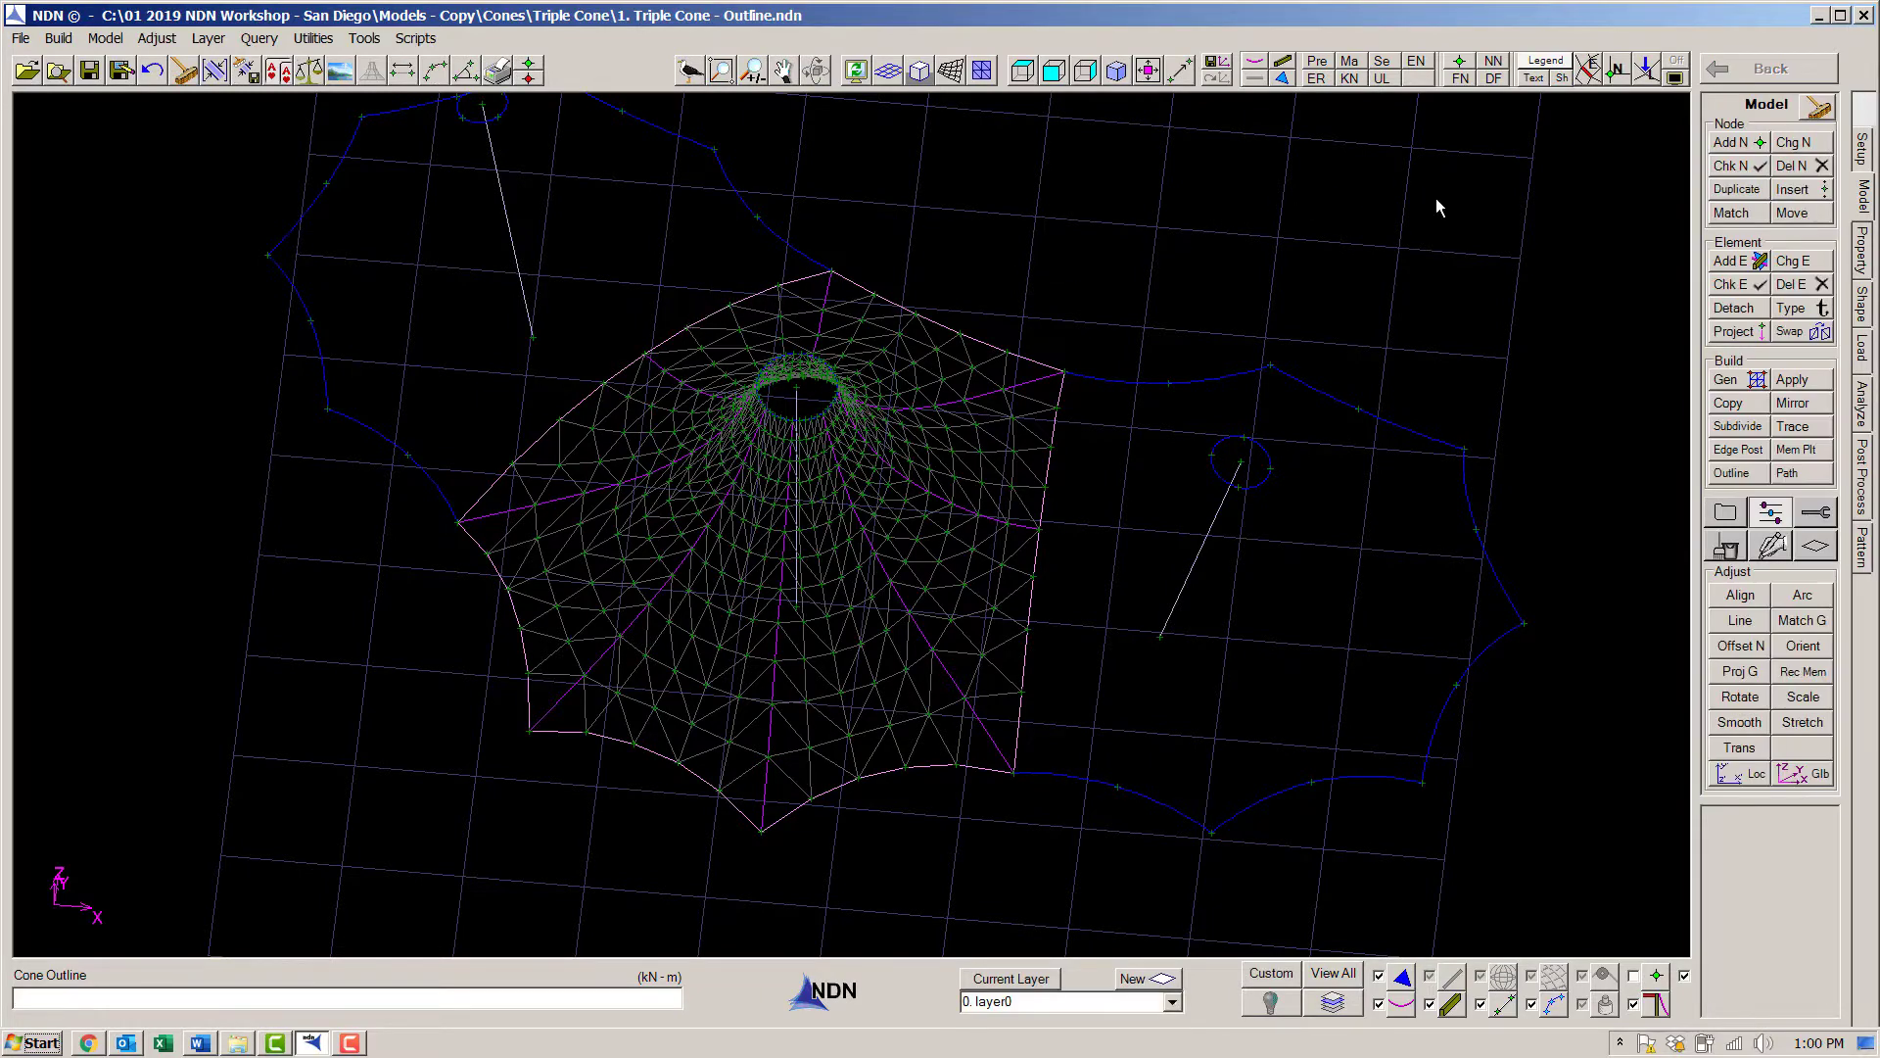
Subdivide the arcs on the end cone wl layer into elements with a length of 1.5.
{"action": "left_click", "coordinate": [1737, 426]}
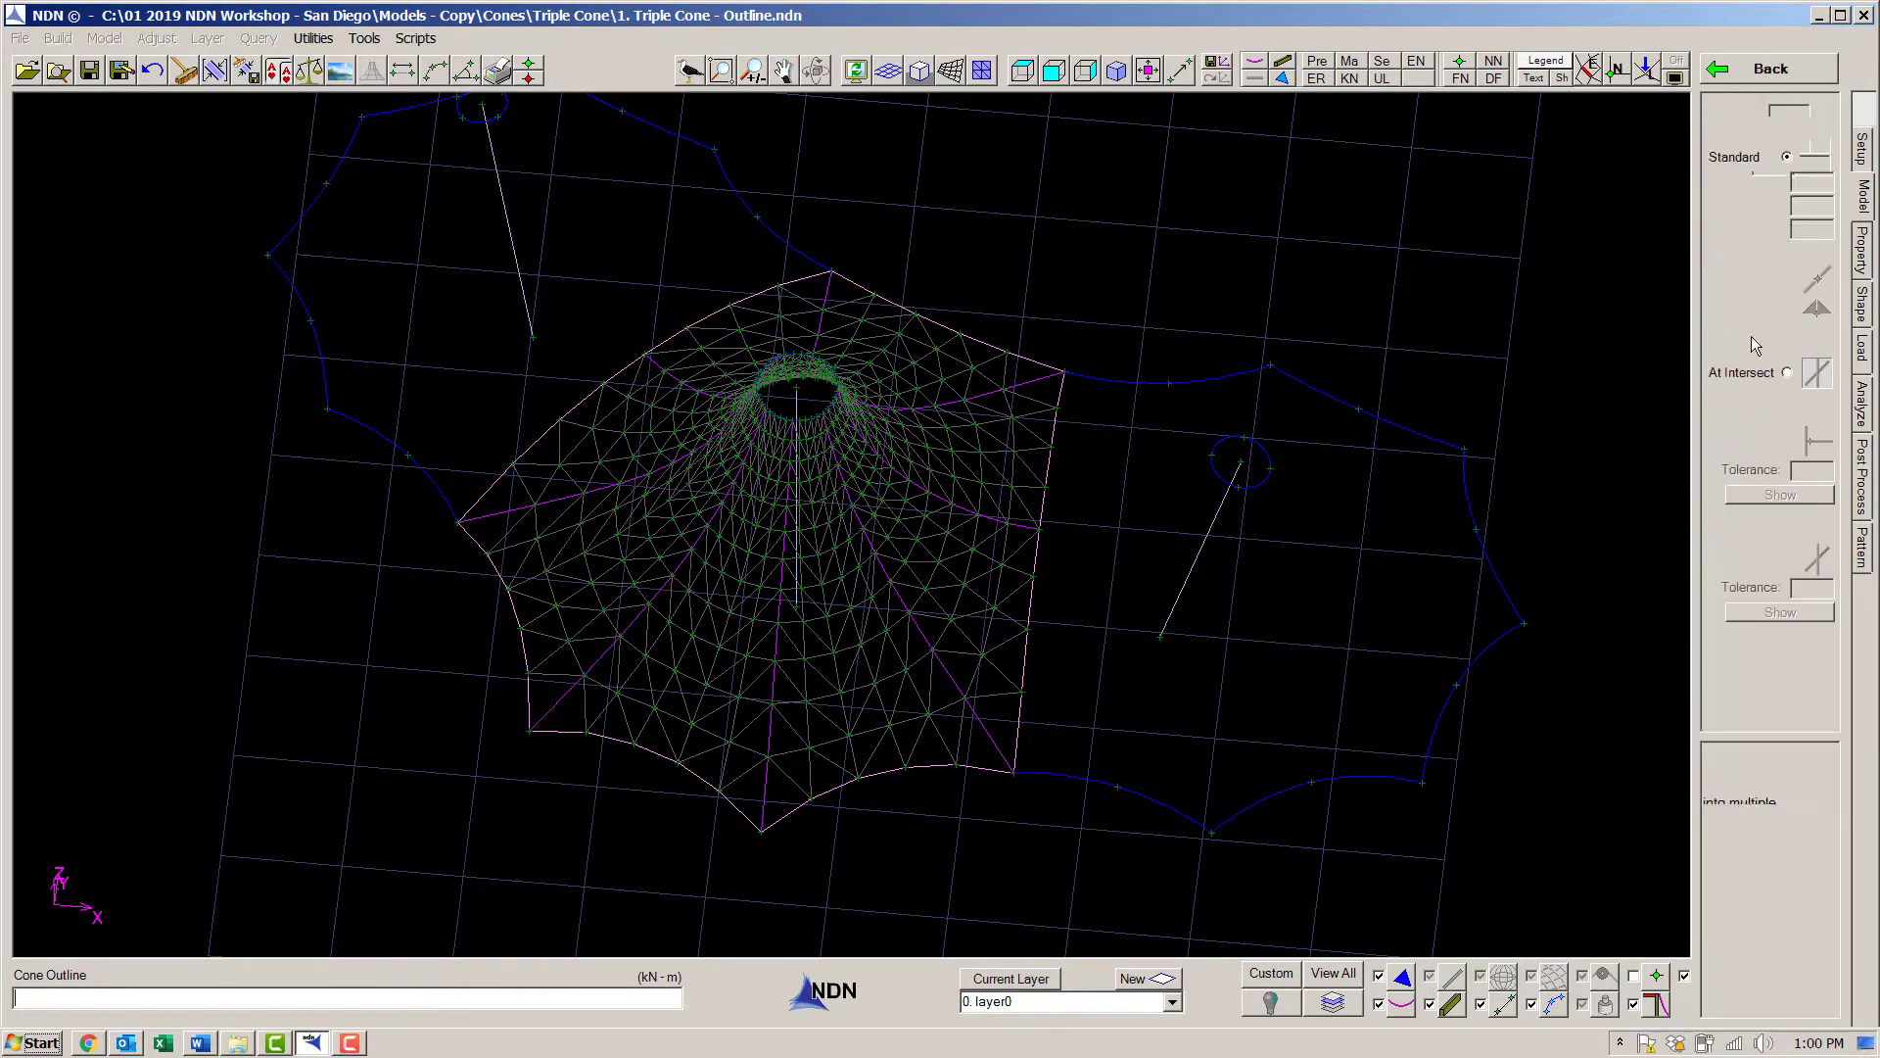
{"action": "type", "text": "1.5"}
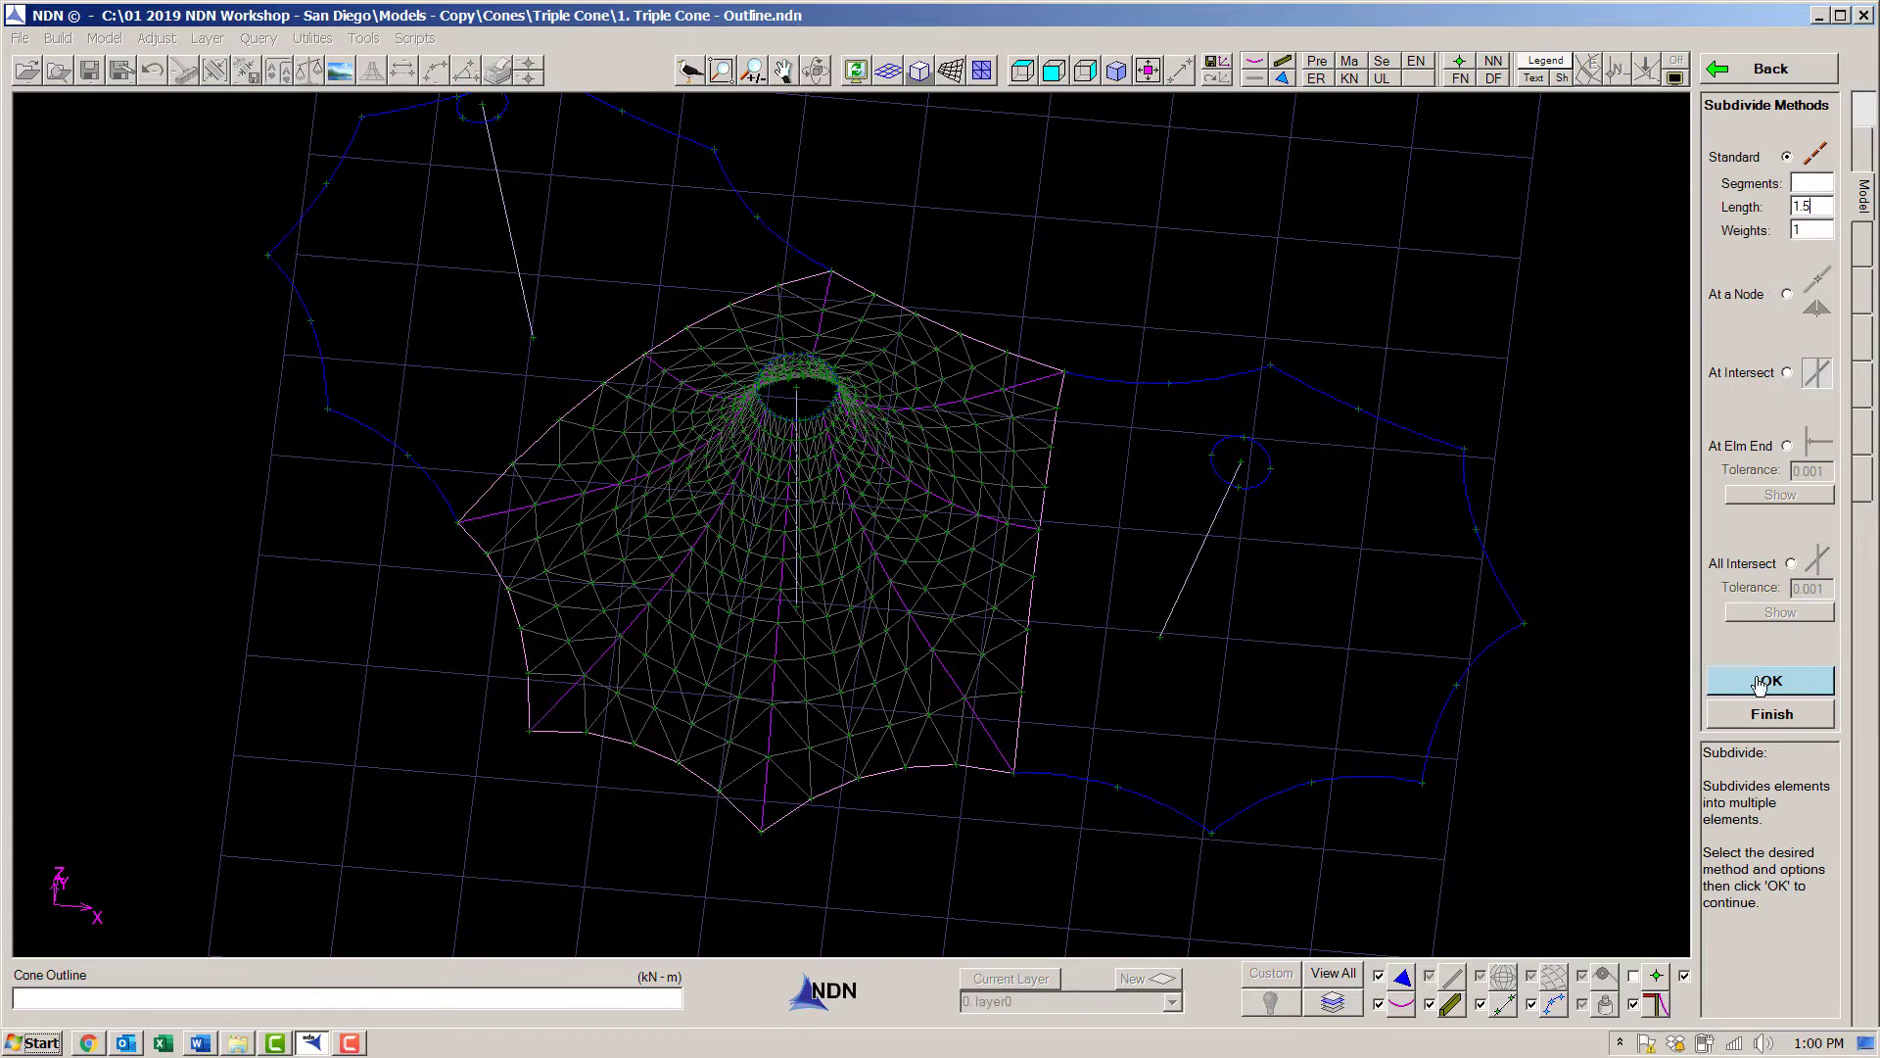
{"action": "left_click", "coordinate": [1760, 683]}
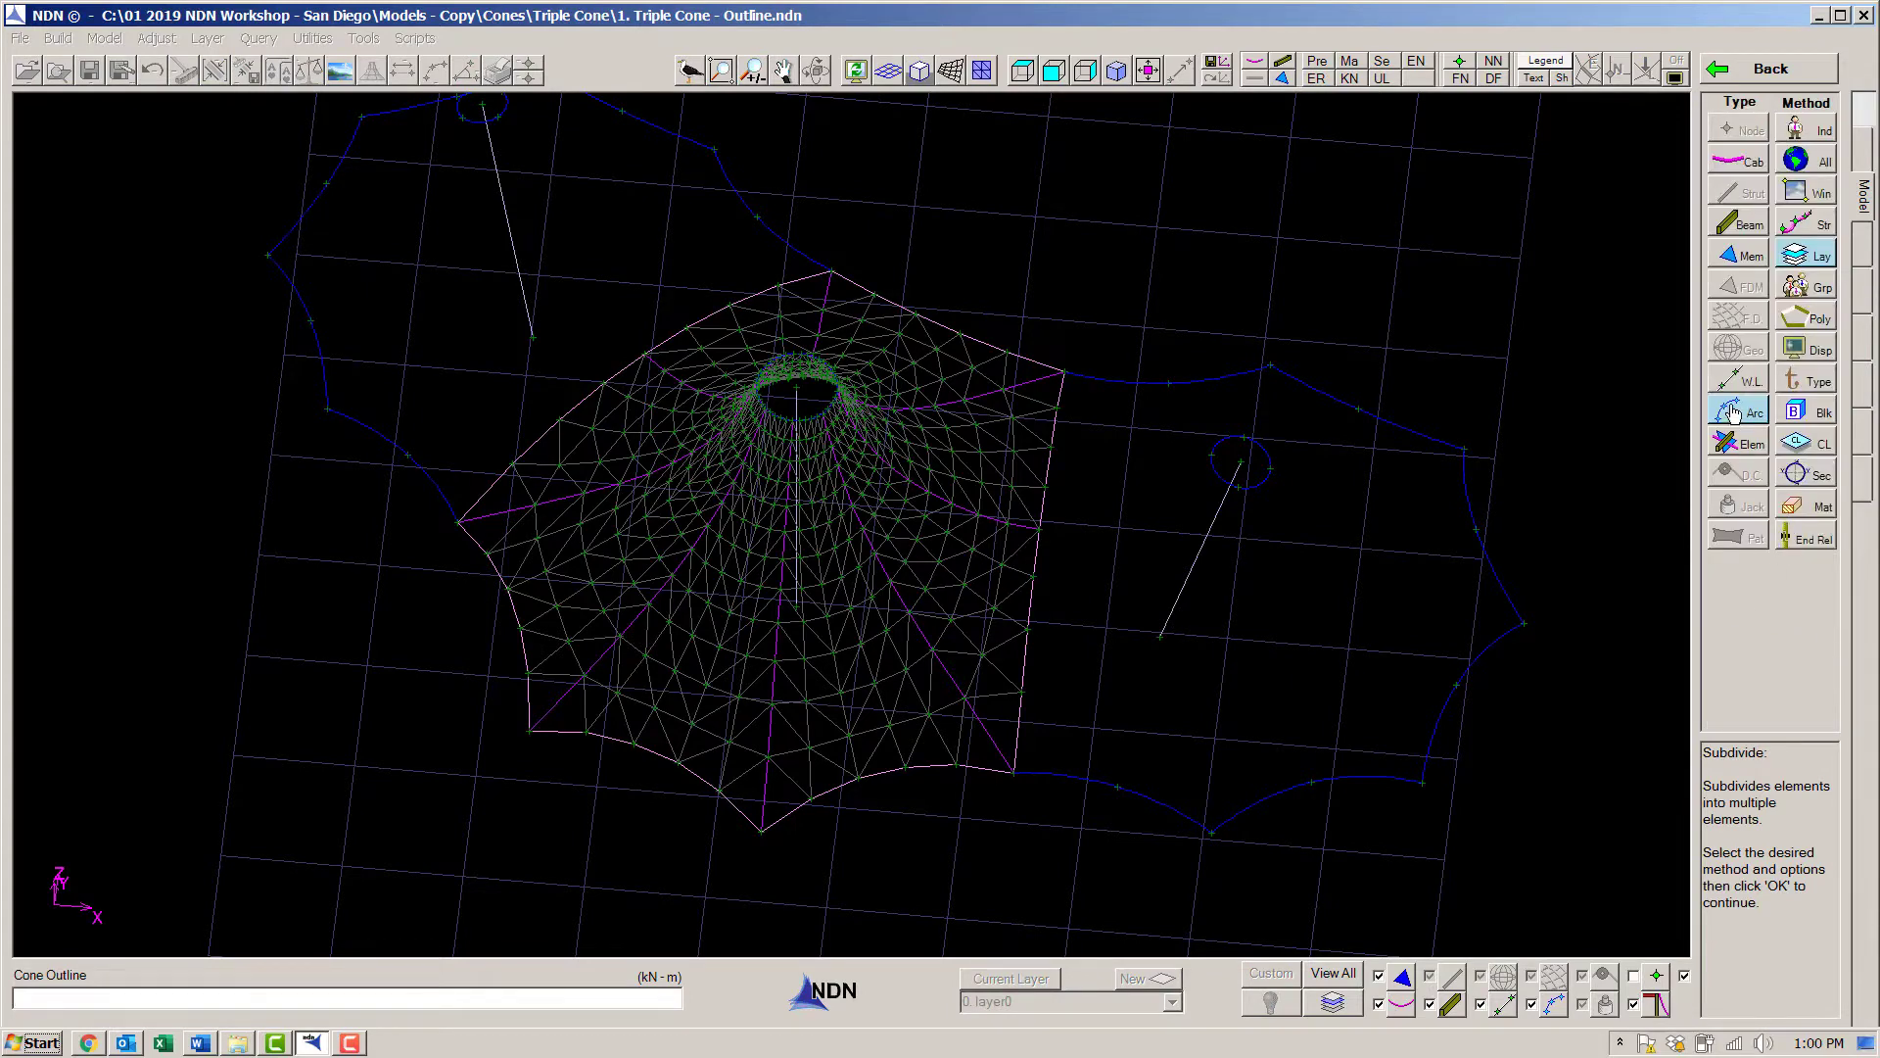
{"action": "left_click", "coordinate": [1823, 252]}
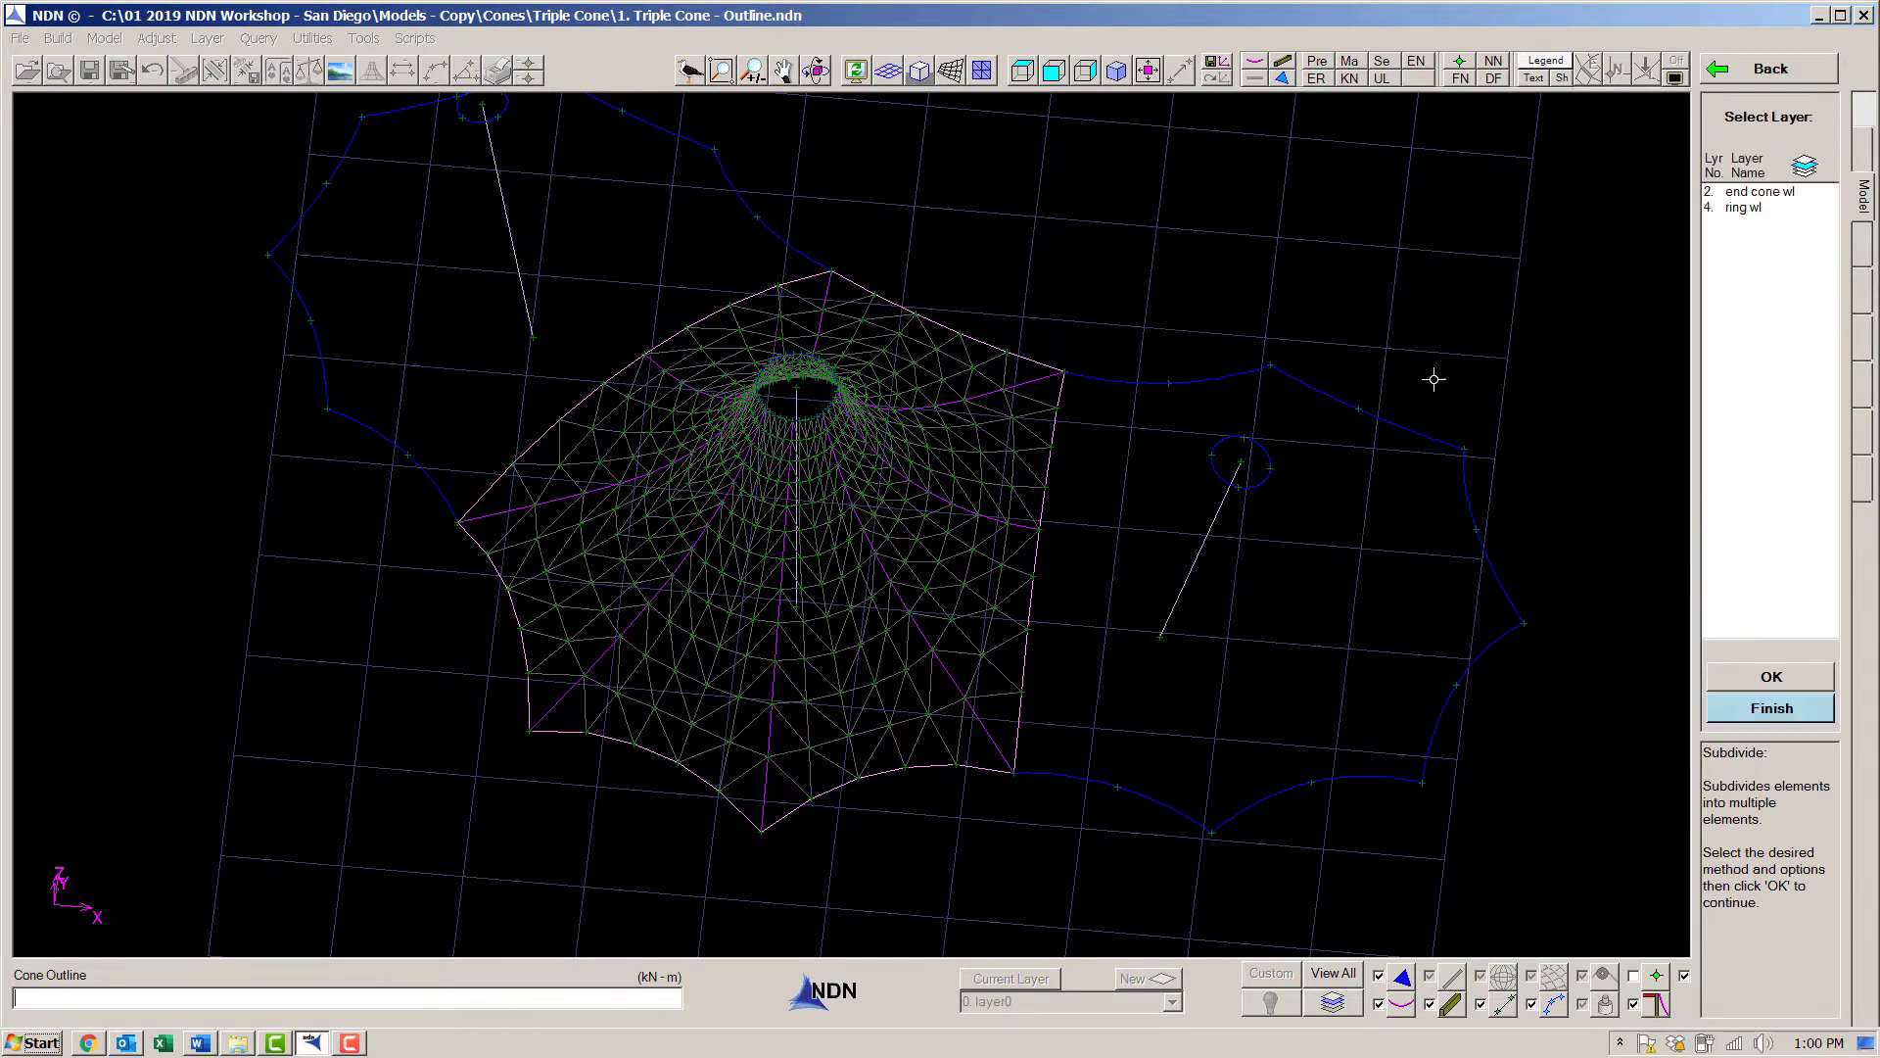
{"action": "left_click", "coordinate": [1377, 409]}
{"action": "key", "text": "Escape"}
{"action": "key", "text": "Escape"}
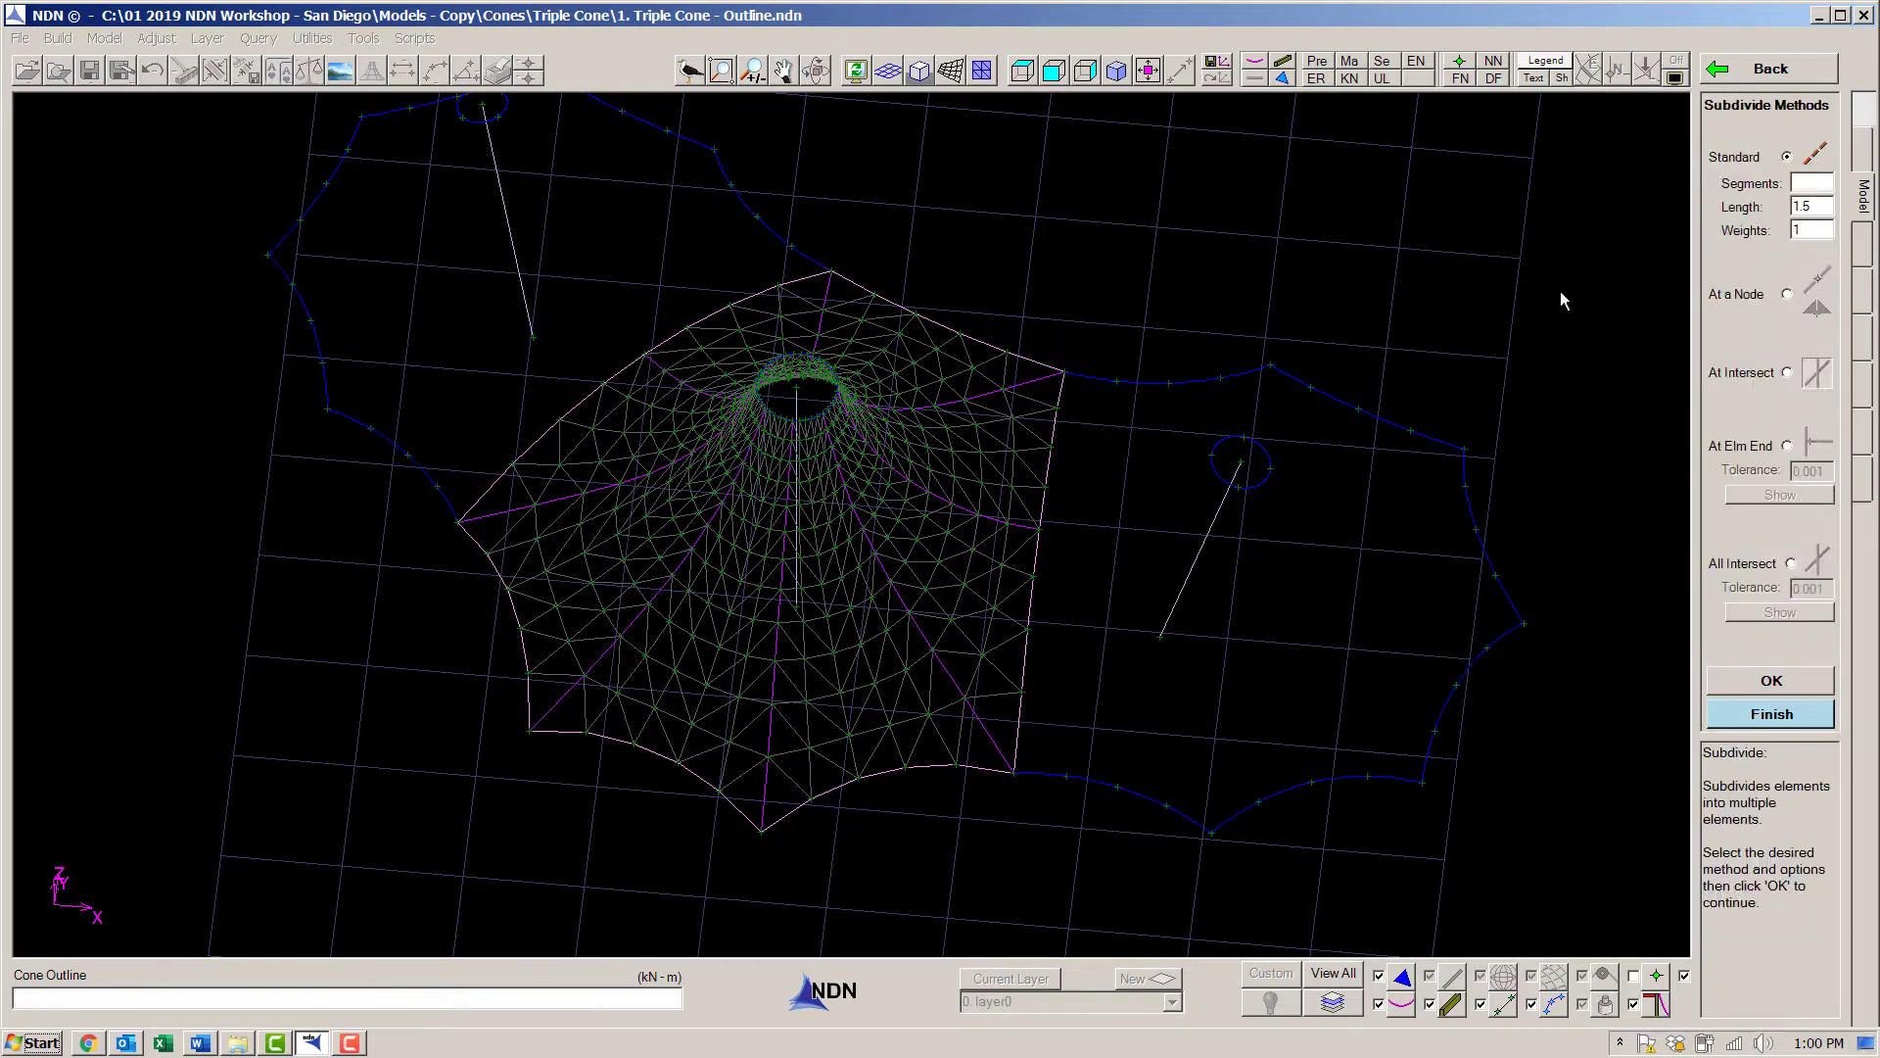
Change the elements on the end cone wl layer to the Constant Length Cable type.
{"action": "left_click", "coordinate": [1806, 331]}
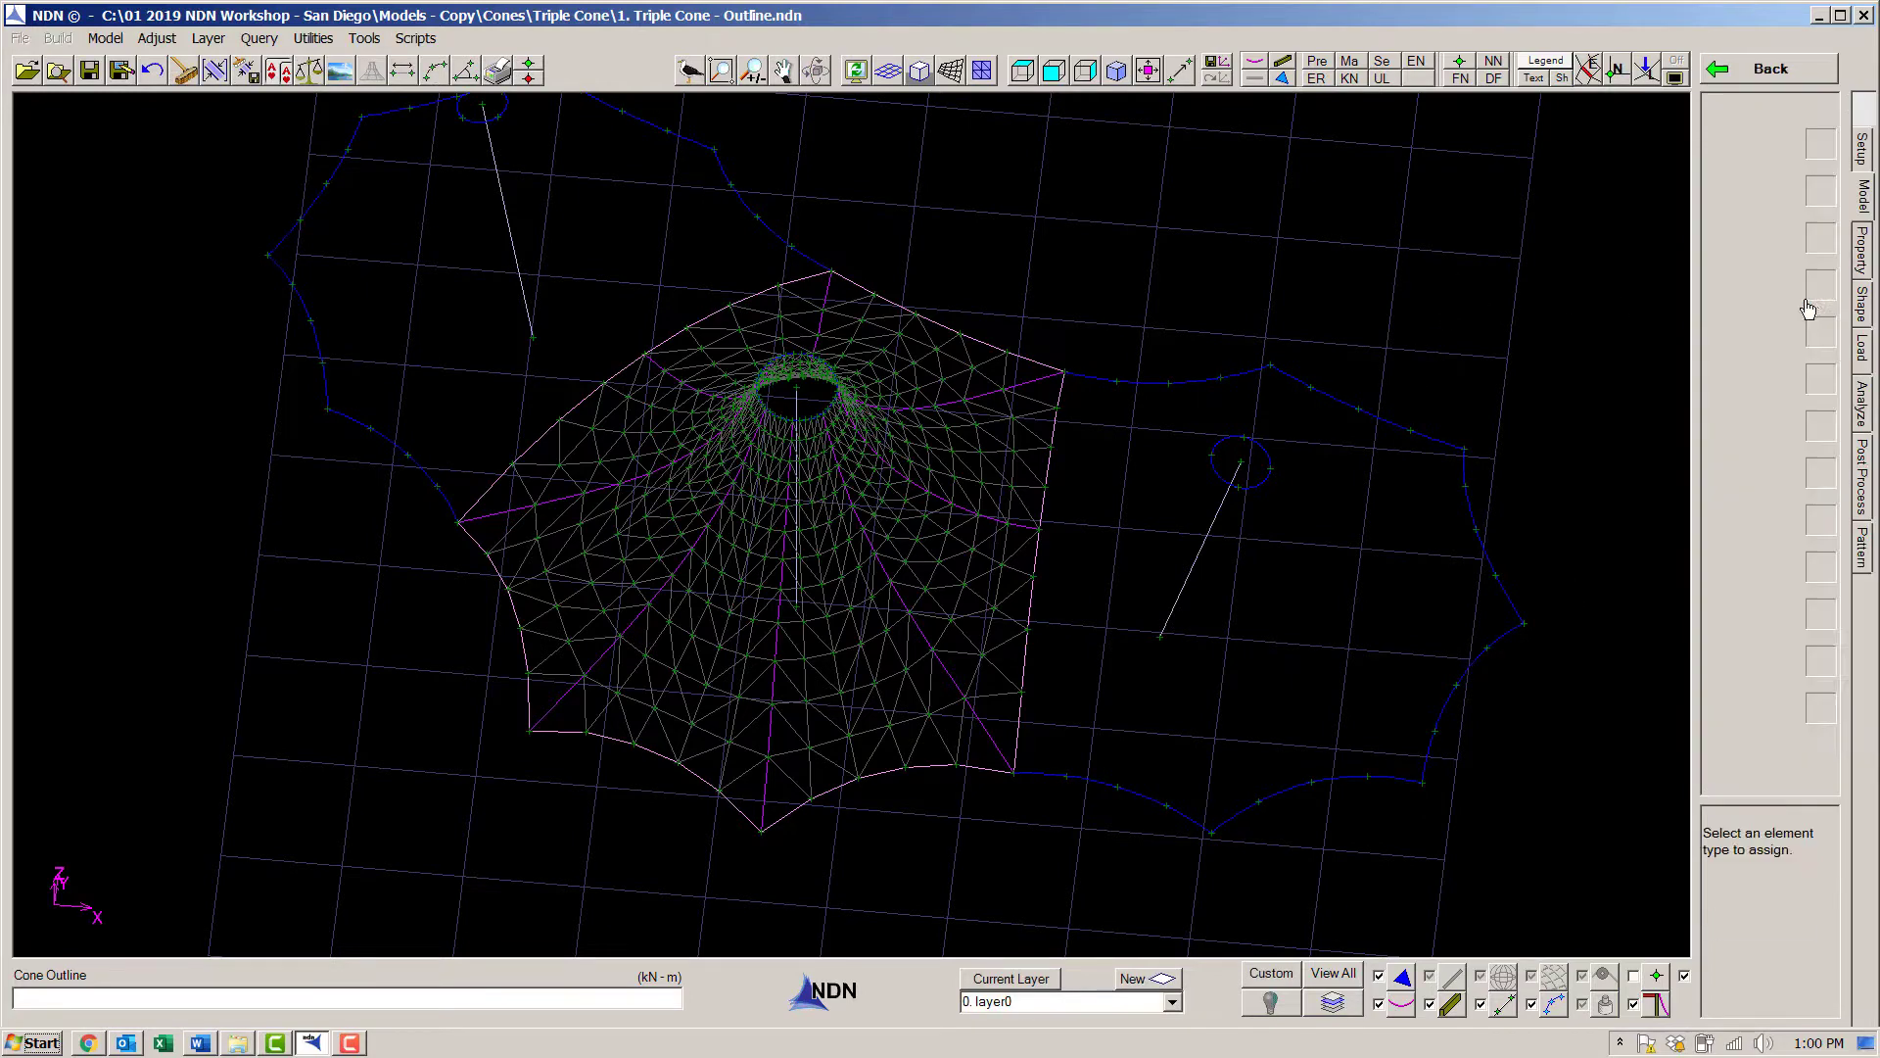
{"action": "left_click", "coordinate": [1821, 342]}
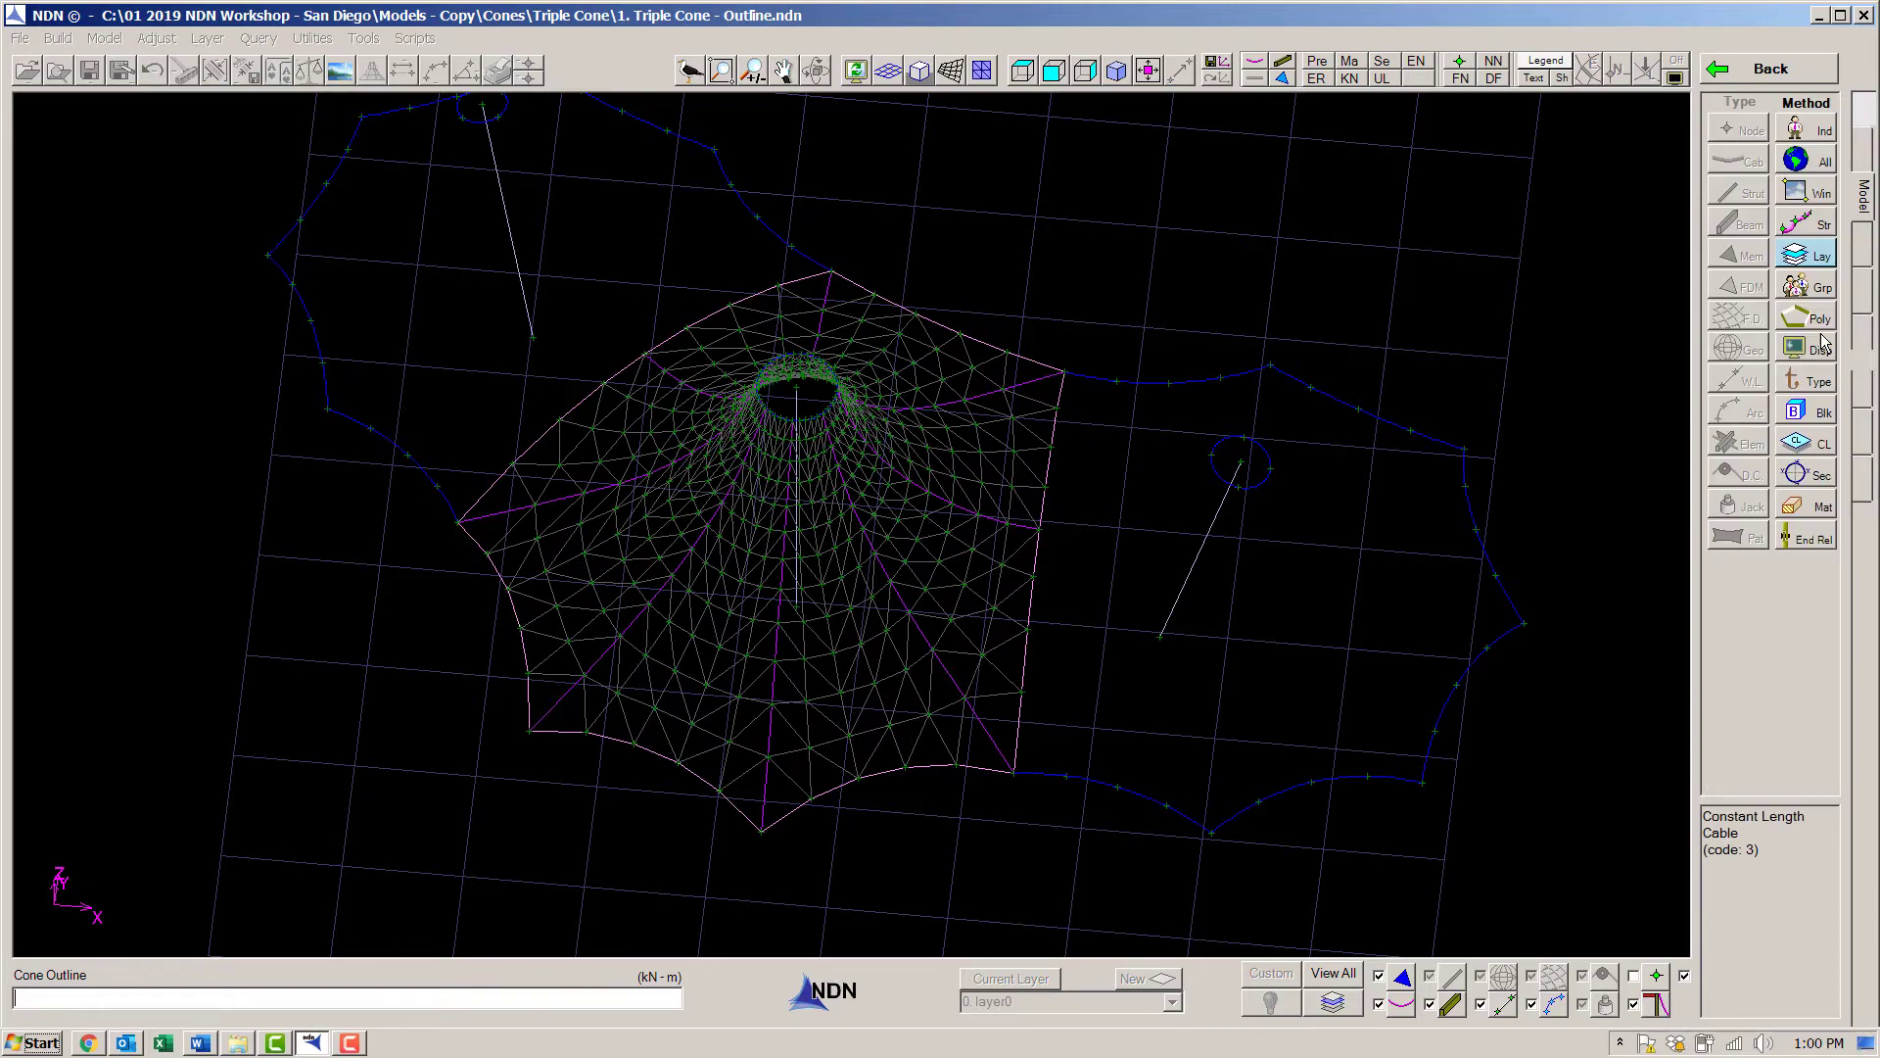
{"action": "left_click", "coordinate": [1817, 256]}
{"action": "left_click", "coordinate": [1413, 432]}
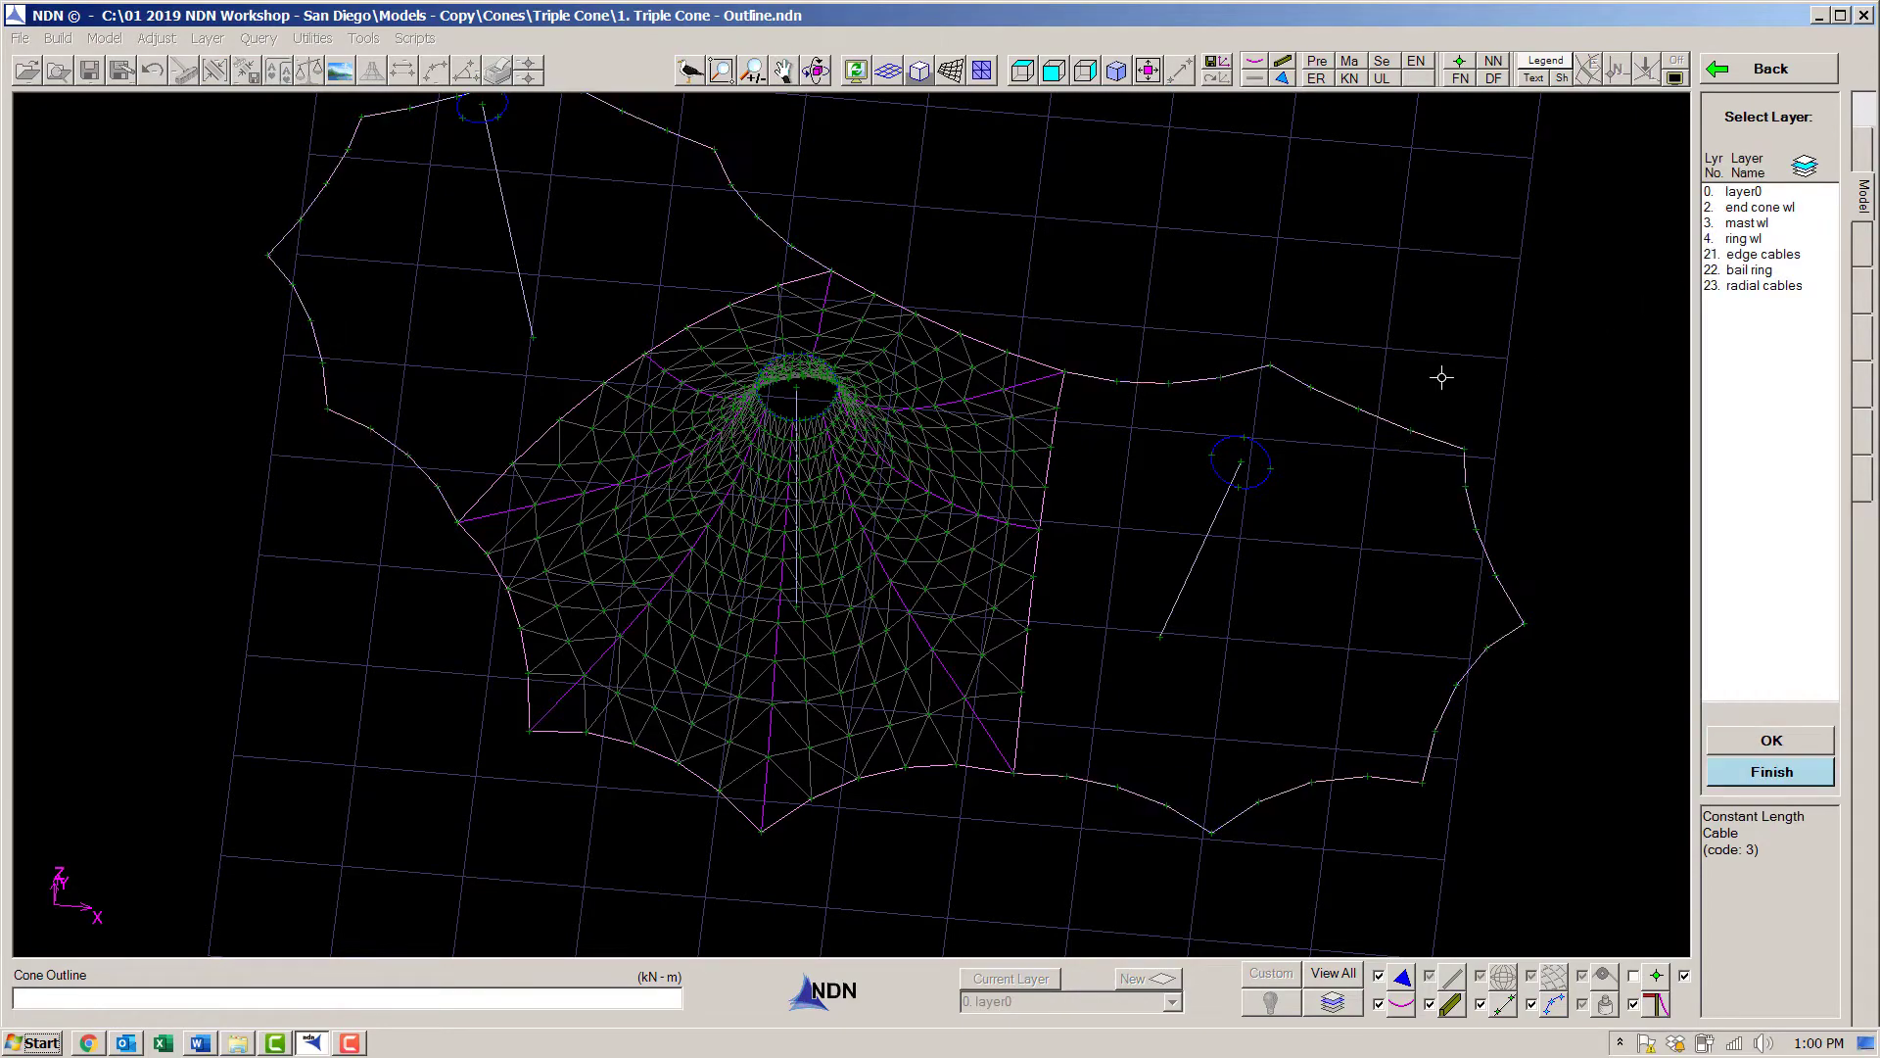
{"action": "right_click", "coordinate": [1453, 354]}
Measure the diameter of the ring at the top of the right end cone's mast.
{"action": "middle_click_drag", "start_coordinate": [1350, 458], "coordinate": [1276, 621]}
{"action": "left_click", "coordinate": [403, 71]}
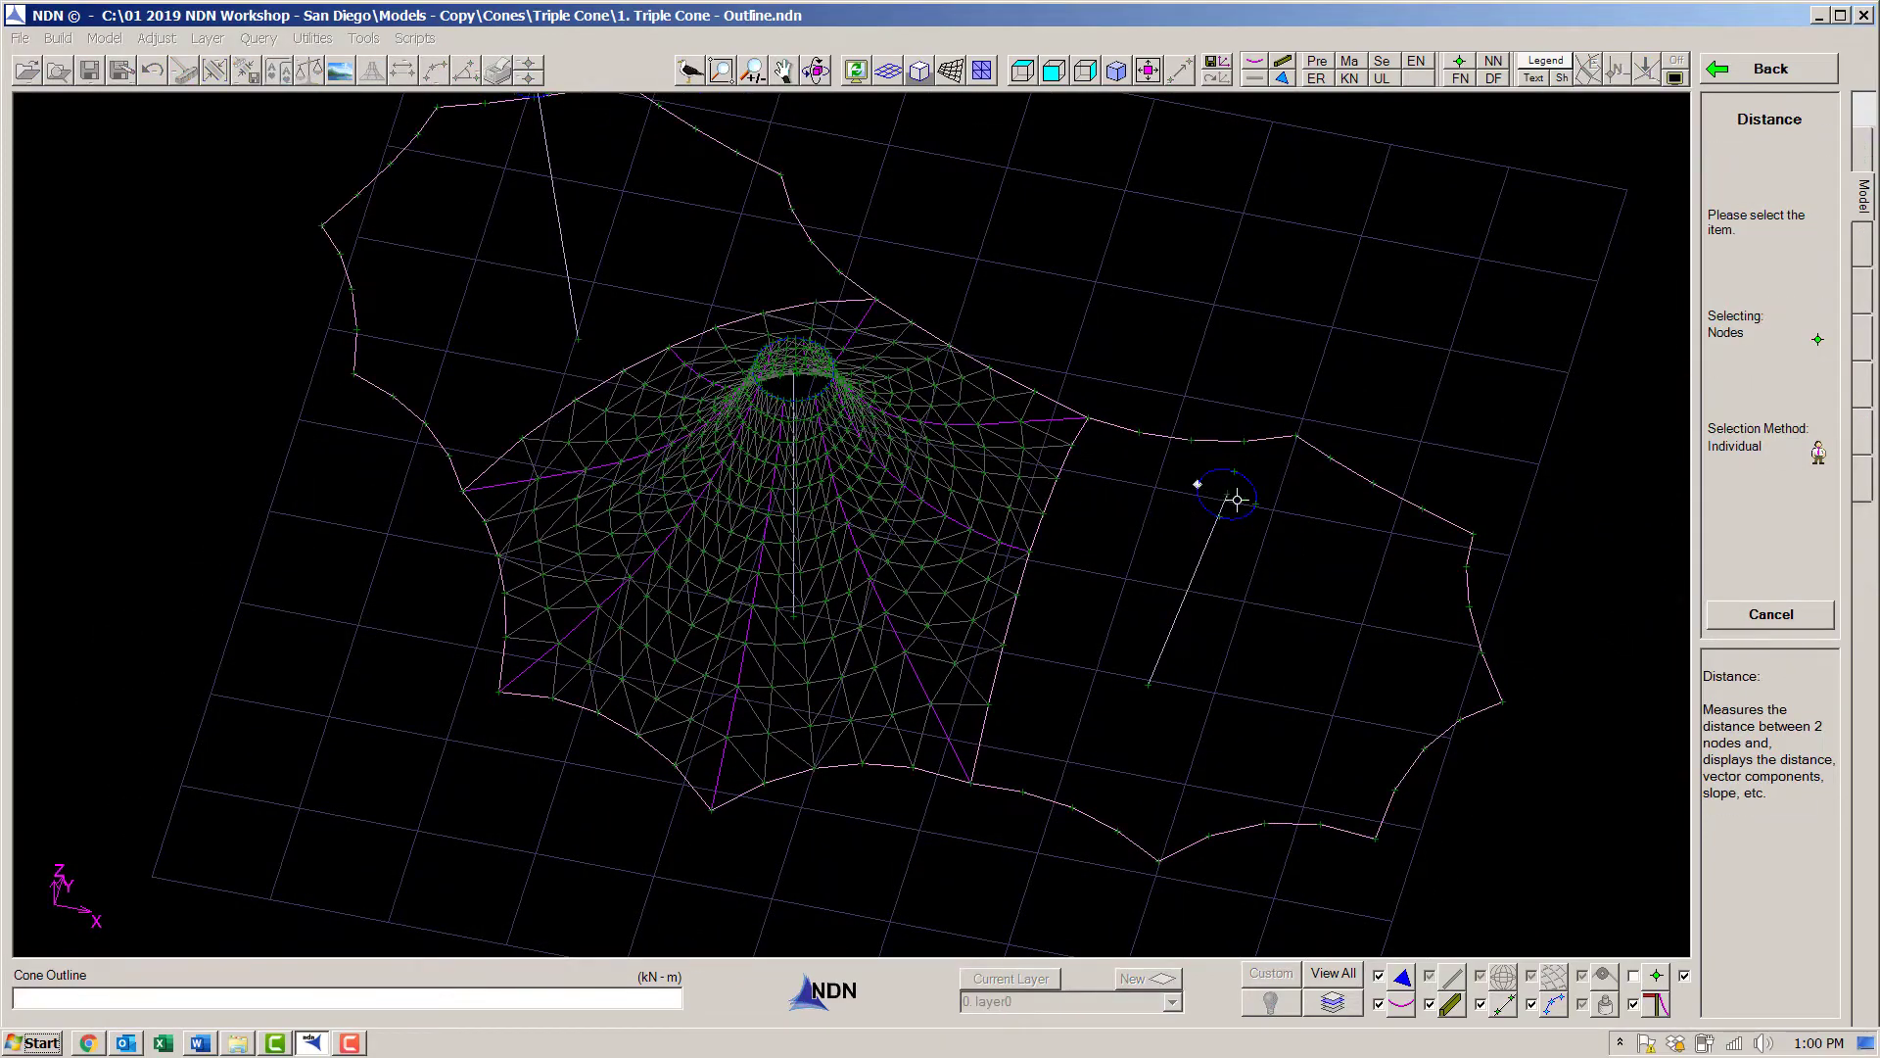
{"action": "left_click", "coordinate": [1238, 500]}
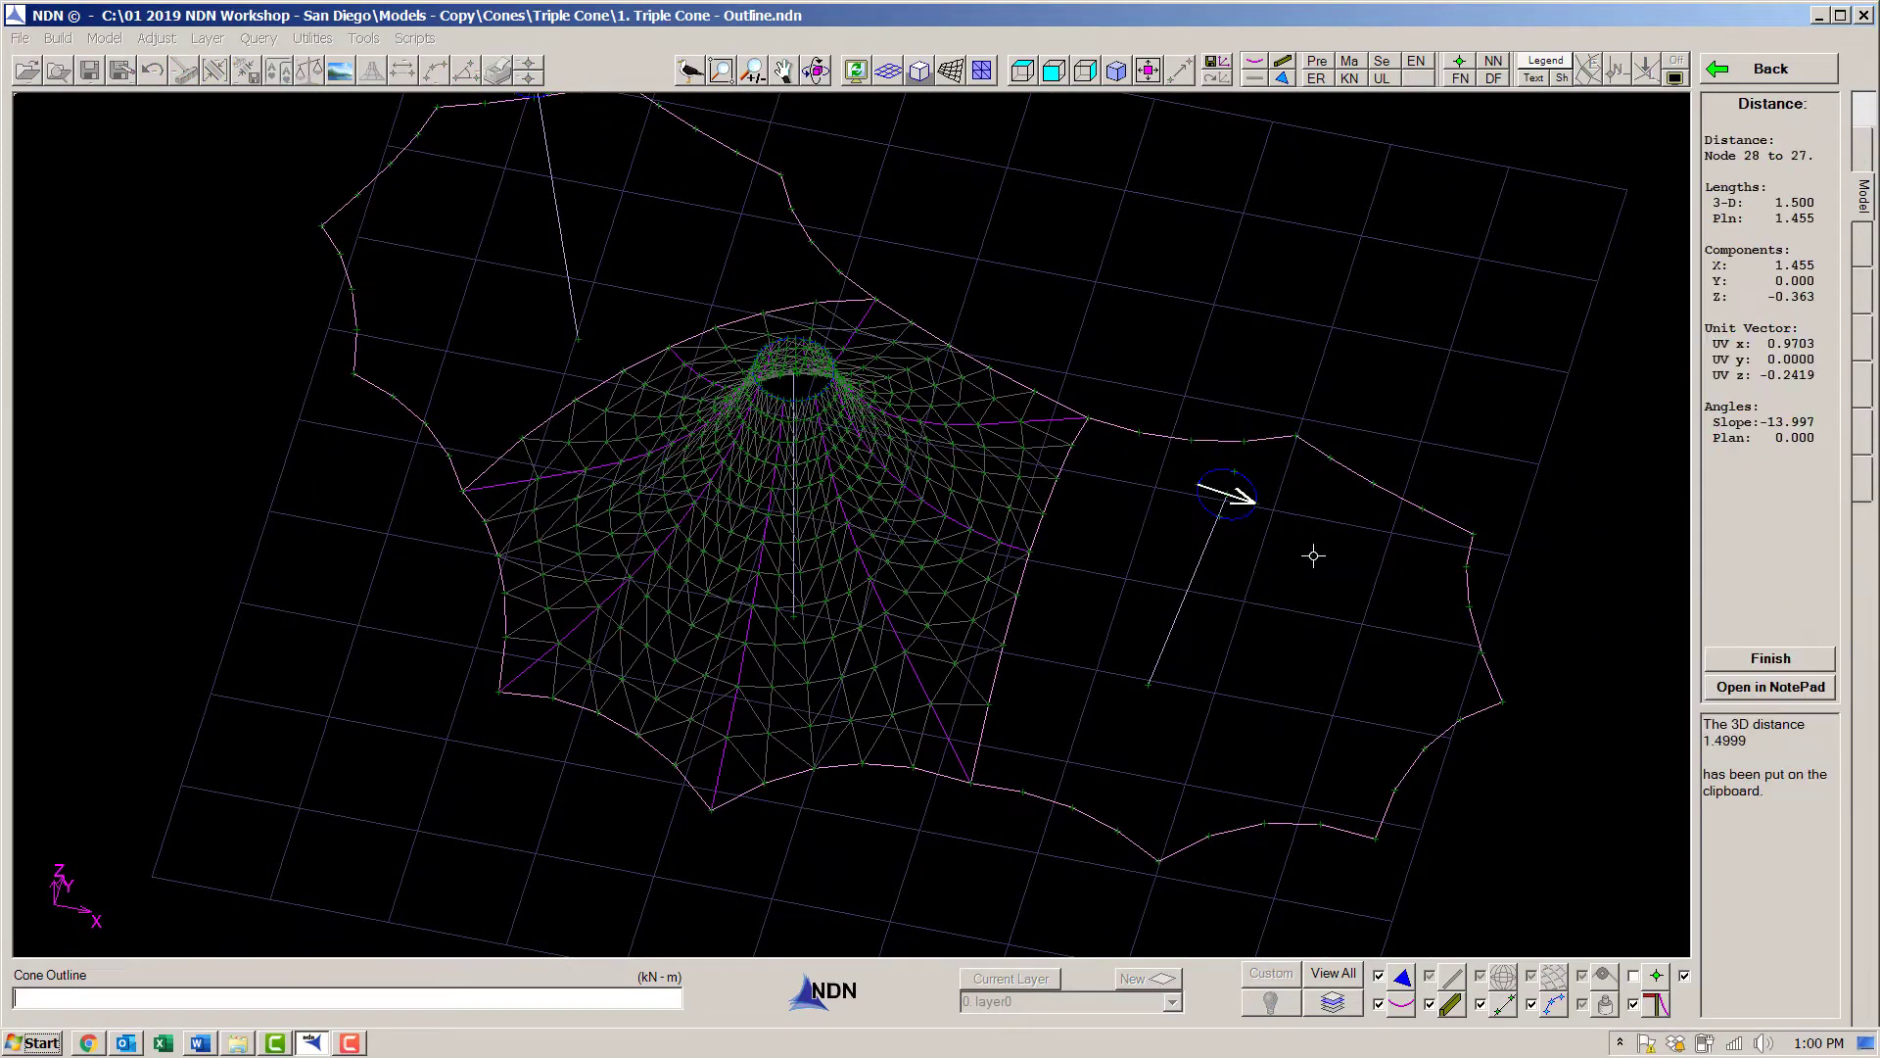
{"action": "right_click", "coordinate": [1584, 334]}
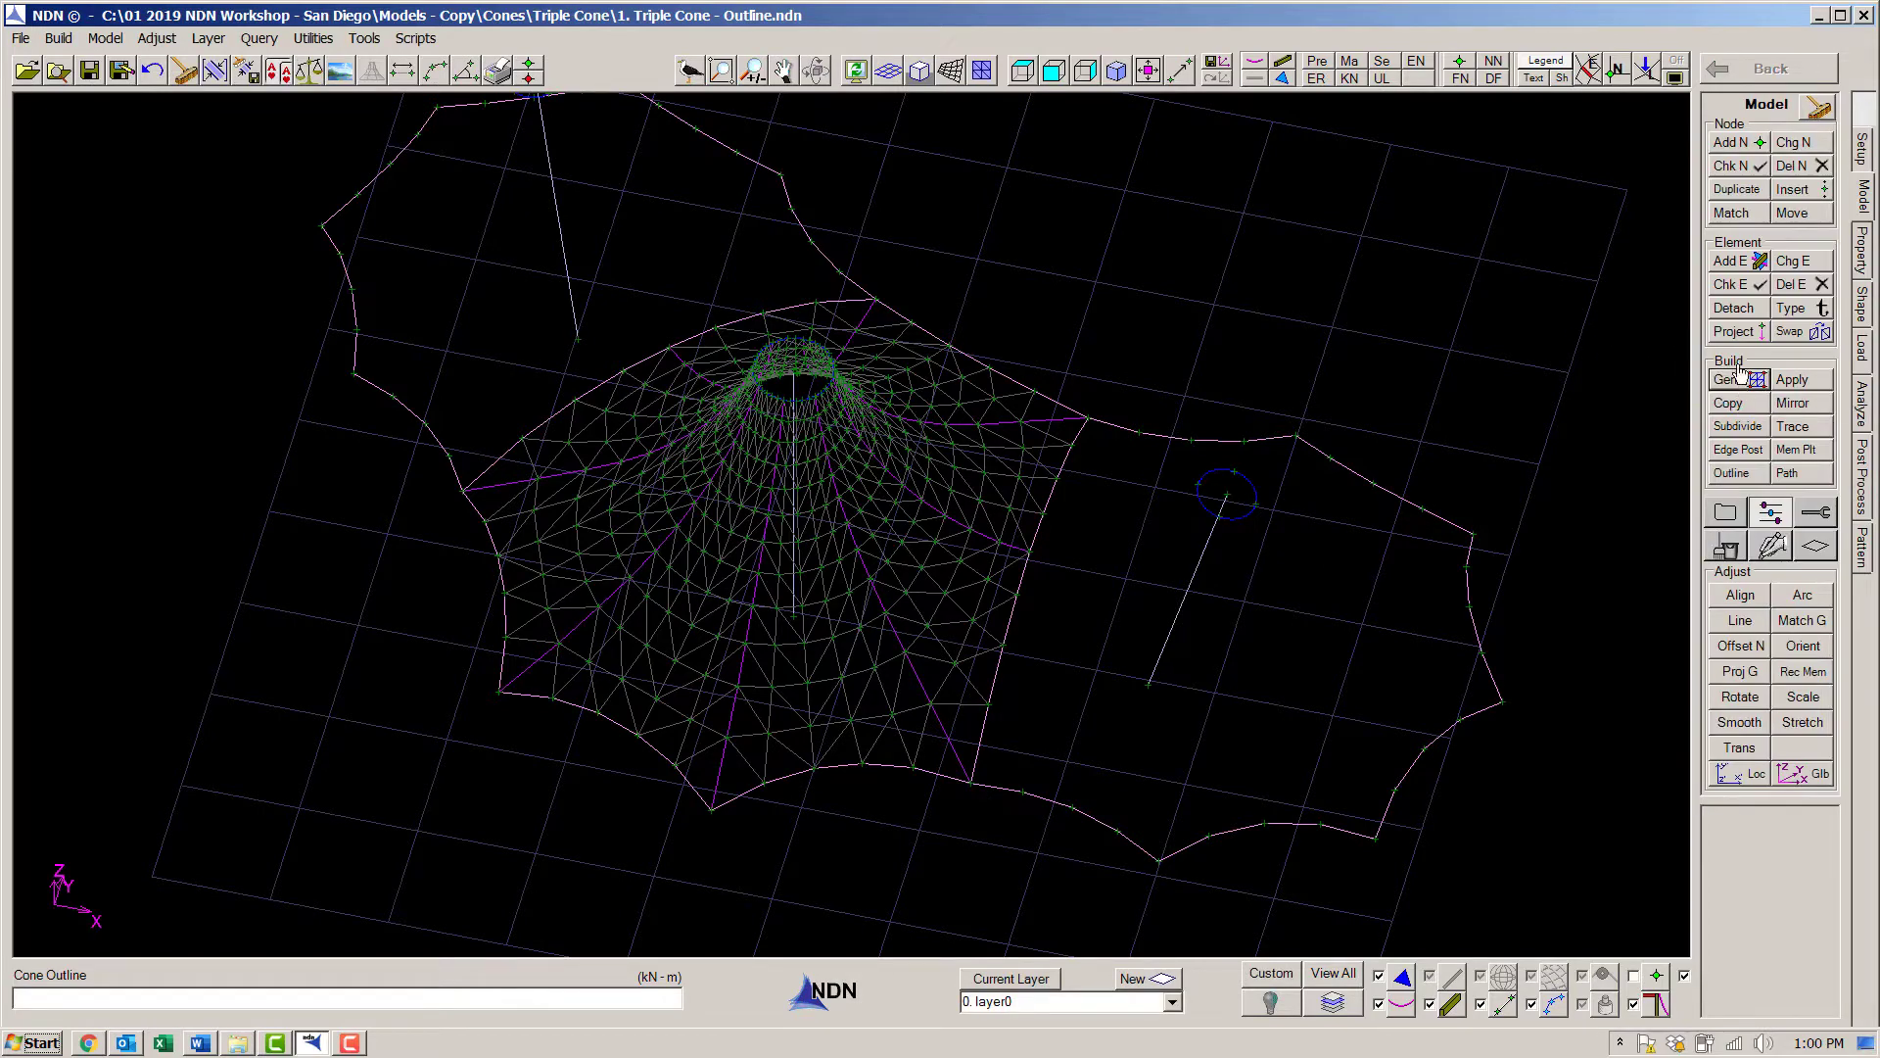
Set up a cone mesh with Match Perimeter, ring diameter 1.5 and Y rotation 14, centred on the right end cone's mast top.
{"action": "left_click", "coordinate": [1738, 376]}
{"action": "left_click", "coordinate": [1739, 260]}
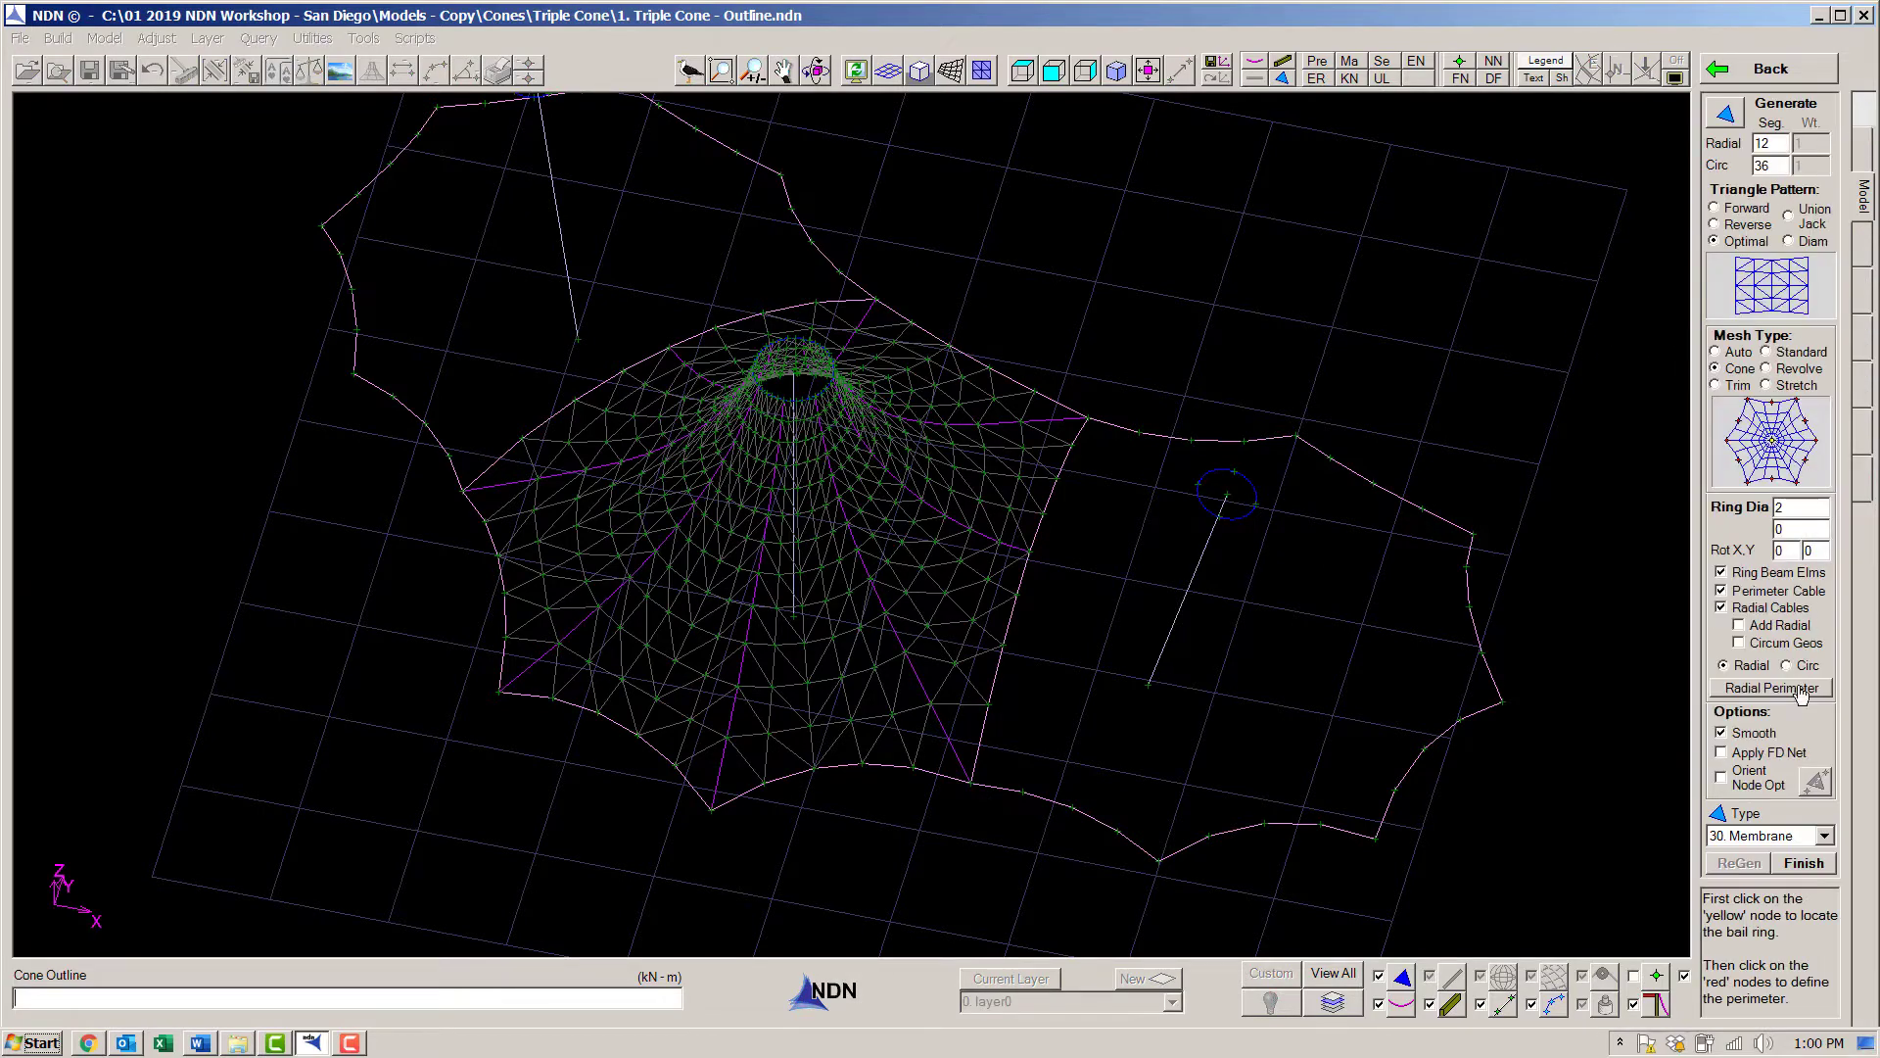
{"action": "left_click", "coordinate": [1780, 689]}
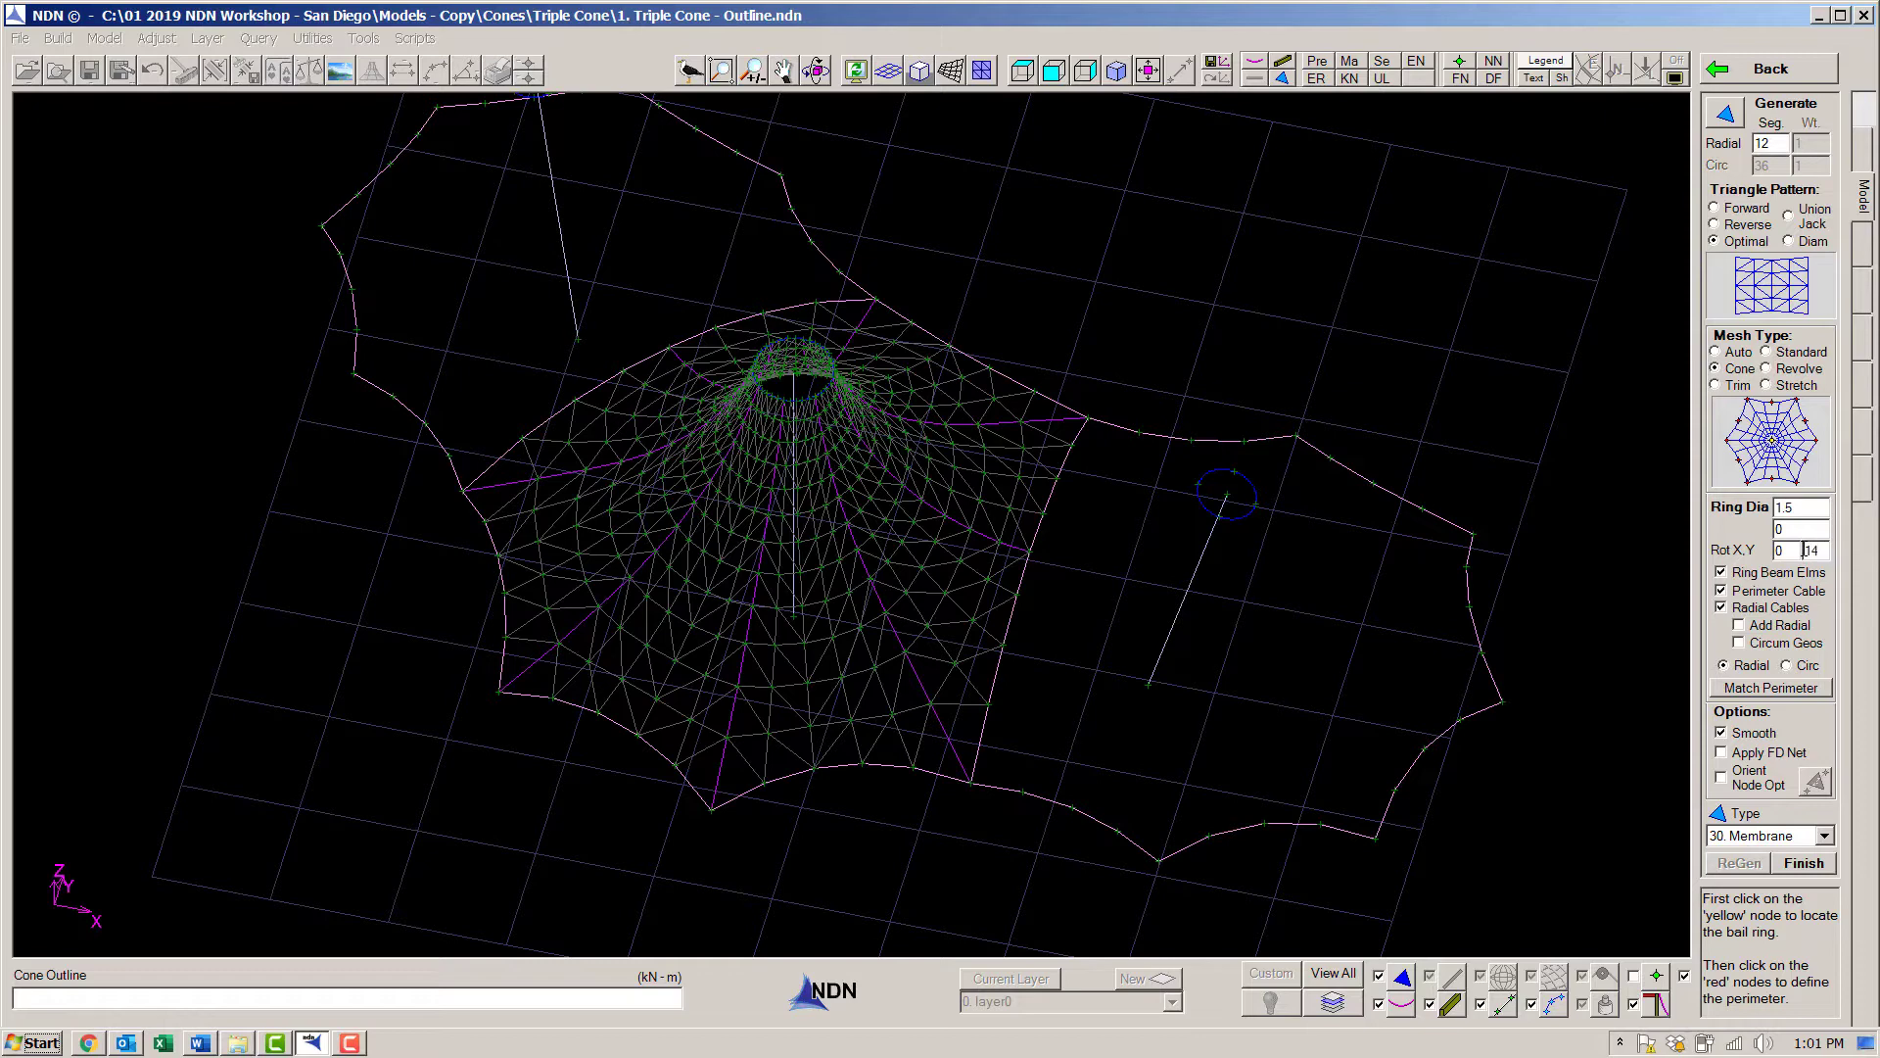
{"action": "left_click", "coordinate": [1228, 496]}
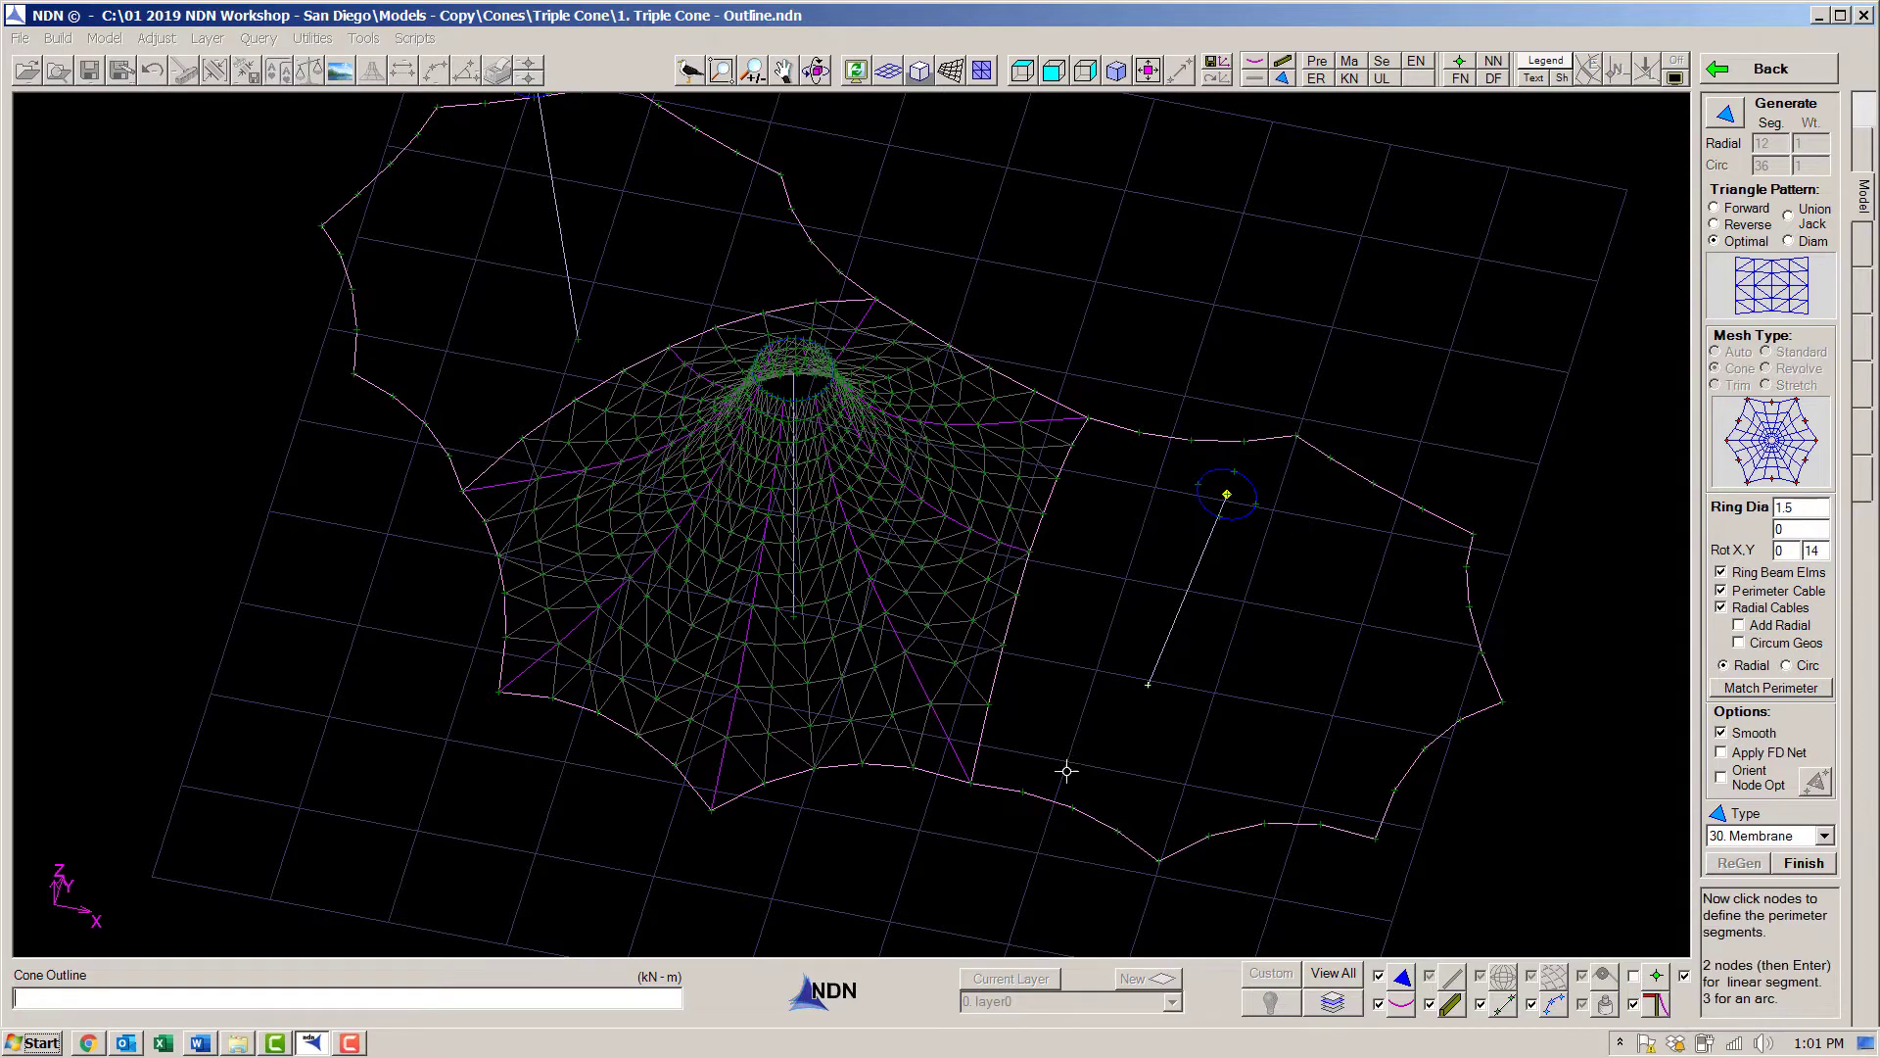
Define the right end cone's perimeter arcs from node to node back to the start and generate its membrane mesh.
{"action": "left_click", "coordinate": [972, 783]}
{"action": "left_click", "coordinate": [1074, 808]}
{"action": "left_click", "coordinate": [1158, 860]}
{"action": "left_click", "coordinate": [1264, 823]}
{"action": "left_click", "coordinate": [1376, 838]}
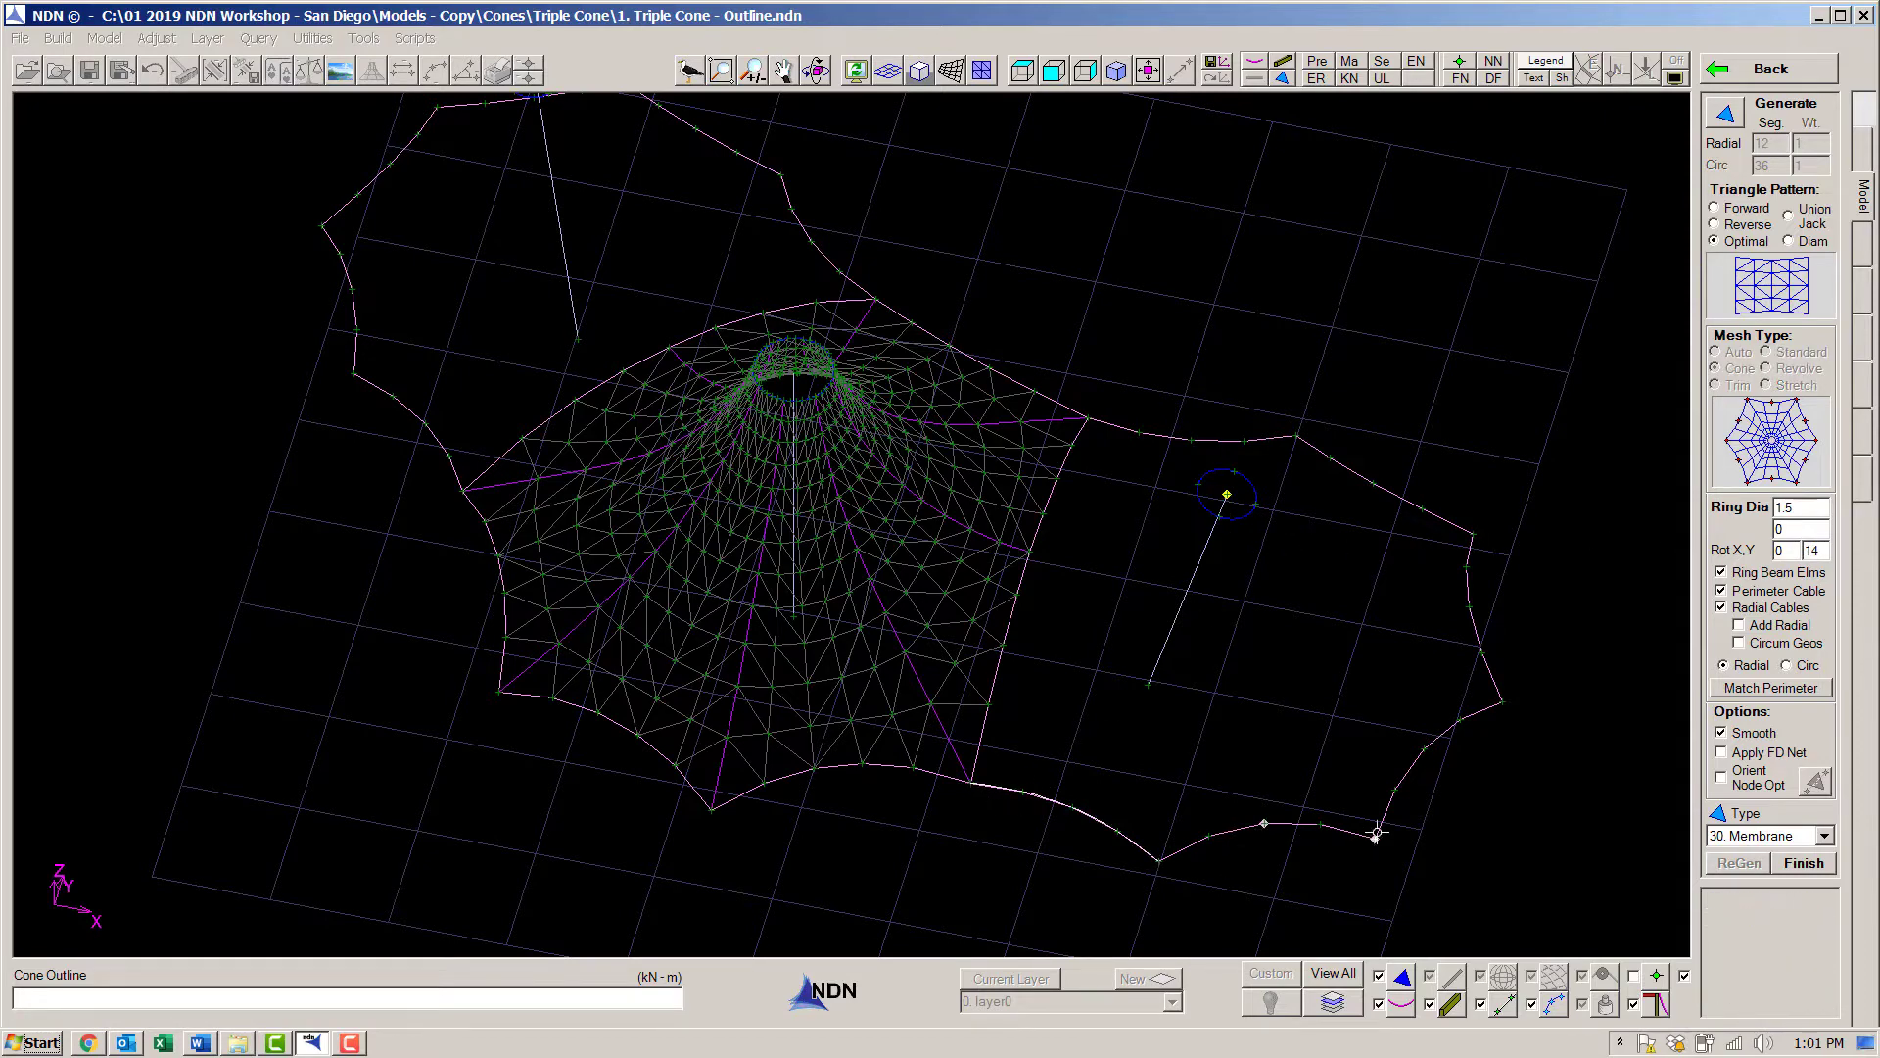
{"action": "left_click", "coordinate": [1424, 749]}
{"action": "left_click", "coordinate": [1498, 703]}
{"action": "left_click", "coordinate": [1475, 527]}
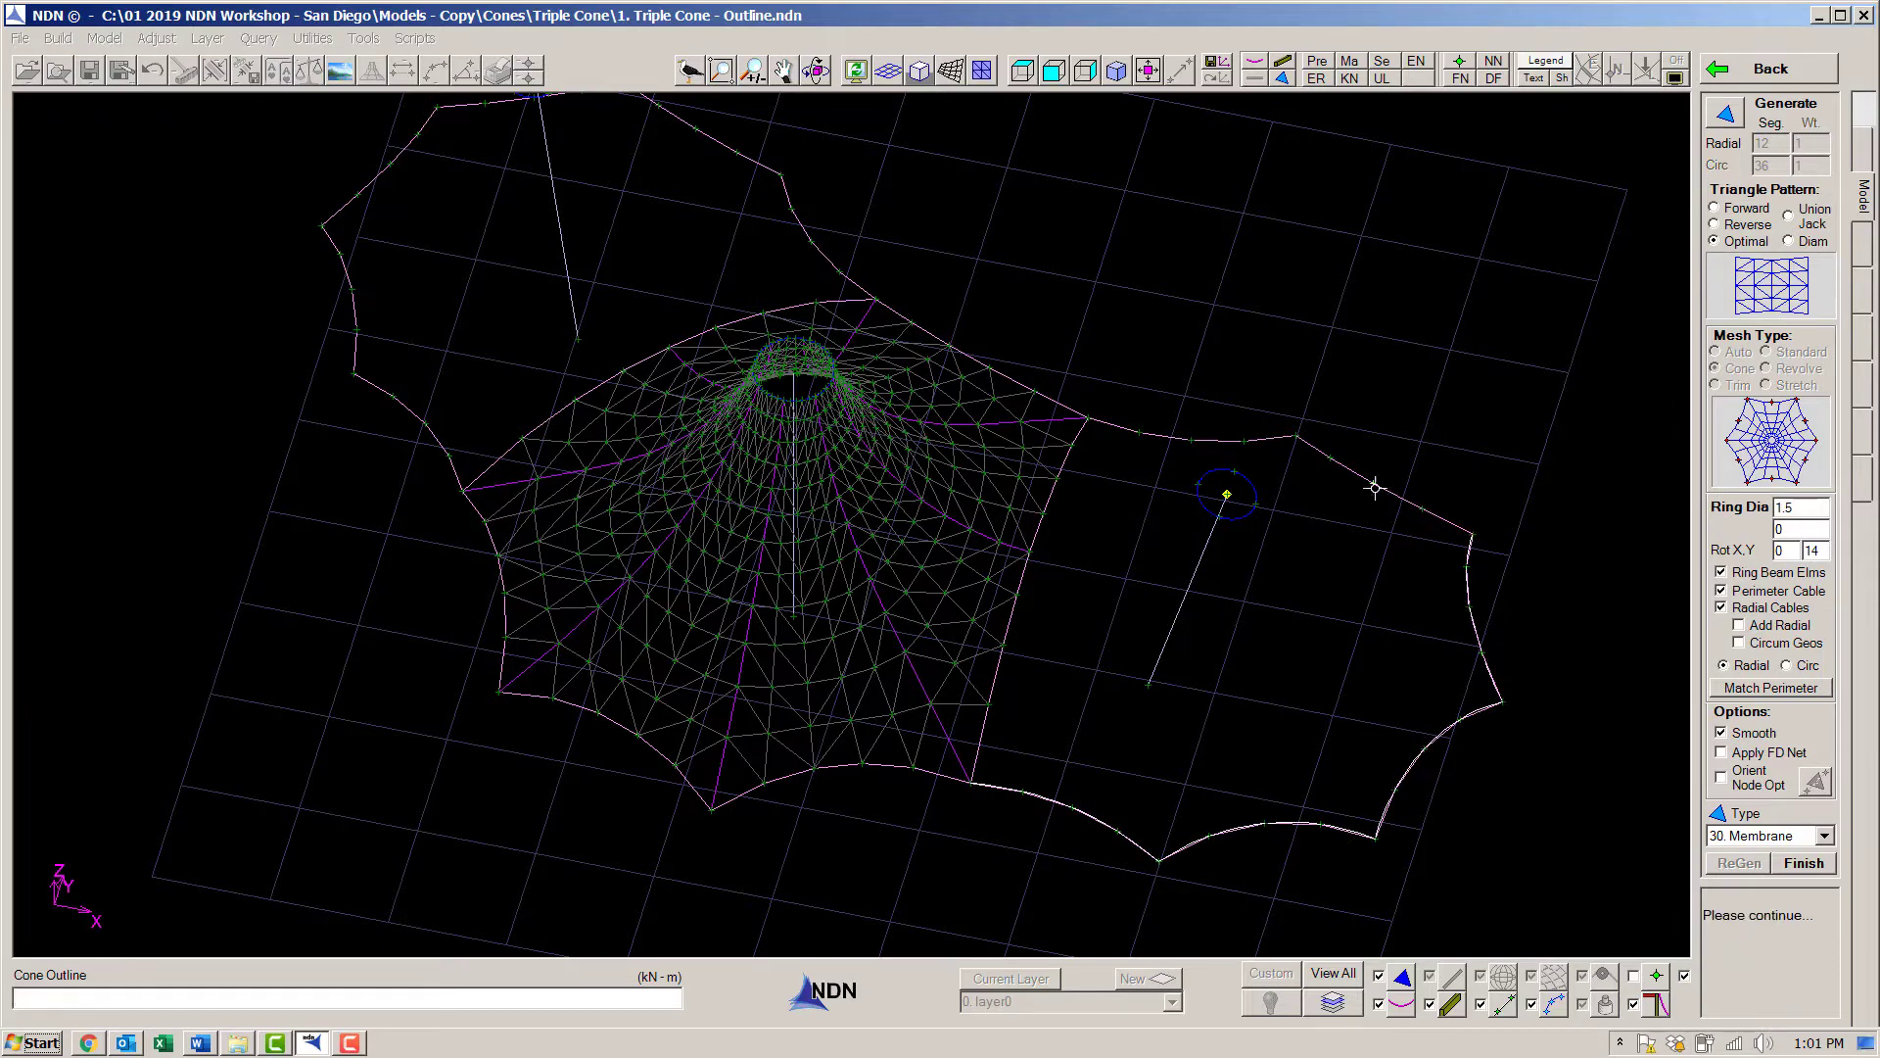
{"action": "left_click", "coordinate": [1286, 434]}
{"action": "left_click", "coordinate": [1089, 420]}
{"action": "left_click", "coordinate": [1045, 526]}
{"action": "left_click", "coordinate": [976, 785]}
{"action": "right_click", "coordinate": [1000, 825]}
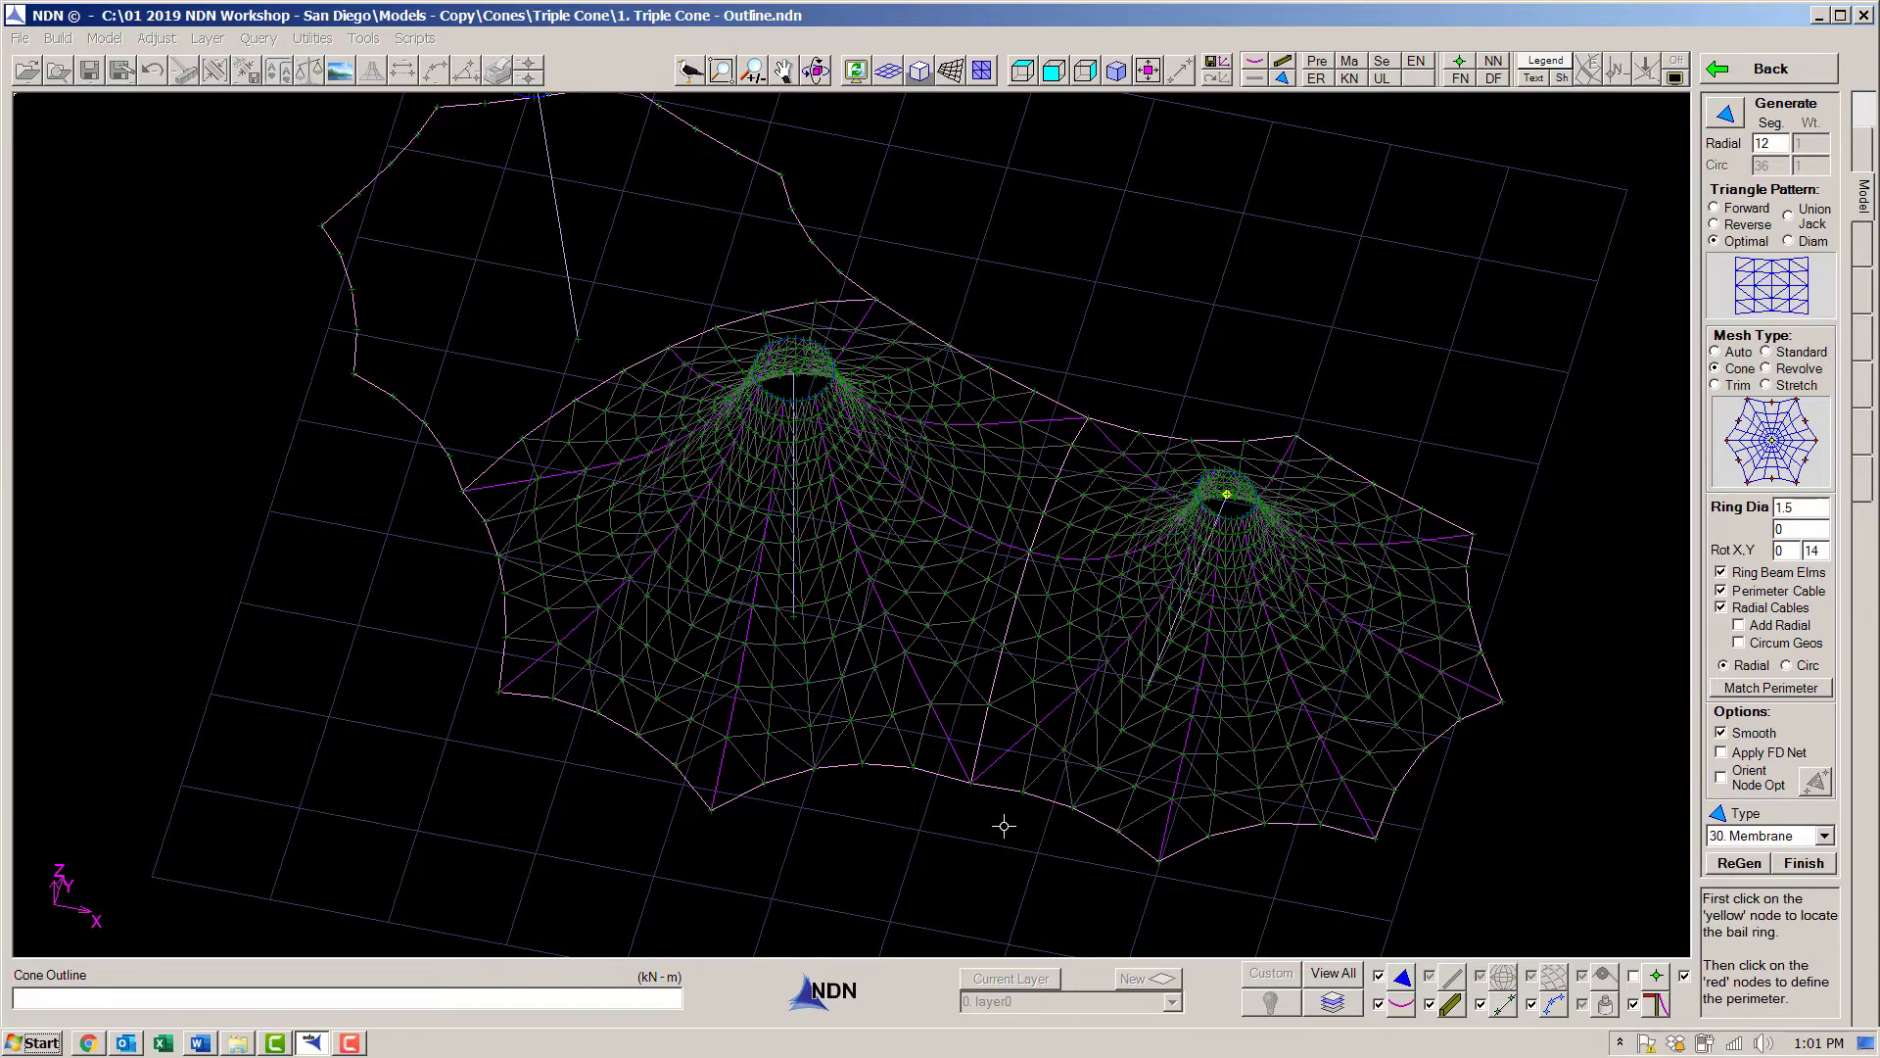
Set the ring diameter to 1.25 and both X and Y rotations to -10, centring the cone on the left mast top.
{"action": "left_click", "coordinate": [816, 70]}
{"action": "left_click_drag", "start_coordinate": [889, 244], "coordinate": [1179, 829]}
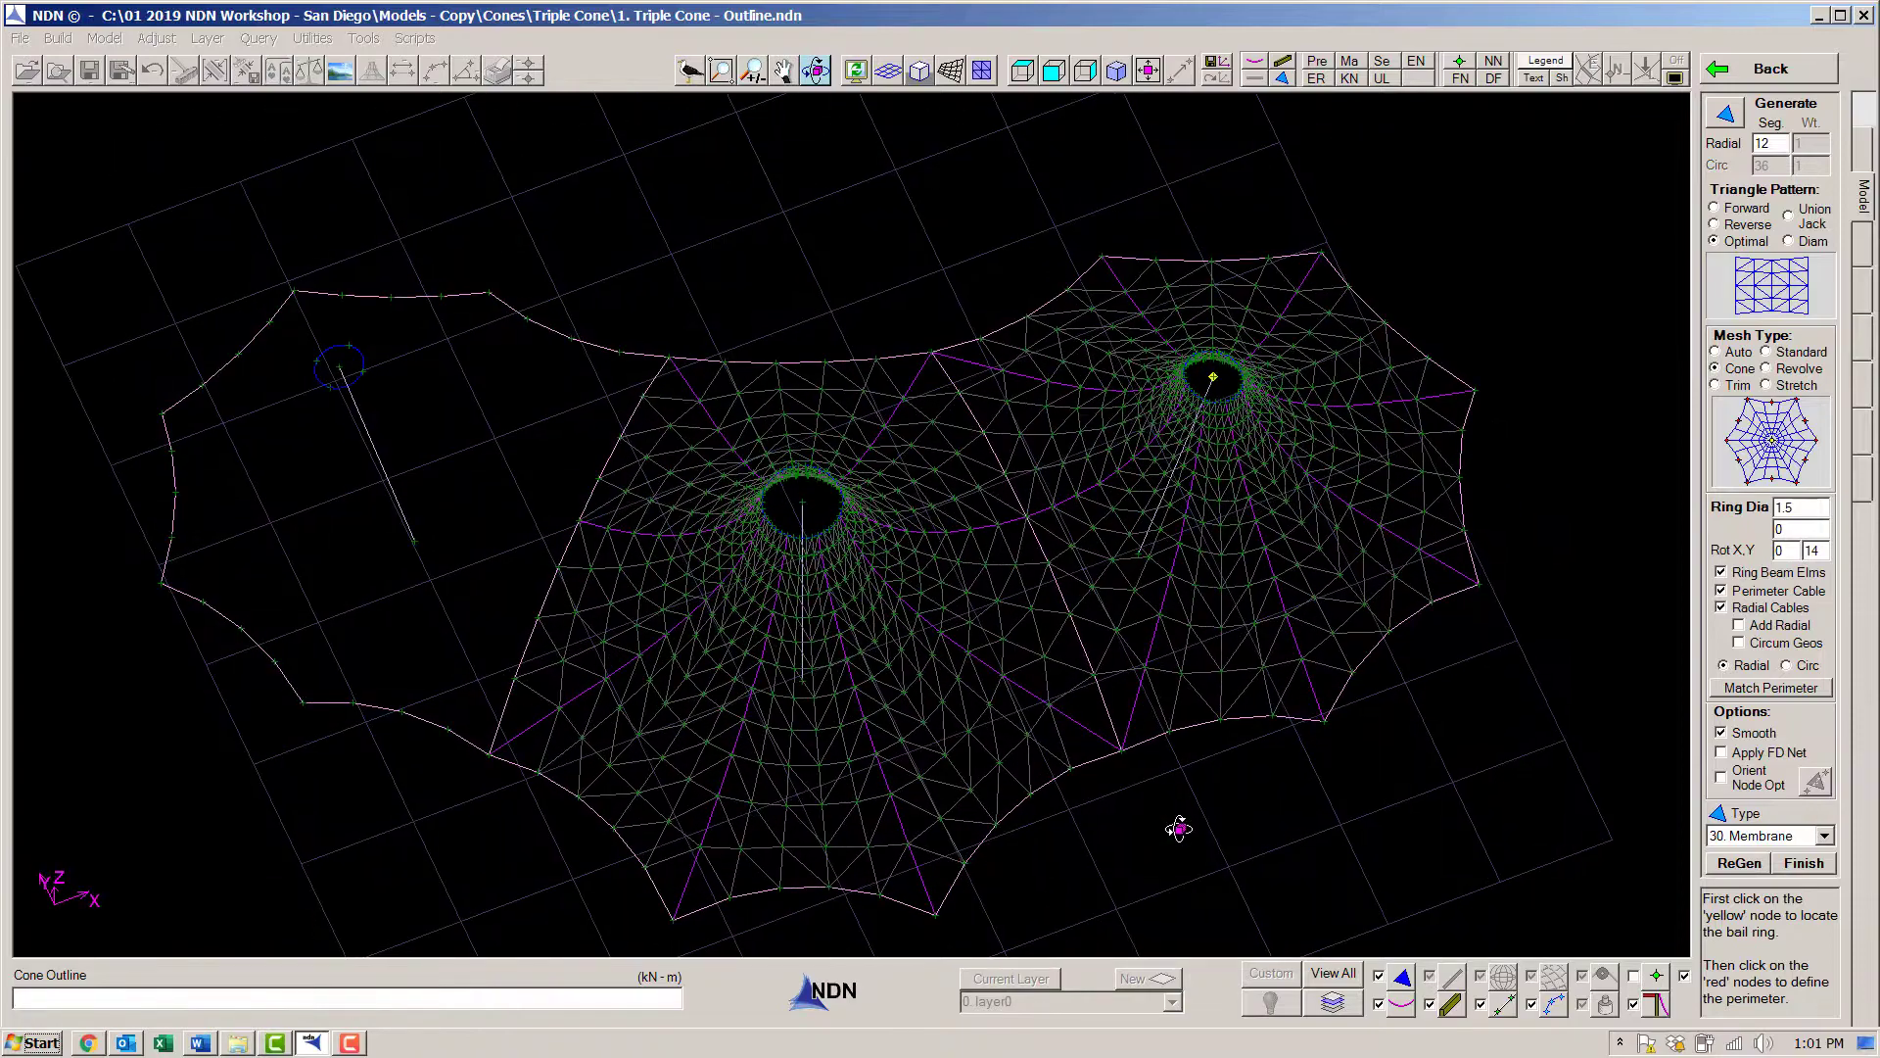
{"action": "type", "text": "2"}
{"action": "double_click", "coordinate": [1813, 550]}
{"action": "left_click", "coordinate": [337, 368]}
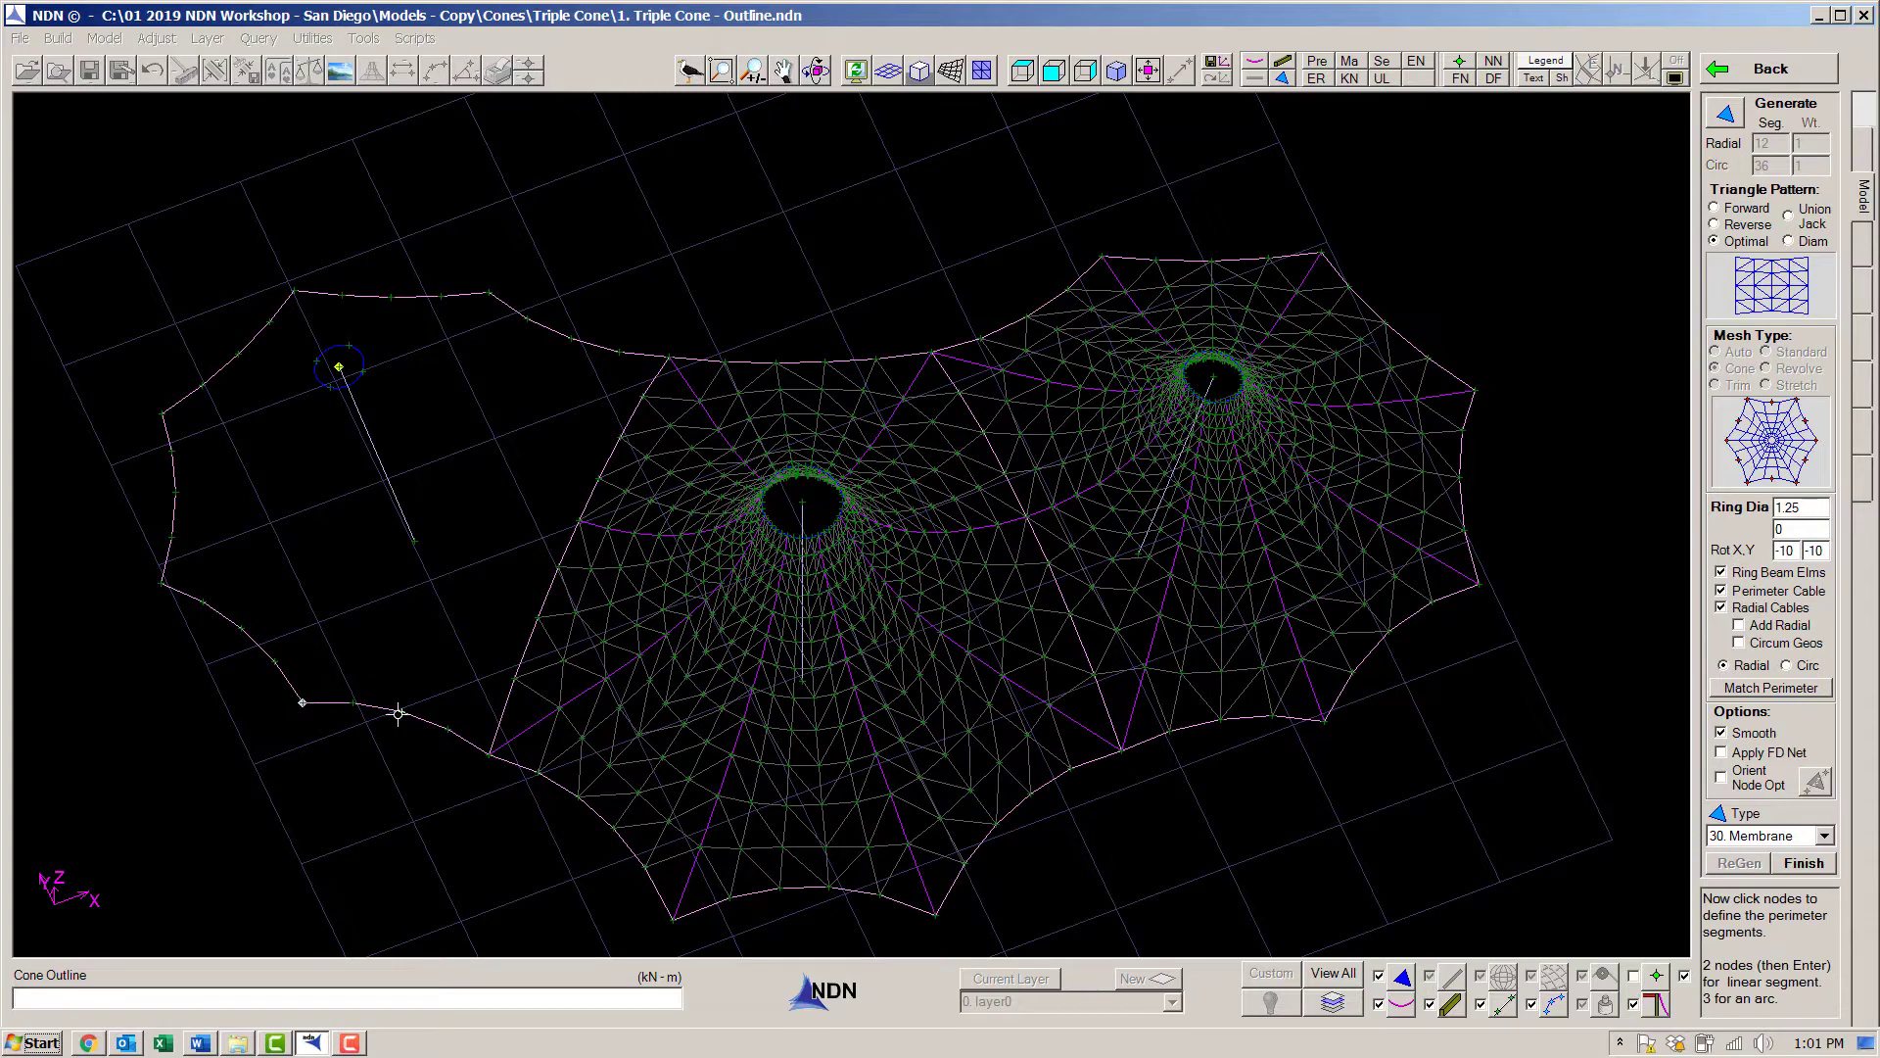
Define the left end cone's perimeter arcs around its closed outline, generate its membrane mesh and finish mesh generation.
{"action": "left_click", "coordinate": [486, 755]}
{"action": "left_click", "coordinate": [578, 521]}
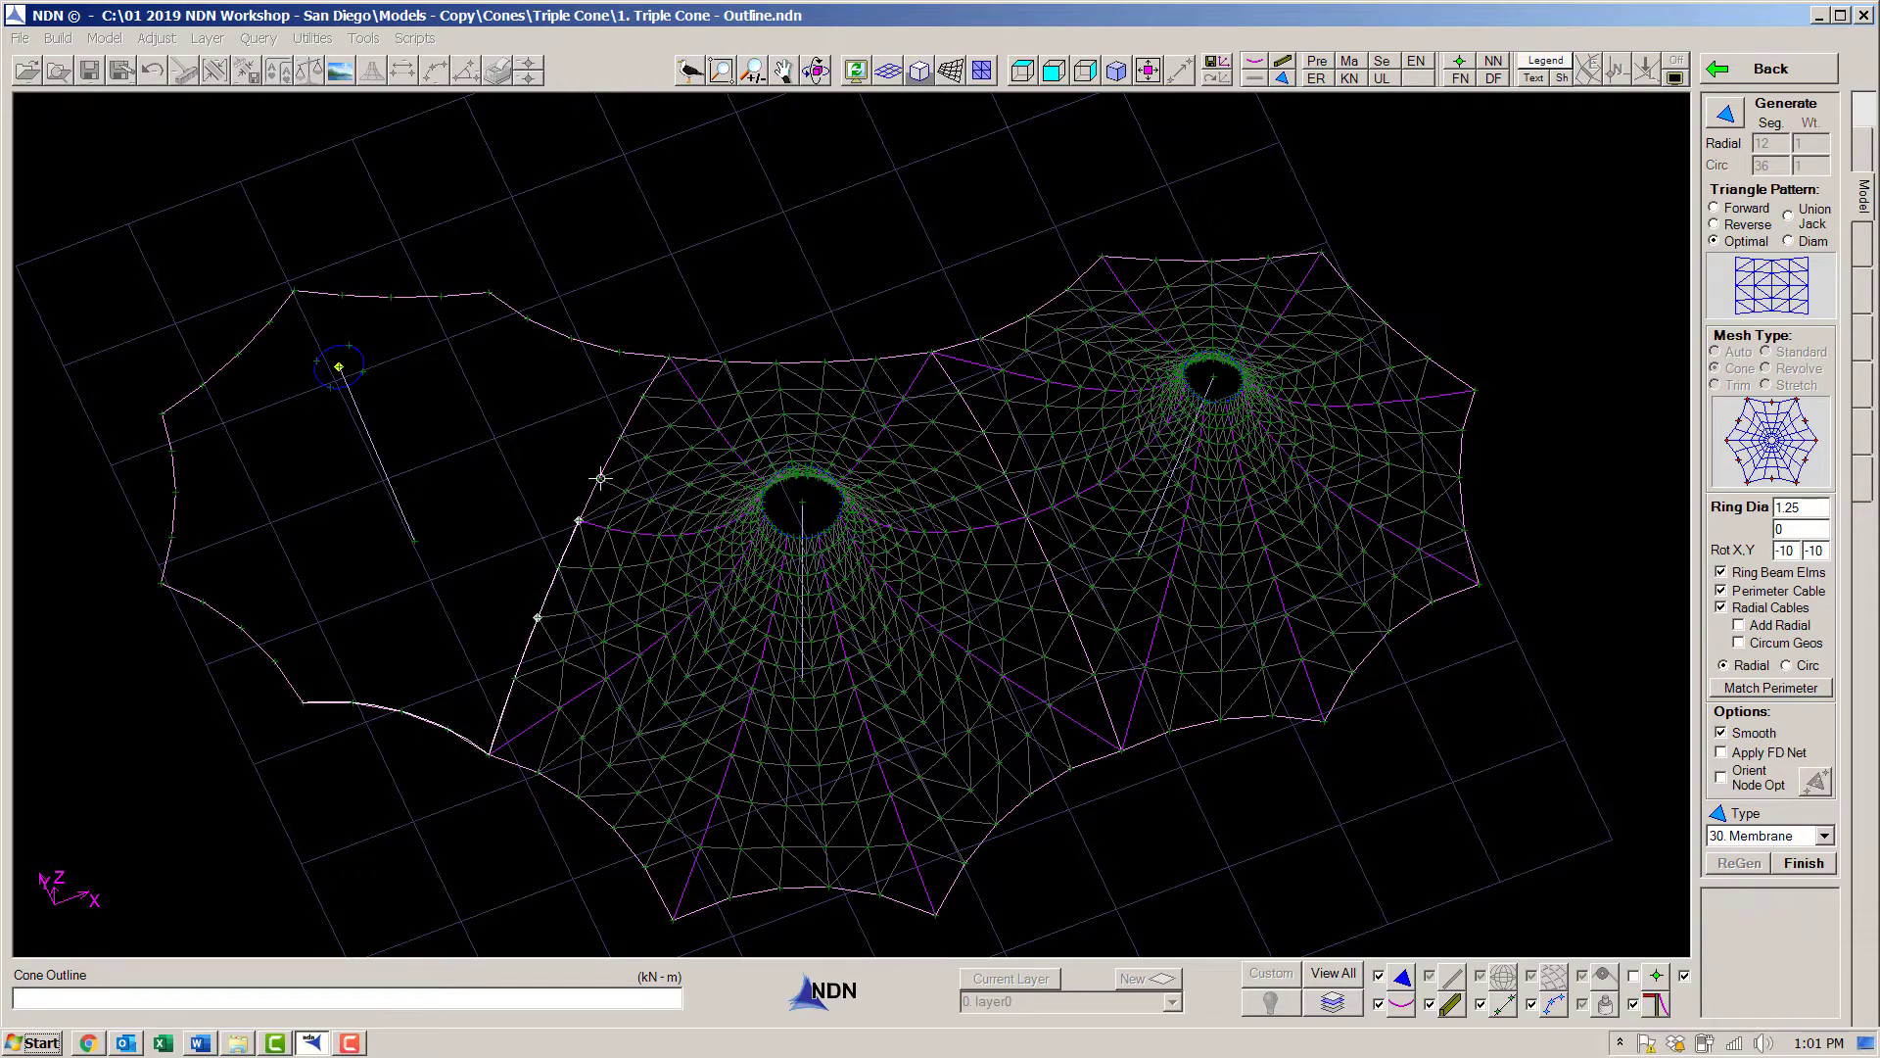
{"action": "left_click", "coordinate": [670, 357]}
{"action": "left_click", "coordinate": [502, 307]}
{"action": "left_click", "coordinate": [313, 293]}
{"action": "left_click", "coordinate": [169, 394]}
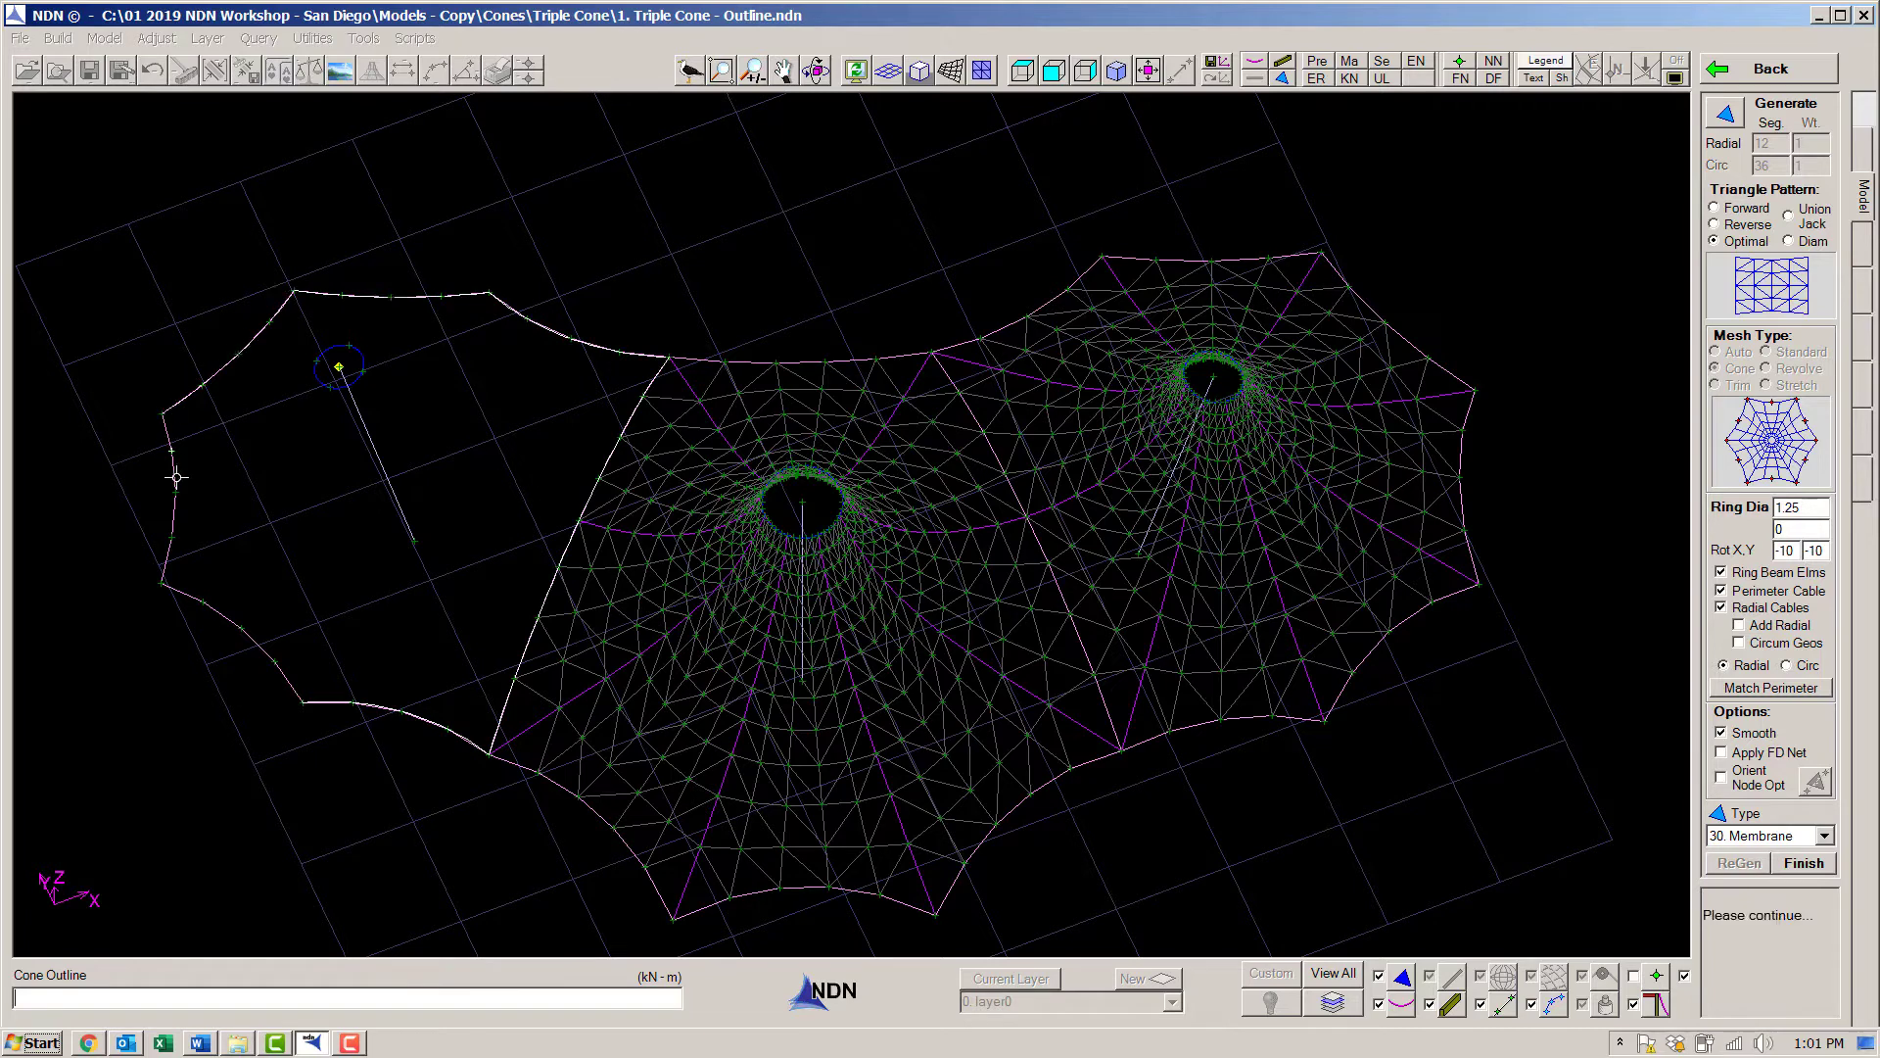
{"action": "left_click", "coordinate": [156, 573]}
{"action": "left_click", "coordinate": [293, 691]}
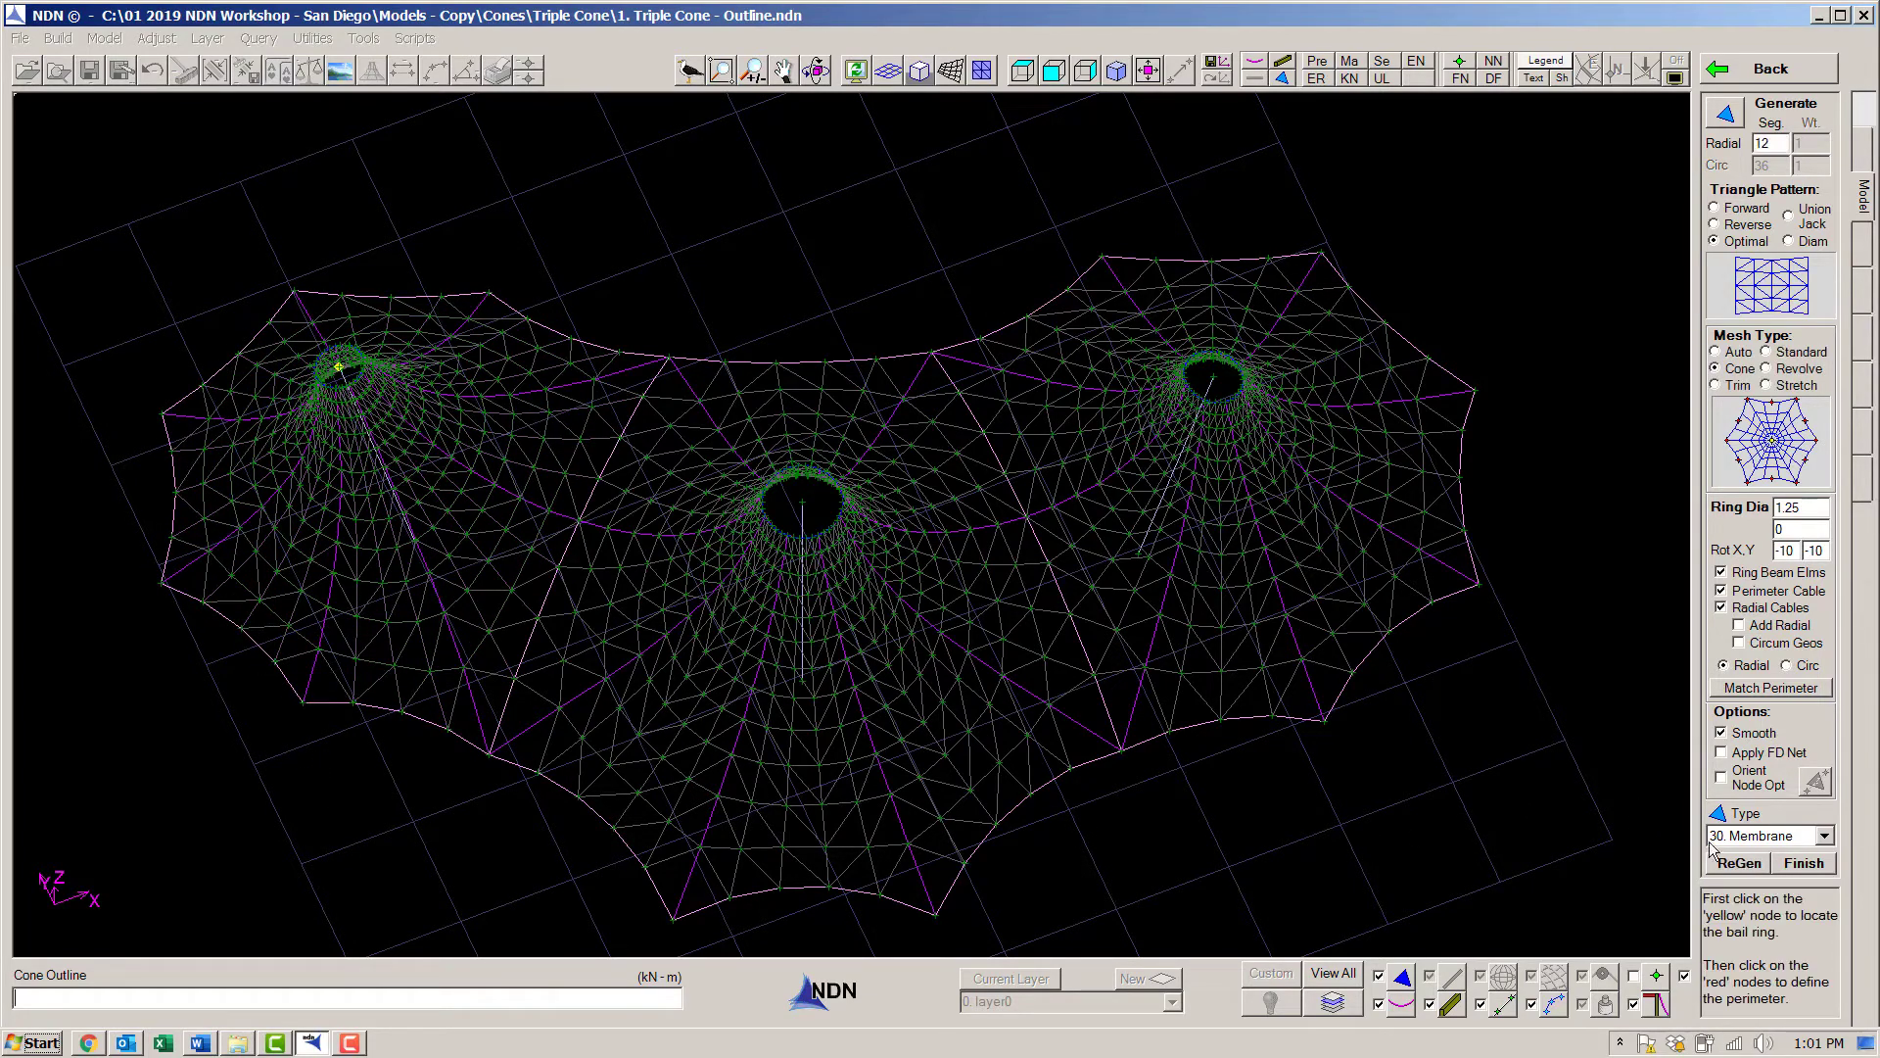
{"action": "left_click", "coordinate": [1804, 863]}
Delete all arc elements from the model and clean the model of duplicate and unused items.
{"action": "mouse_move", "coordinate": [1120, 872]}
{"action": "middle_mouse_down"}
{"action": "mouse_move", "coordinate": [1103, 712]}
{"action": "mouse_move", "coordinate": [949, 659]}
{"action": "mouse_move", "coordinate": [781, 760]}
{"action": "mouse_move", "coordinate": [608, 621]}
{"action": "mouse_move", "coordinate": [708, 798]}
{"action": "mouse_move", "coordinate": [1083, 915]}
{"action": "mouse_move", "coordinate": [1052, 930]}
{"action": "mouse_move", "coordinate": [1104, 839]}
{"action": "middle_mouse_up"}
{"action": "left_click", "coordinate": [1806, 286]}
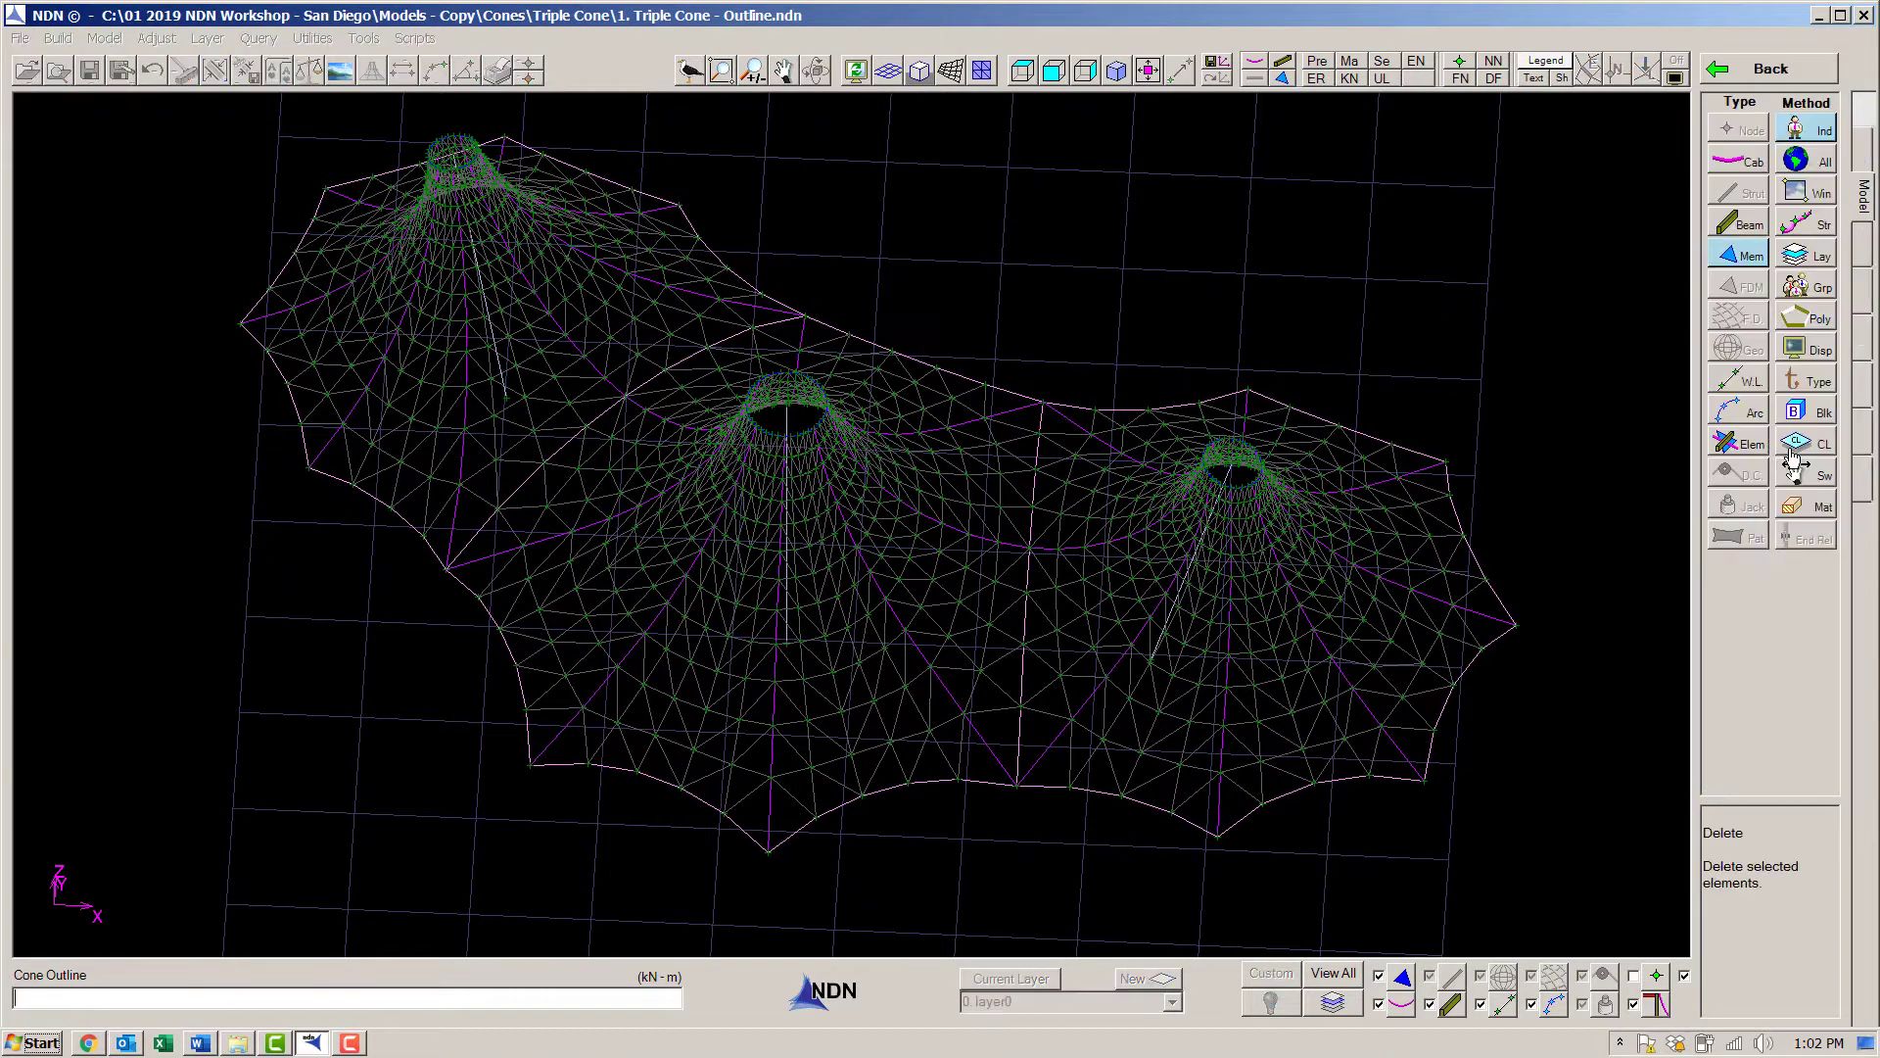
{"action": "left_click", "coordinate": [1796, 159]}
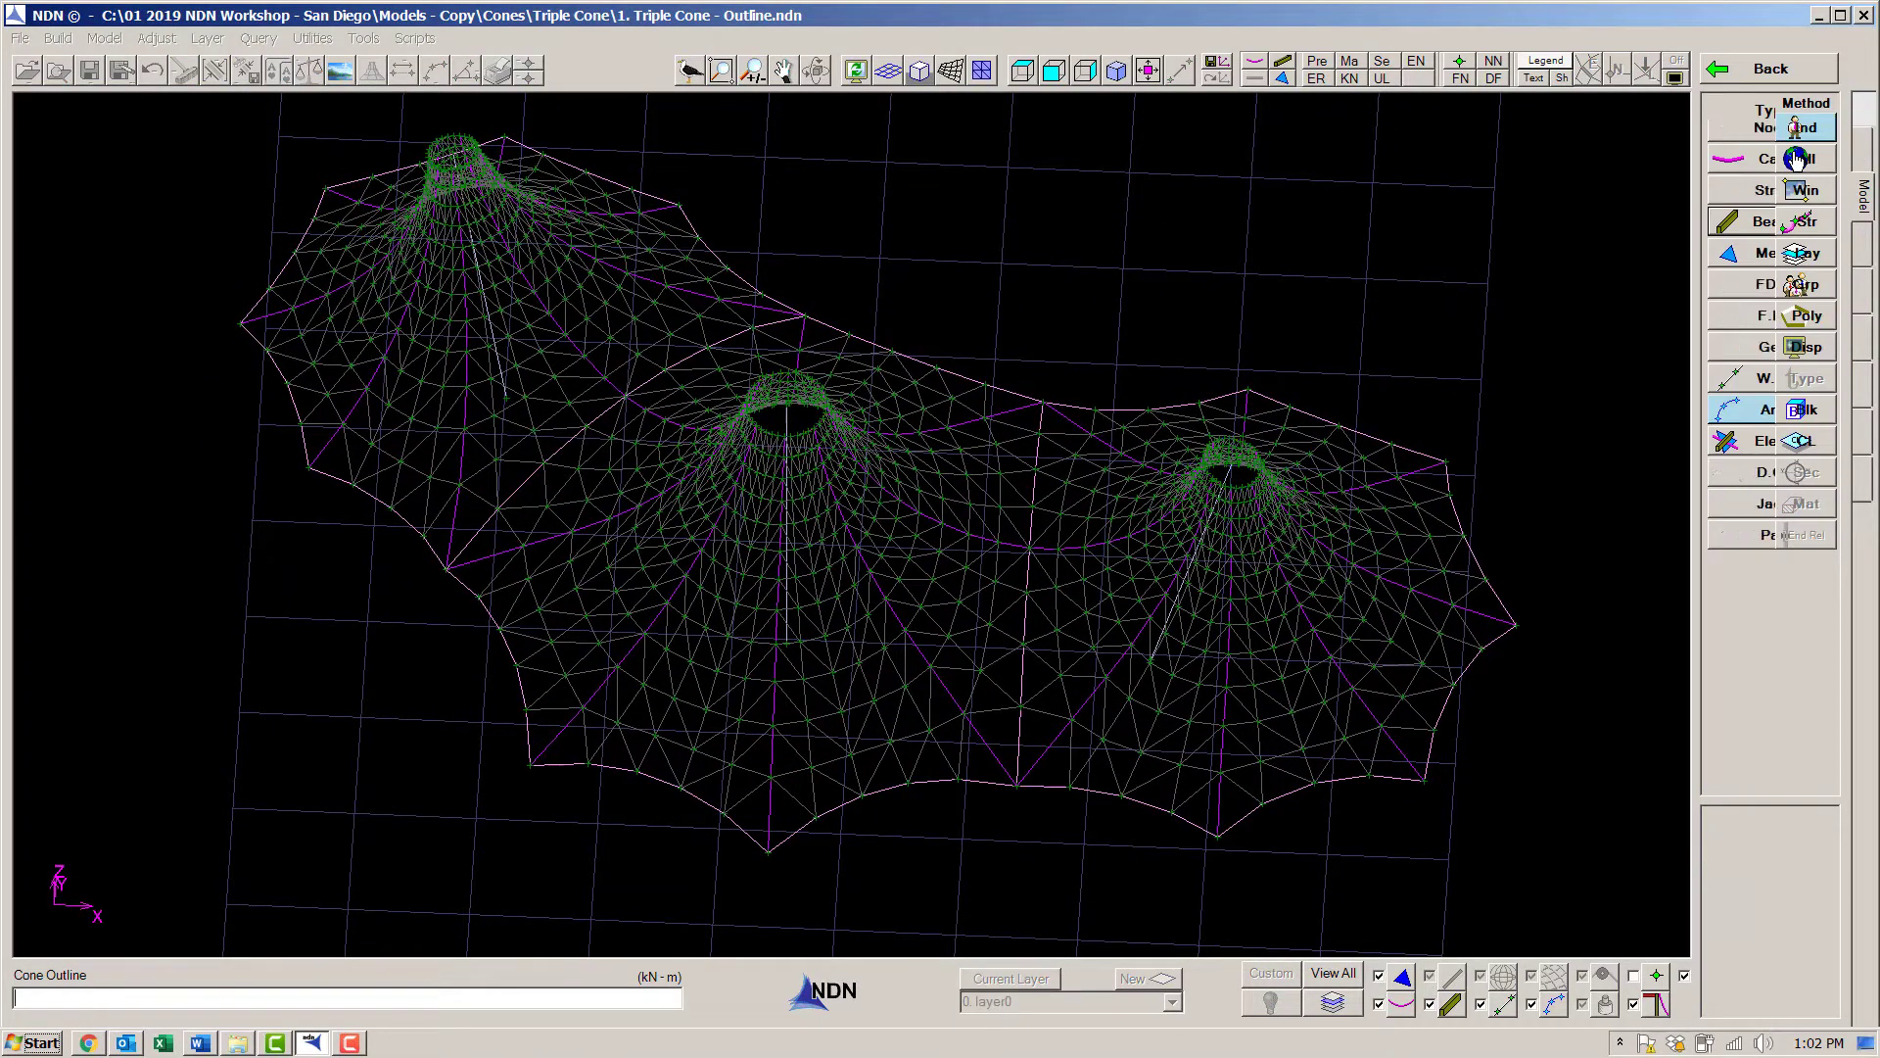
{"action": "left_click", "coordinate": [1816, 110]}
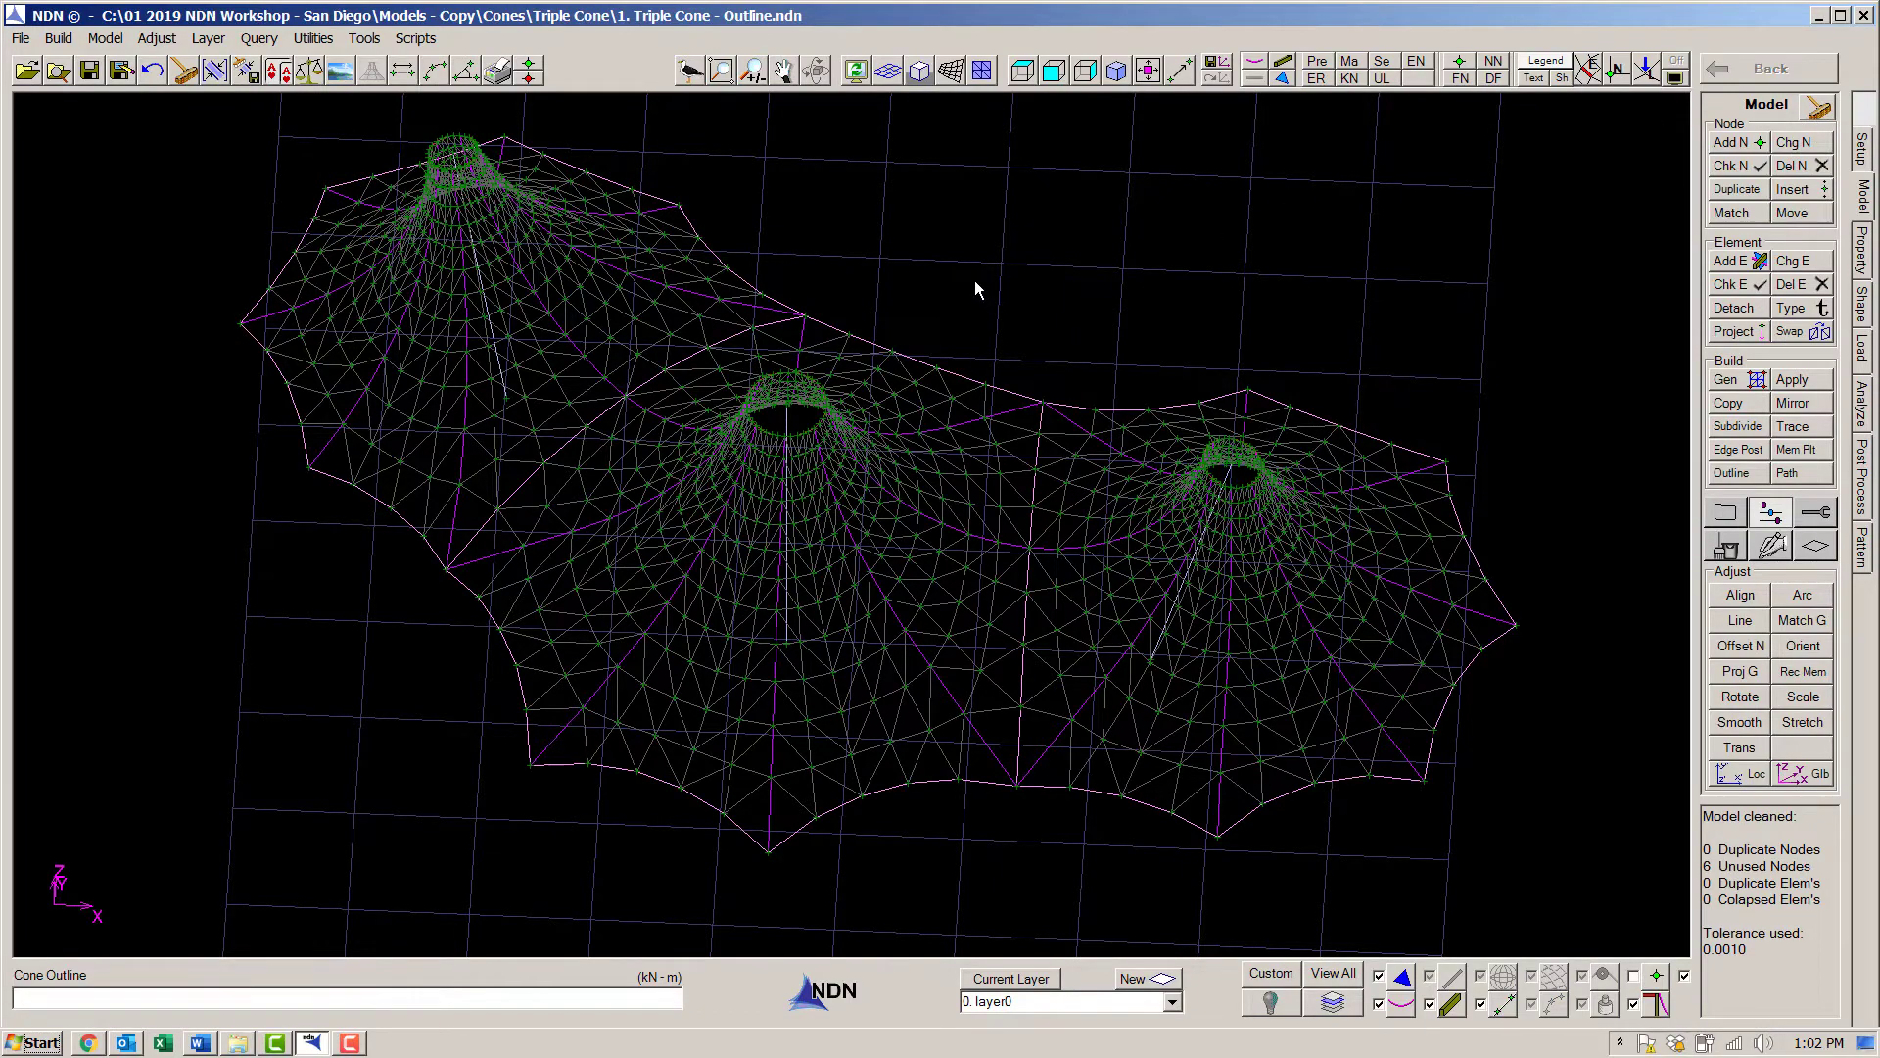
{"action": "middle_click_drag", "start_coordinate": [975, 285], "coordinate": [1043, 245]}
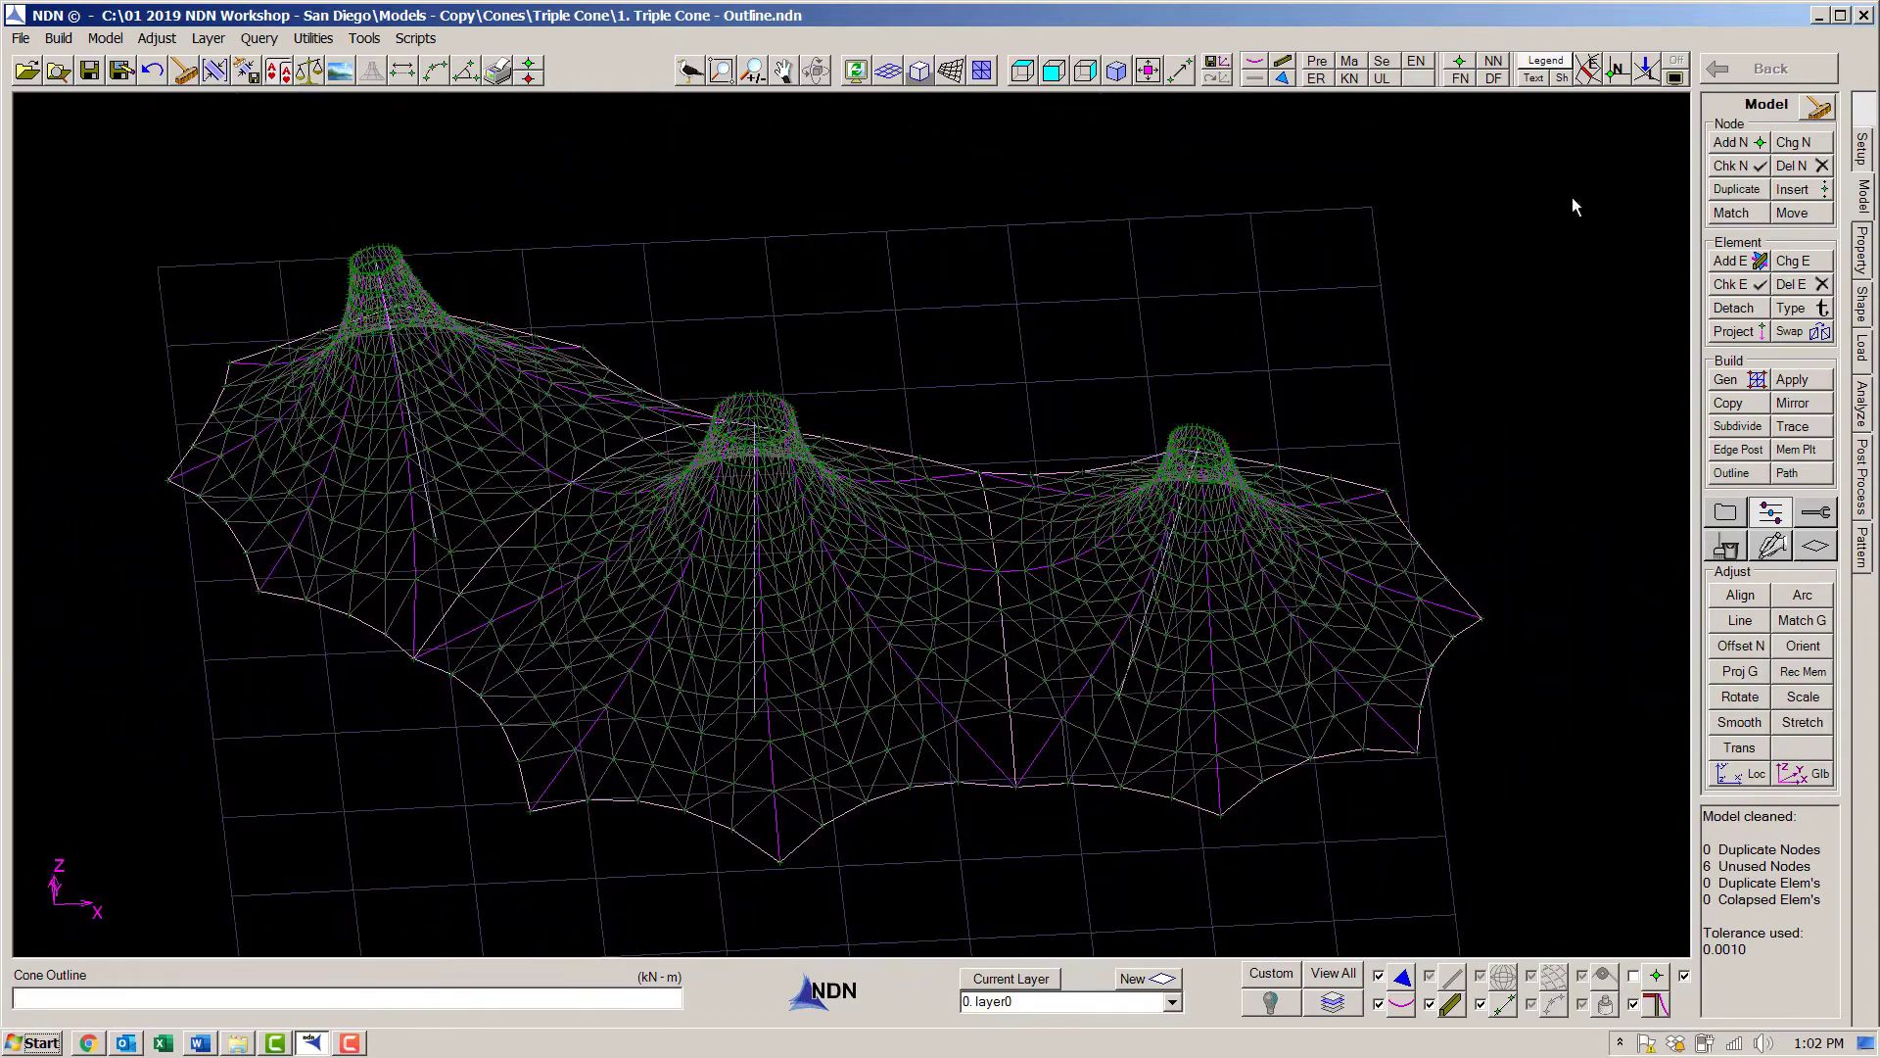
Enable the default cable length/sag value of 14 and assign the default properties and prestress to the model.
{"action": "left_click", "coordinate": [1859, 149]}
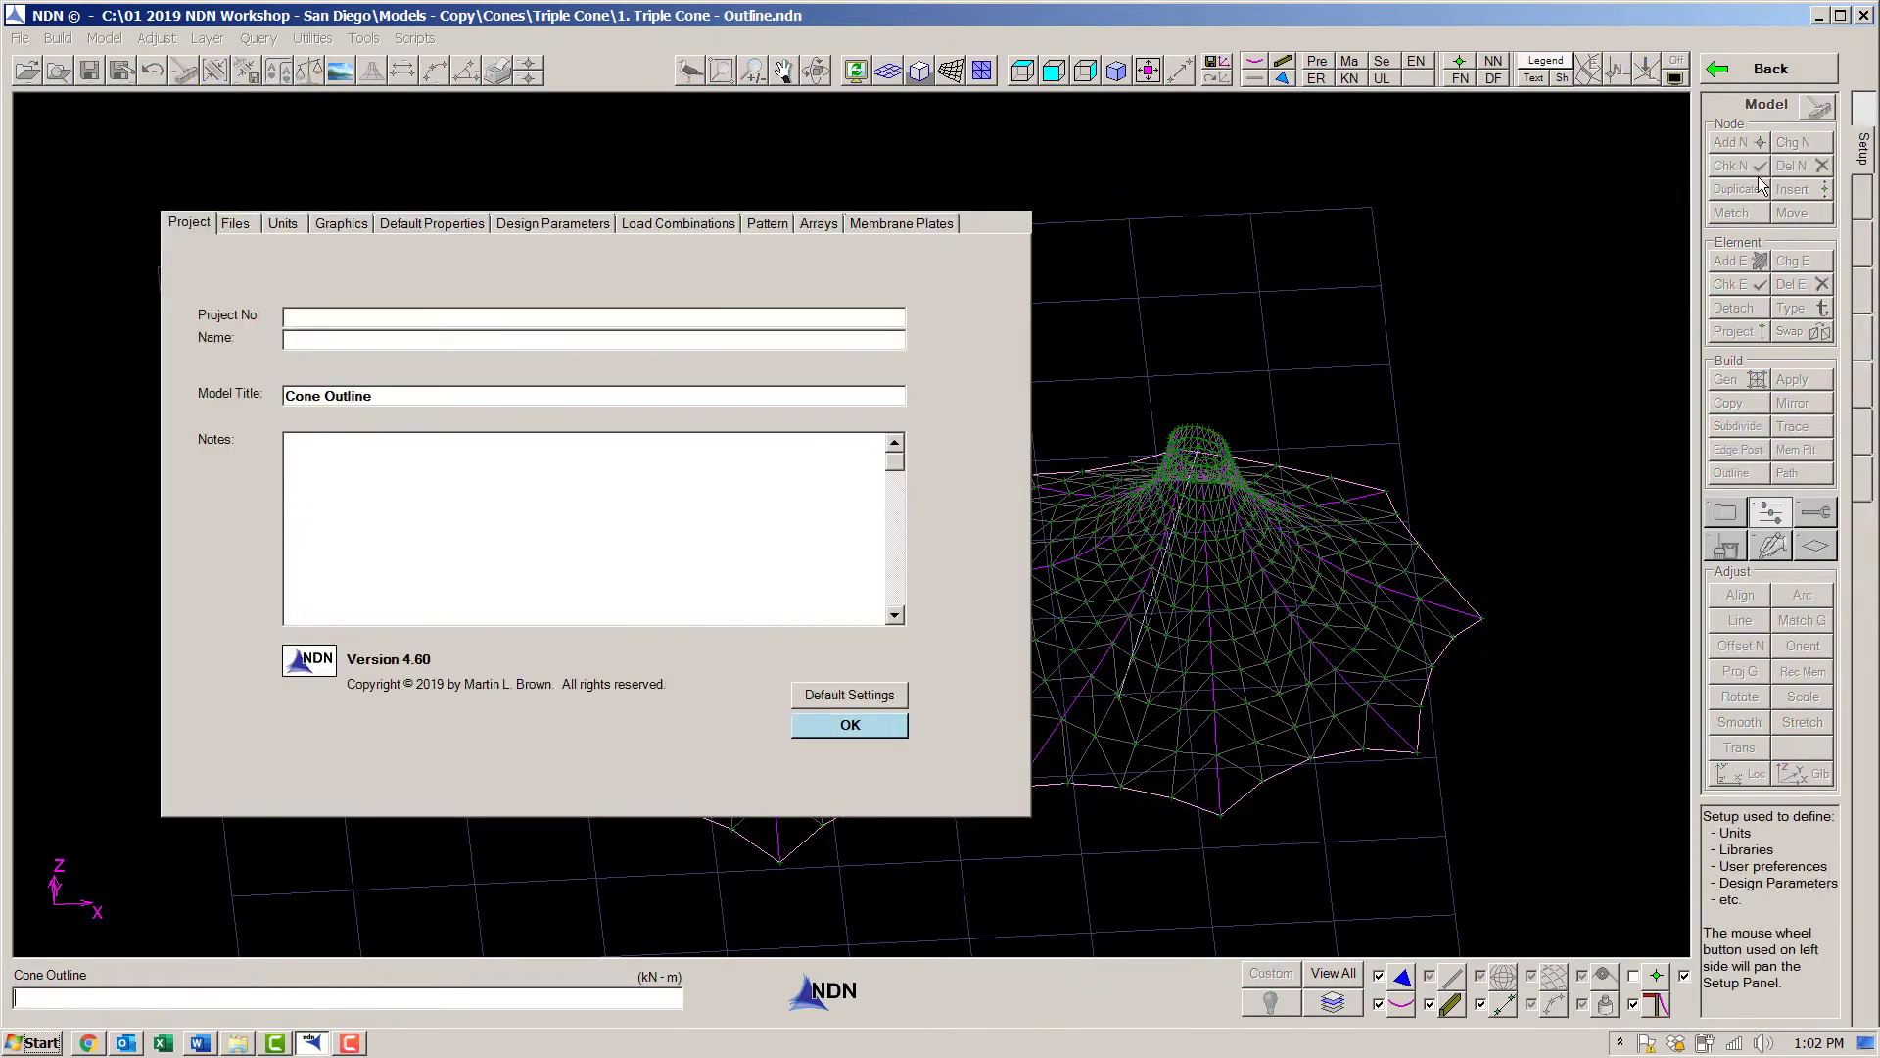
{"action": "left_click", "coordinate": [429, 224]}
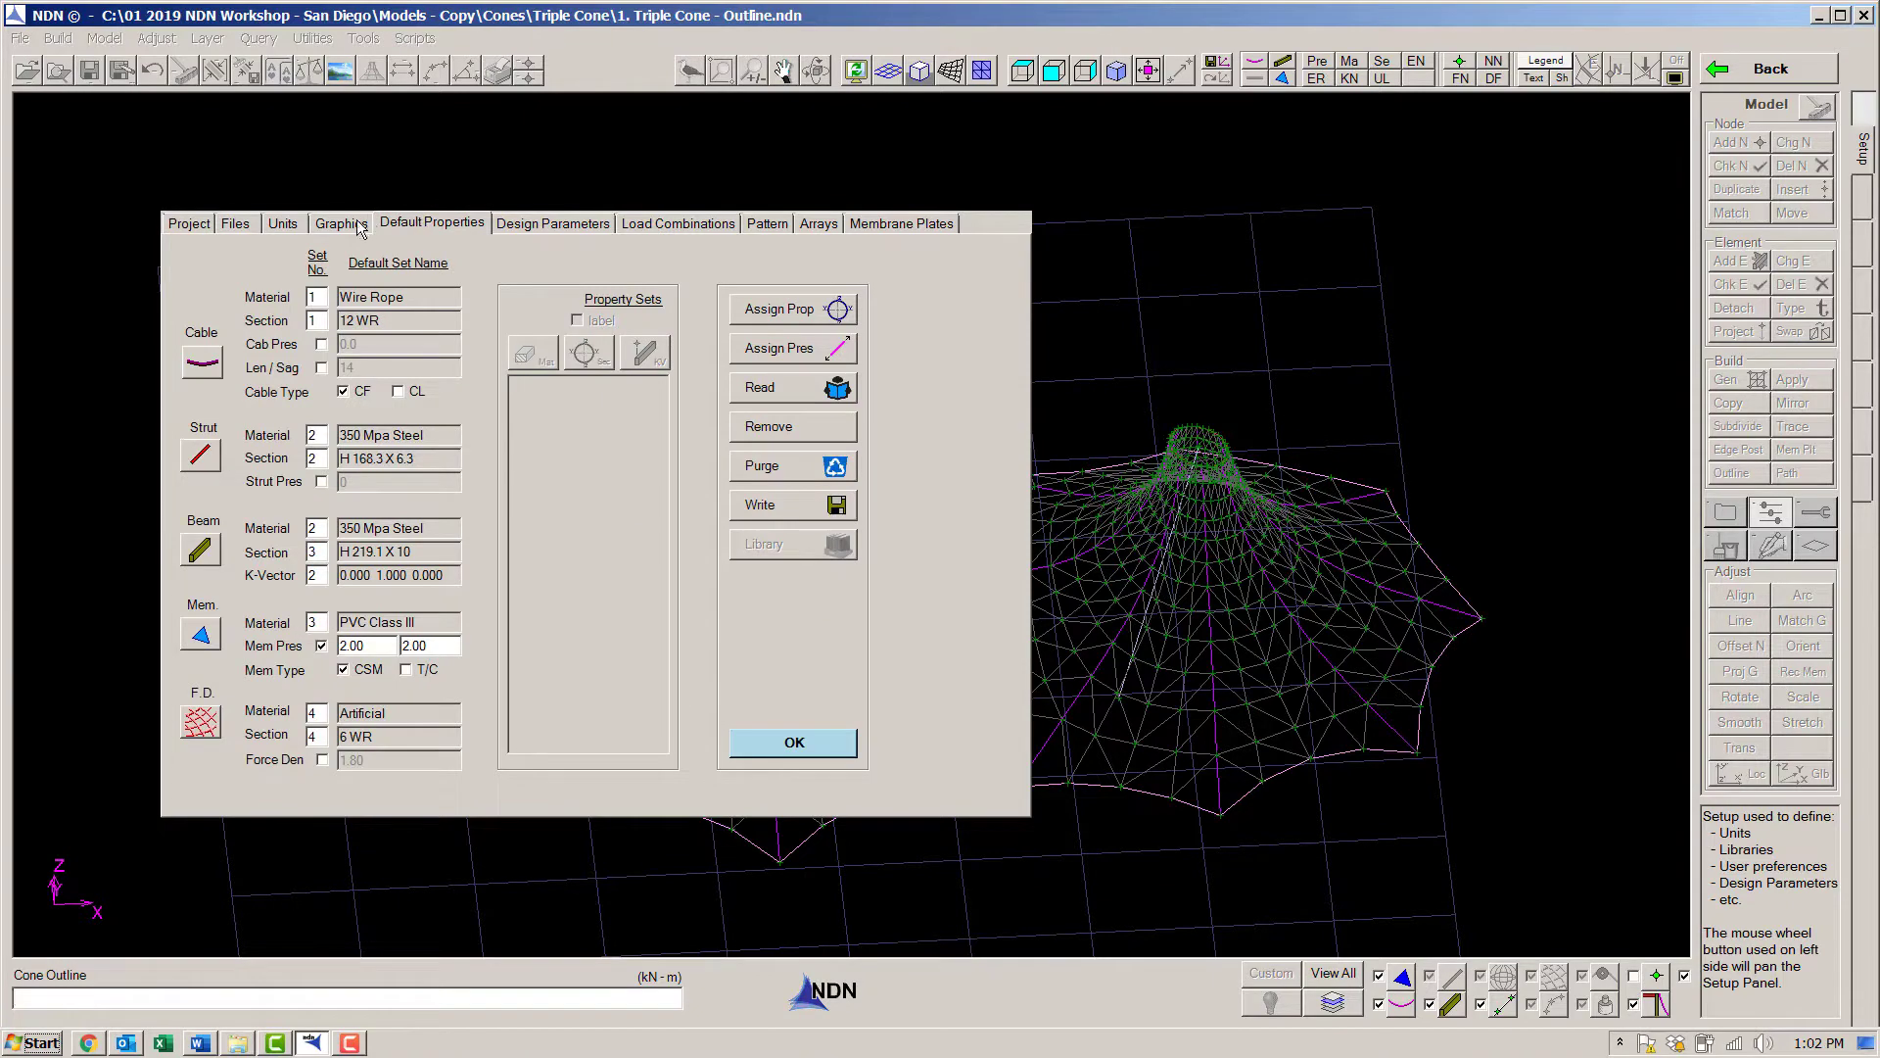
{"action": "left_click", "coordinate": [321, 368]}
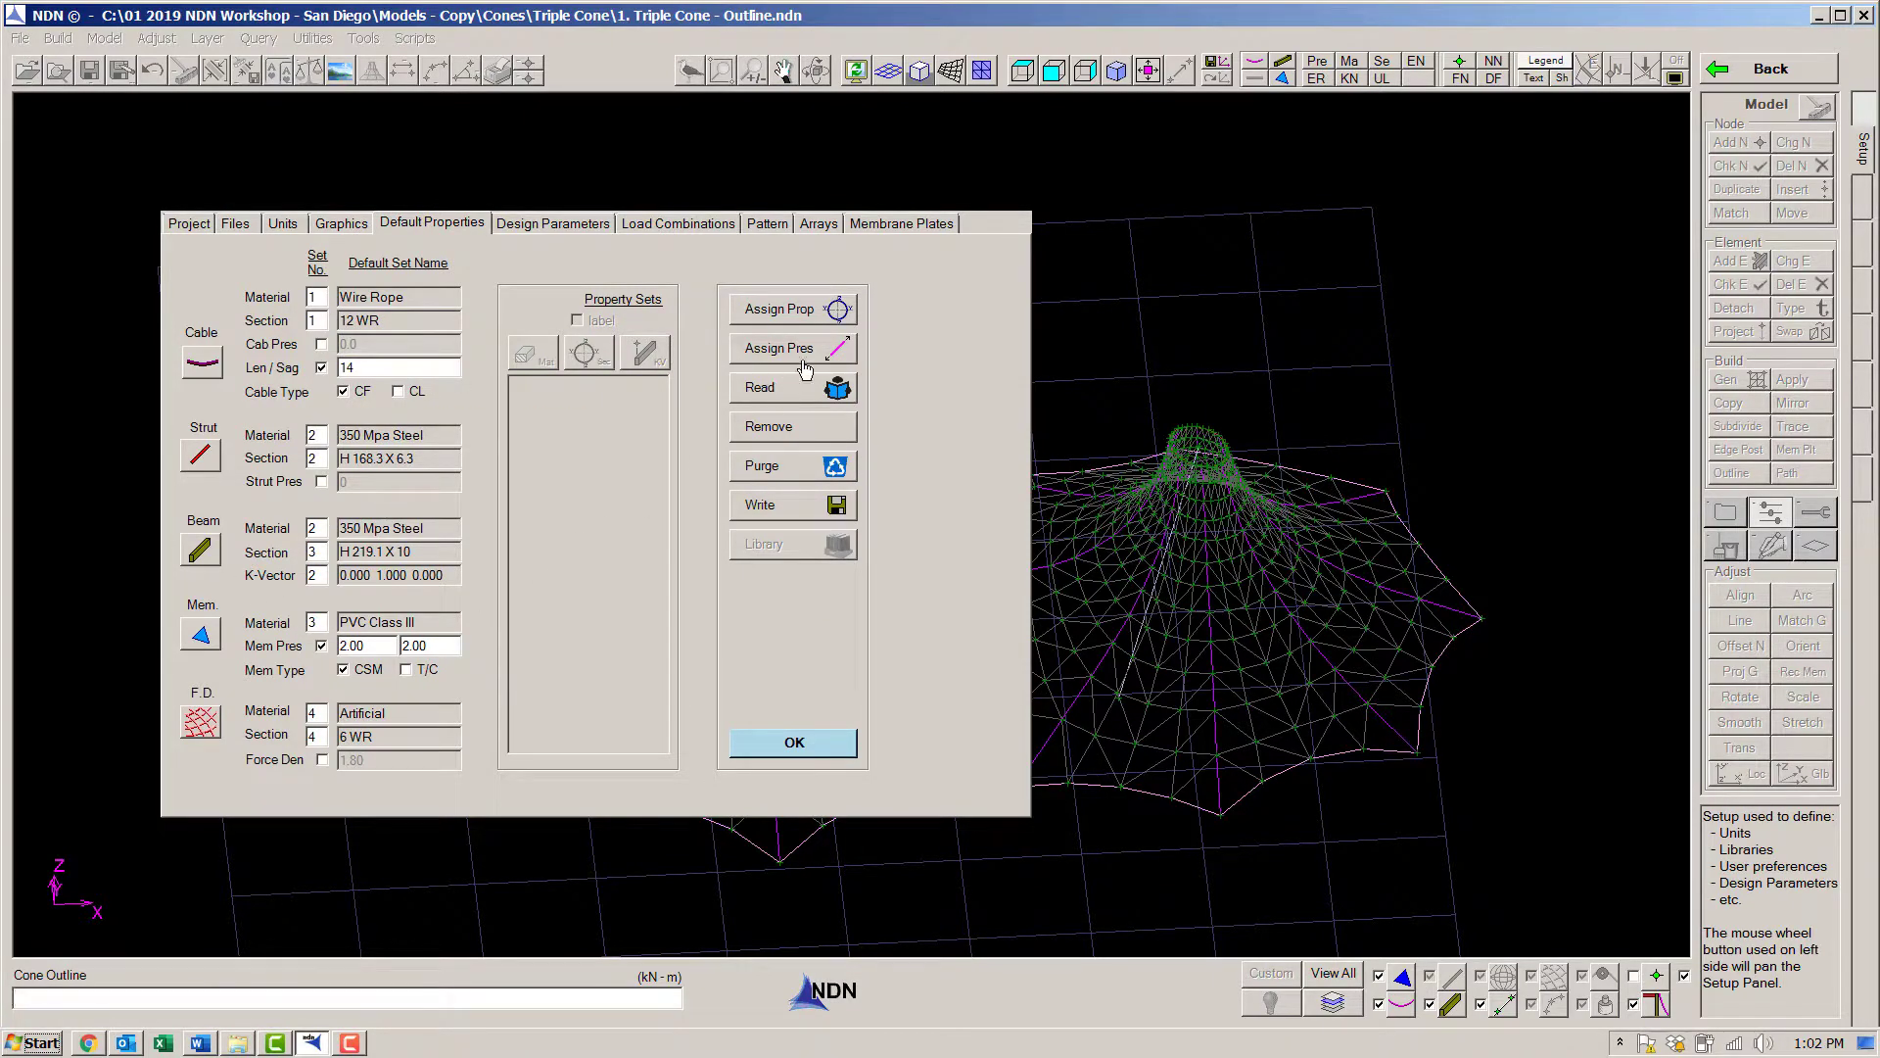
{"action": "left_click", "coordinate": [805, 312]}
{"action": "left_click", "coordinate": [776, 355]}
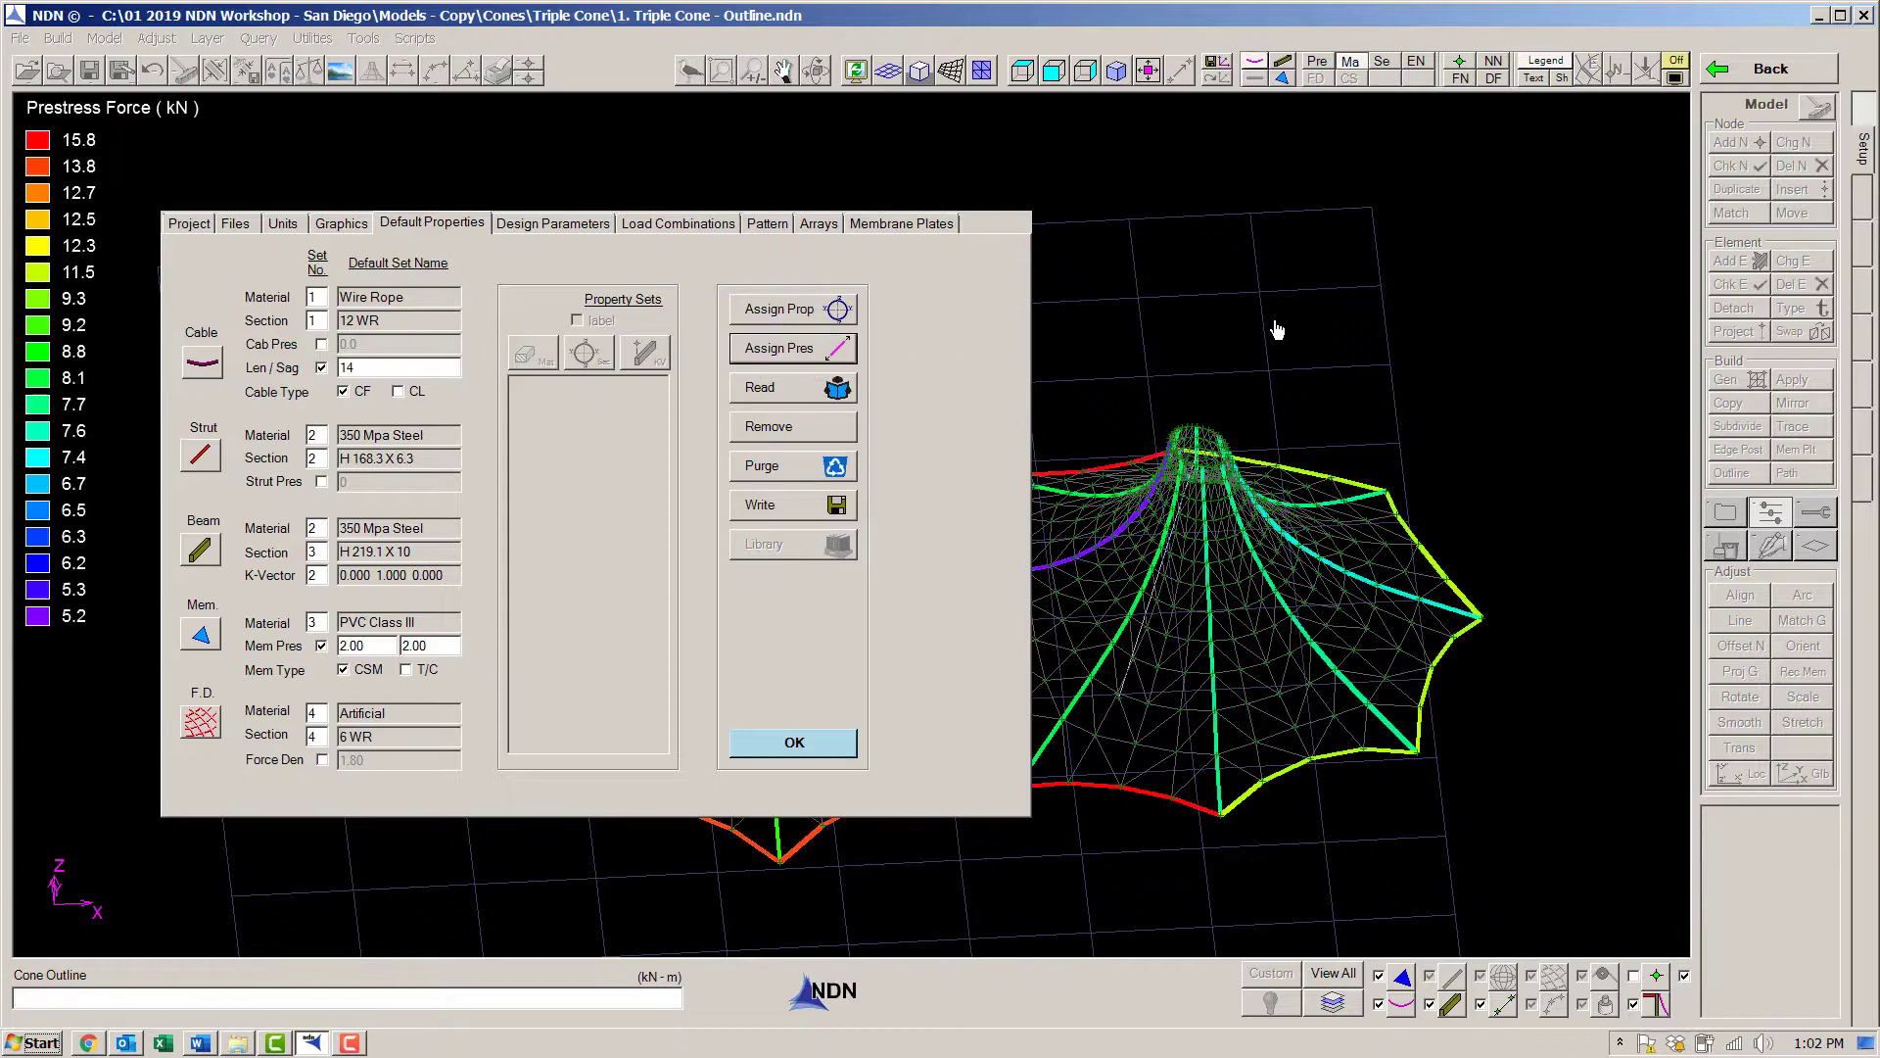
{"action": "key", "text": "Return"}
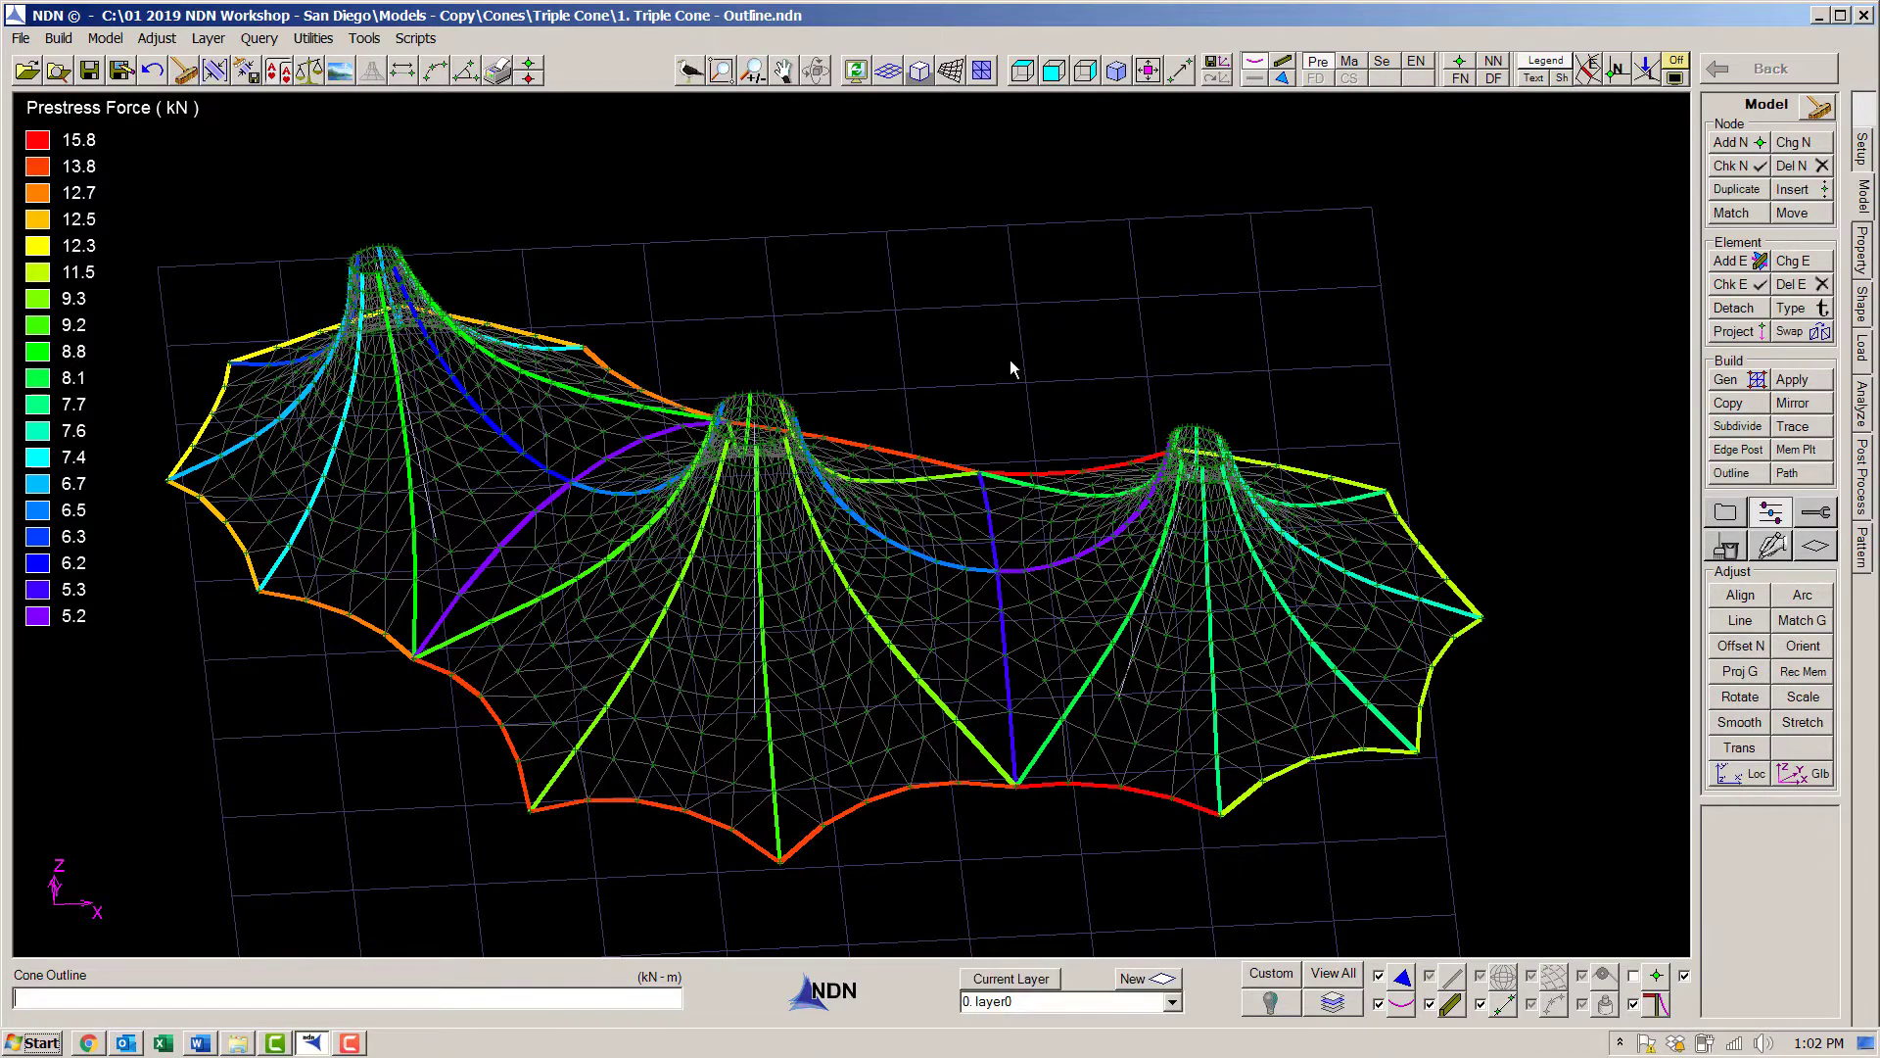
Check the prestress, material and section assigned to the cables, and the properties of the ring beams.
{"action": "middle_click_drag", "start_coordinate": [940, 374], "coordinate": [996, 374]}
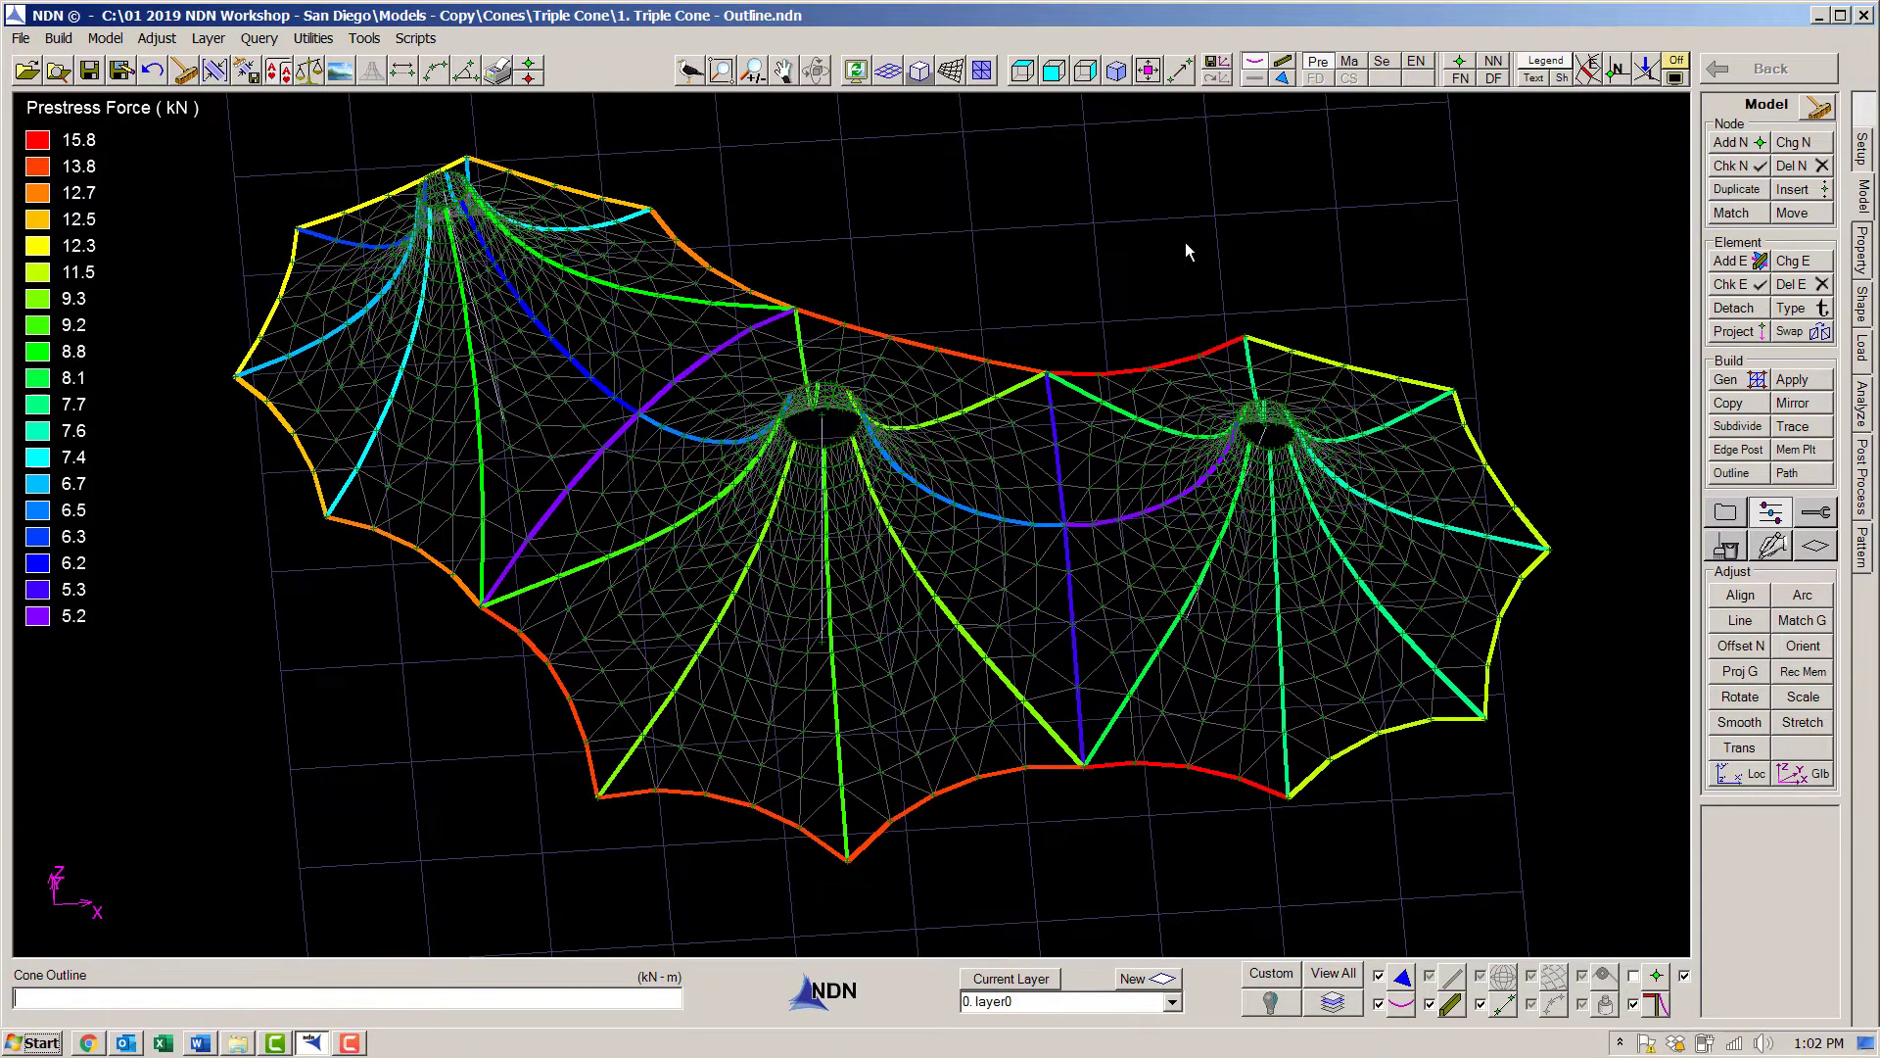
{"action": "left_click", "coordinate": [1350, 60]}
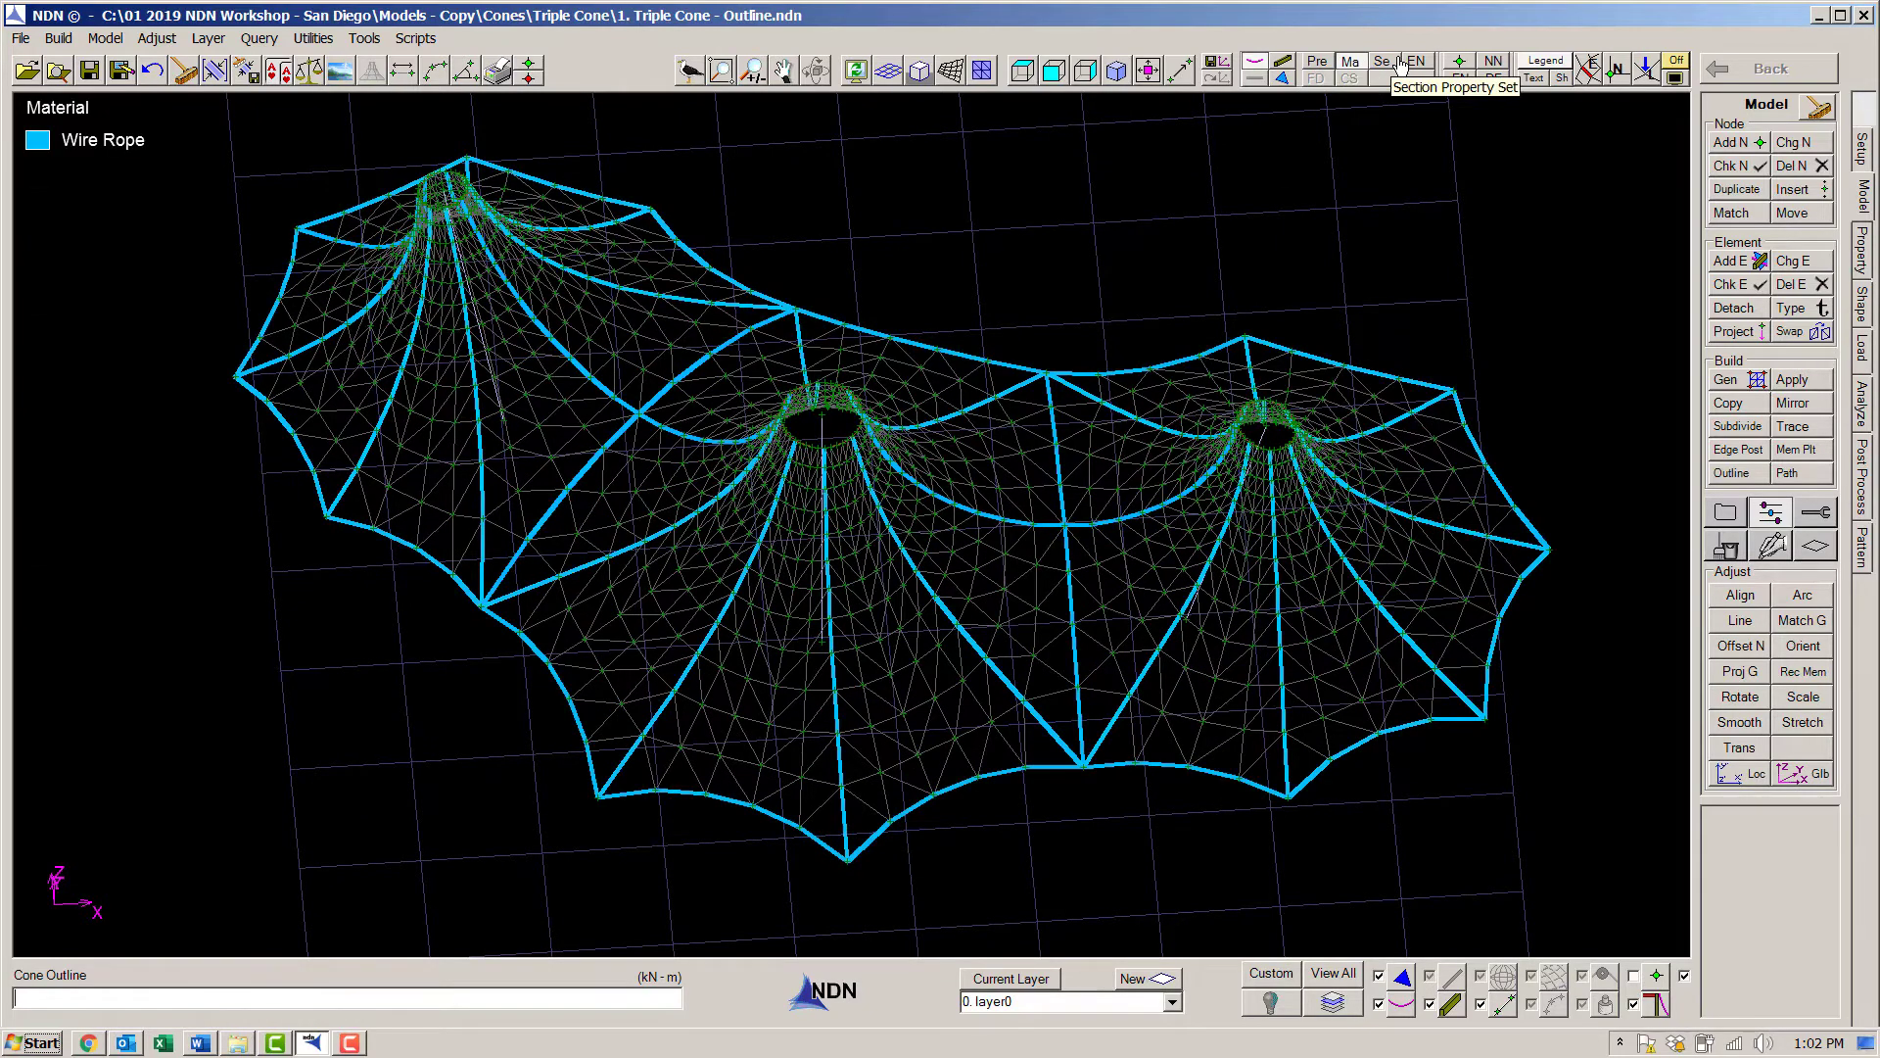
{"action": "left_click", "coordinate": [1395, 62]}
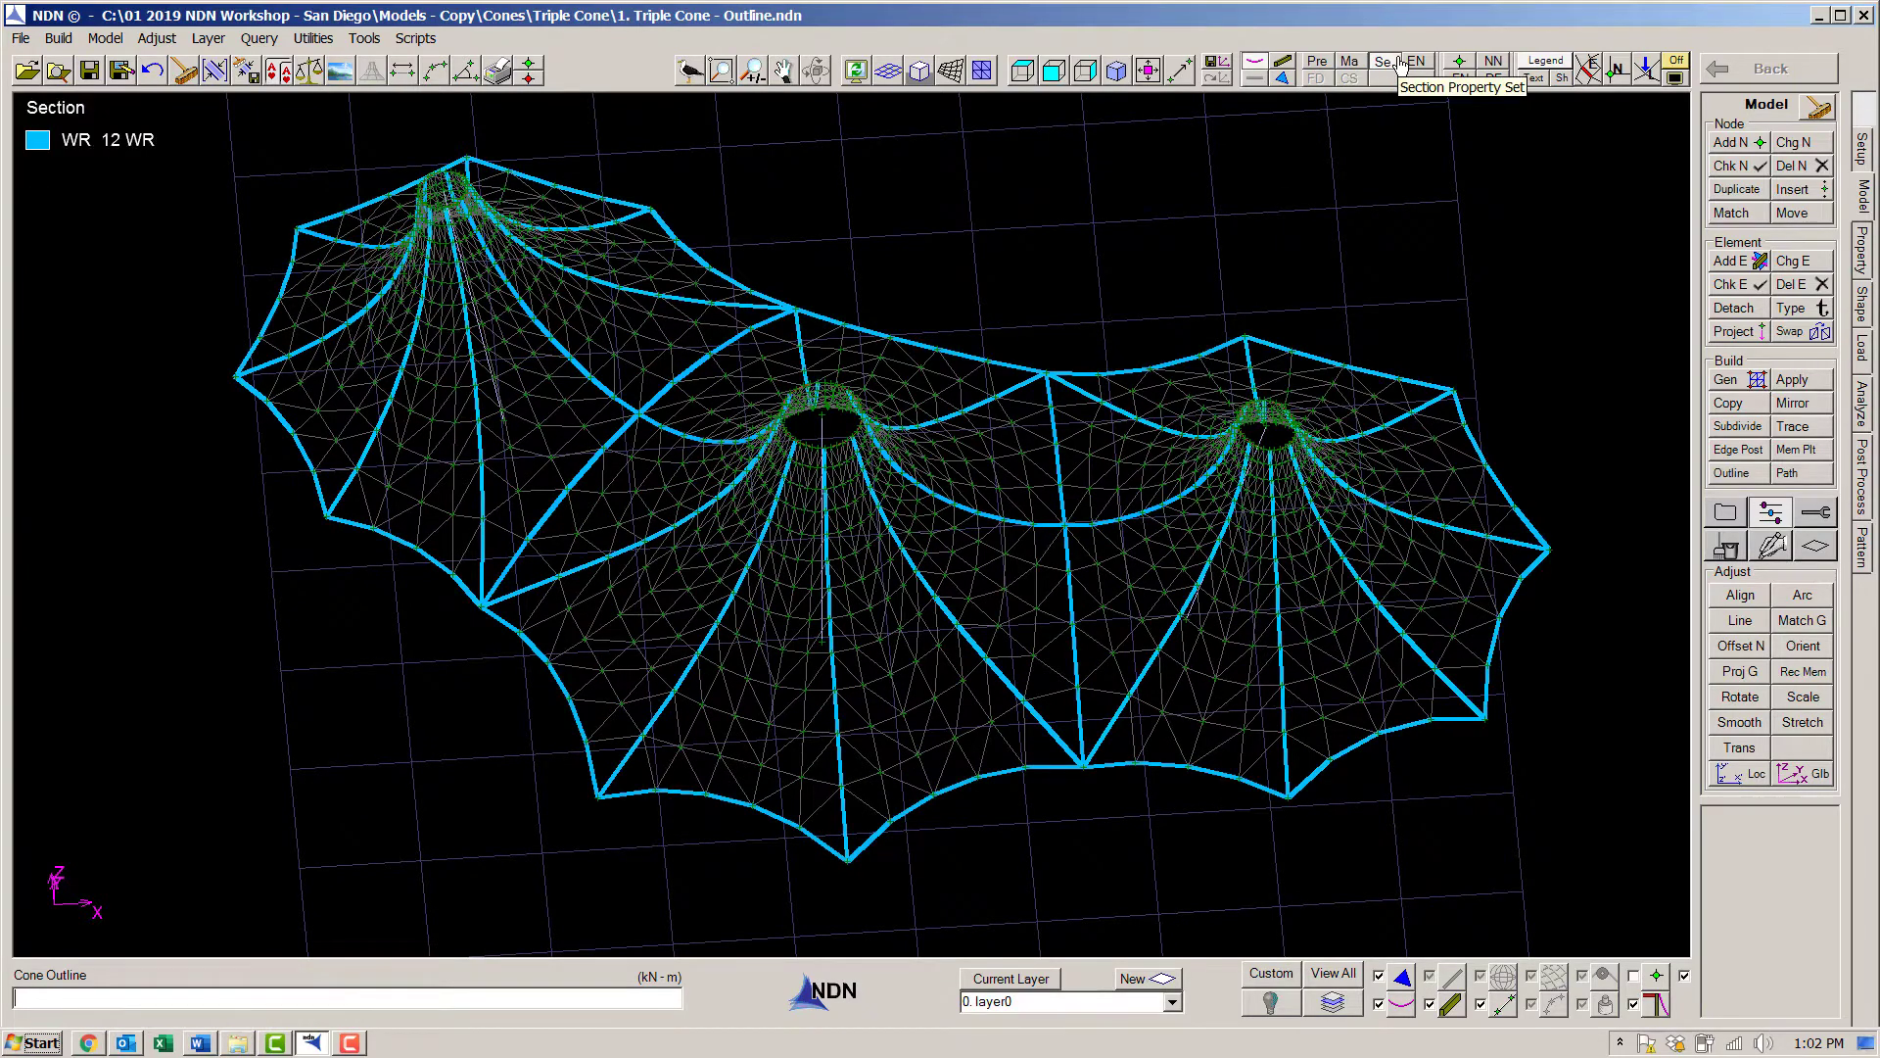
{"action": "left_click", "coordinate": [1281, 78]}
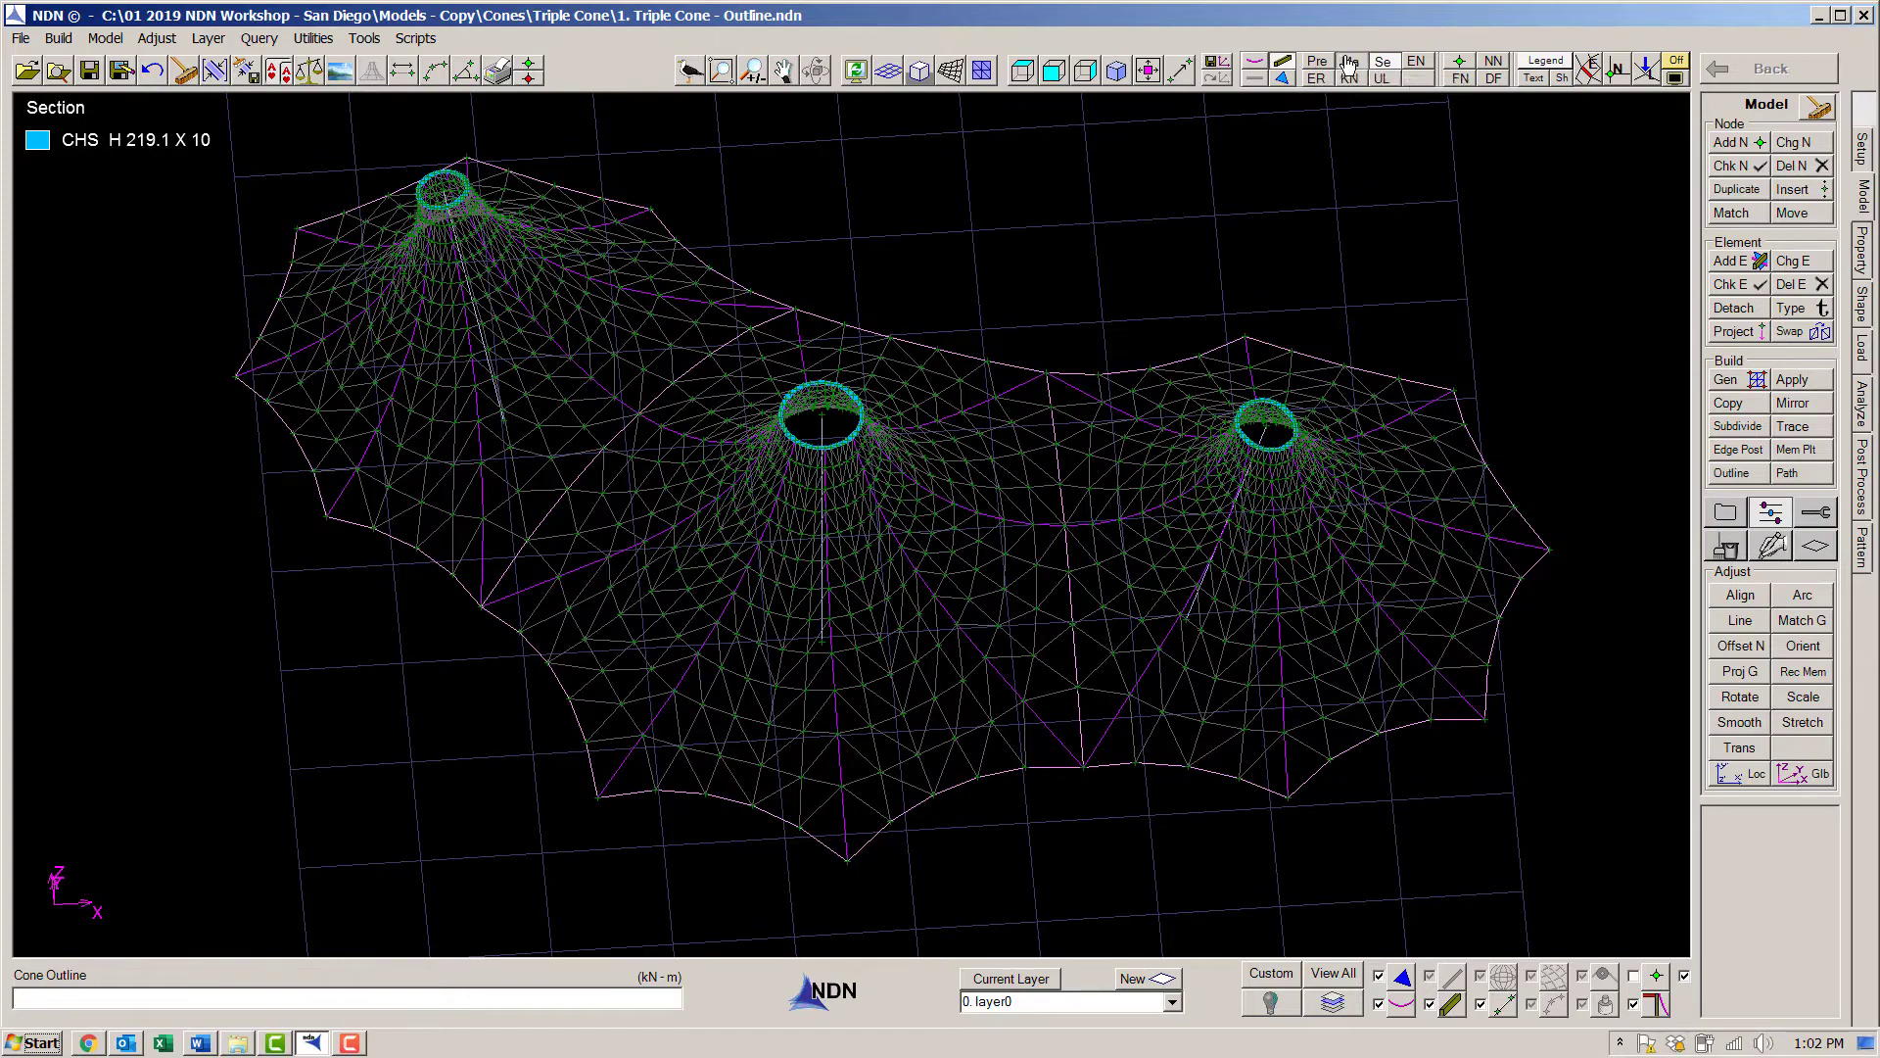
{"action": "left_click", "coordinate": [1349, 61]}
{"action": "left_click", "coordinate": [1395, 62]}
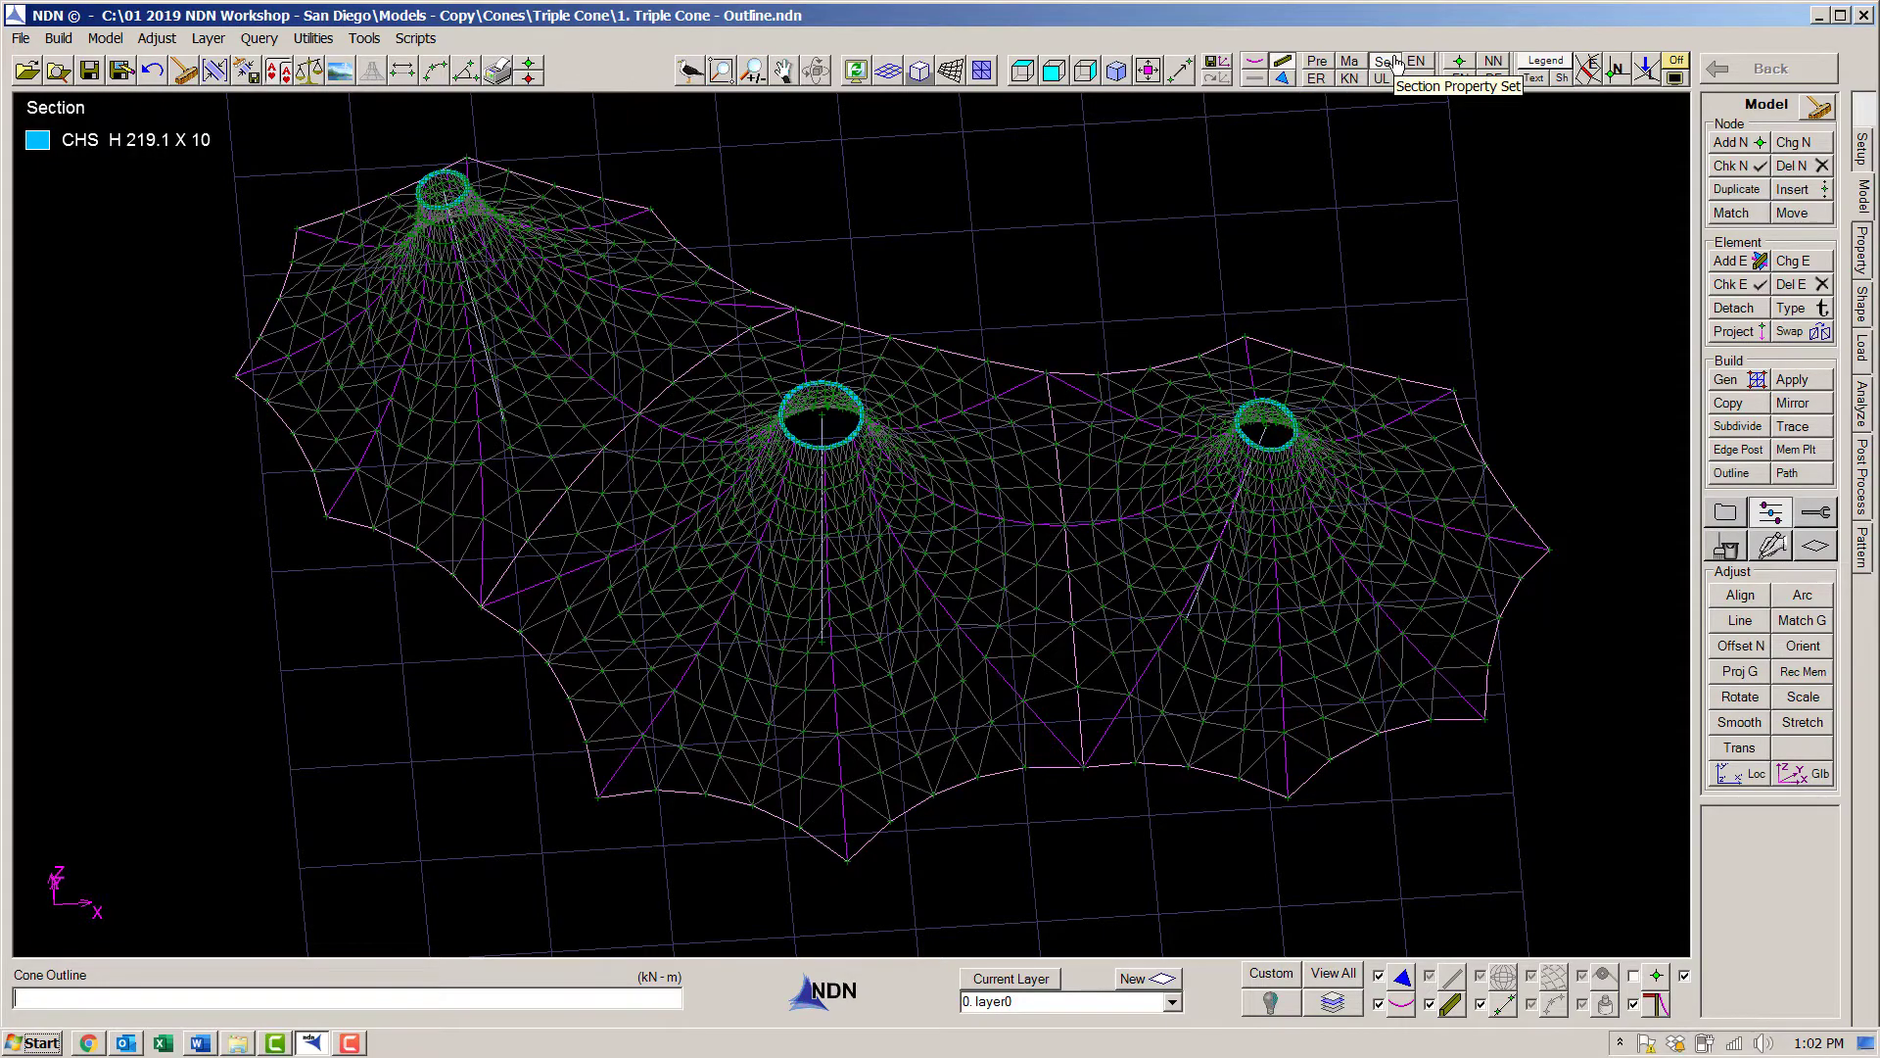
Check the membrane's prestress, material, orientation and shaded surface, and turn the property display off.
{"action": "left_click", "coordinate": [1322, 62]}
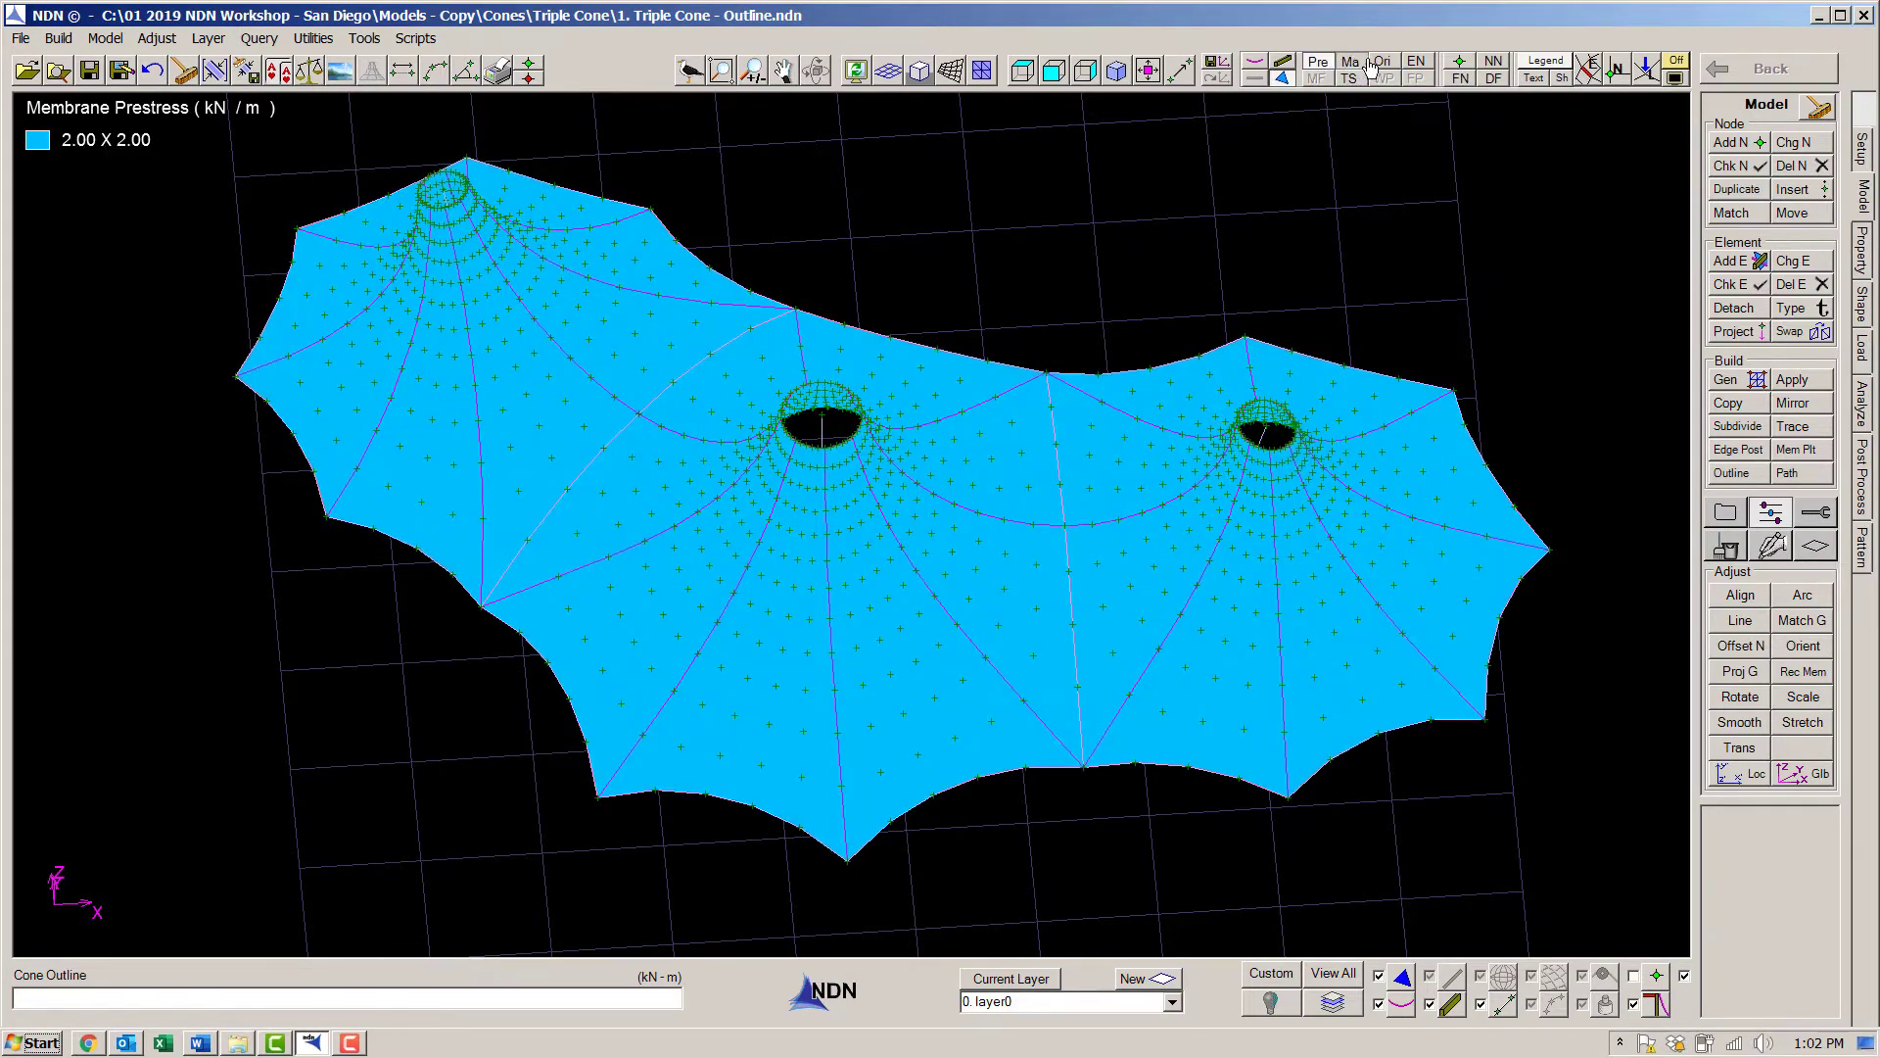
{"action": "left_click", "coordinate": [1360, 62]}
{"action": "left_click", "coordinate": [1383, 62]}
{"action": "left_click", "coordinate": [1349, 78]}
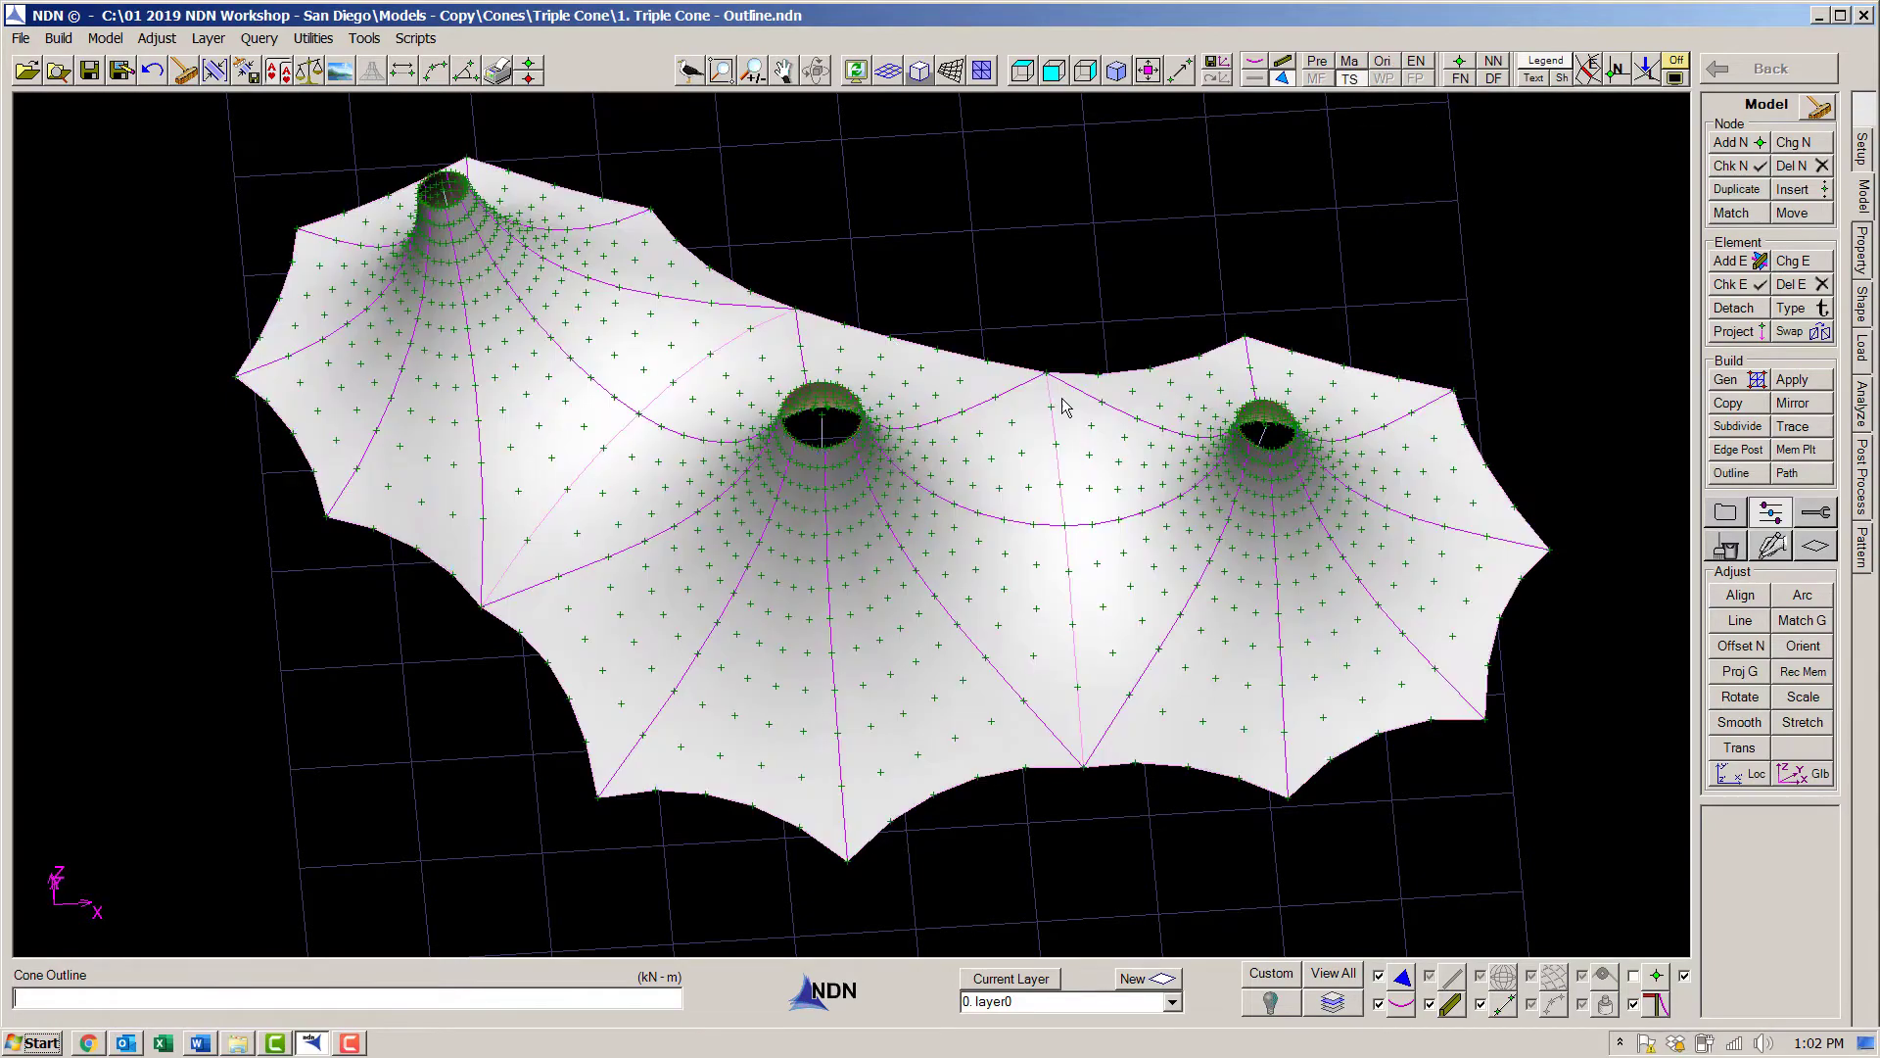
{"action": "mouse_move", "coordinate": [1062, 405]}
{"action": "middle_mouse_down"}
{"action": "mouse_move", "coordinate": [1075, 140]}
{"action": "mouse_move", "coordinate": [1056, 382]}
{"action": "middle_mouse_up"}
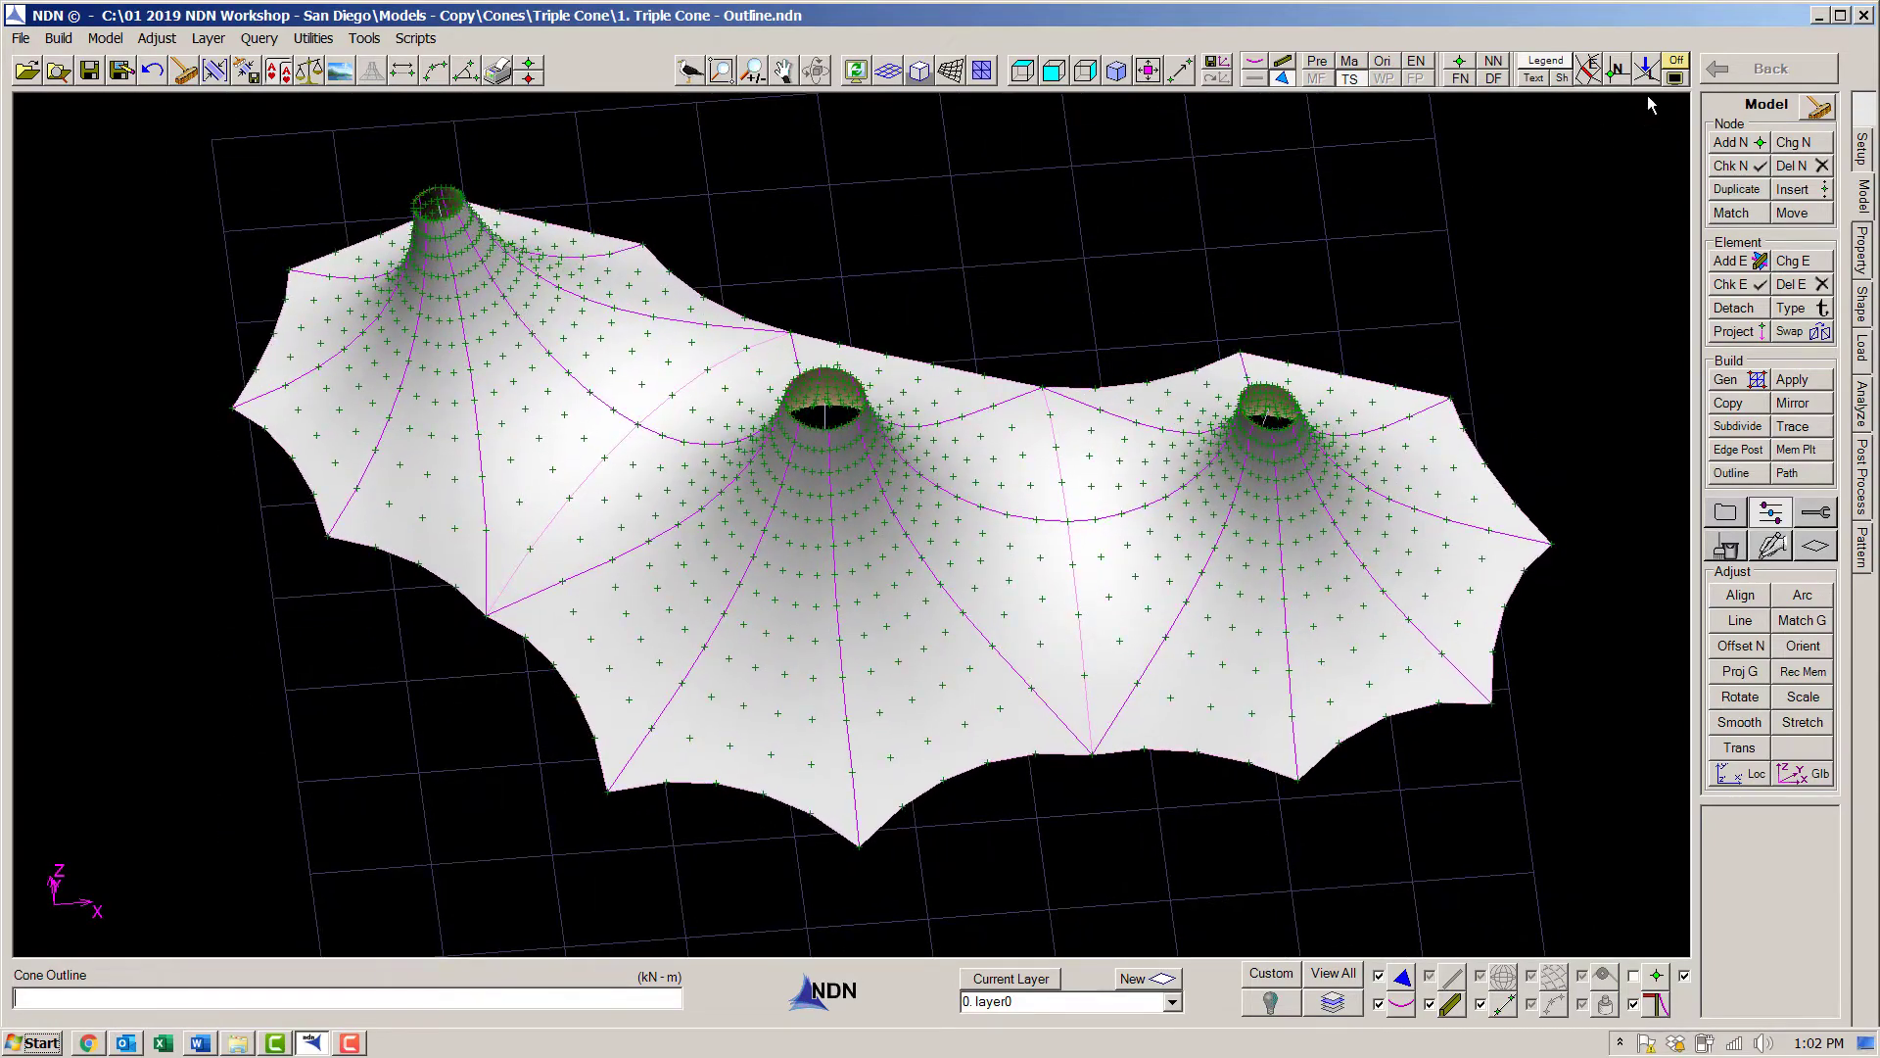
{"action": "left_click", "coordinate": [1676, 69]}
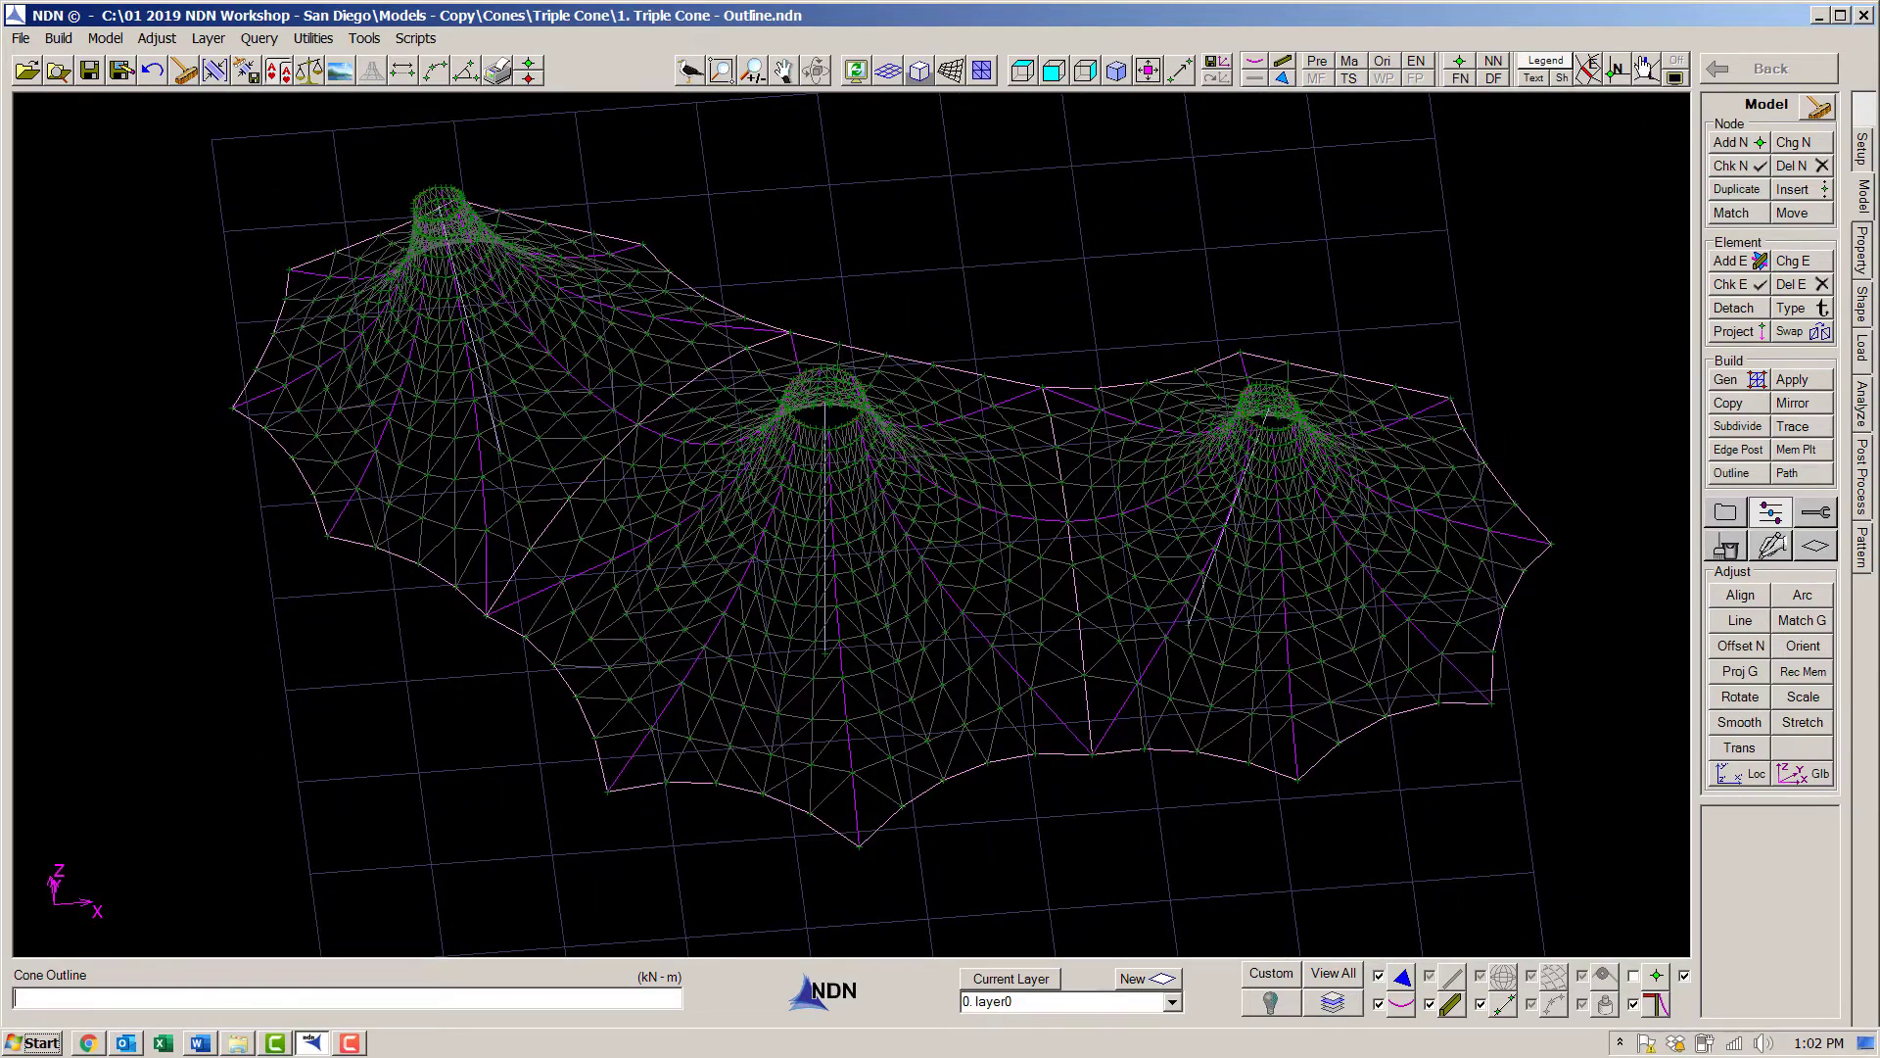
Assign the fixed DOF code 000 000 to the nodes on the fixed nodes layer.
{"action": "left_click", "coordinate": [1863, 252]}
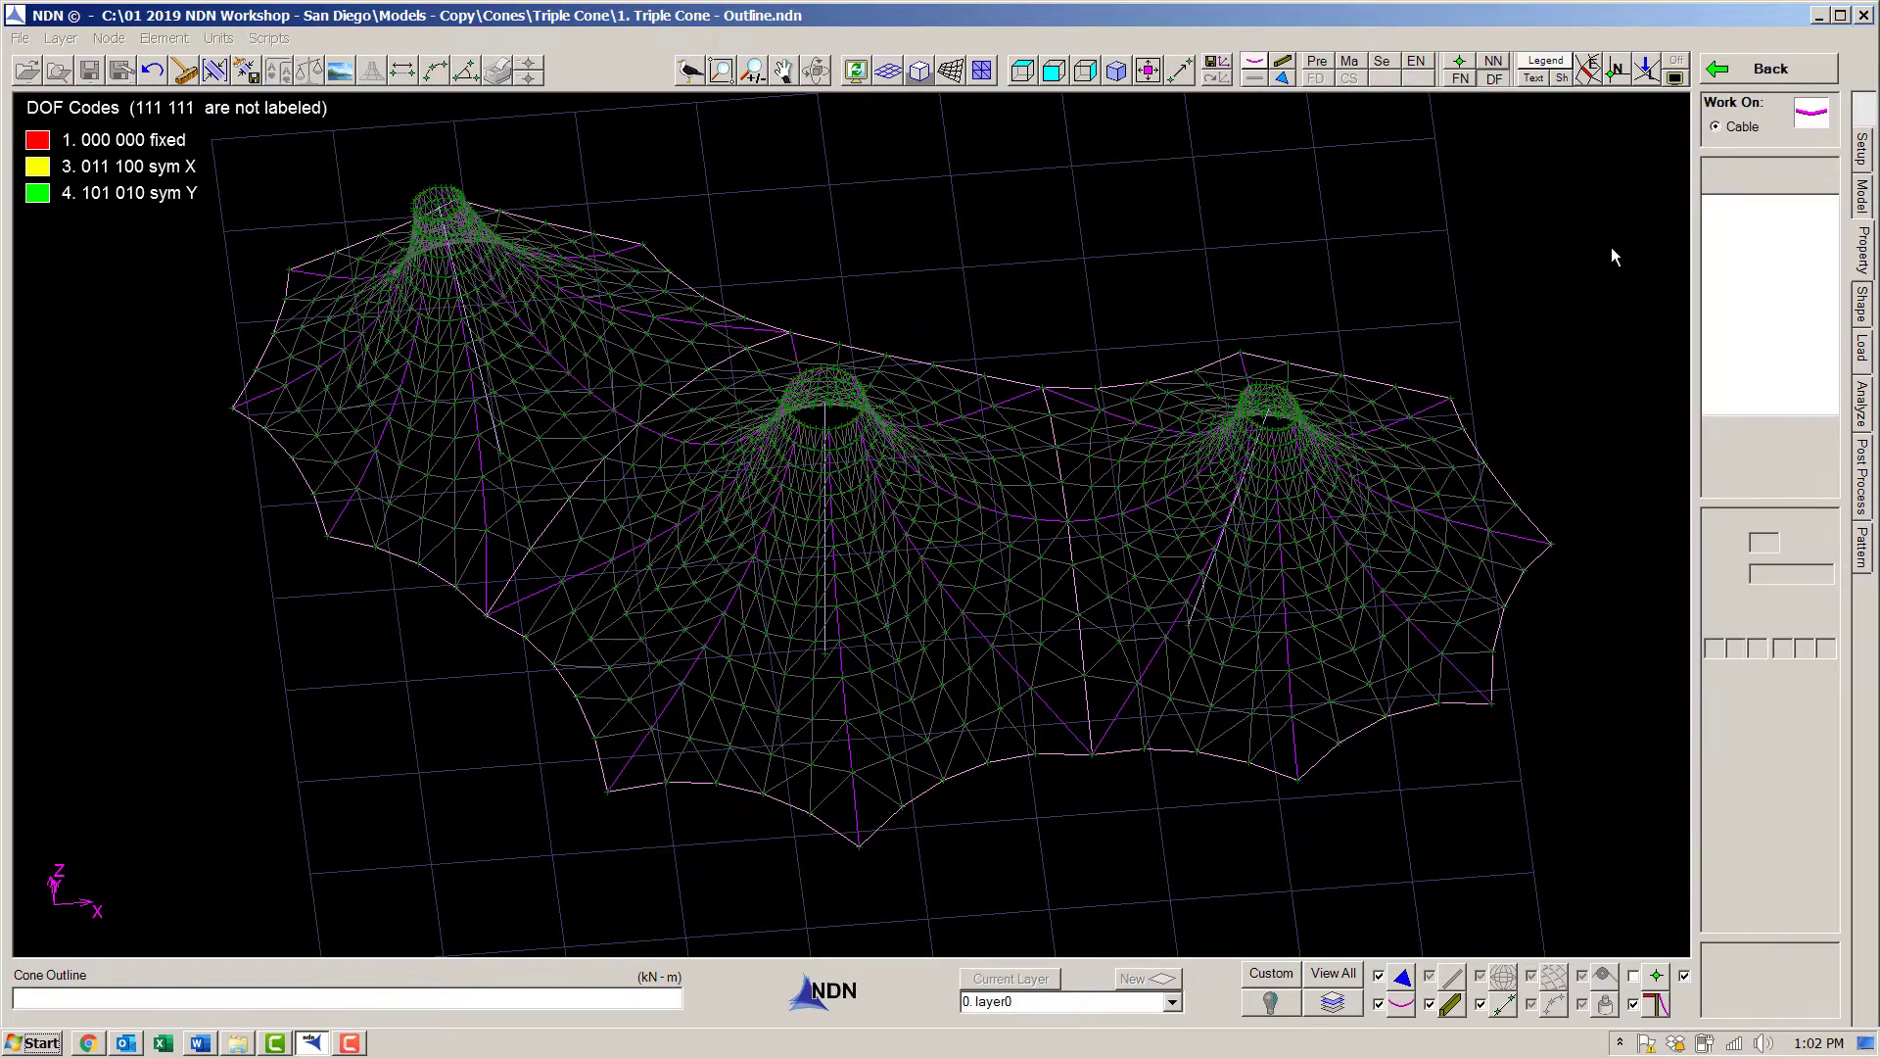
{"action": "left_click", "coordinate": [1724, 438]}
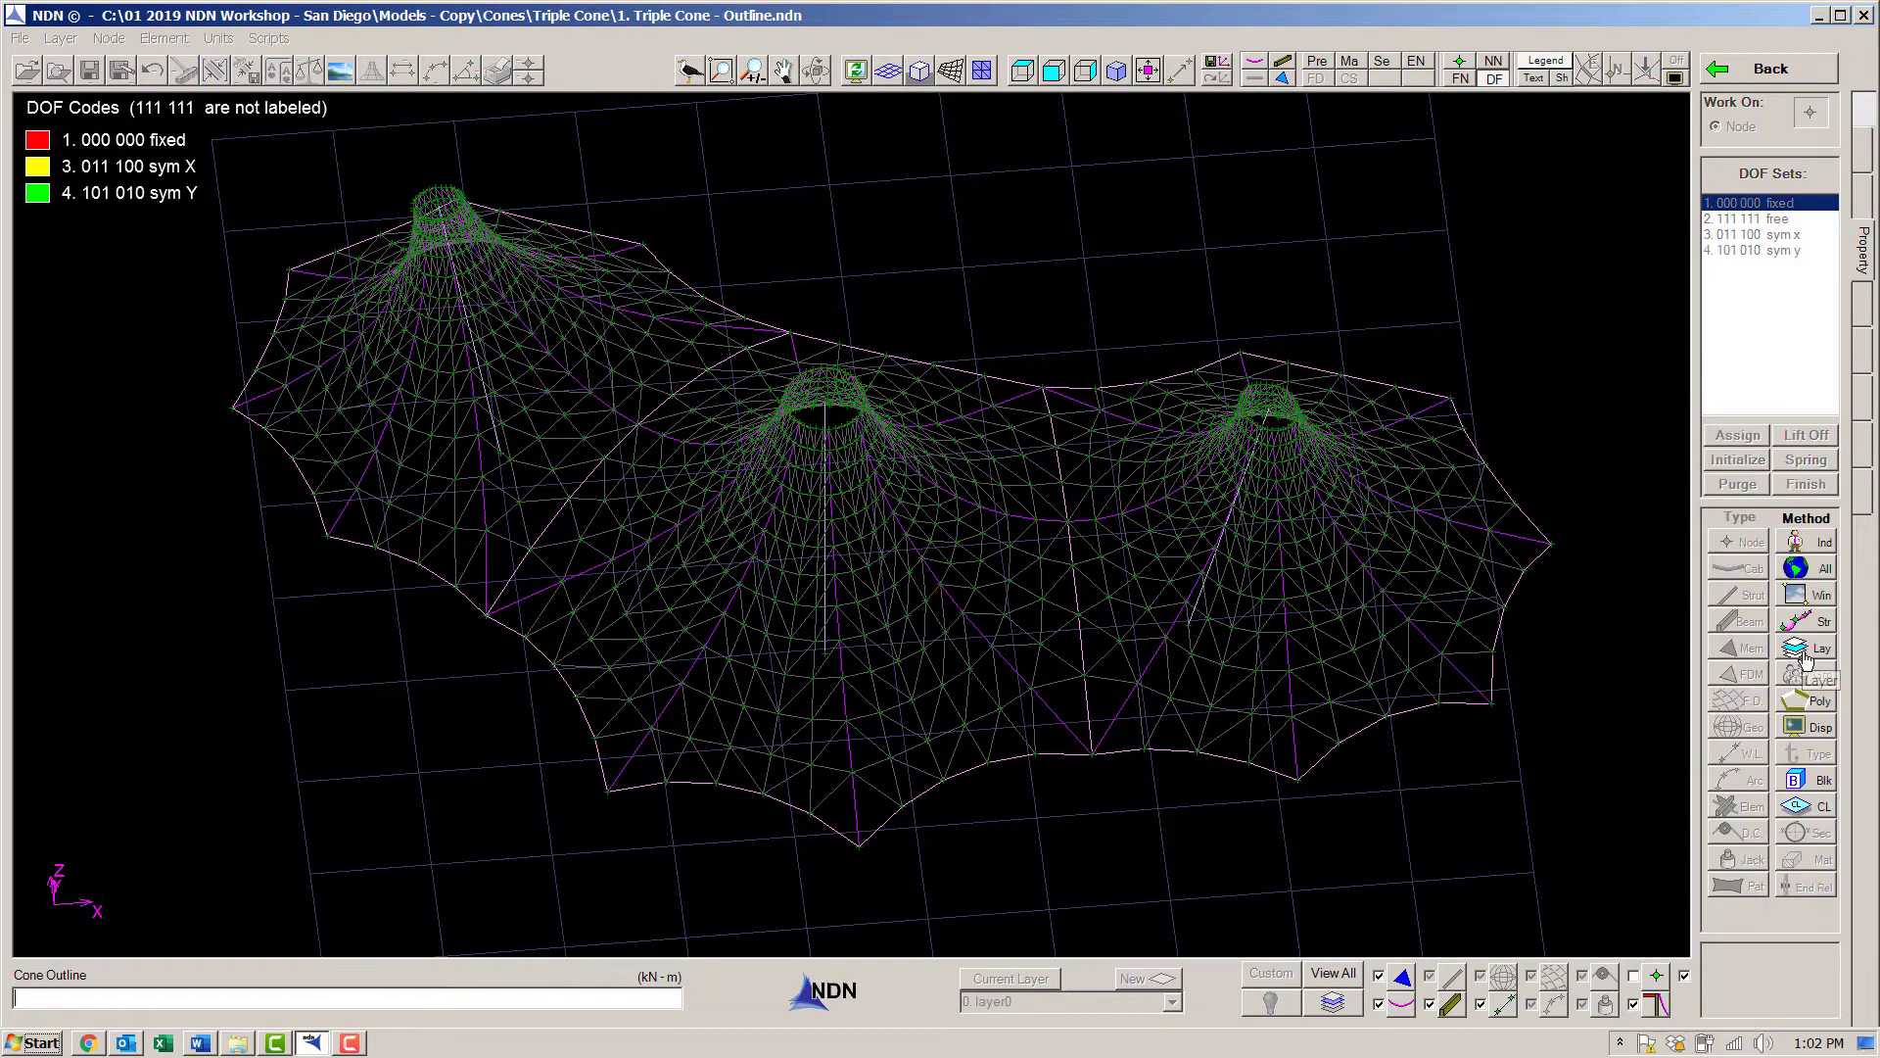
{"action": "key", "text": "Return"}
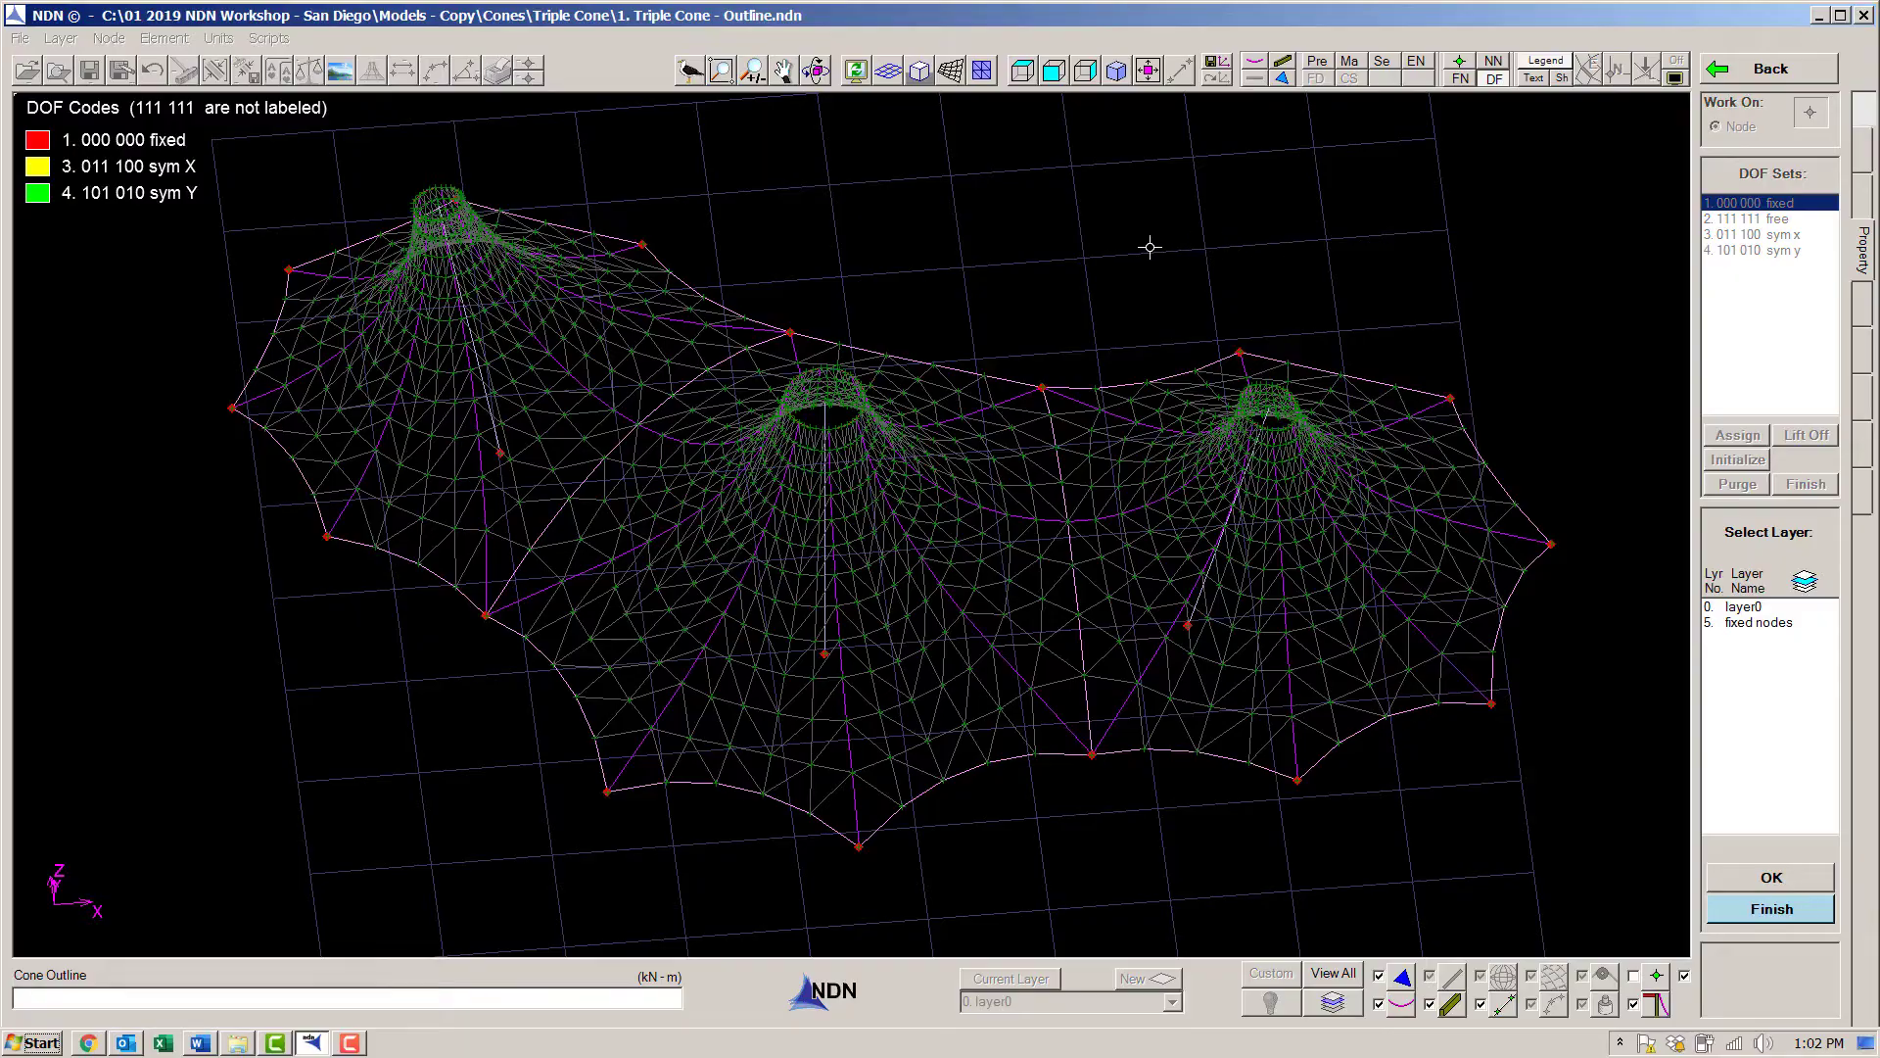
{"action": "key", "text": "Return"}
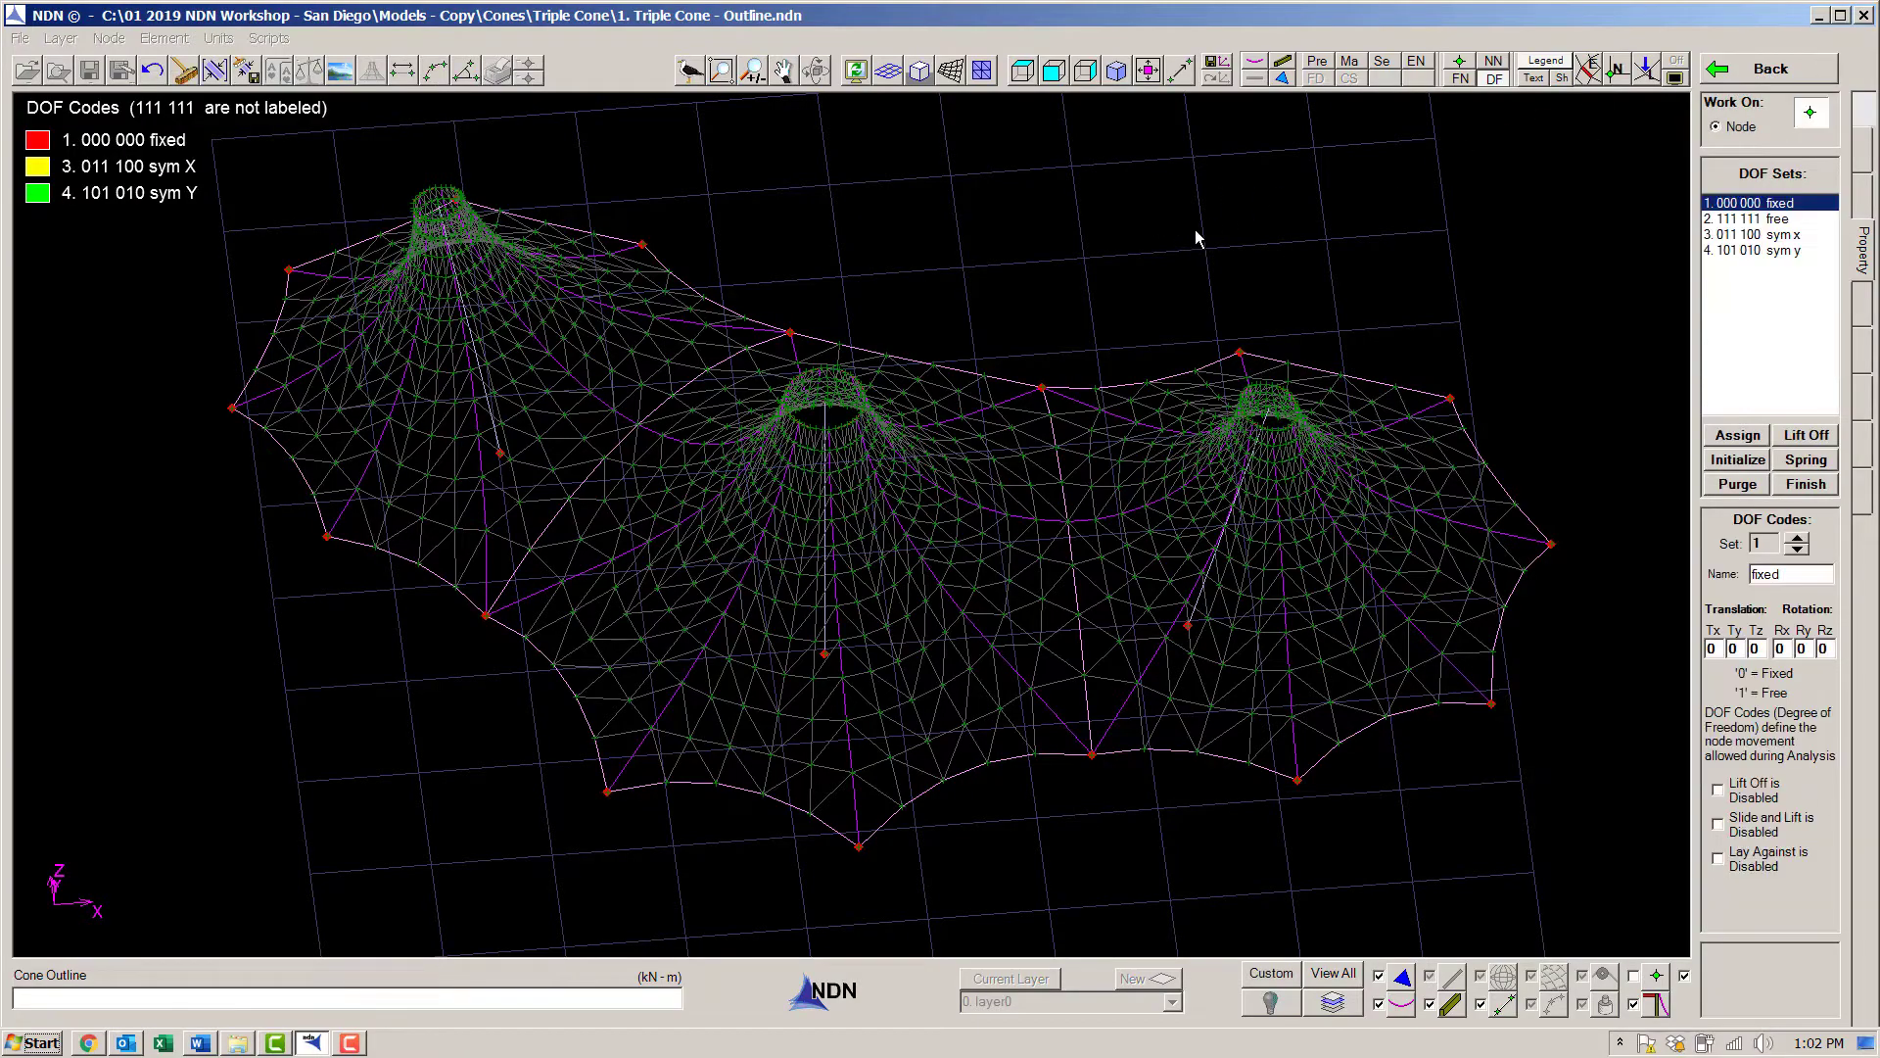
{"action": "middle_click_drag", "start_coordinate": [1171, 296], "coordinate": [1400, 194]}
{"action": "left_click", "coordinate": [1759, 70]}
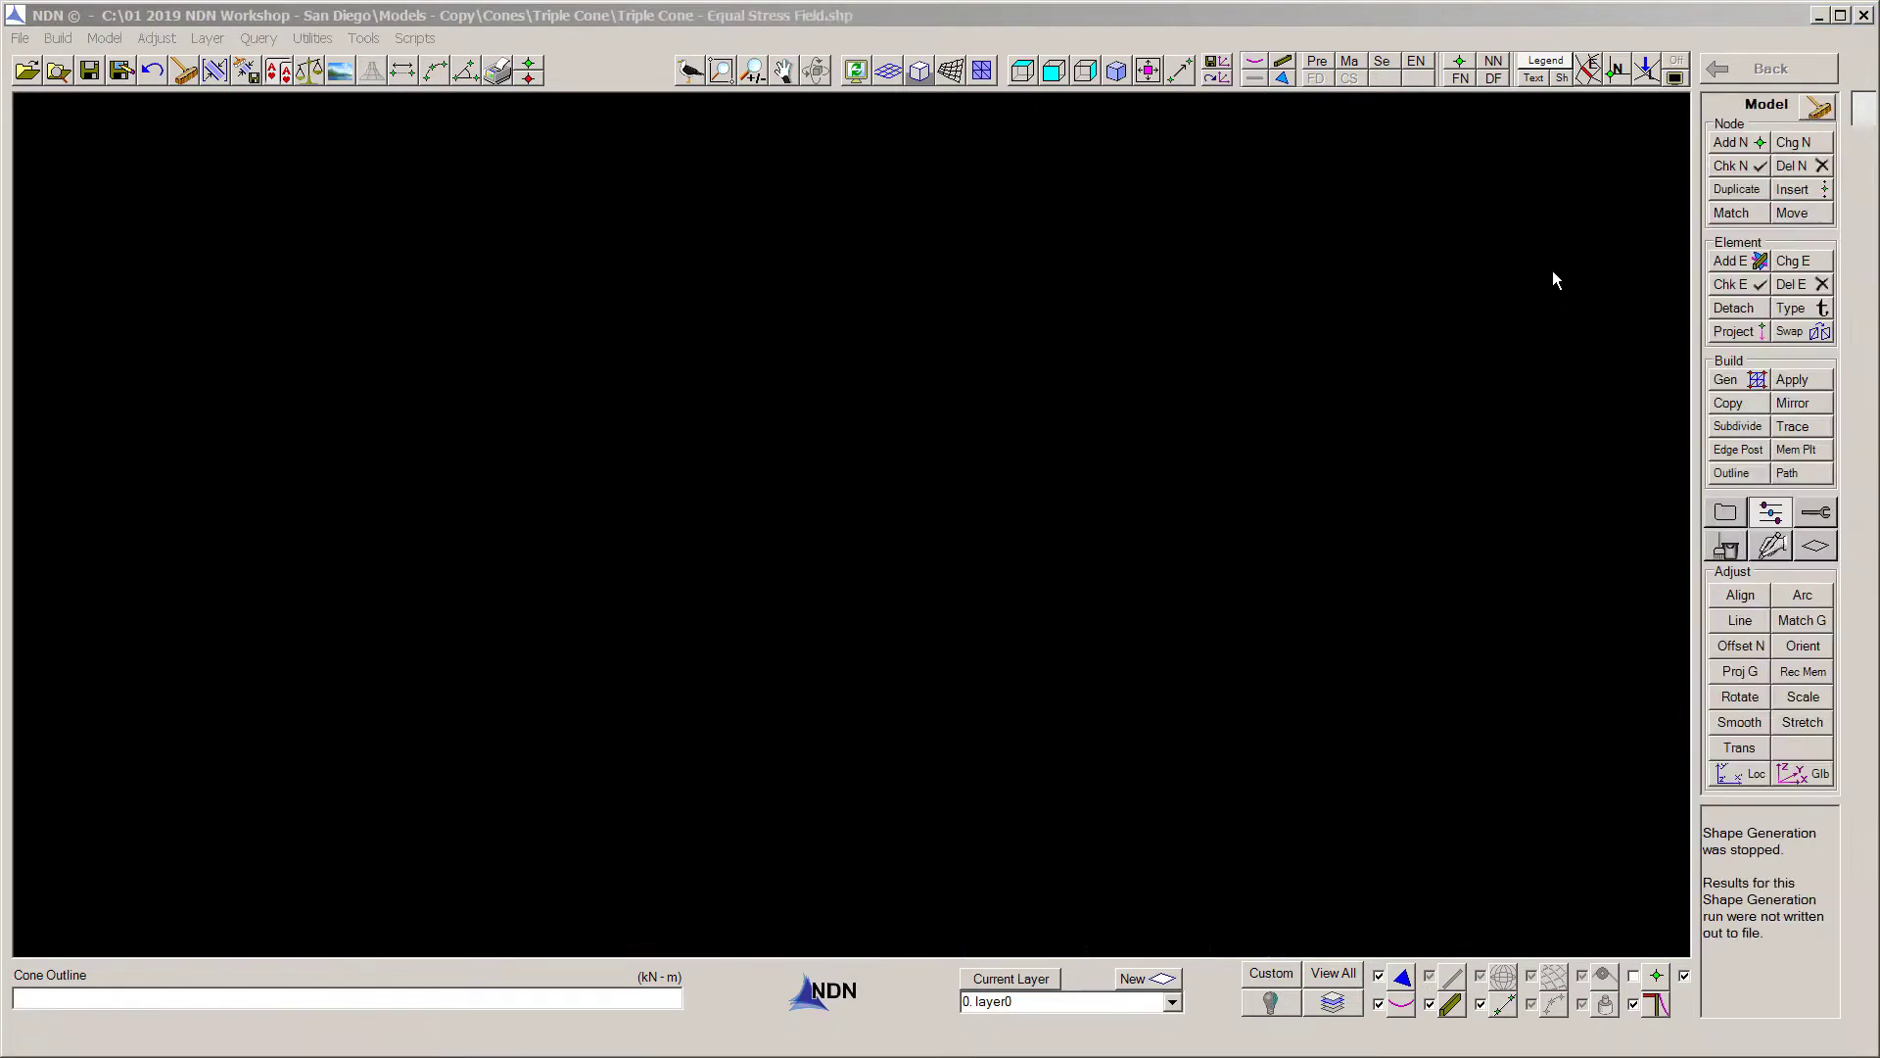
Run shape generation on the triple cone with the Cable and Mem method and 50 iterations.
{"action": "left_click", "coordinate": [1864, 303]}
{"action": "left_click", "coordinate": [1863, 304]}
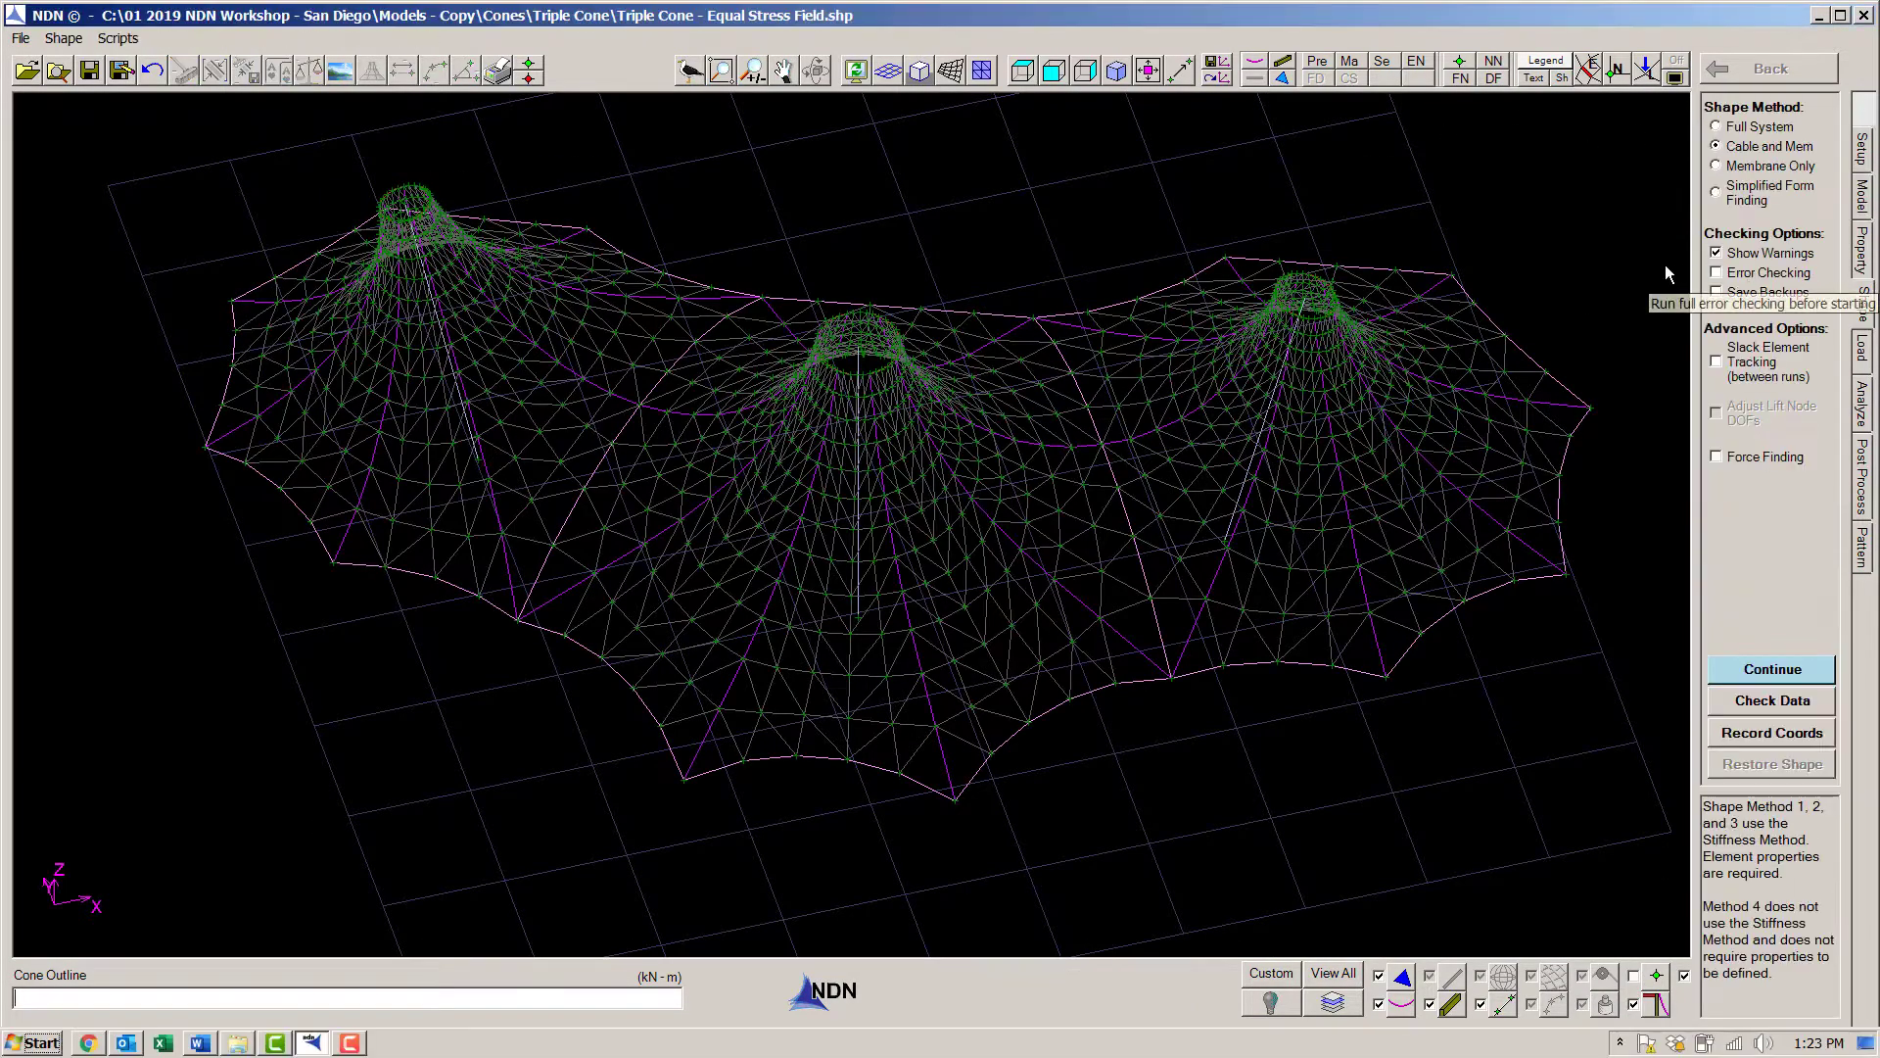
{"action": "key", "text": "Return"}
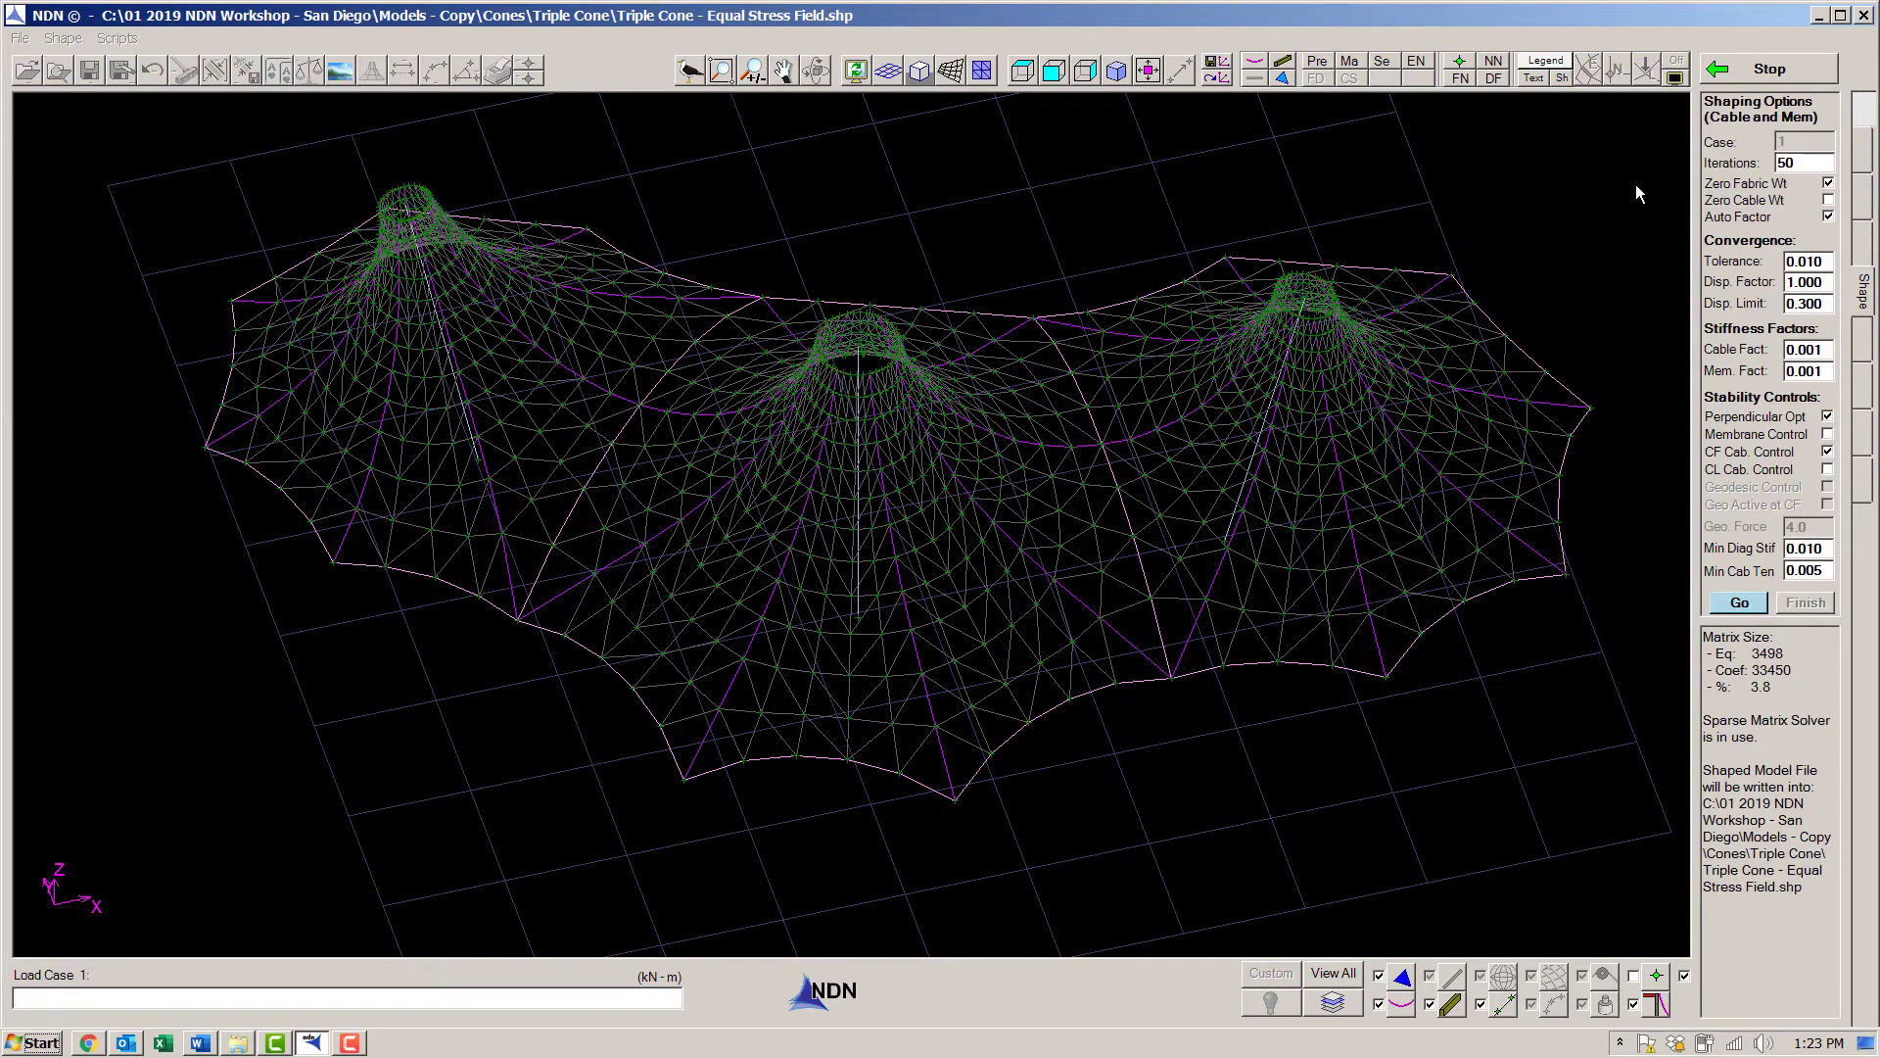
{"action": "left_click", "coordinate": [1735, 603]}
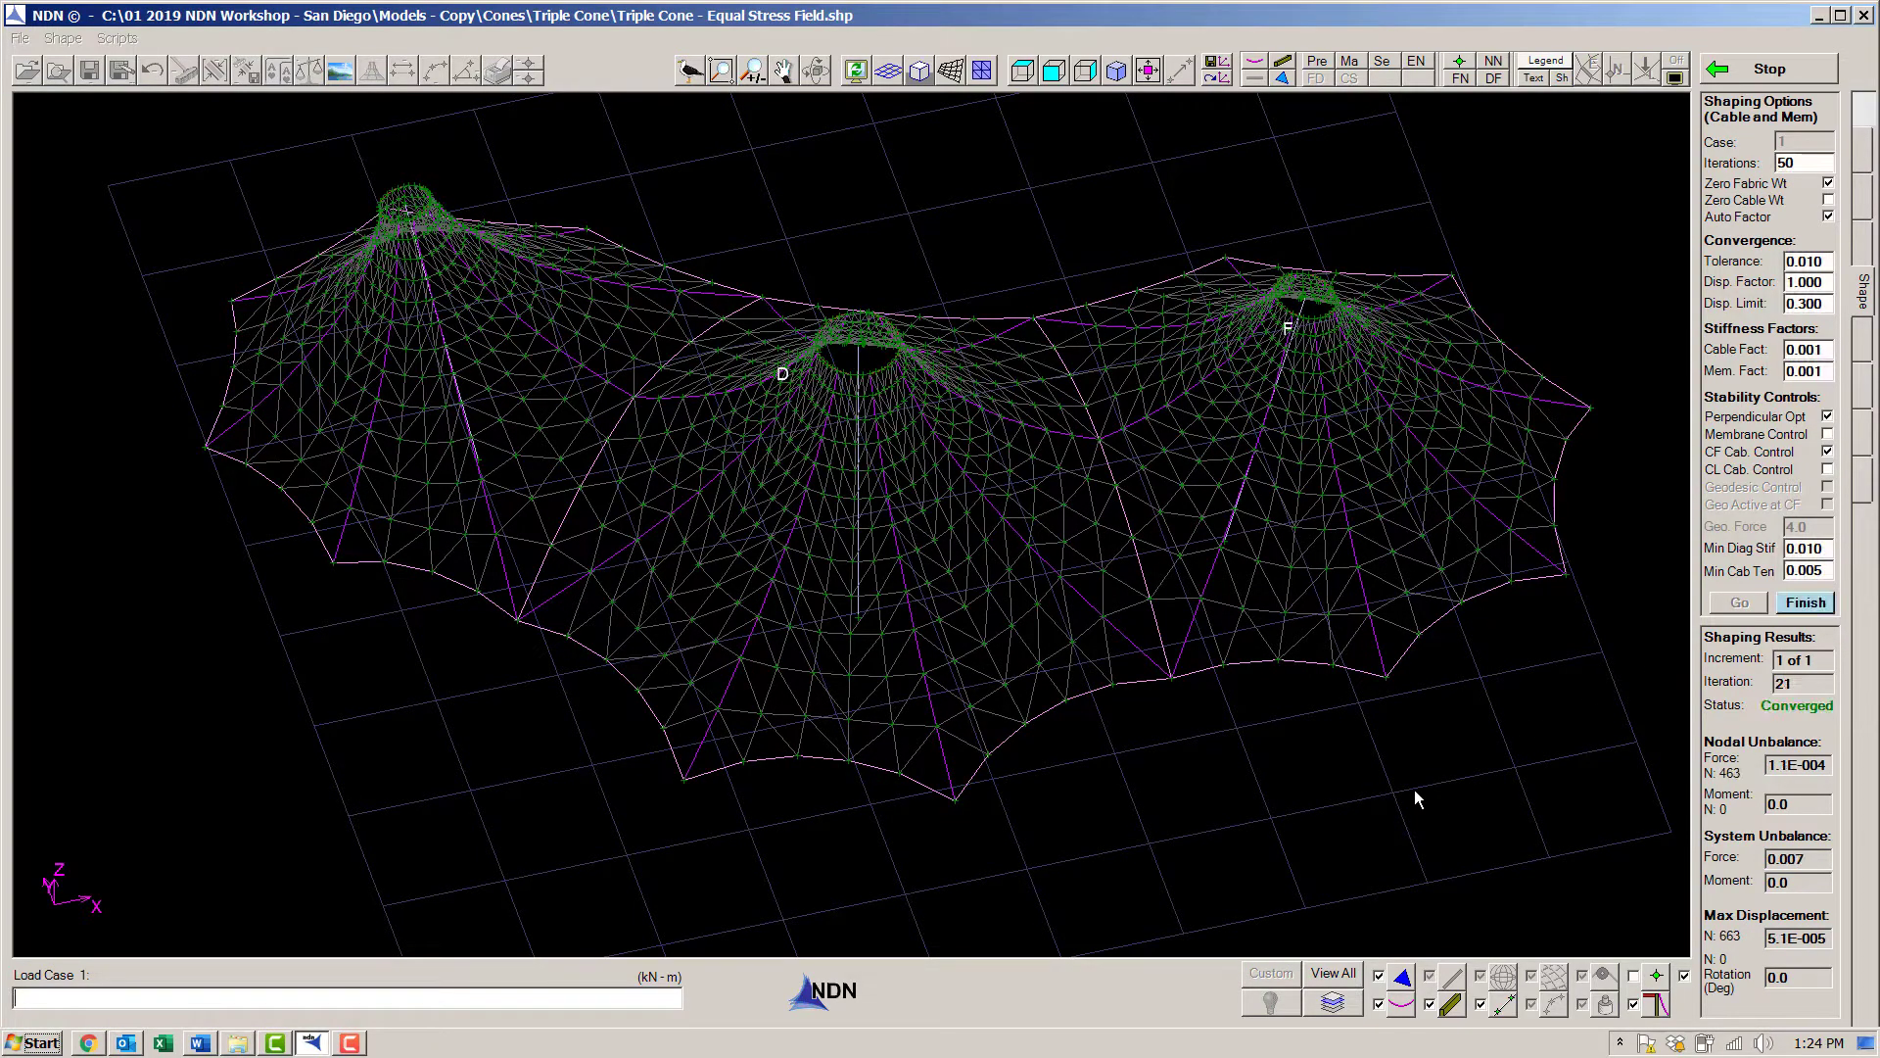
Inspect the generated shape of the three cones as a shaded surface and return to the wireframe display.
{"action": "left_click", "coordinate": [949, 73]}
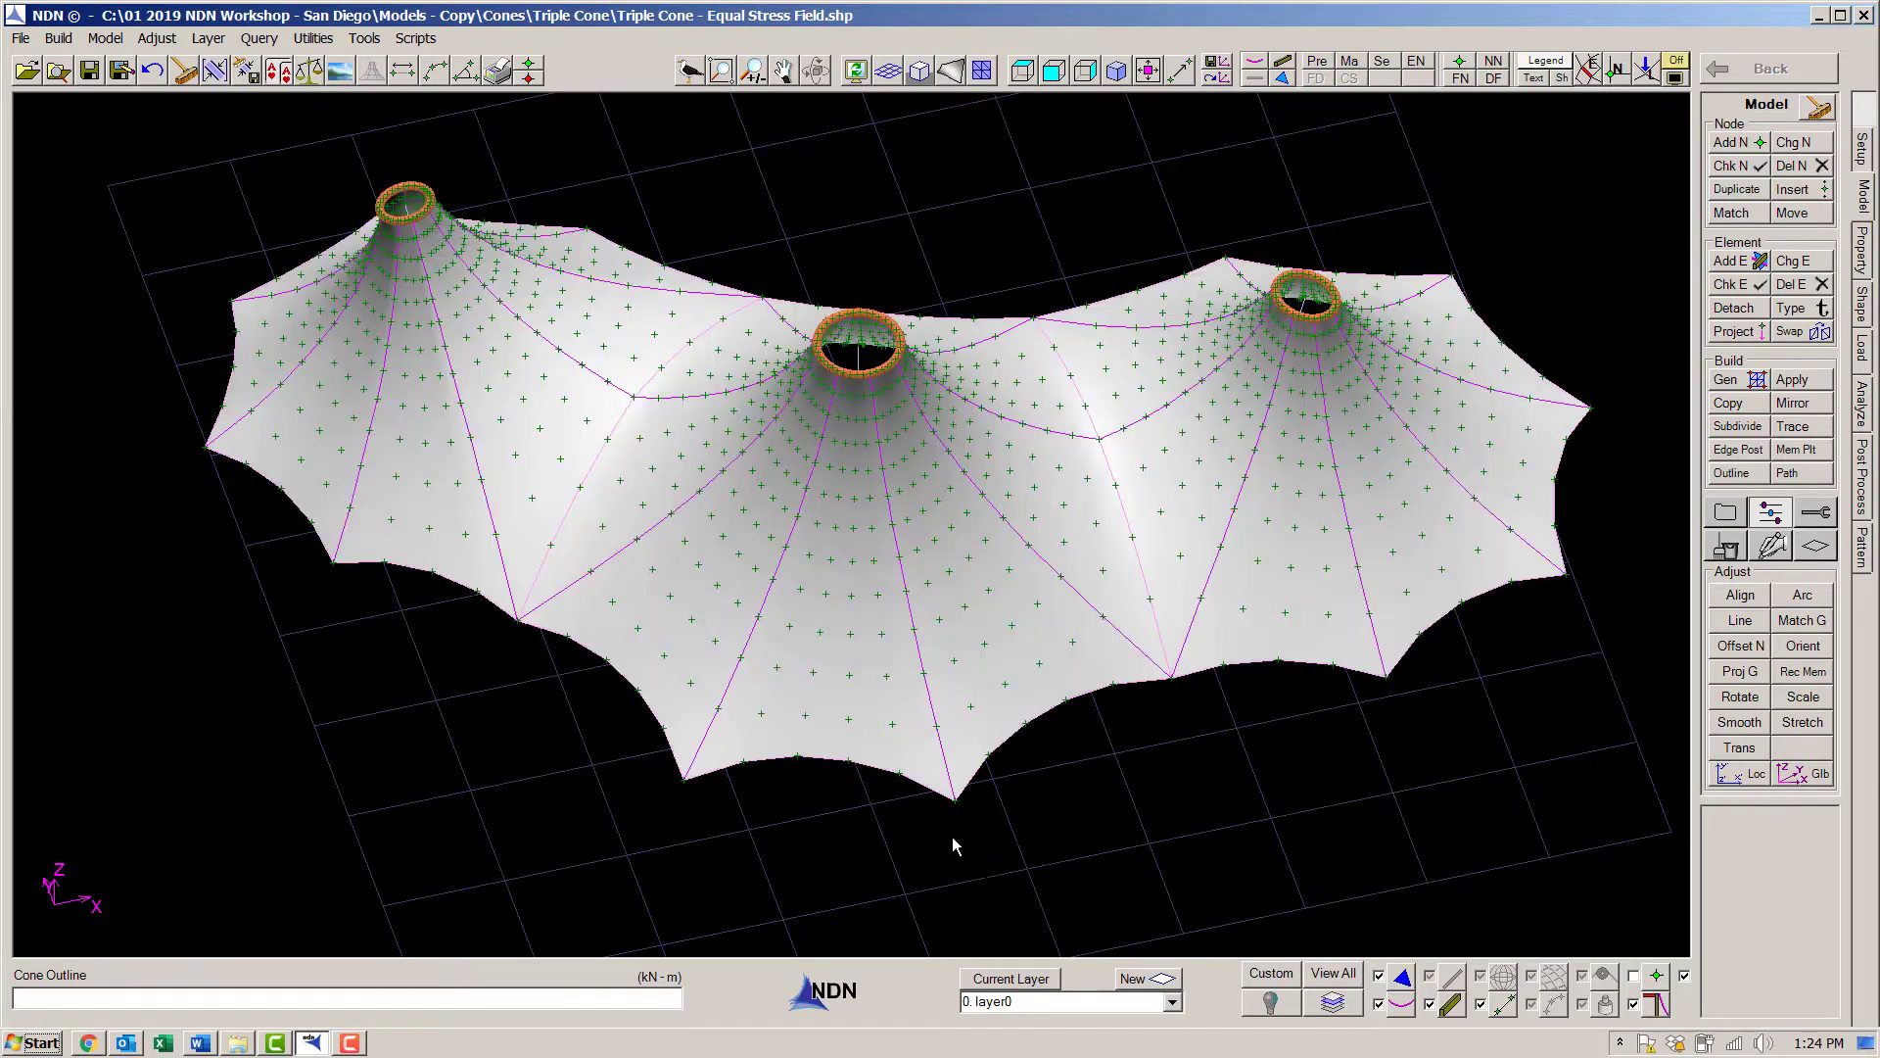
{"action": "middle_click_drag", "start_coordinate": [1072, 882], "coordinate": [1230, 718]}
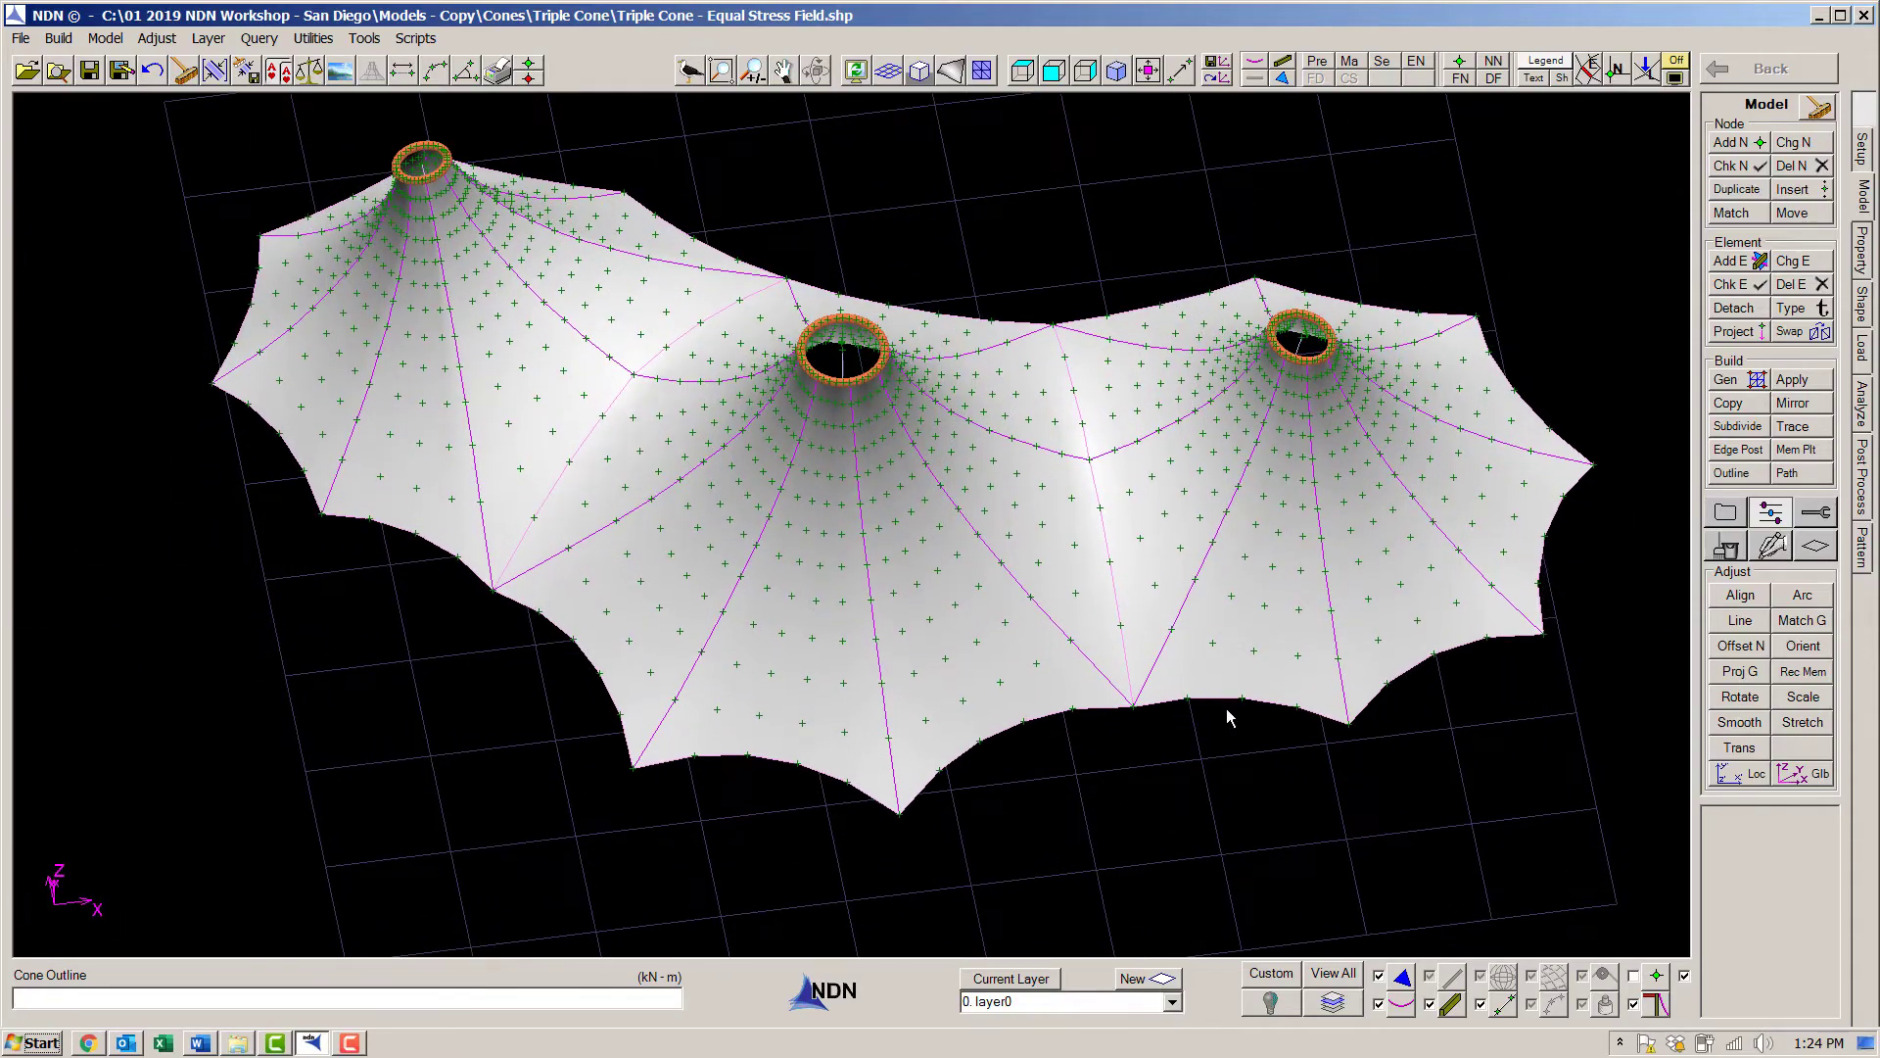
{"action": "left_click", "coordinate": [950, 70]}
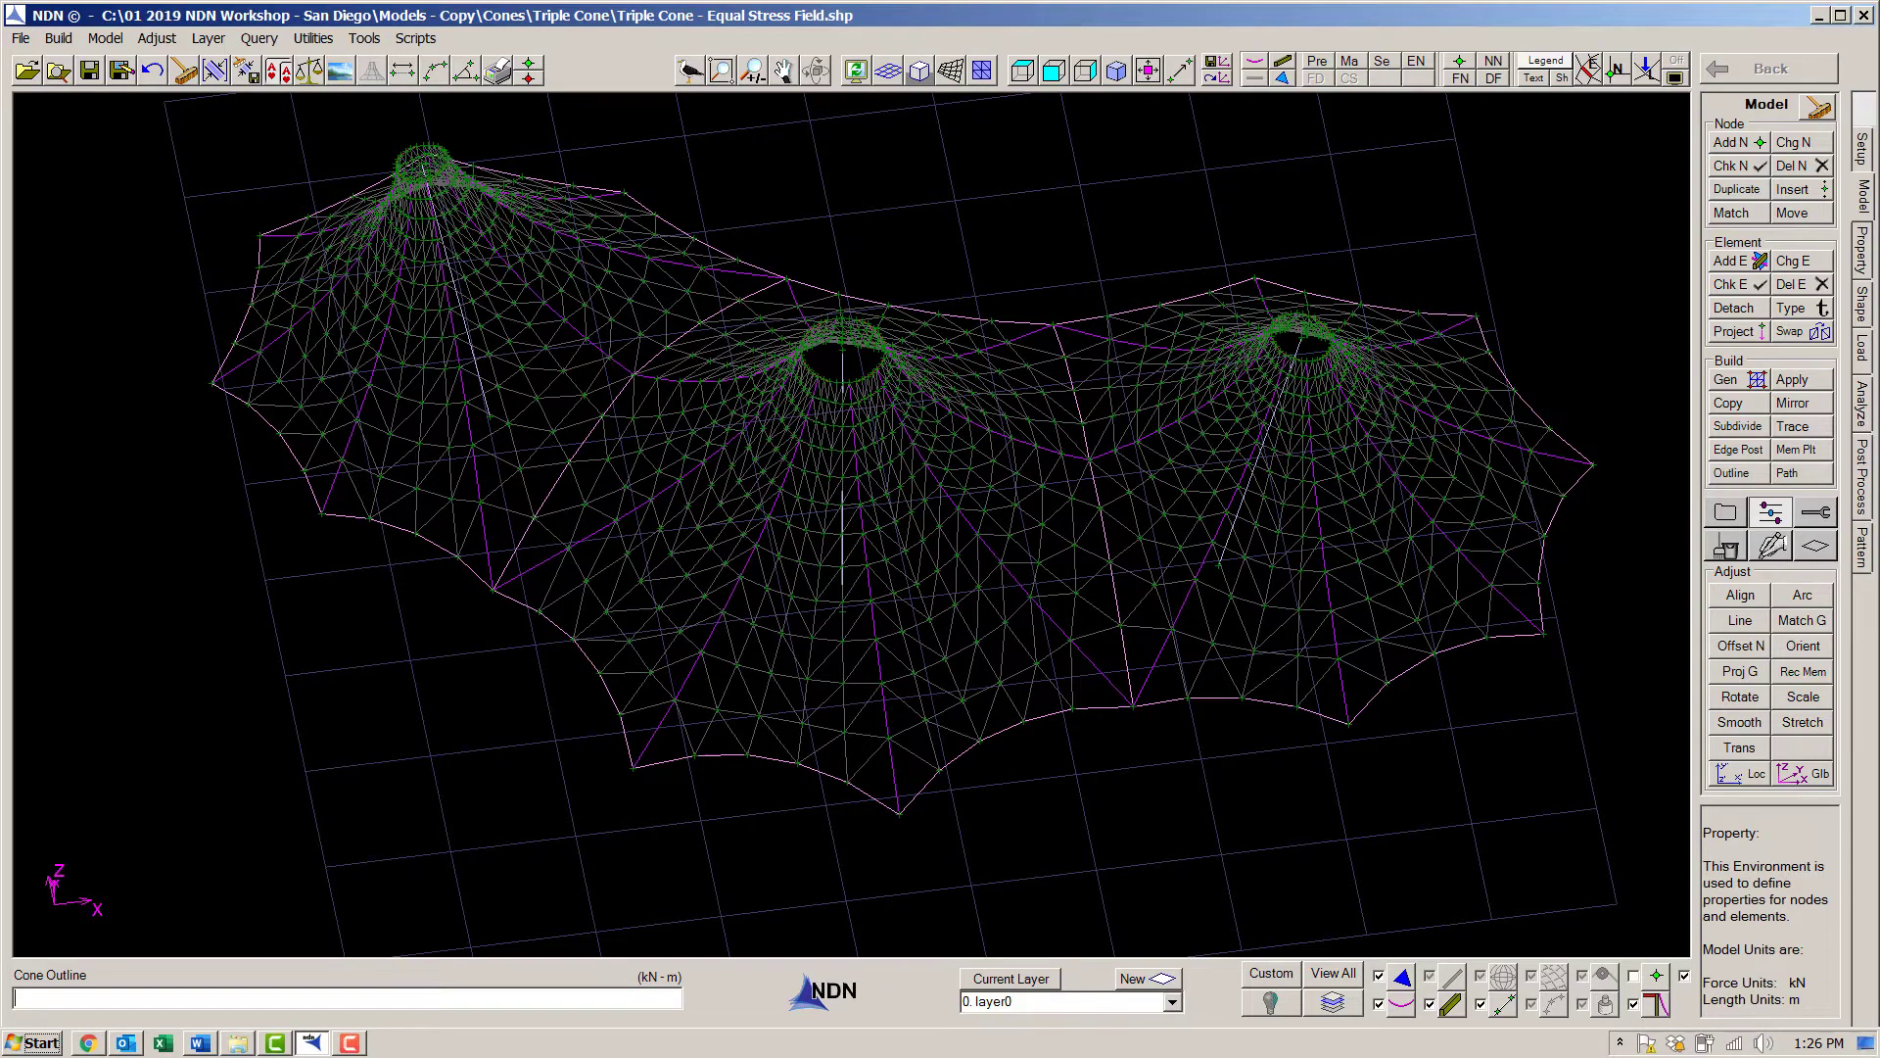
Display only the ring beams, assign the fixed DOF code 000 000 to their nodes, and restore the full model display.
{"action": "left_click", "coordinate": [1865, 256]}
{"action": "left_click", "coordinate": [1783, 391]}
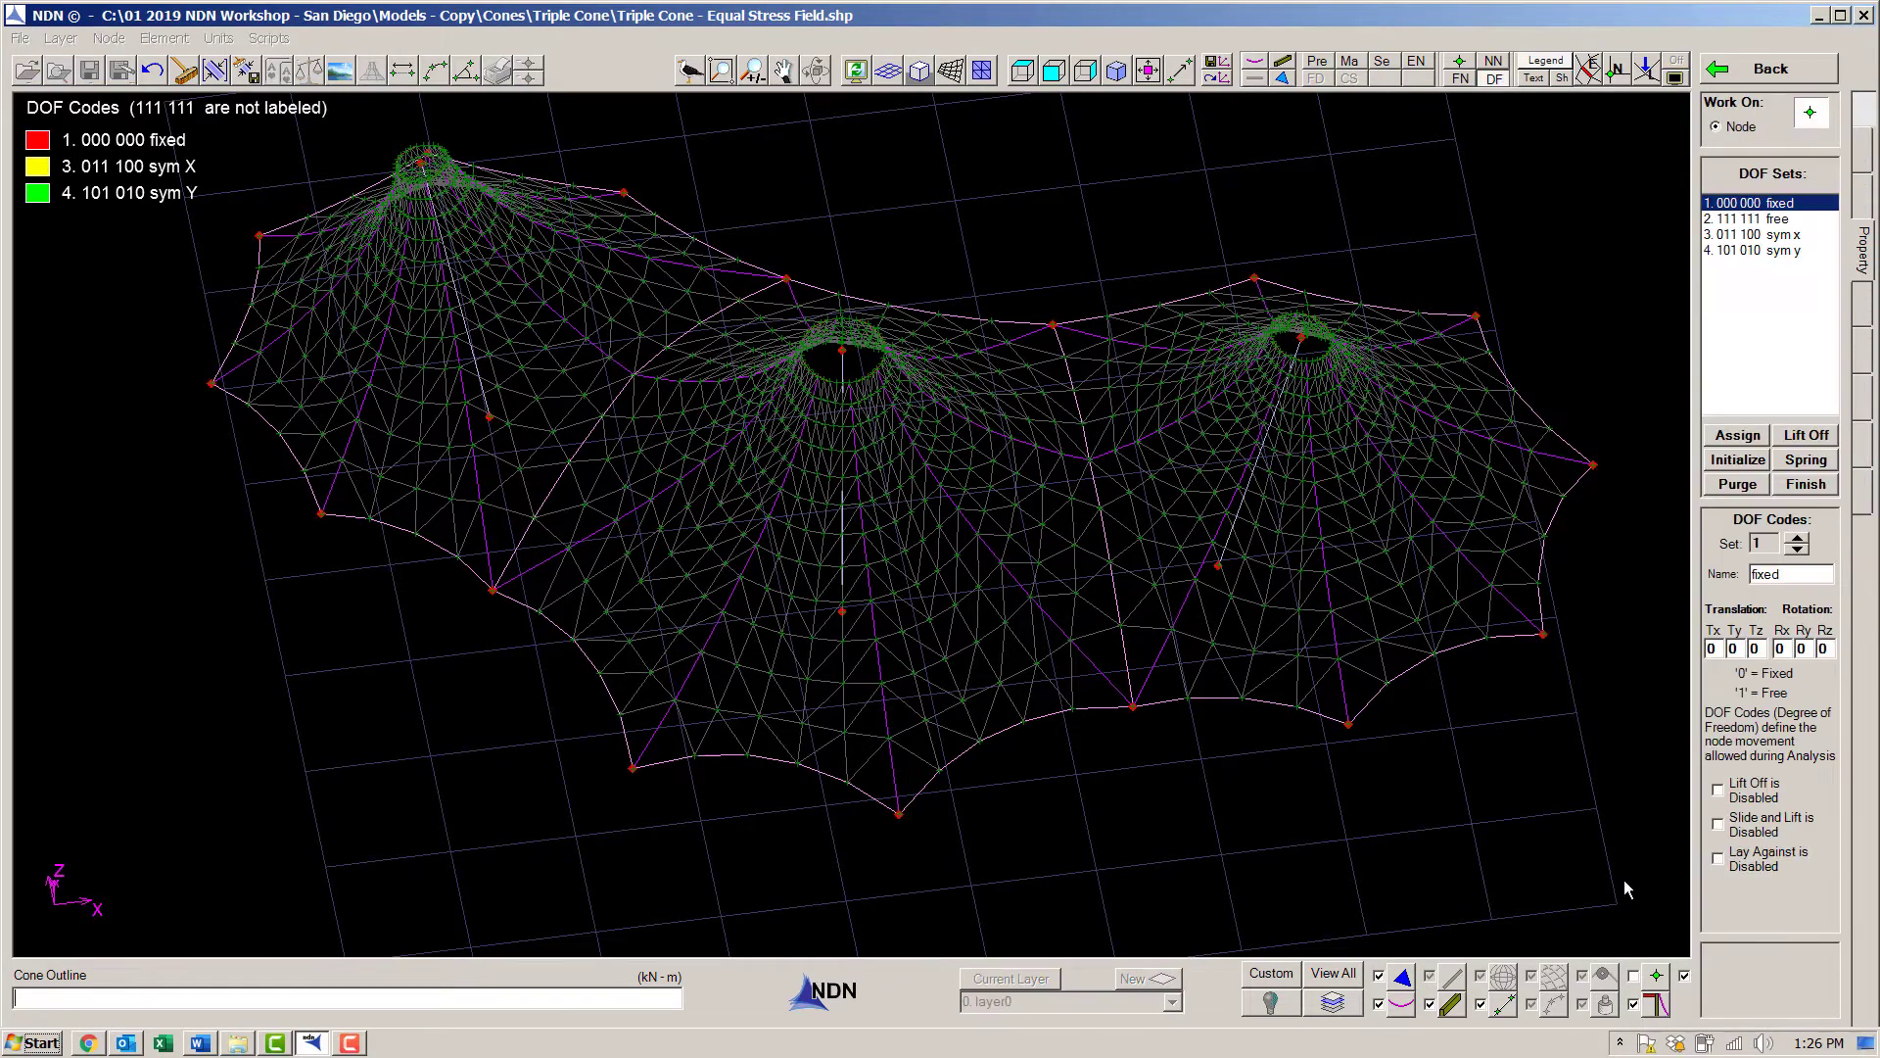
{"action": "left_click", "coordinate": [1685, 975]}
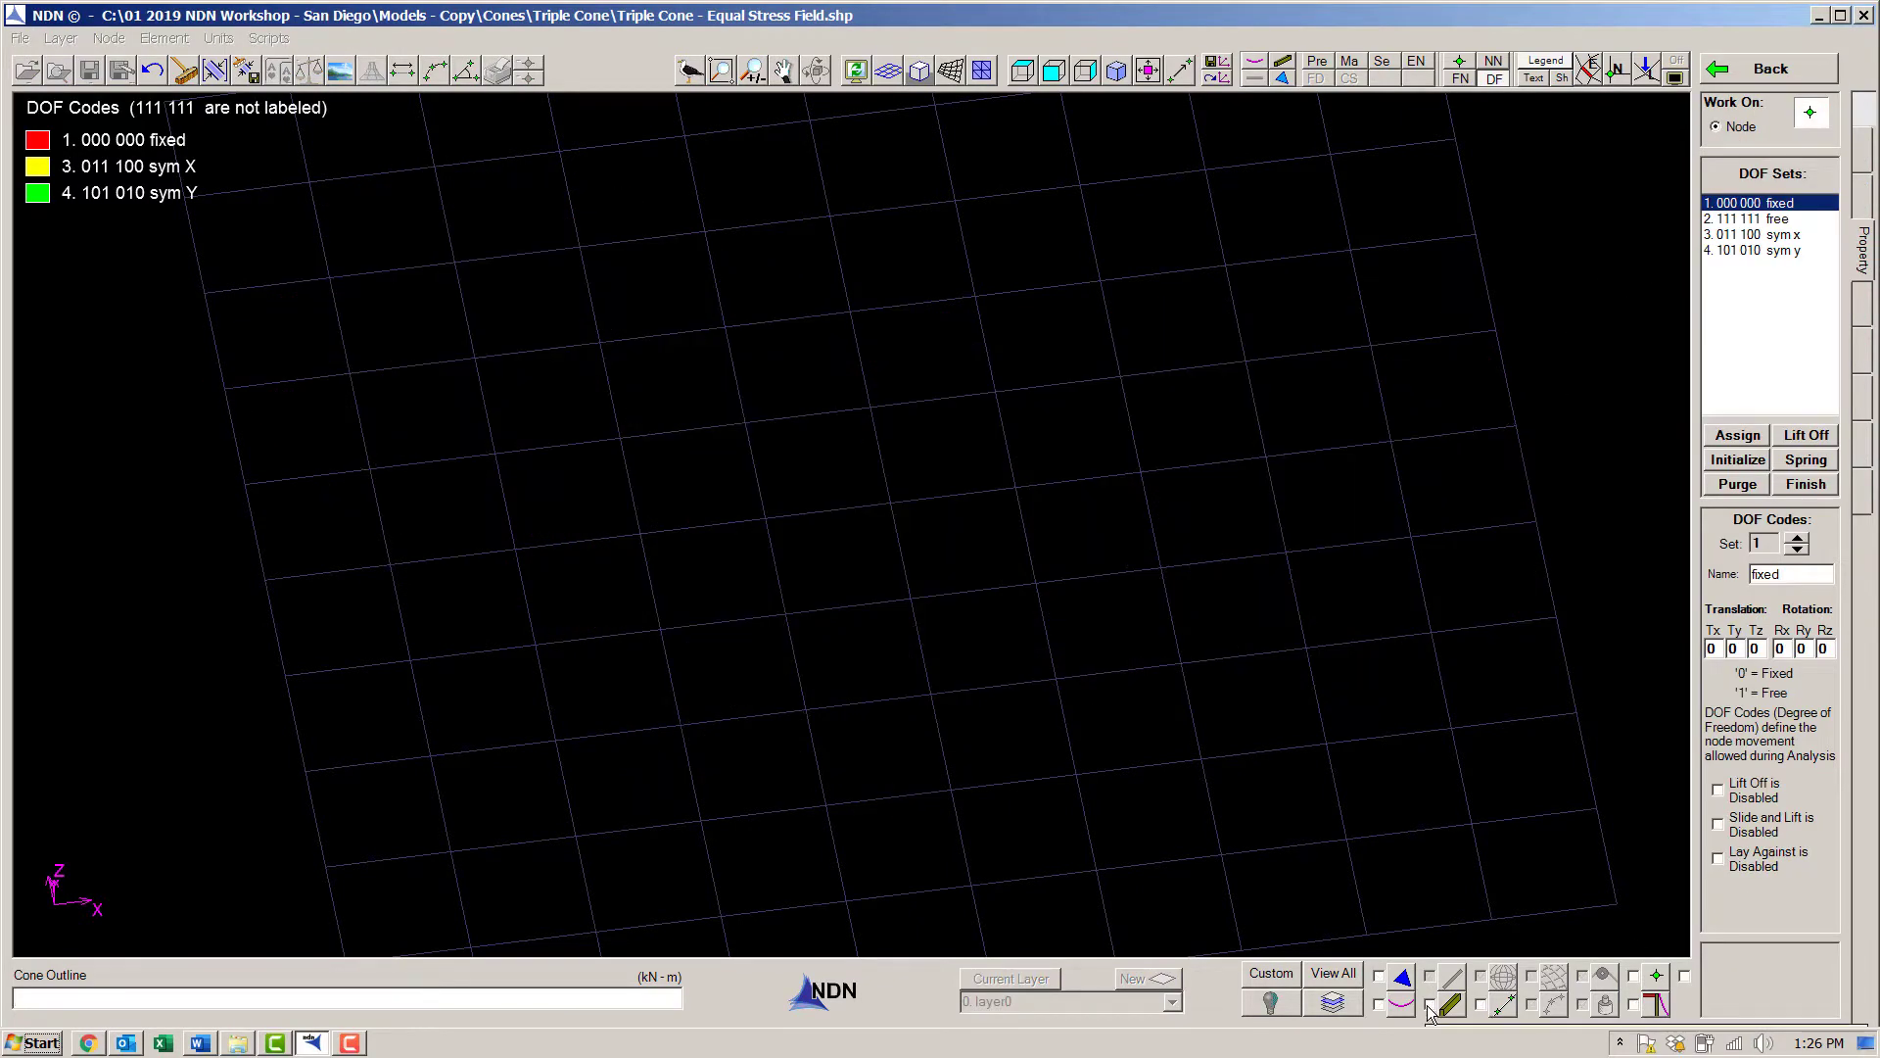
{"action": "left_click", "coordinate": [1740, 434]}
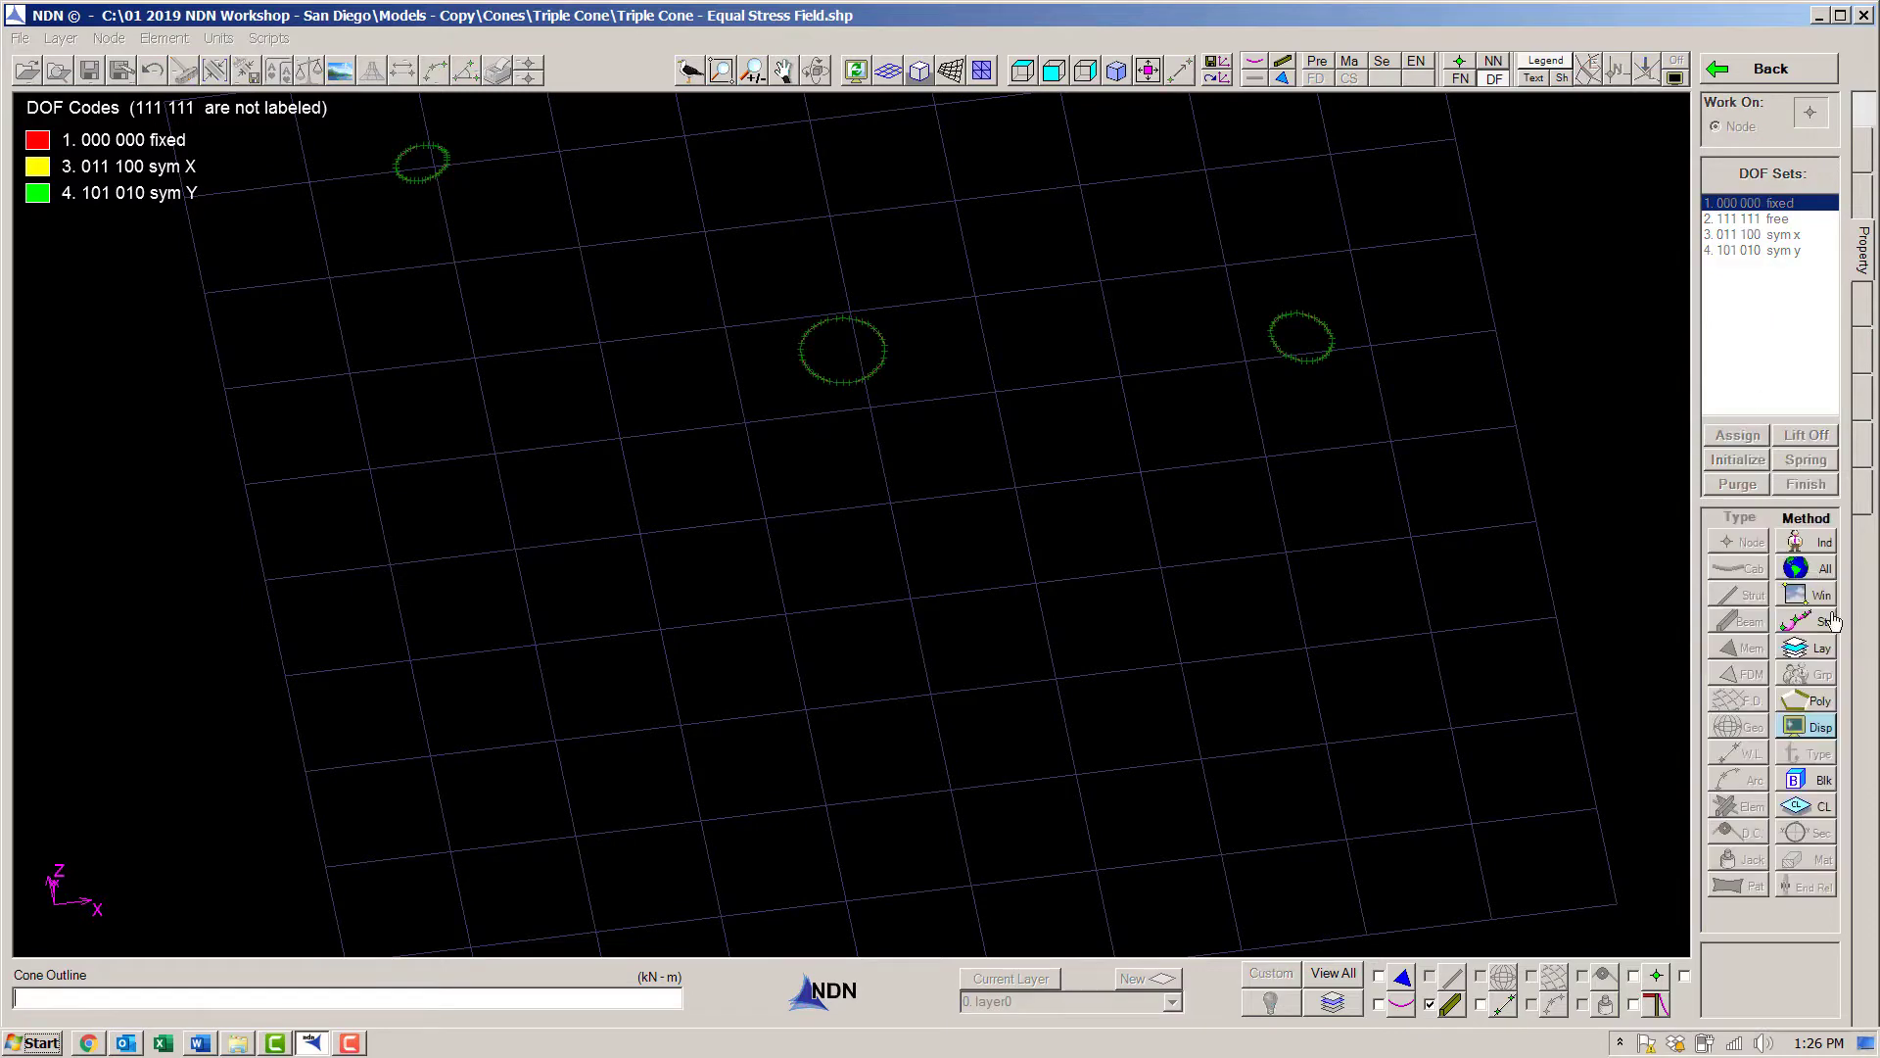
{"action": "left_click", "coordinate": [1817, 726]}
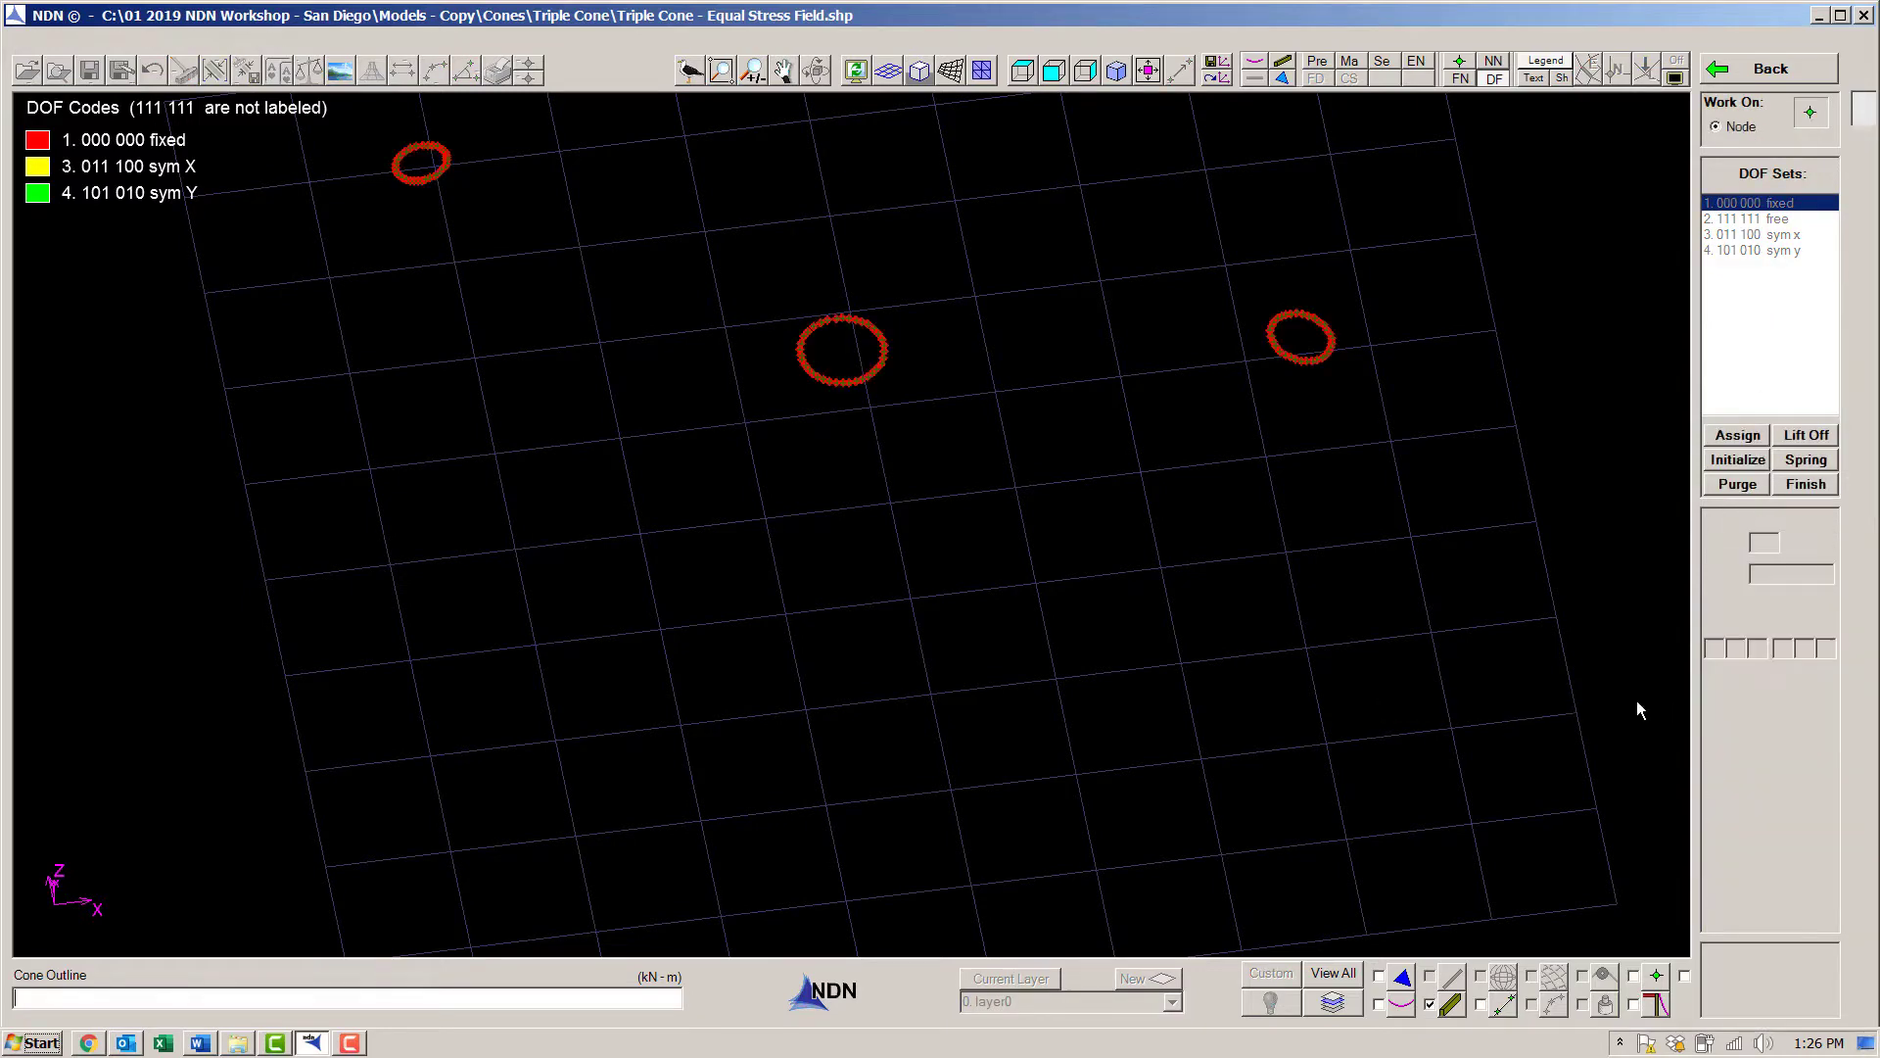
{"action": "left_click", "coordinate": [1341, 972]}
{"action": "left_click", "coordinate": [1777, 67]}
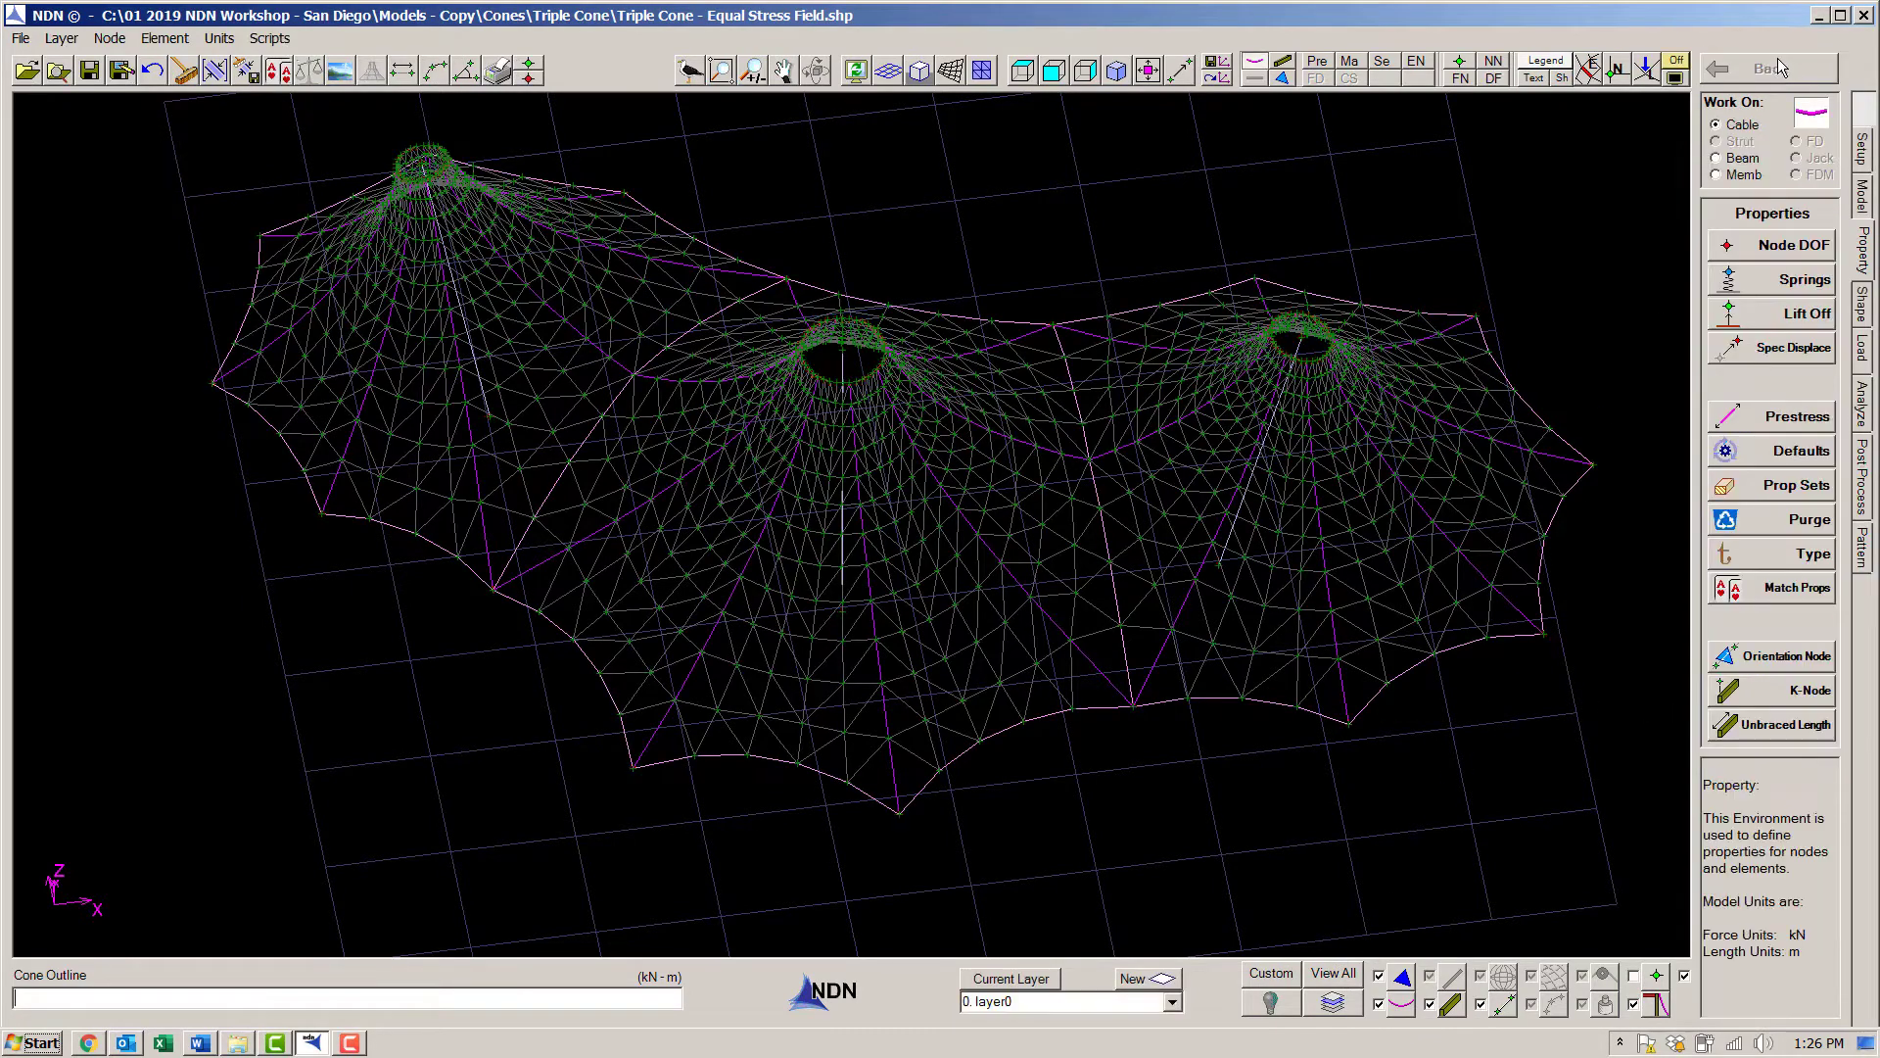
Save the shaped model as Triple Cone - Equal Stress Field.ndn and run the analysis.
{"action": "left_click", "coordinate": [1862, 196]}
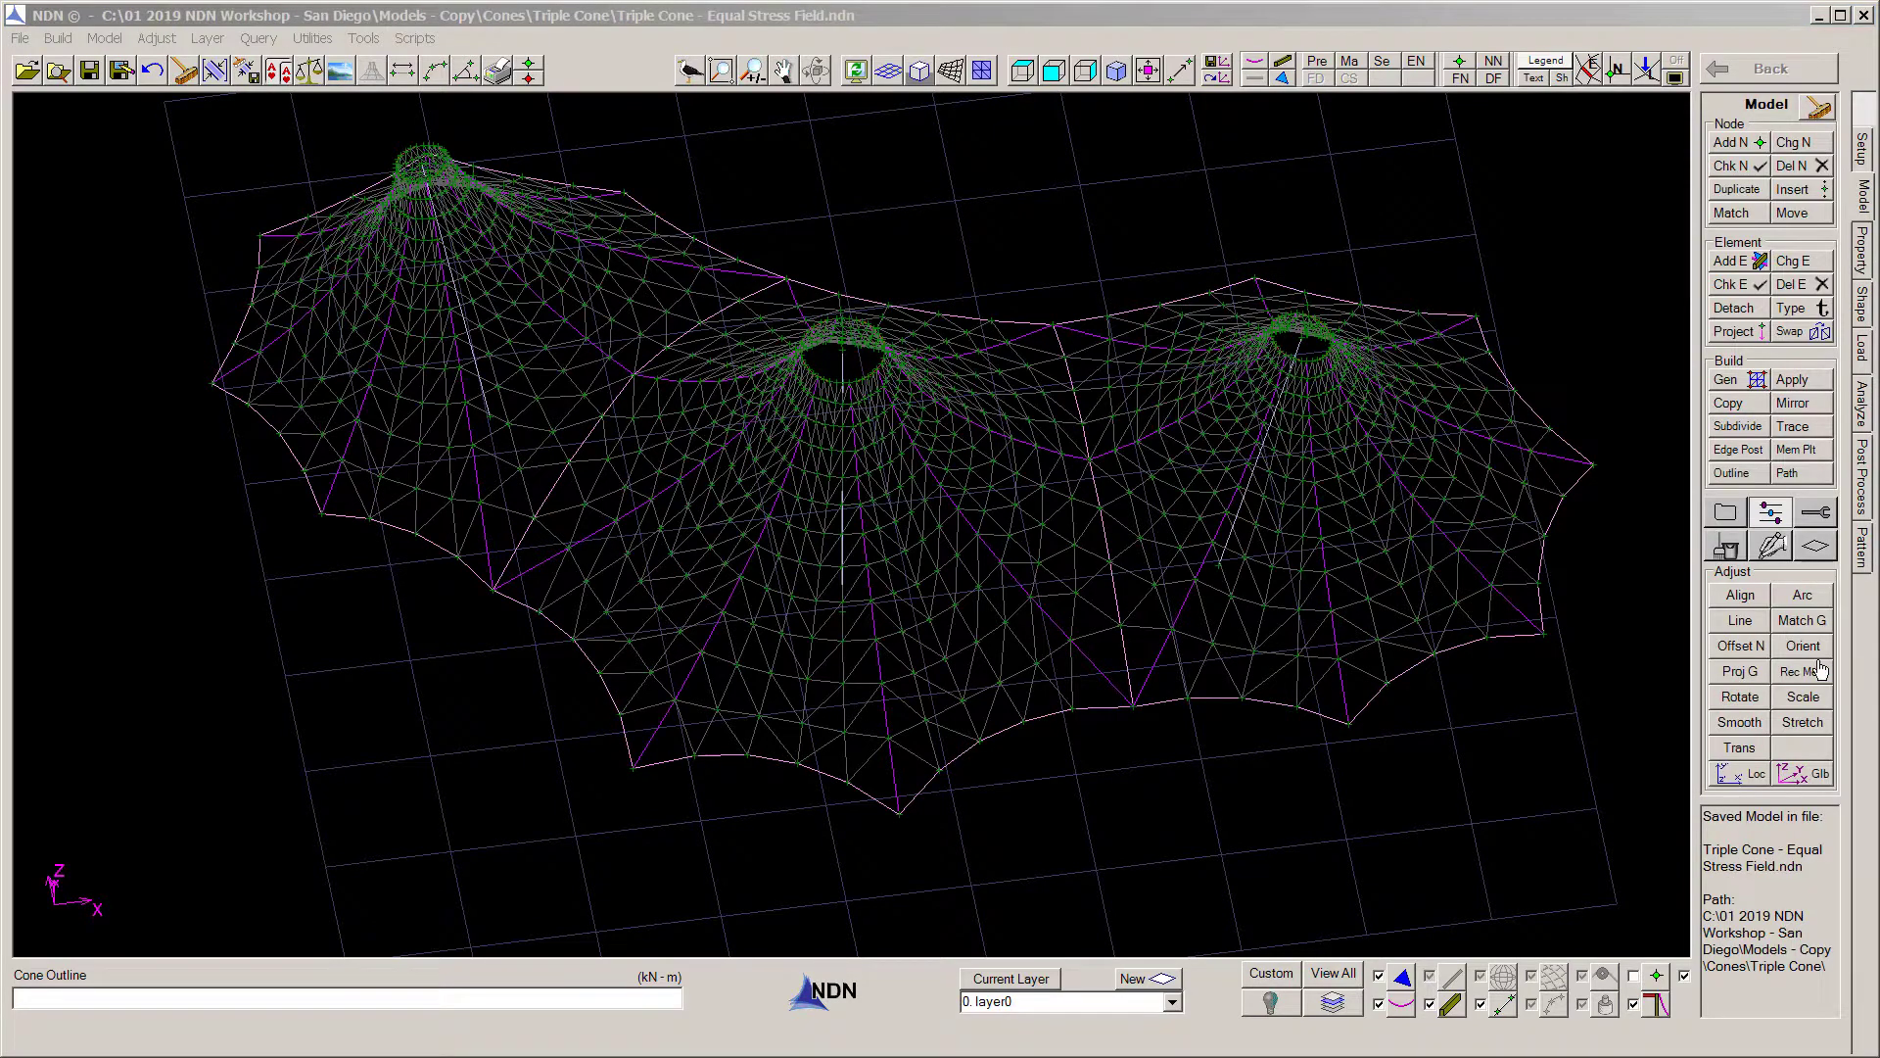
{"action": "left_click", "coordinate": [1862, 400]}
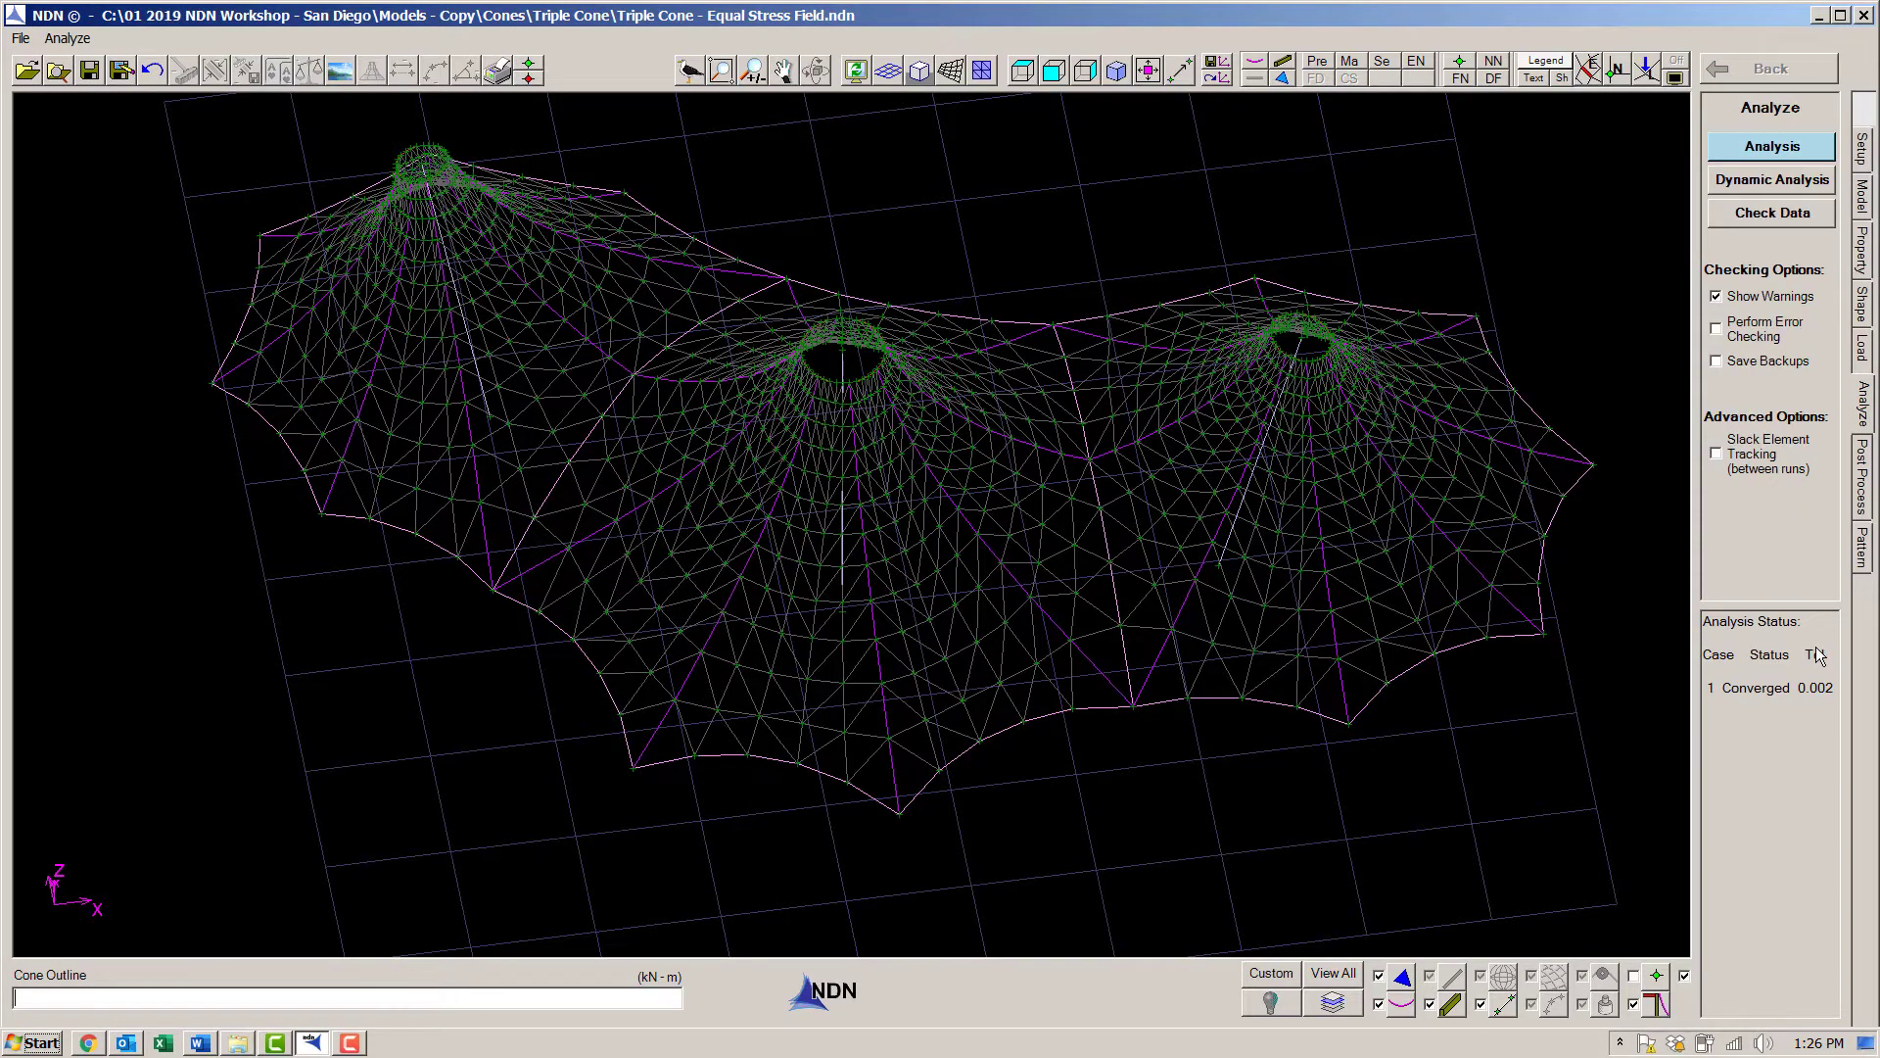
Check the nodal average warp and fill stresses of the membrane for analysis case 1.
{"action": "left_click", "coordinate": [1863, 484]}
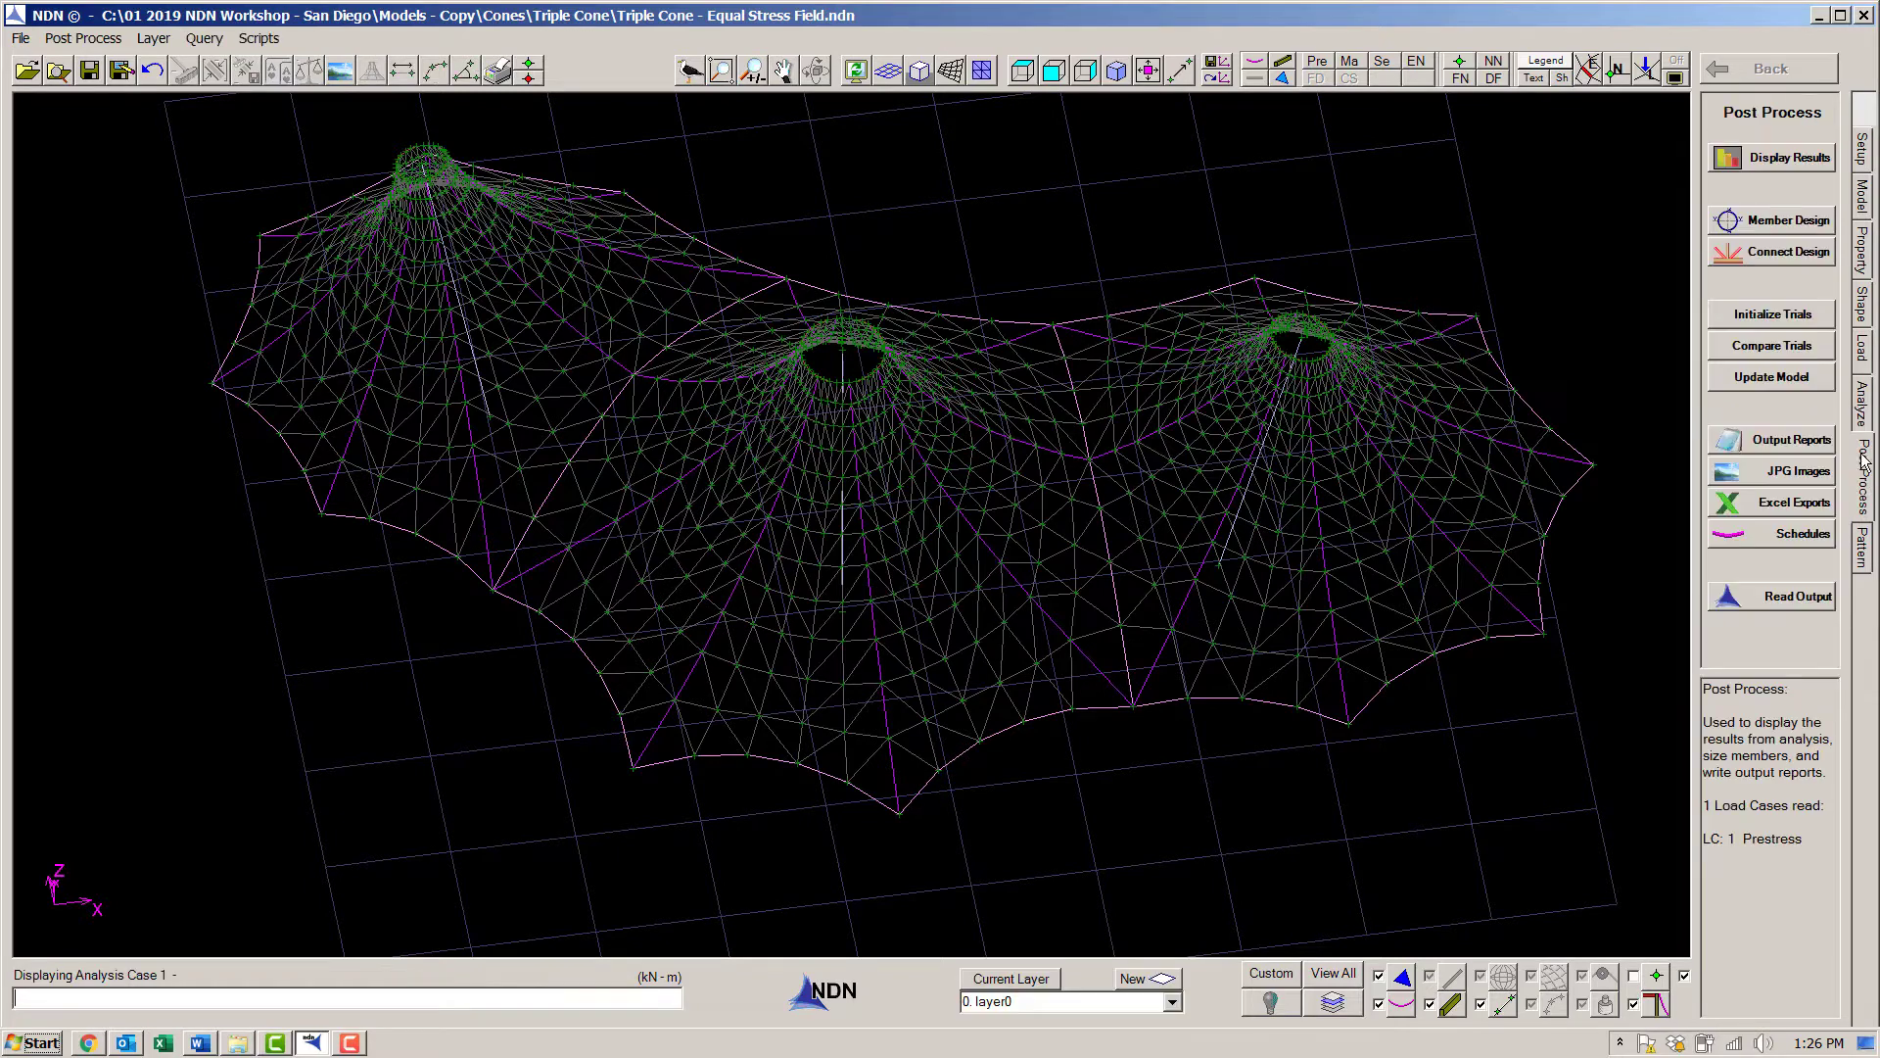
{"action": "left_click", "coordinate": [1759, 159]}
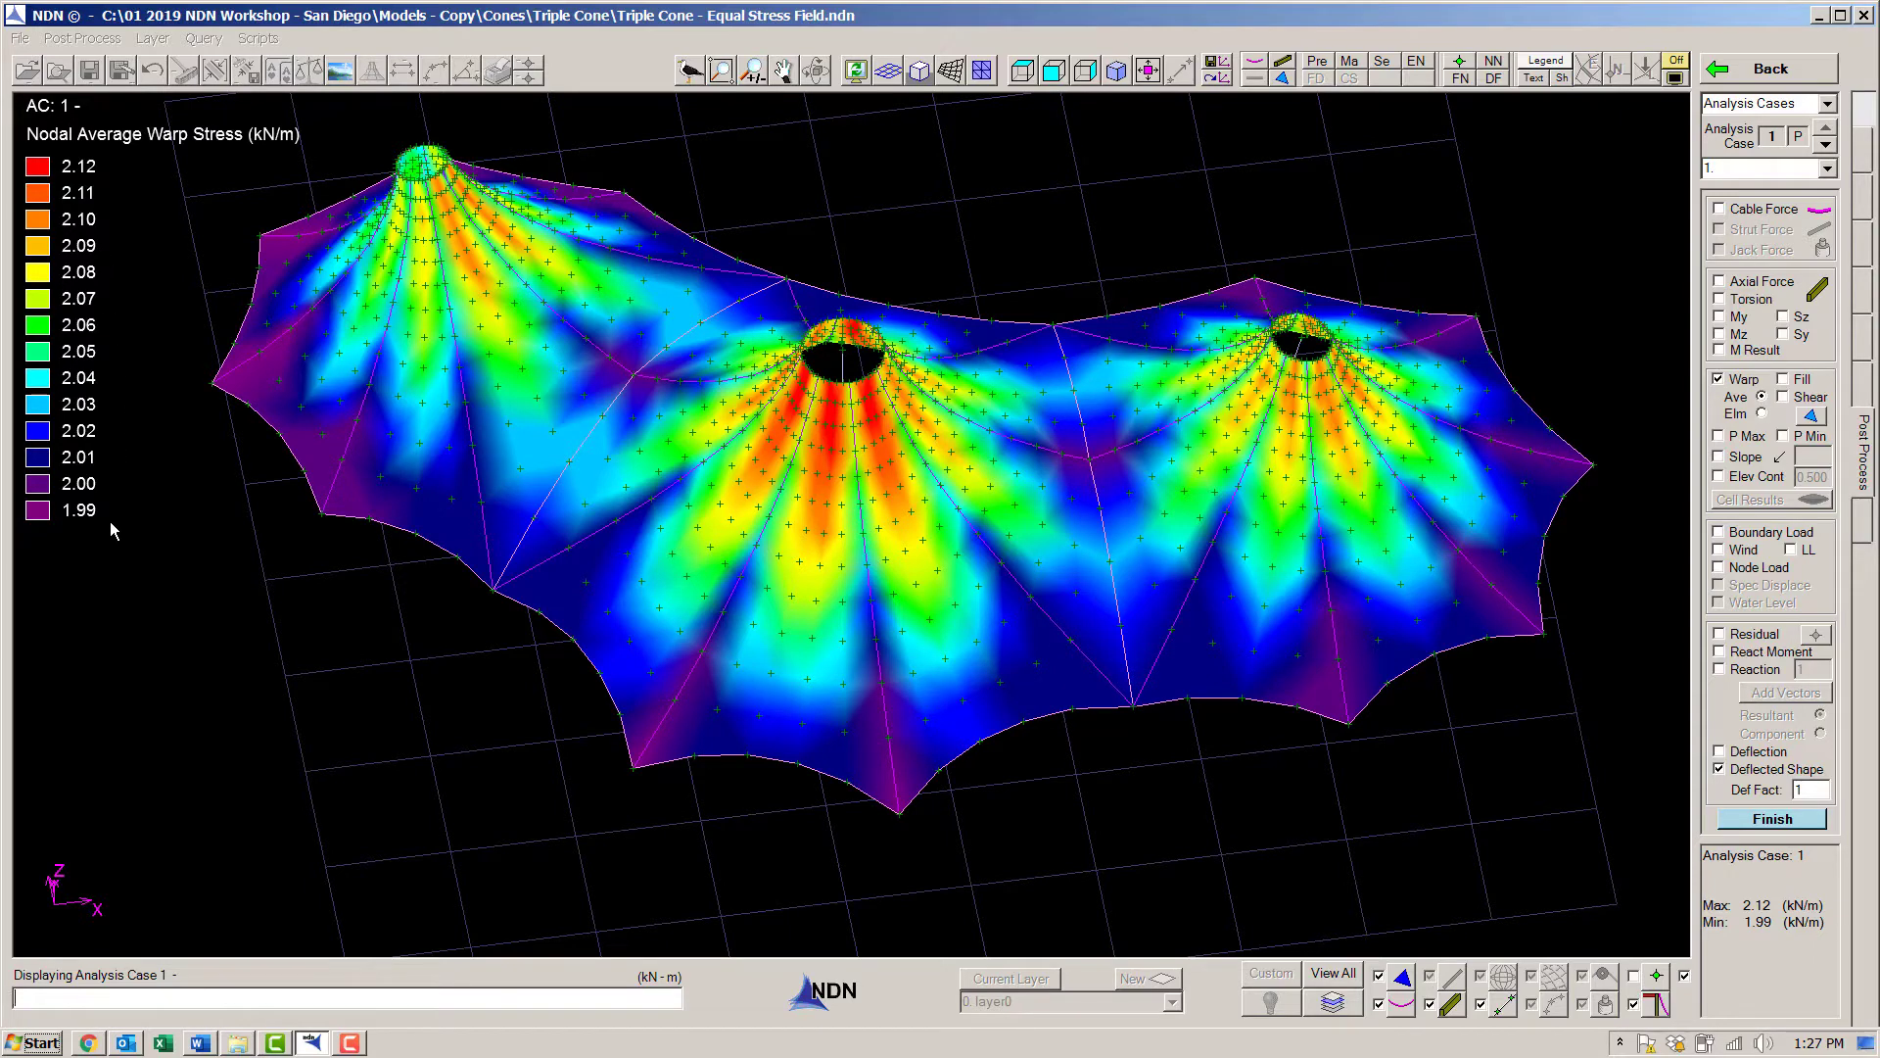
{"action": "left_click", "coordinate": [1782, 379]}
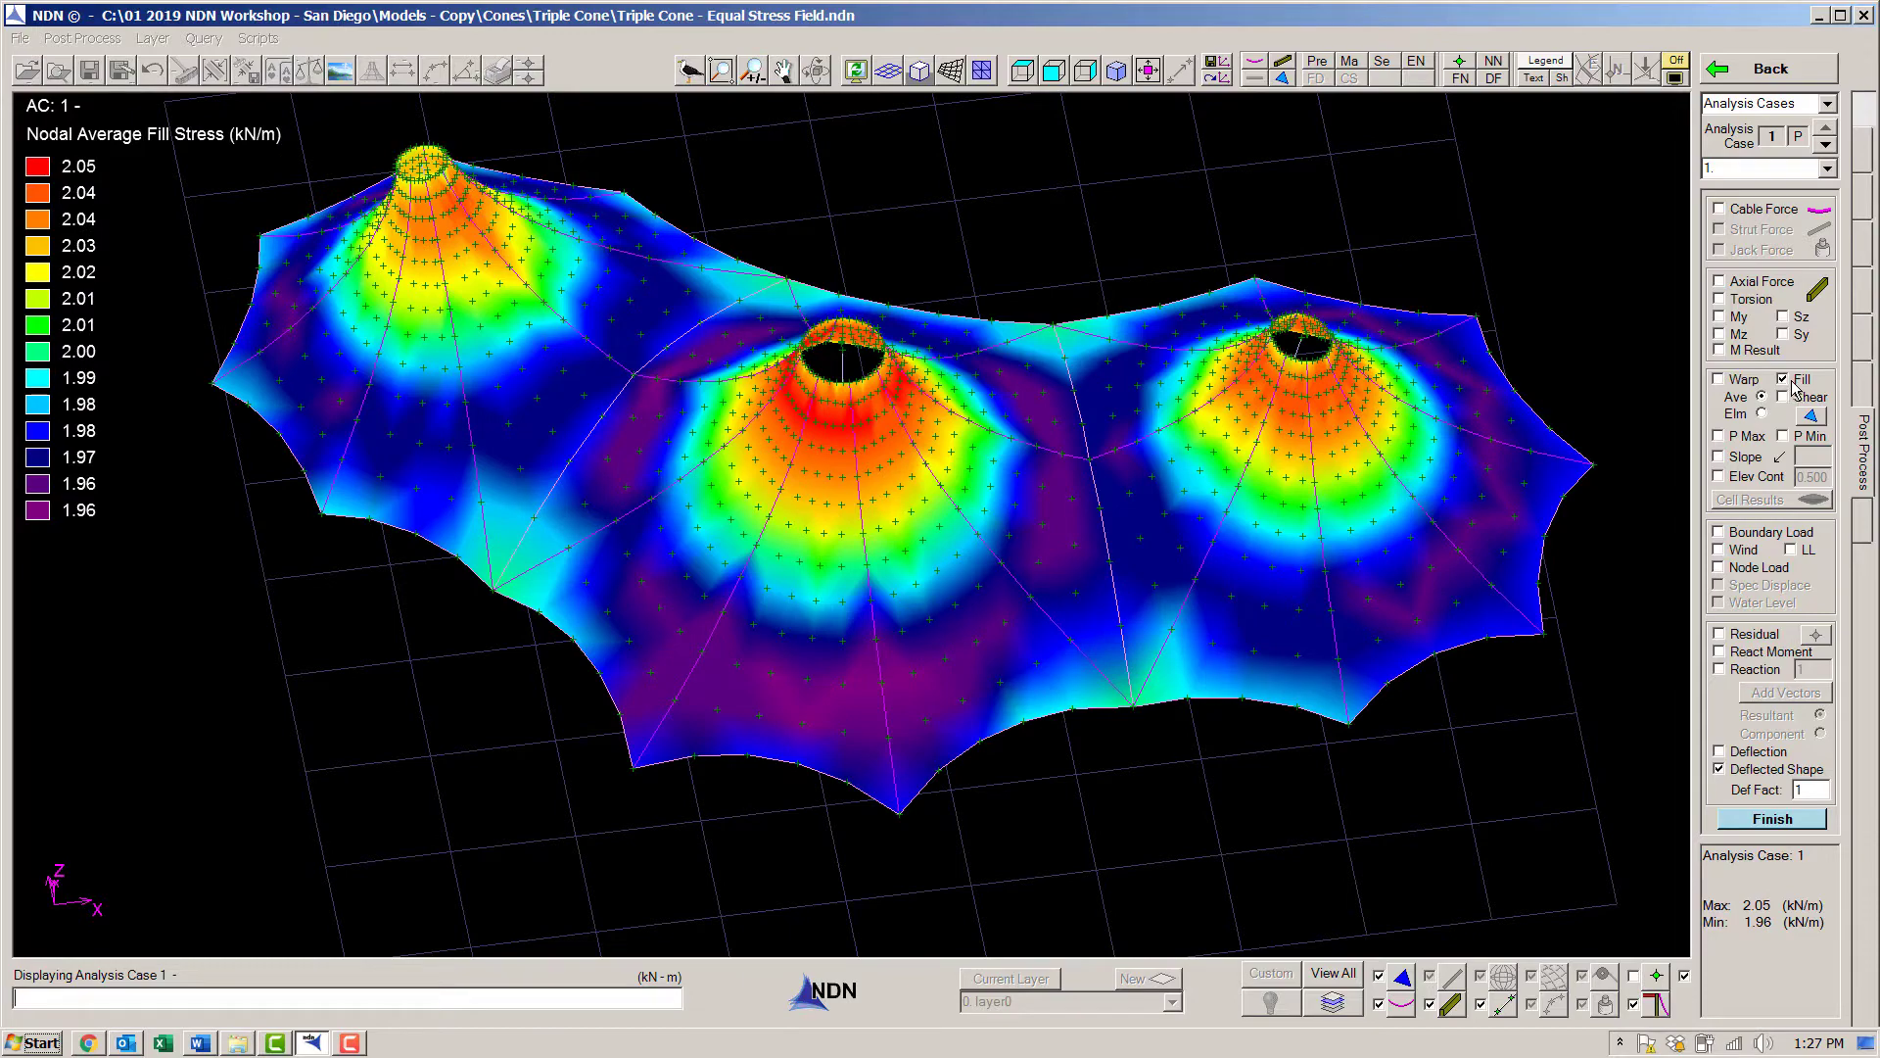
{"action": "left_click", "coordinate": [1774, 70]}
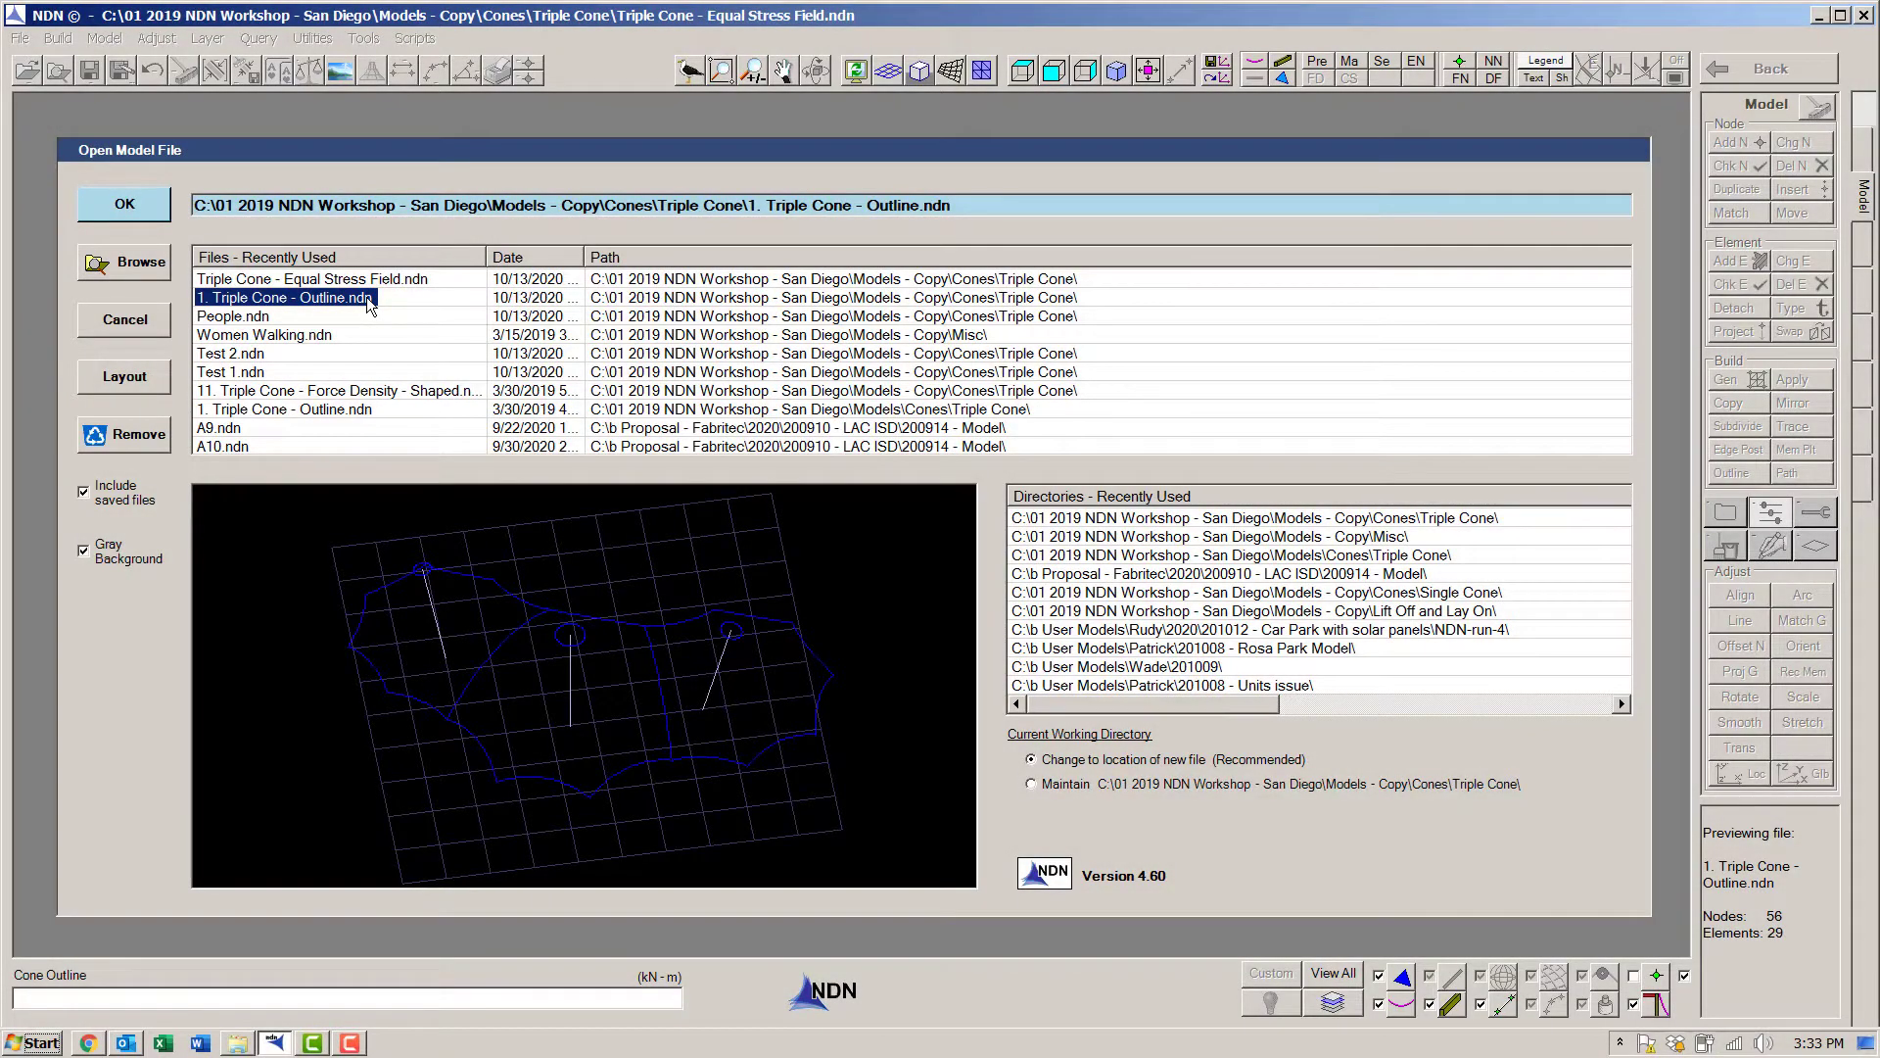
Open 1. Triple Cone - Outline.ndn and set up a force density membrane cone mesh without radial cables.
{"action": "double_click", "coordinate": [368, 304]}
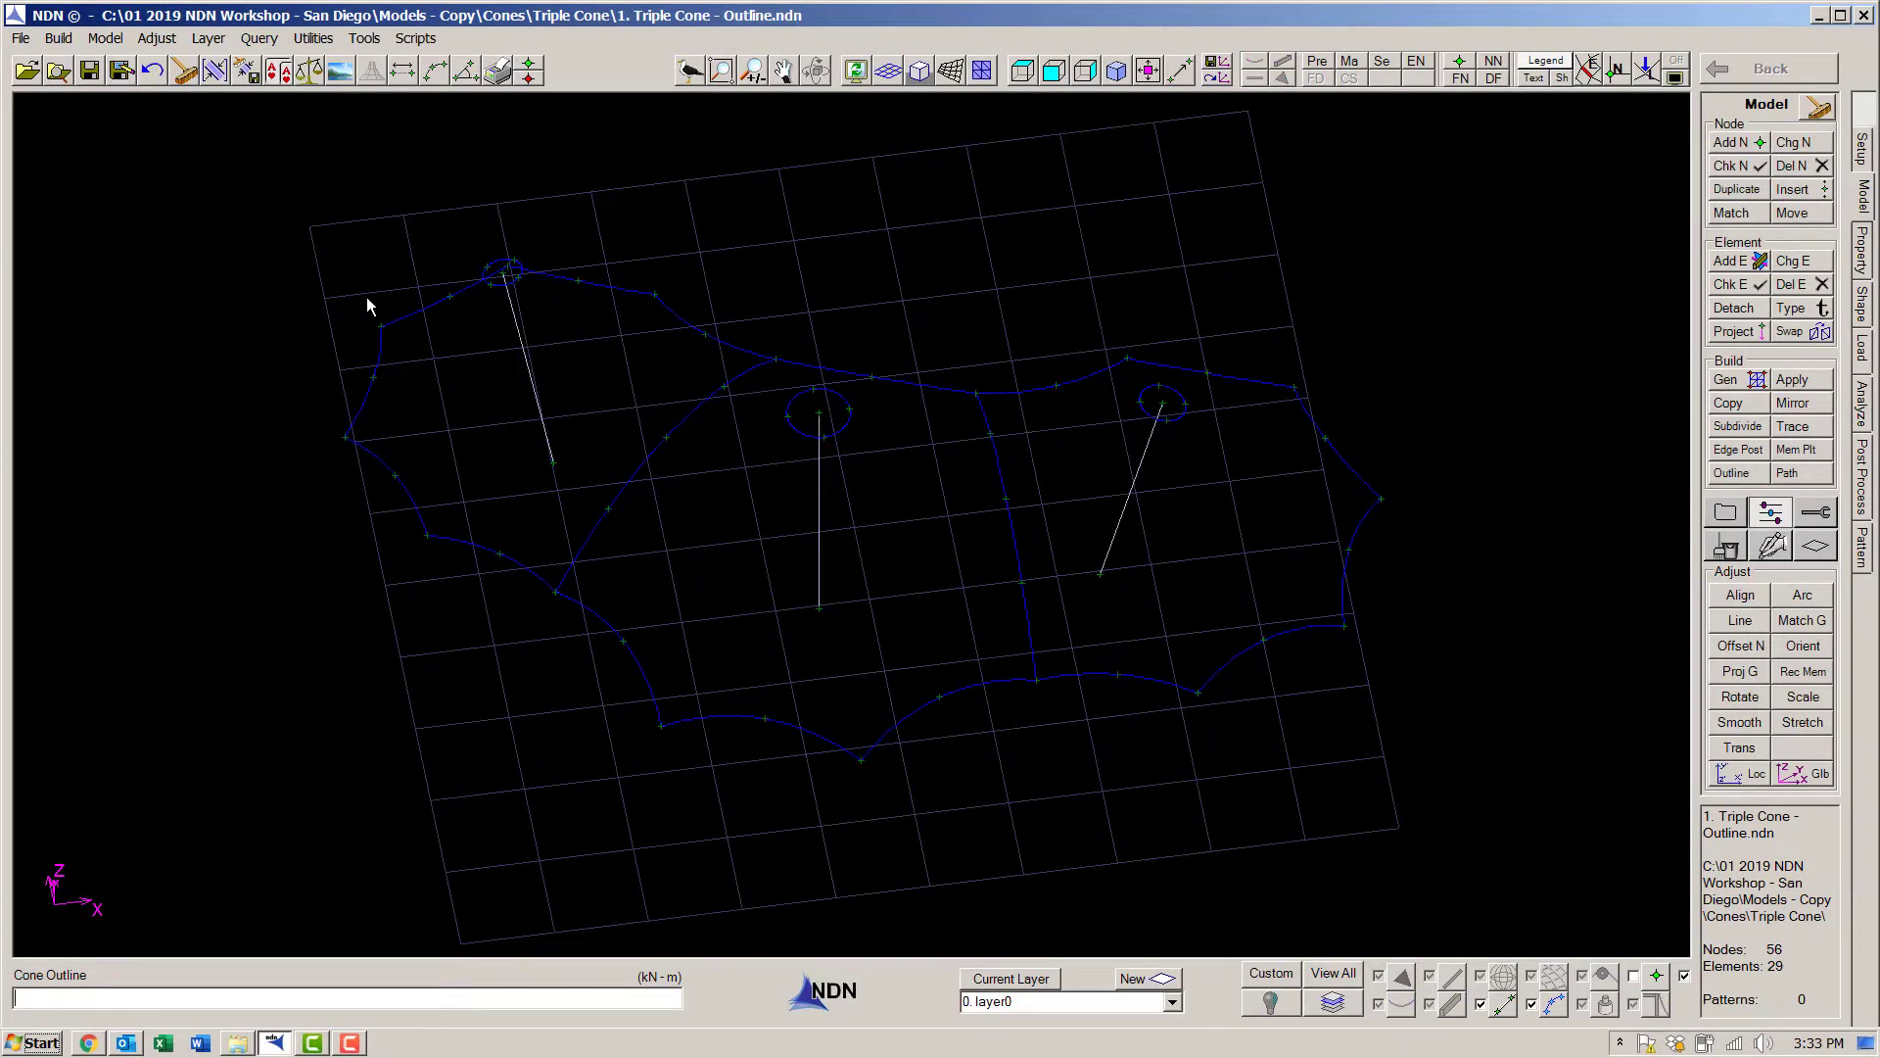
{"action": "left_click", "coordinate": [1729, 380]}
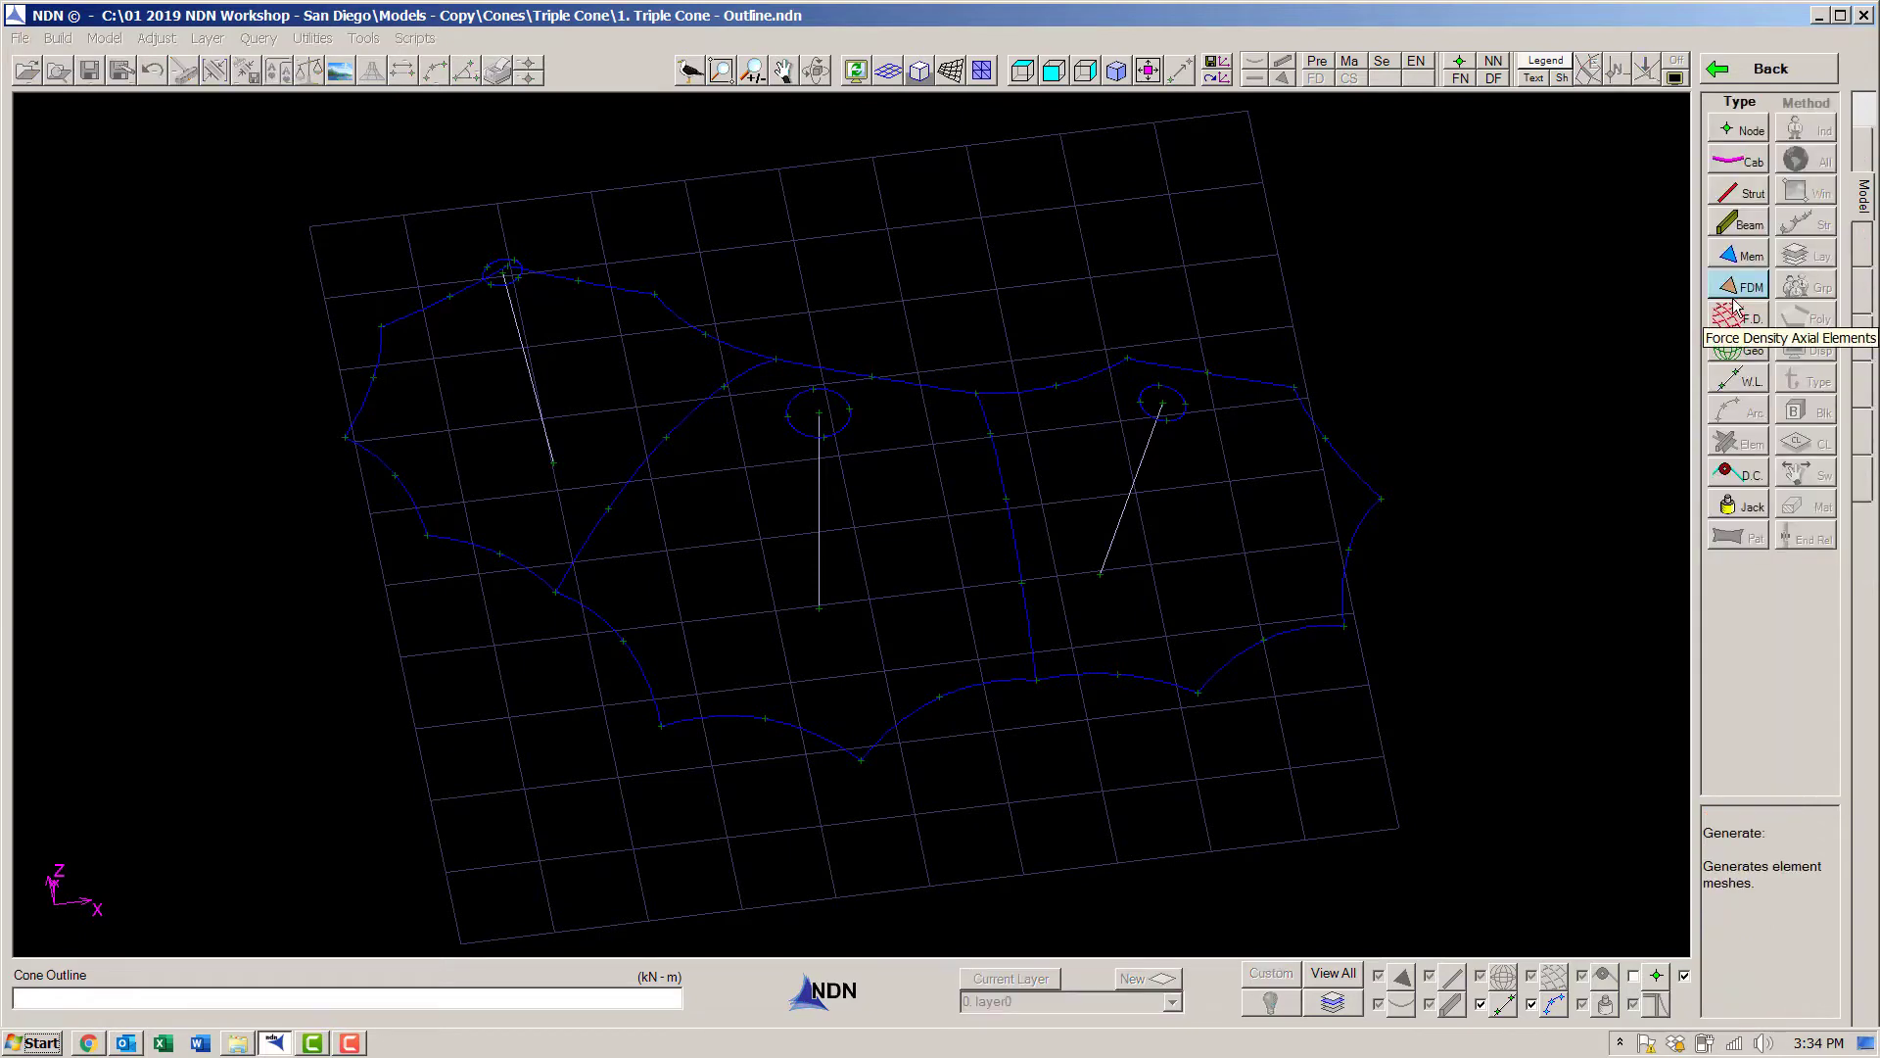
{"action": "left_click", "coordinate": [1739, 284]}
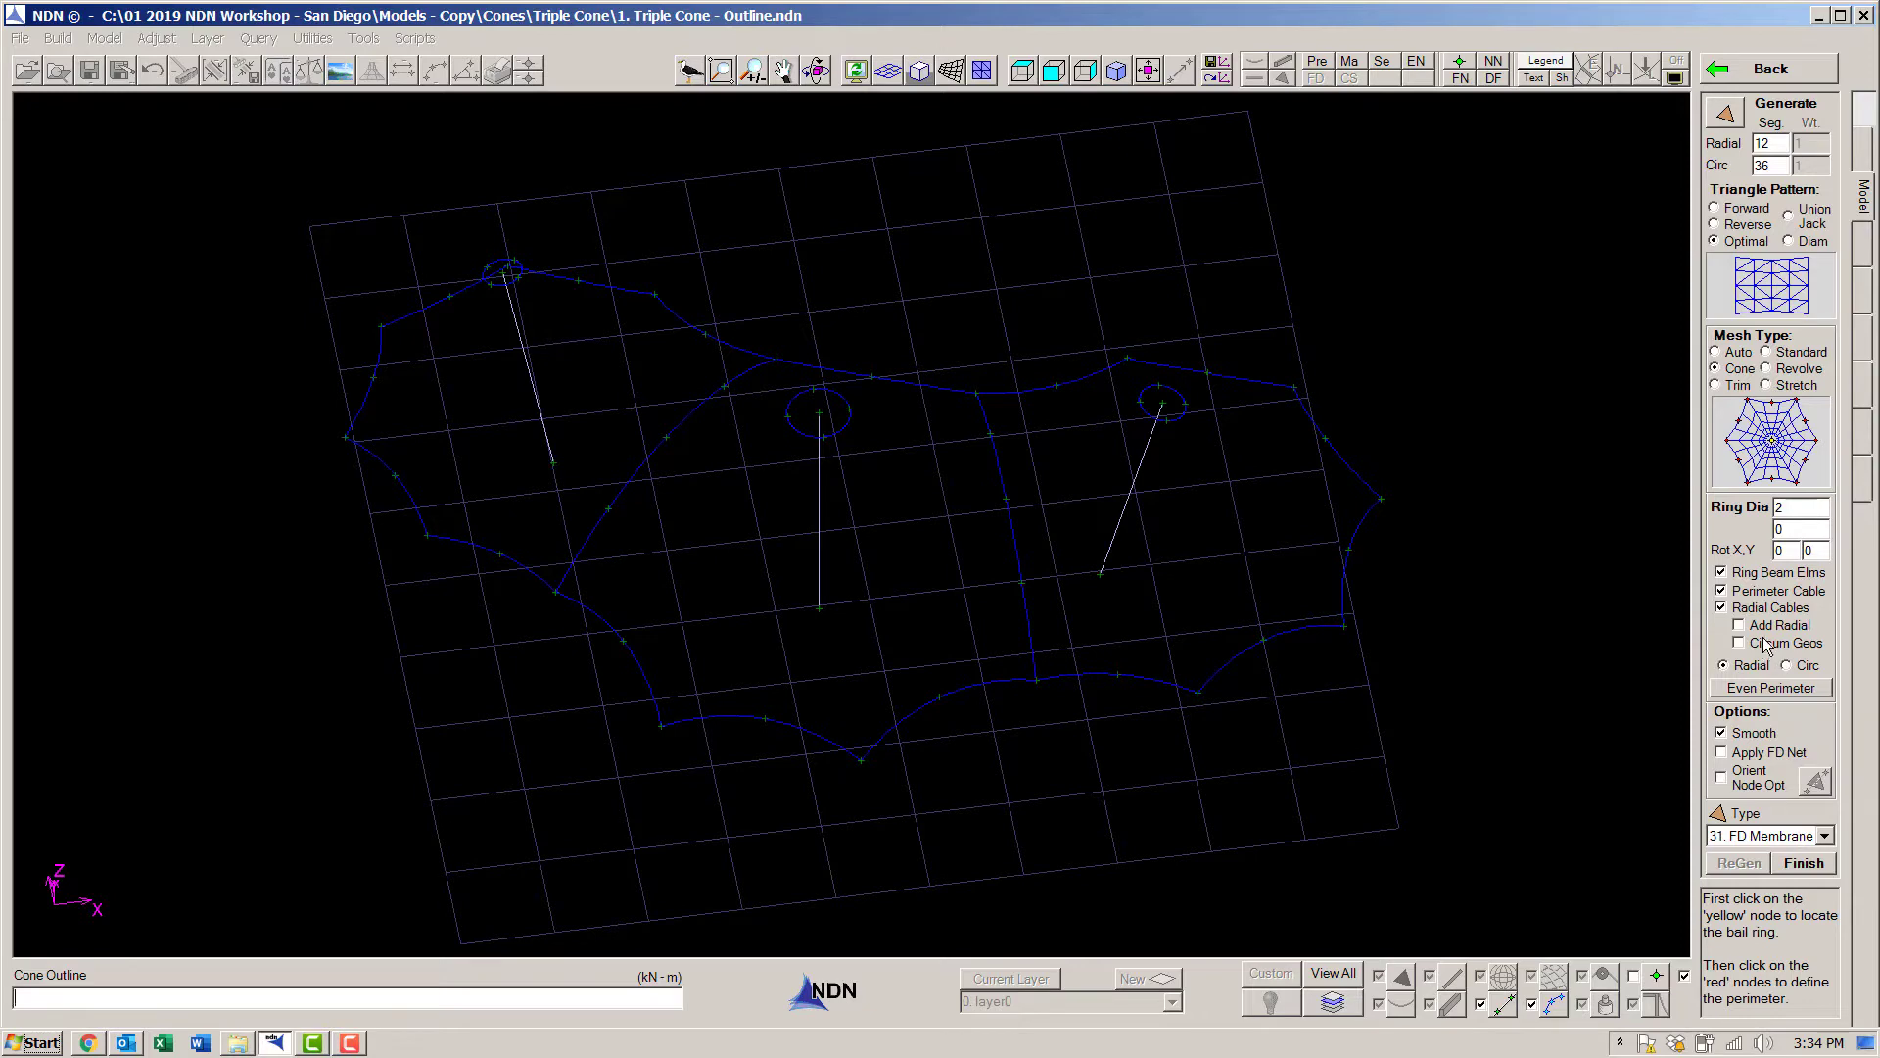
{"action": "left_click", "coordinate": [1752, 609]}
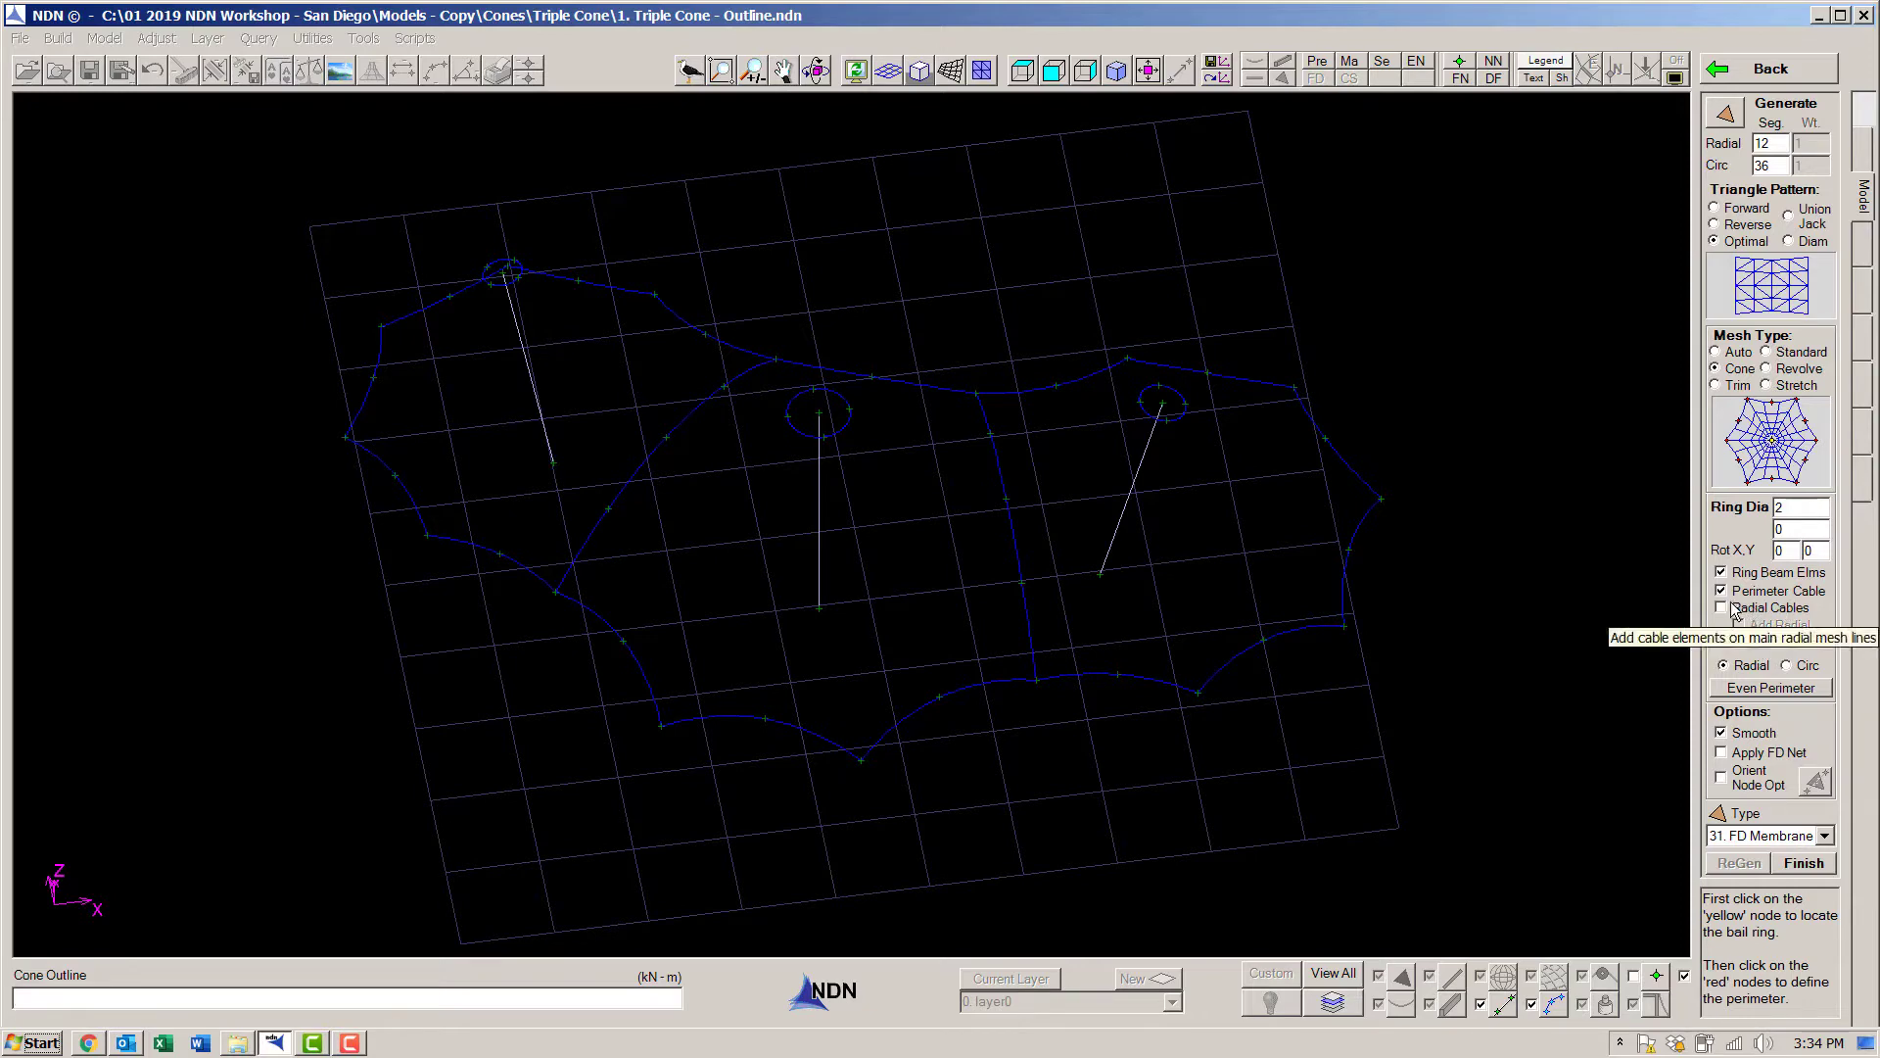
Generate the middle cone's FD membrane mesh with ring diameter 2, 12 radial and 36 circumferential segments, from its mast-top node and perimeter nodes.
{"action": "left_click", "coordinate": [818, 419]}
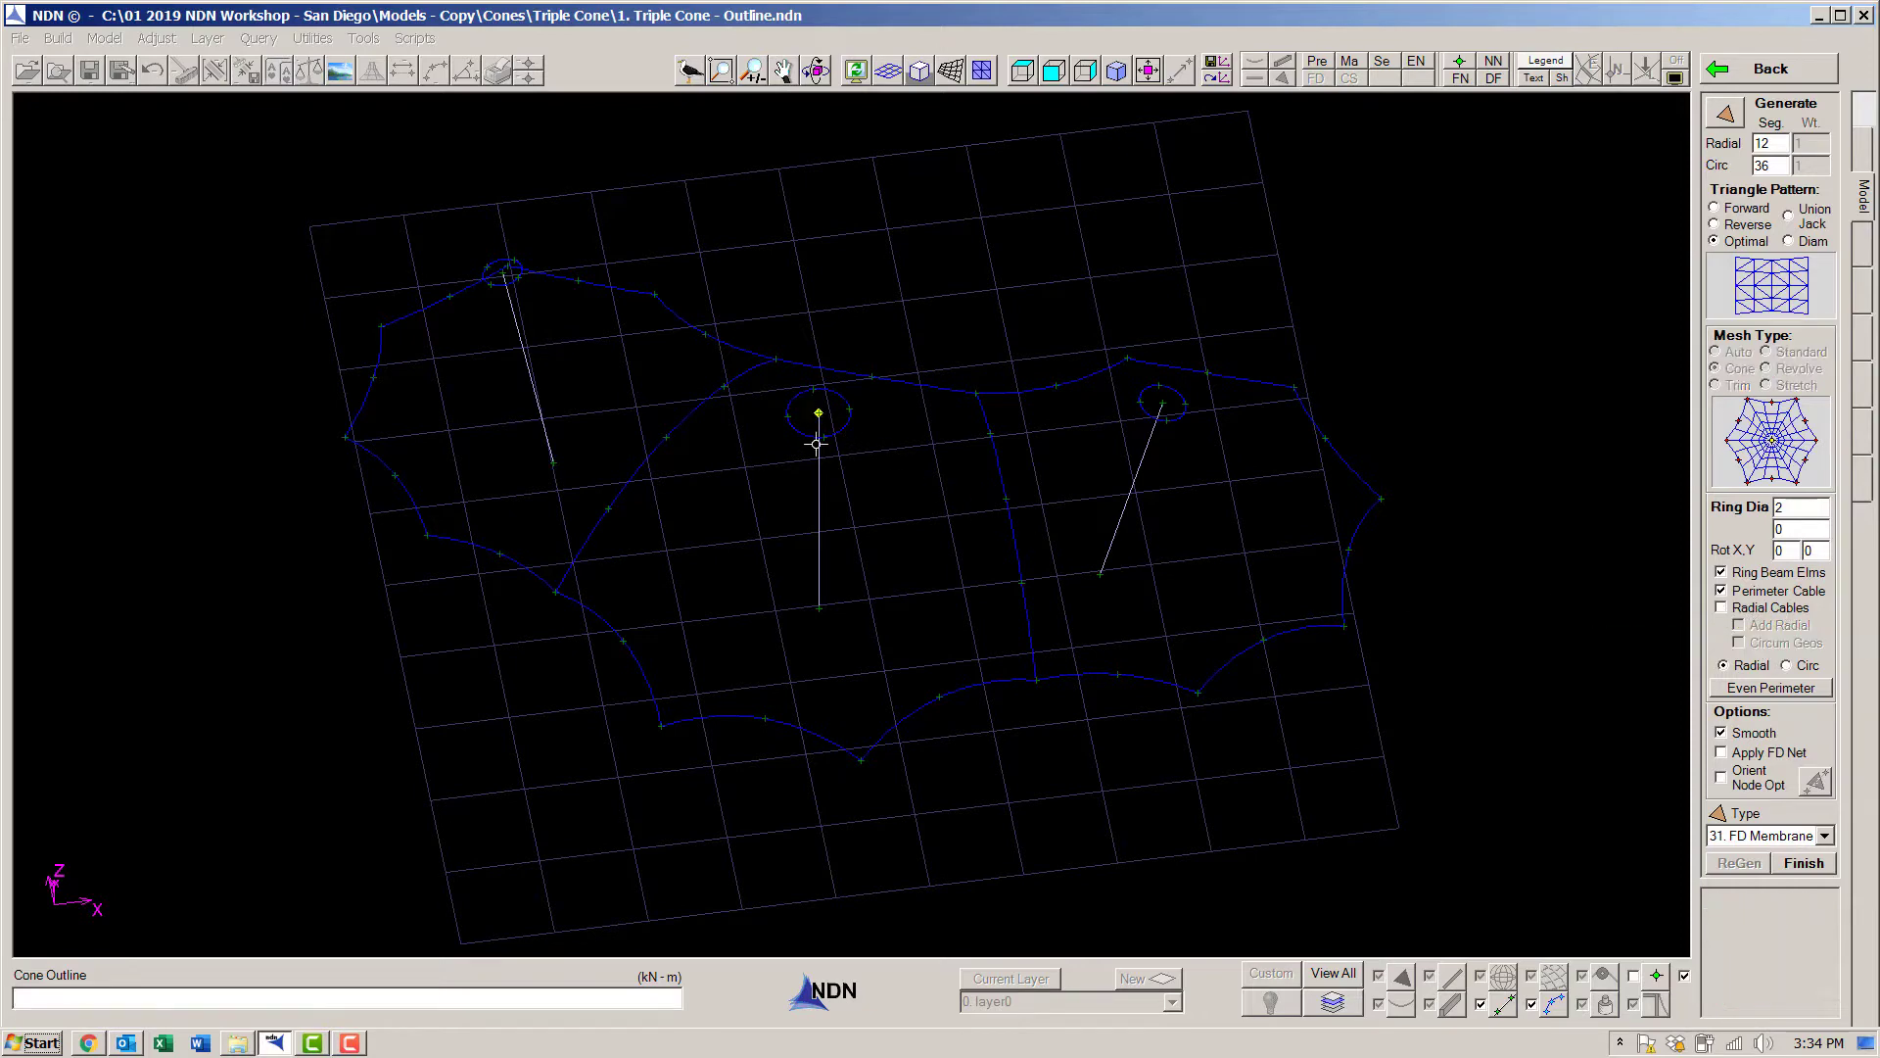
{"action": "left_click", "coordinate": [857, 757]}
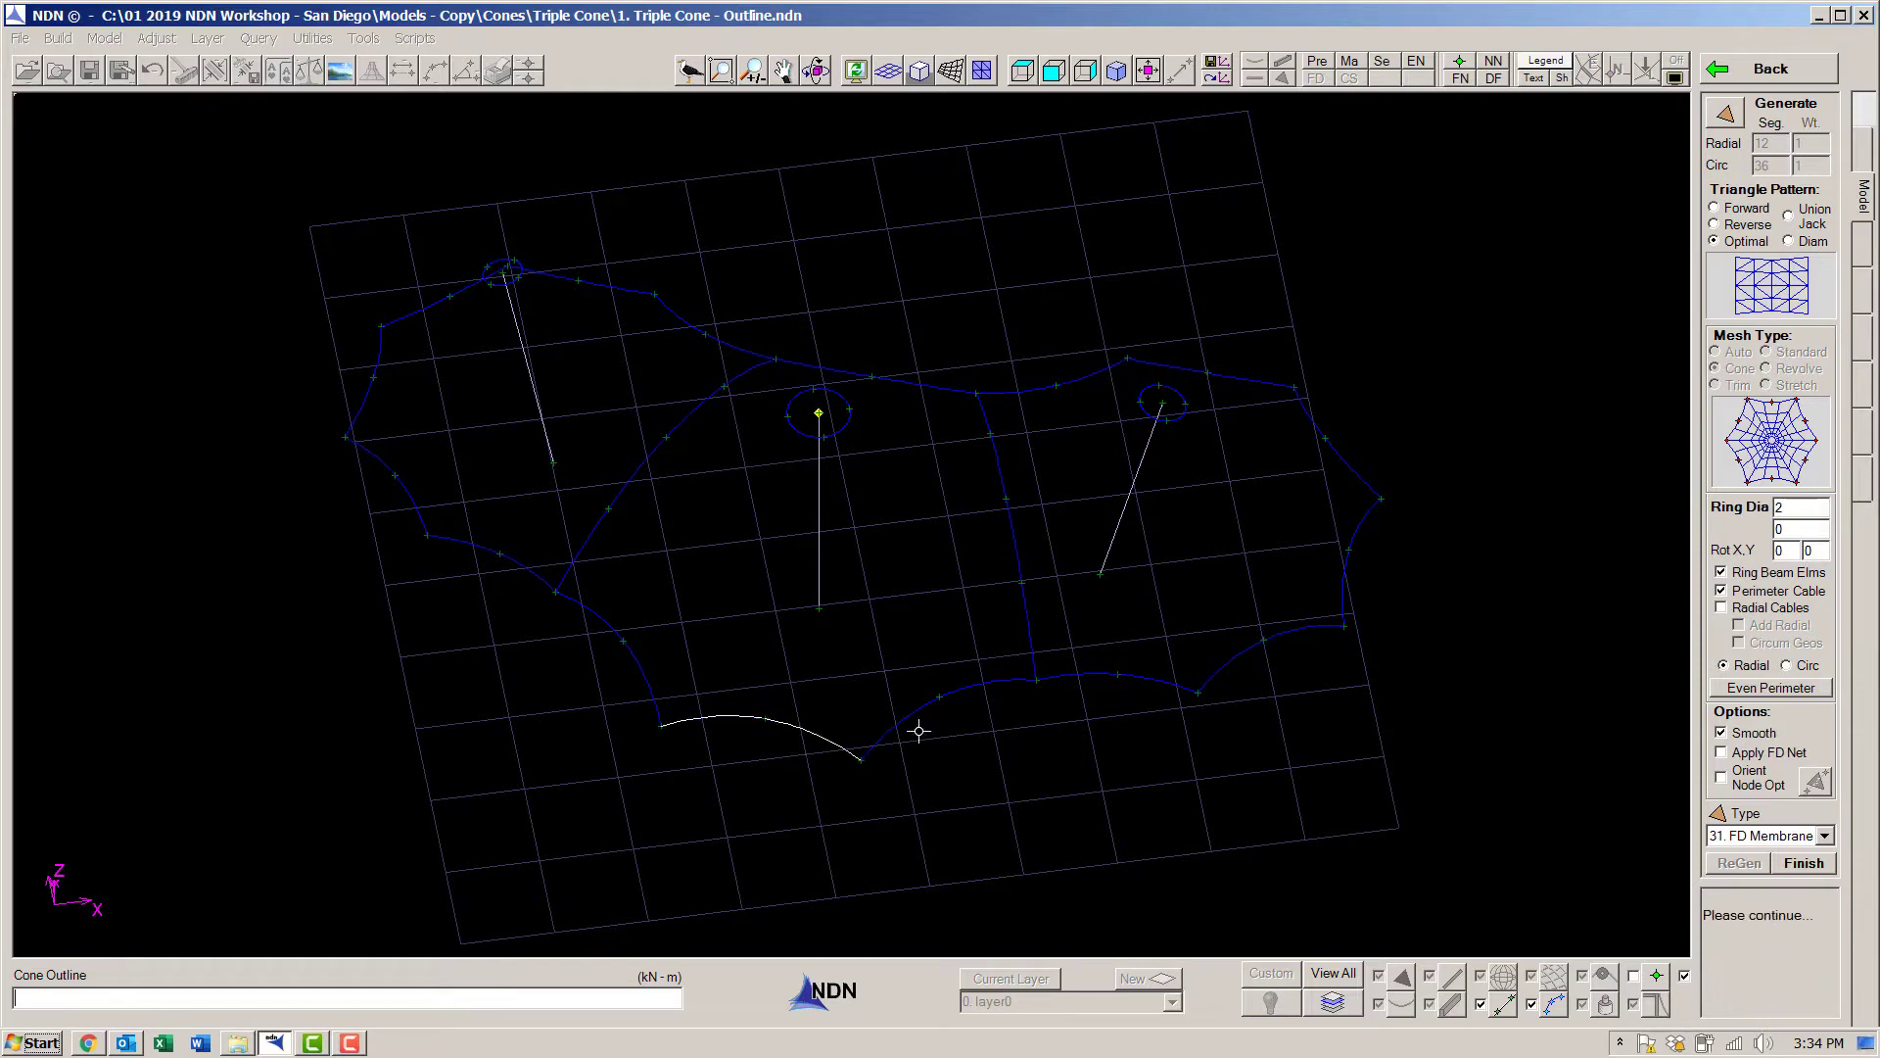
{"action": "left_click", "coordinate": [1028, 681]}
{"action": "left_click", "coordinate": [1008, 497]}
{"action": "left_click", "coordinate": [979, 396]}
{"action": "left_click", "coordinate": [764, 357]}
{"action": "left_click", "coordinate": [672, 424]}
{"action": "left_click", "coordinate": [556, 592]}
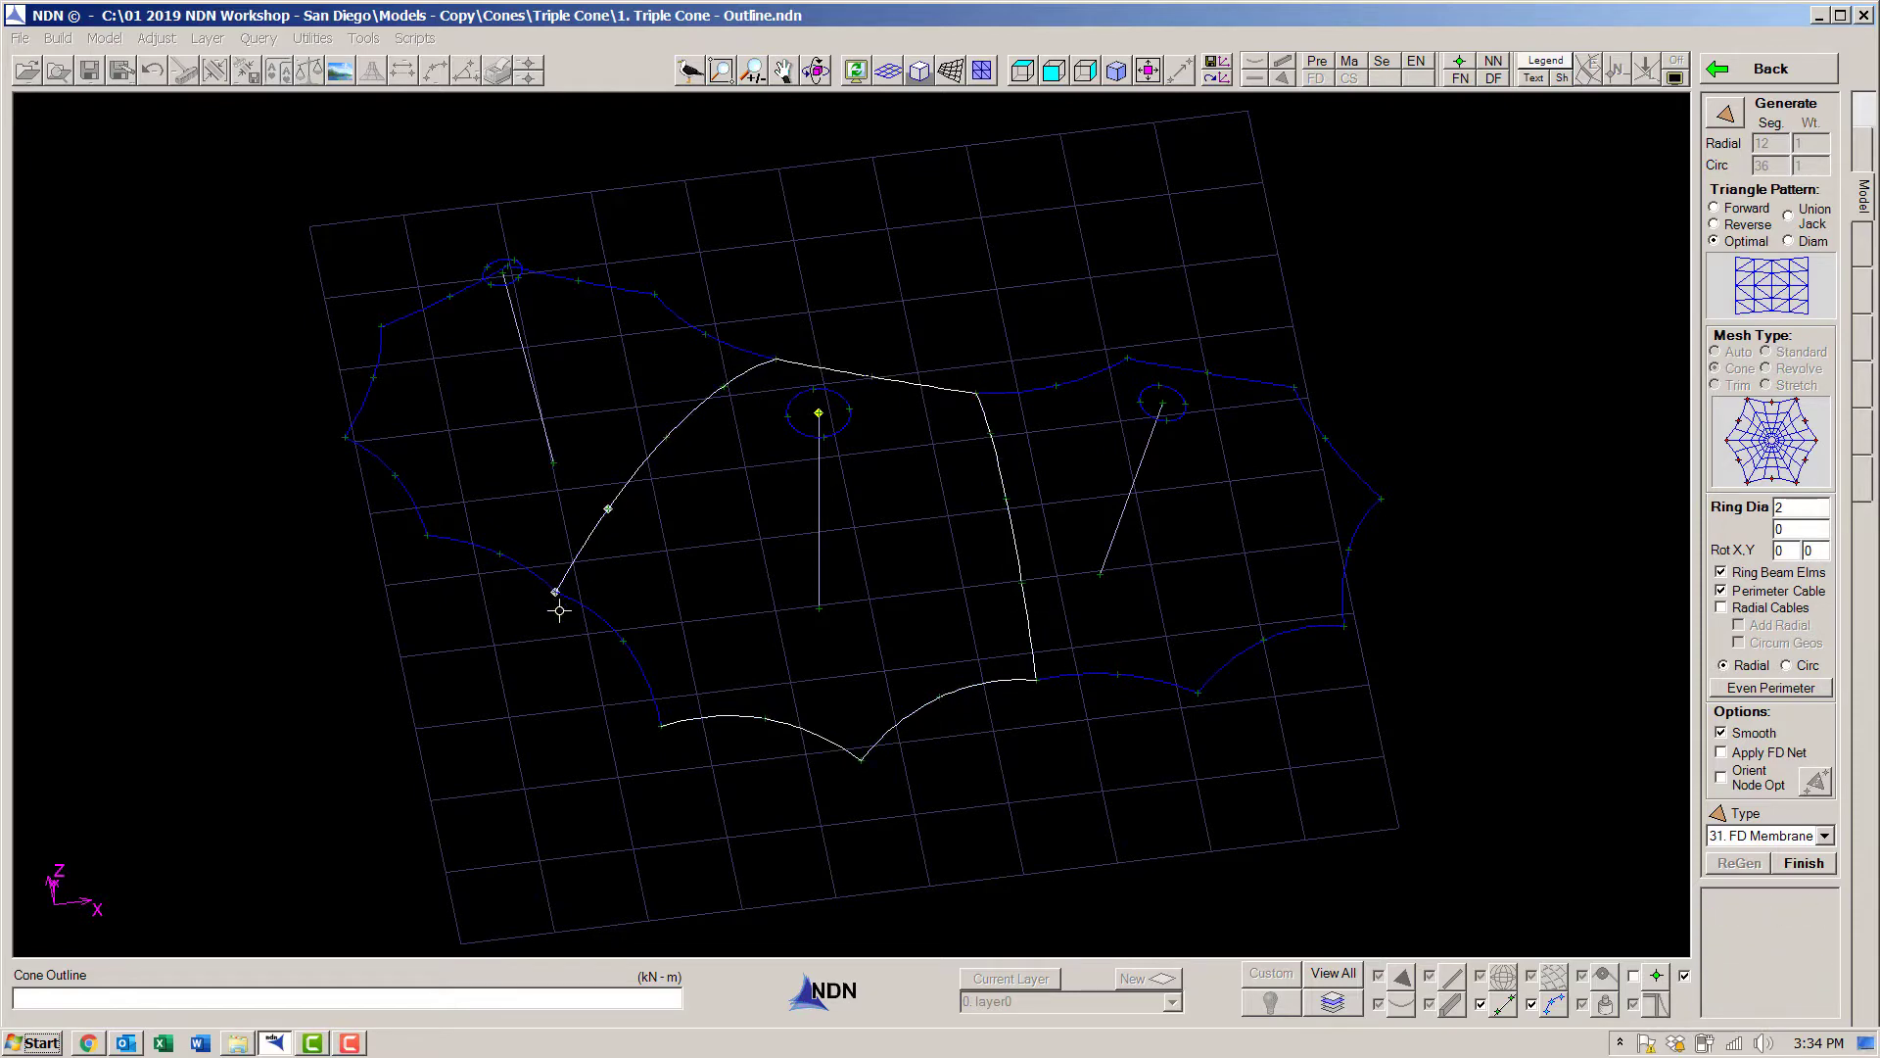
{"action": "left_click", "coordinate": [662, 727]}
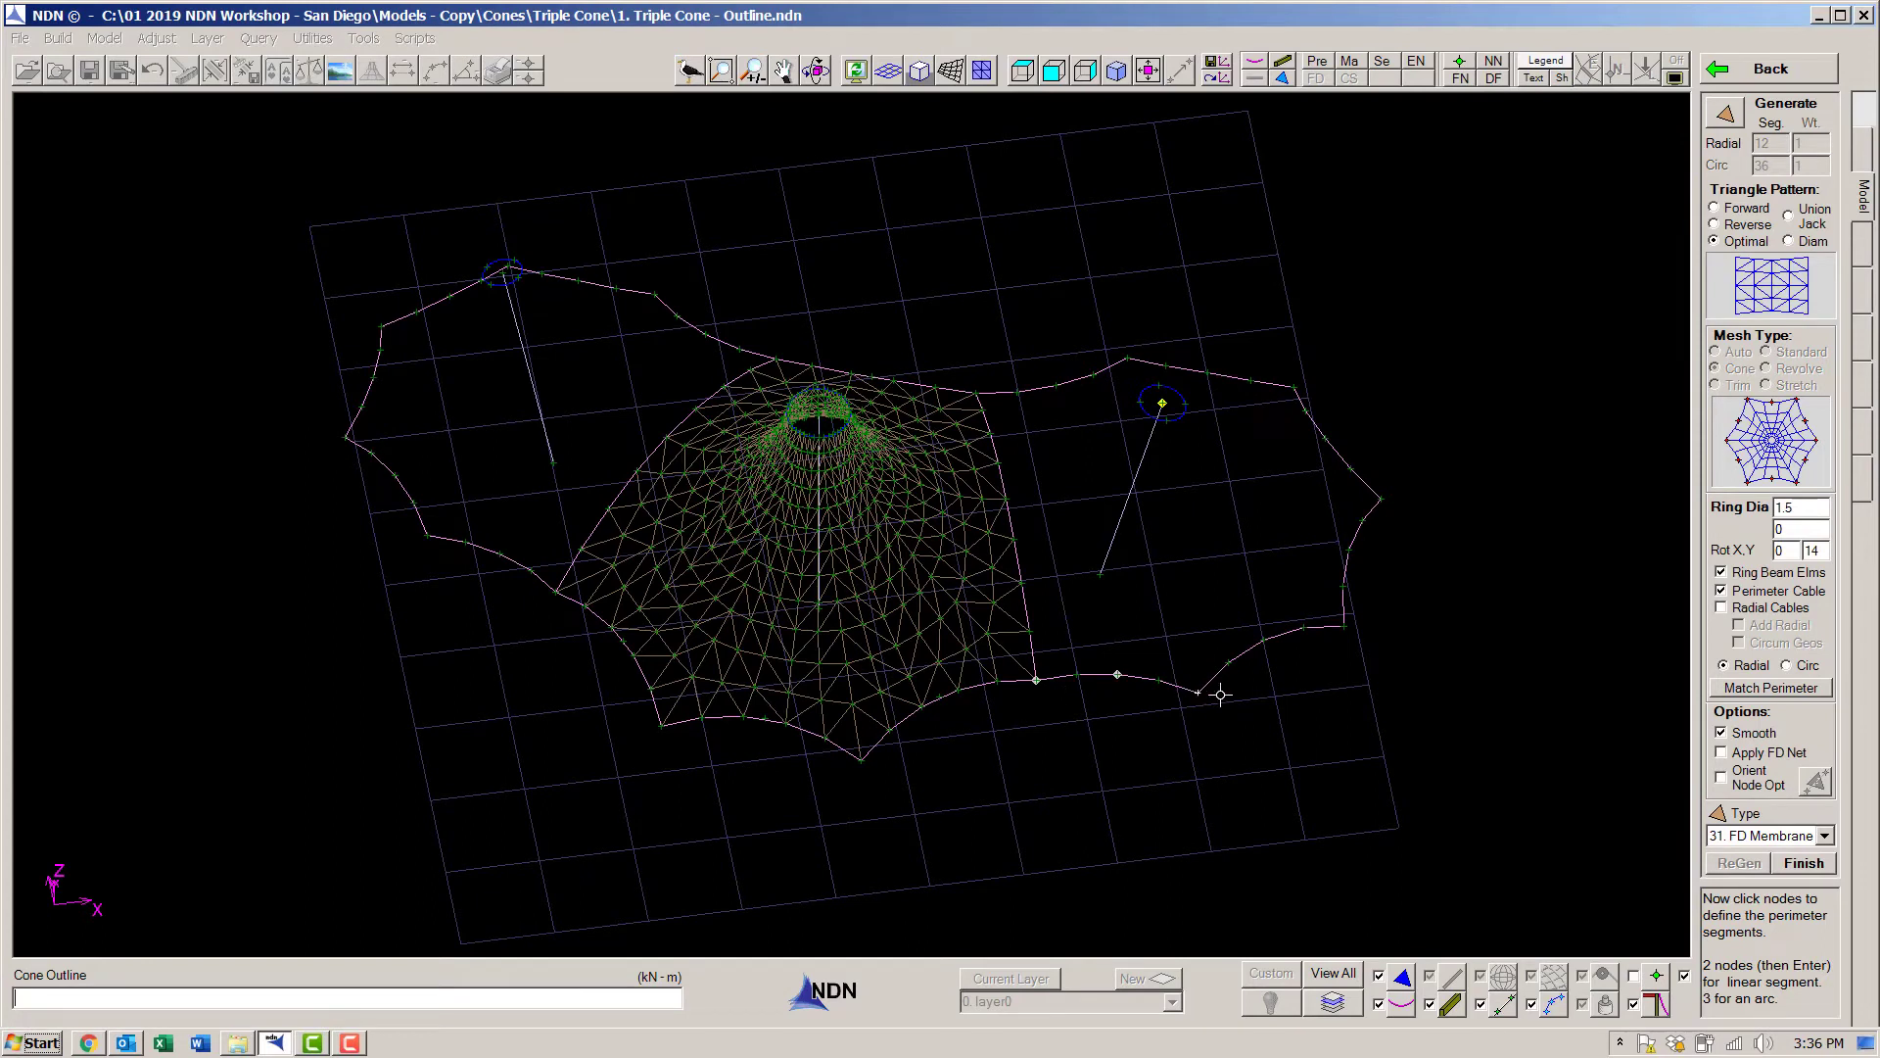
Generate the right cone's FD membrane mesh around its perimeter nodes with ring diameter 1.5 and ring rotation 0, 14.
{"action": "left_click", "coordinate": [1263, 641]}
{"action": "left_click", "coordinate": [1343, 626]}
{"action": "left_click", "coordinate": [1381, 501]}
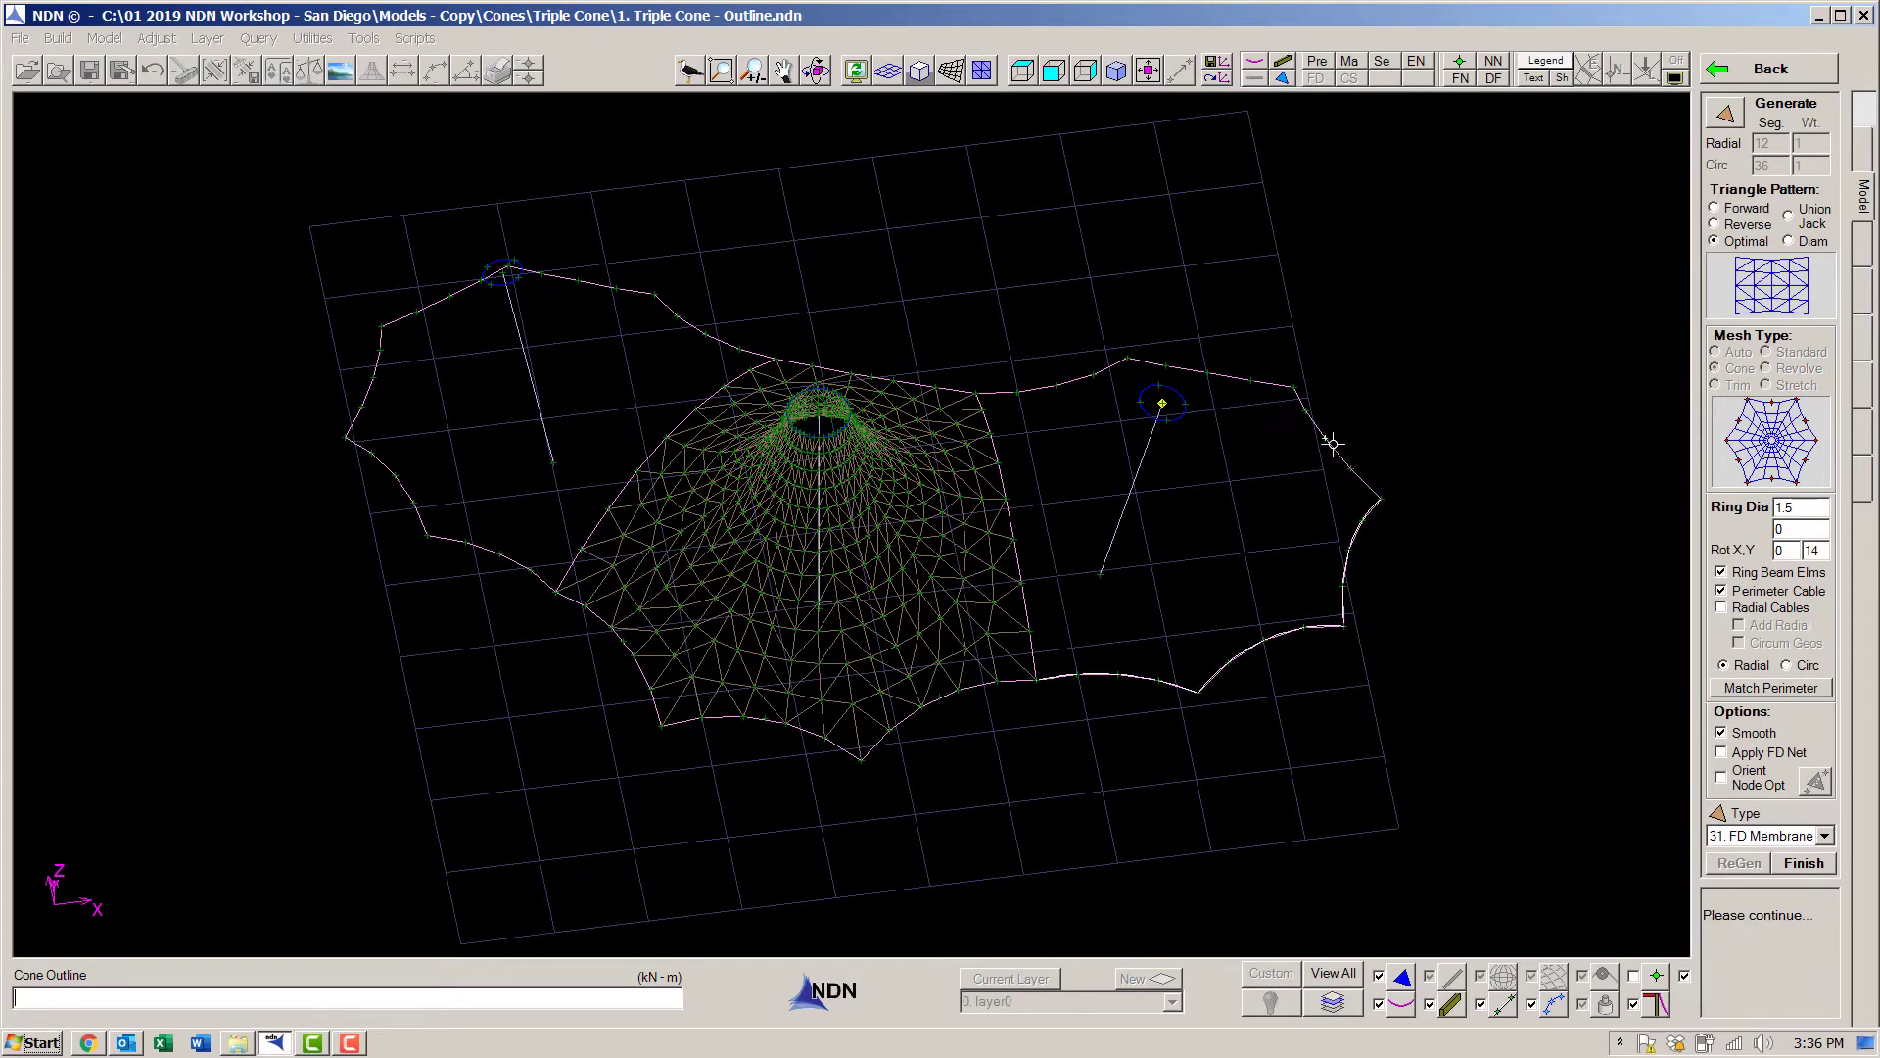
{"action": "left_click", "coordinate": [1298, 388]}
{"action": "left_click", "coordinate": [1127, 359]}
{"action": "left_click", "coordinate": [981, 386]}
{"action": "left_click", "coordinate": [1034, 677]}
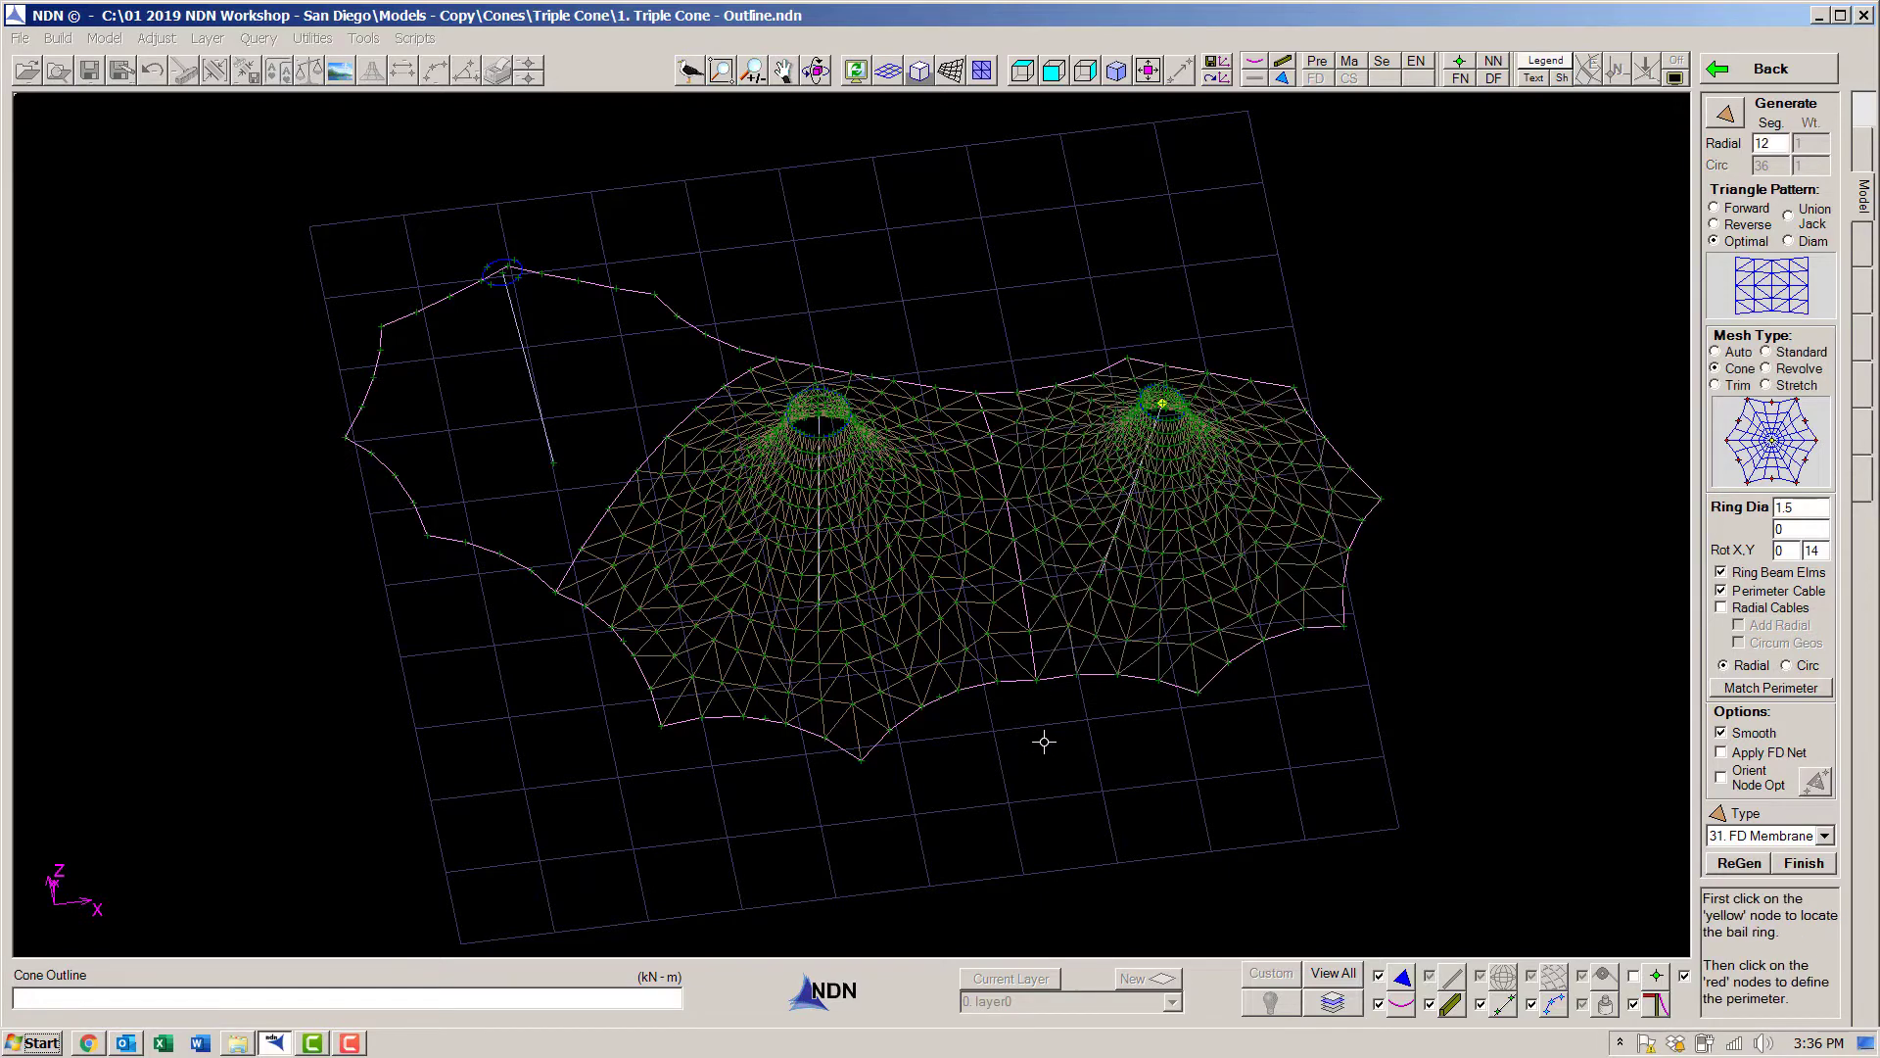
Generate the left cone's FD membrane mesh with ring diameter 1.25 and ring rotation -10, -10, and finish the mesh generation.
{"action": "left_click", "coordinate": [501, 272]}
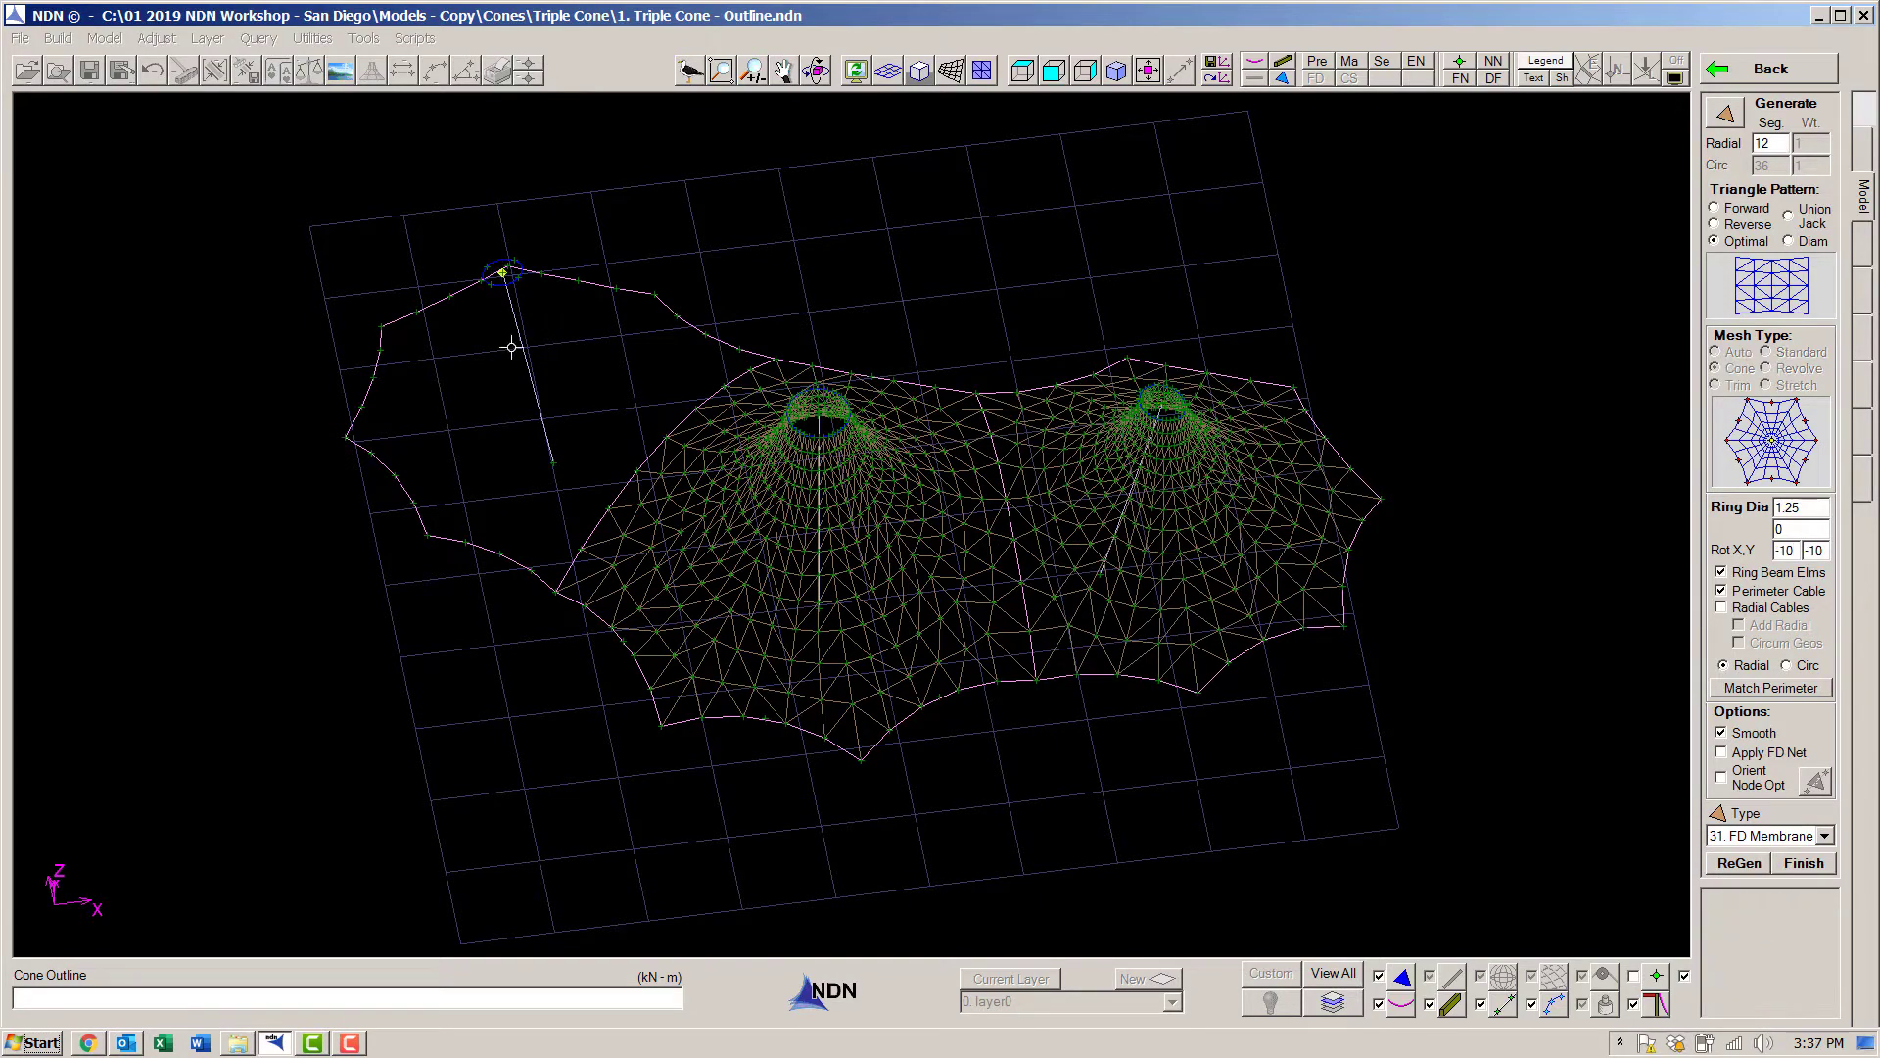
{"action": "left_click", "coordinate": [424, 540]}
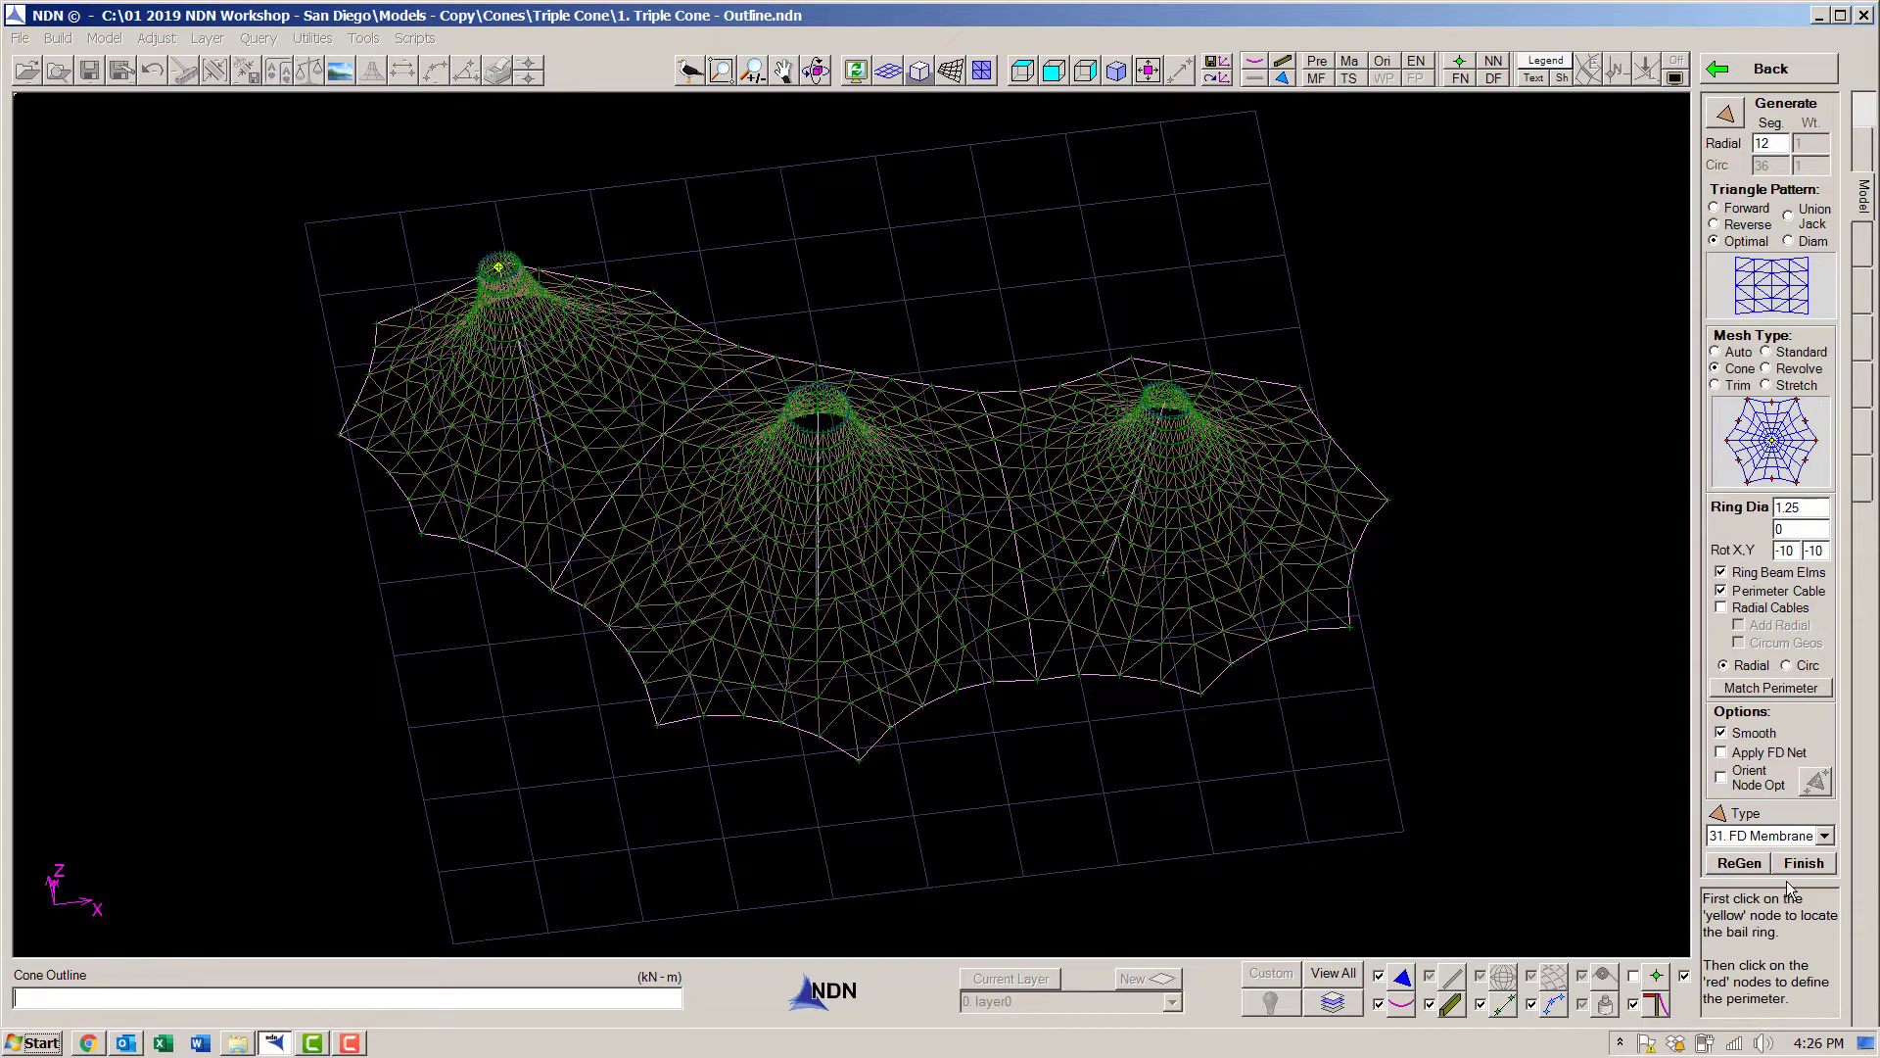
{"action": "left_click", "coordinate": [1791, 866]}
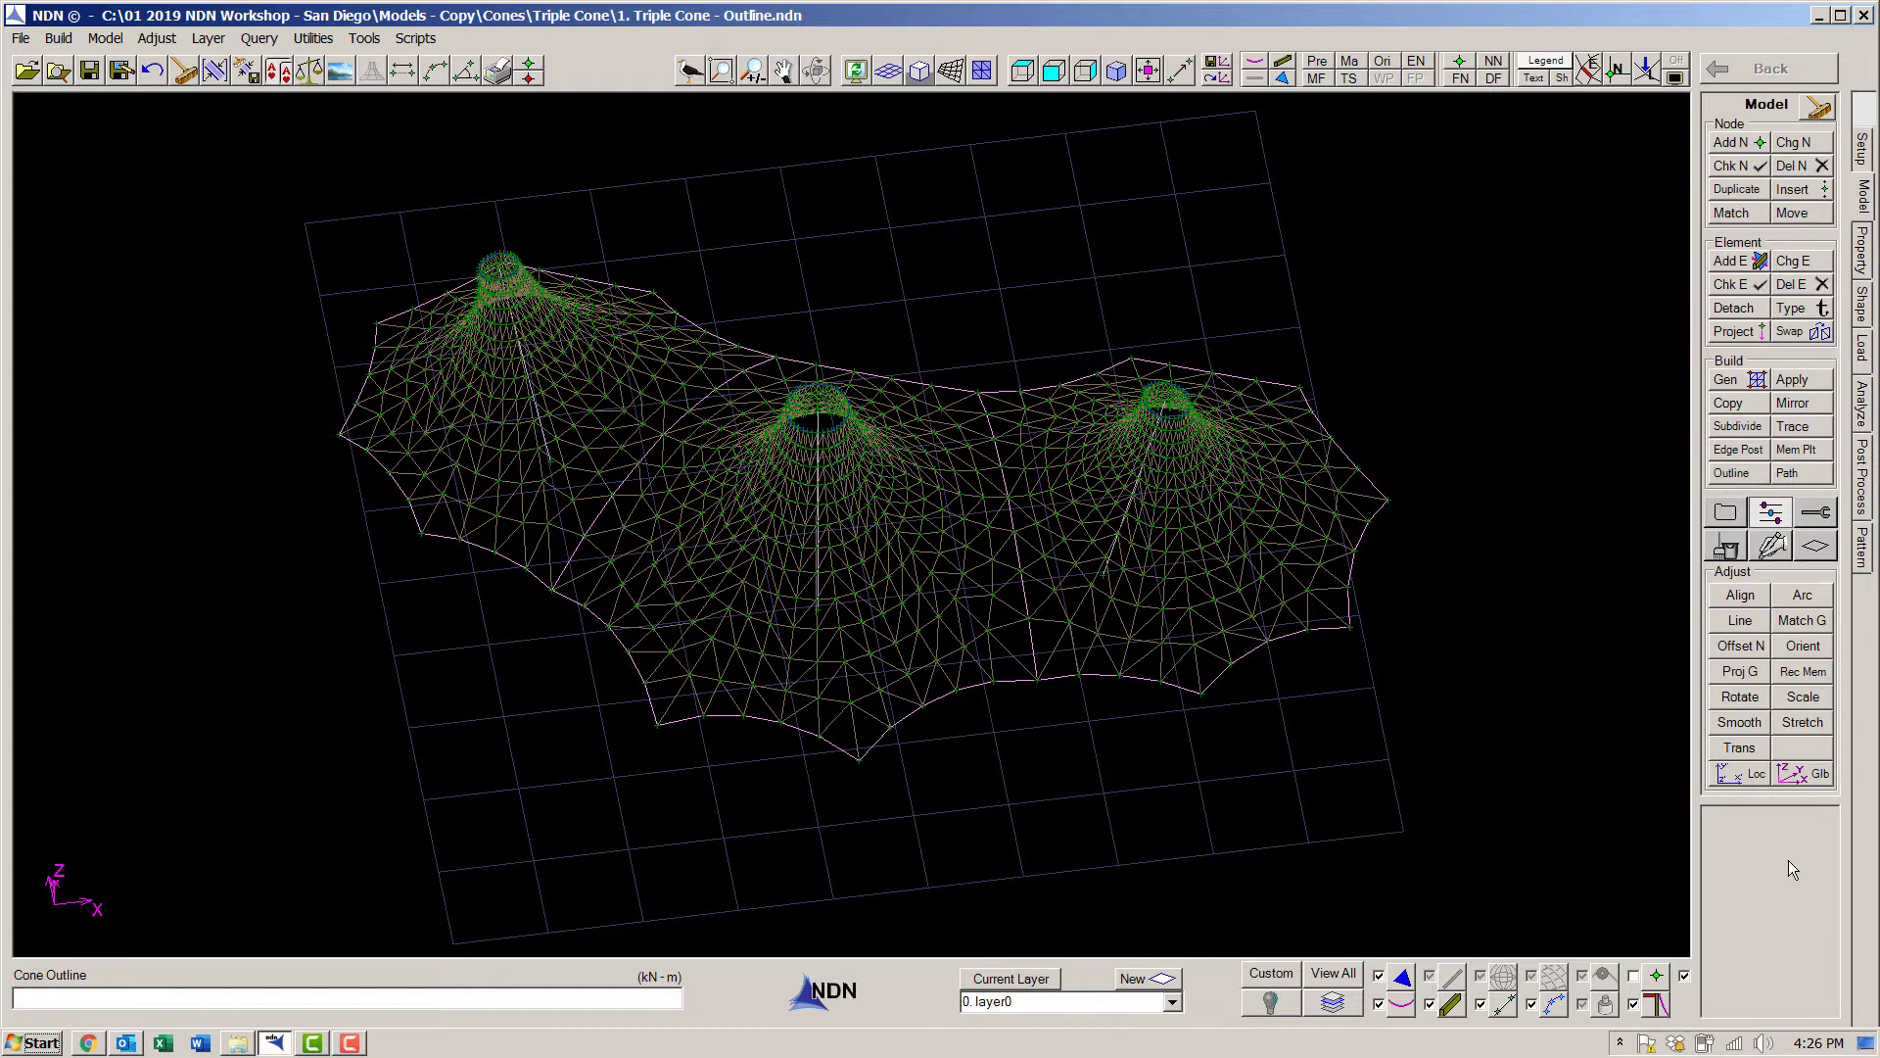
Delete the two groups of cable elements along the shared boundaries between the middle cone and its neighbours.
{"action": "left_click", "coordinate": [1777, 284]}
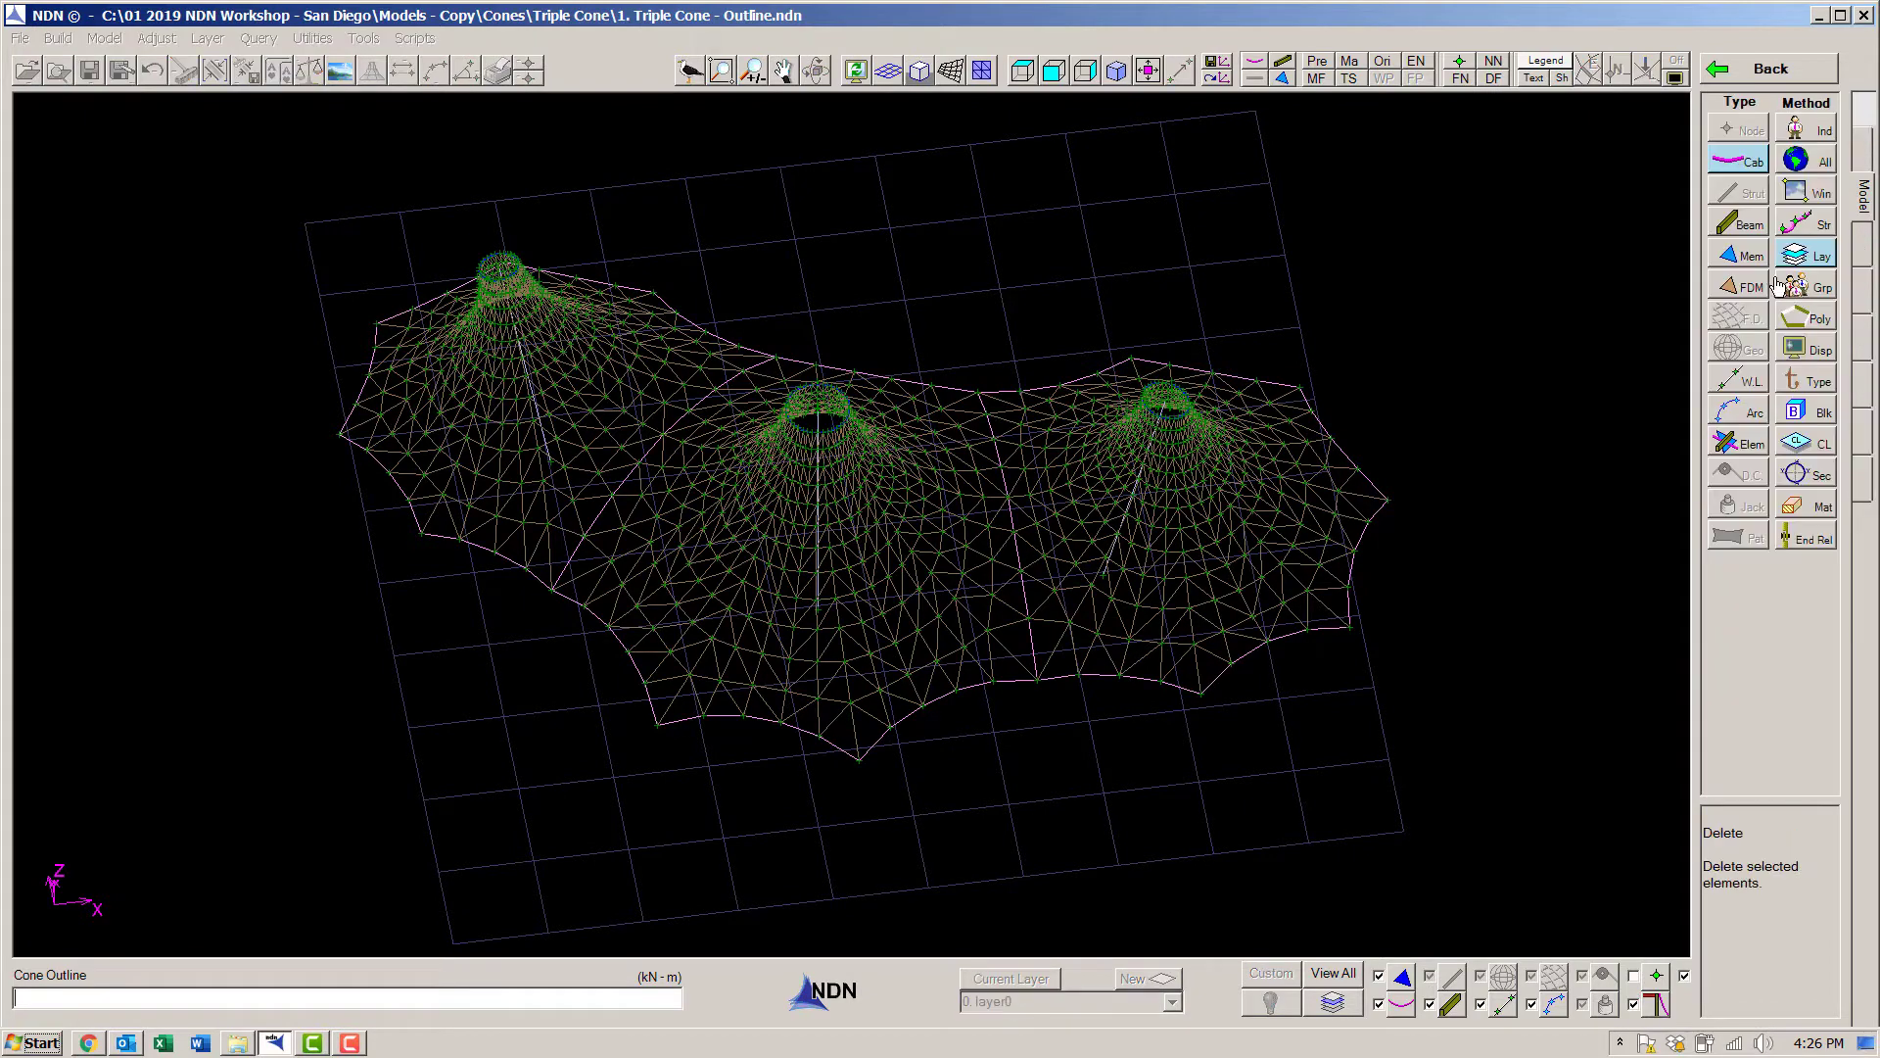
{"action": "left_click", "coordinate": [1731, 159]}
{"action": "left_click", "coordinate": [1805, 281]}
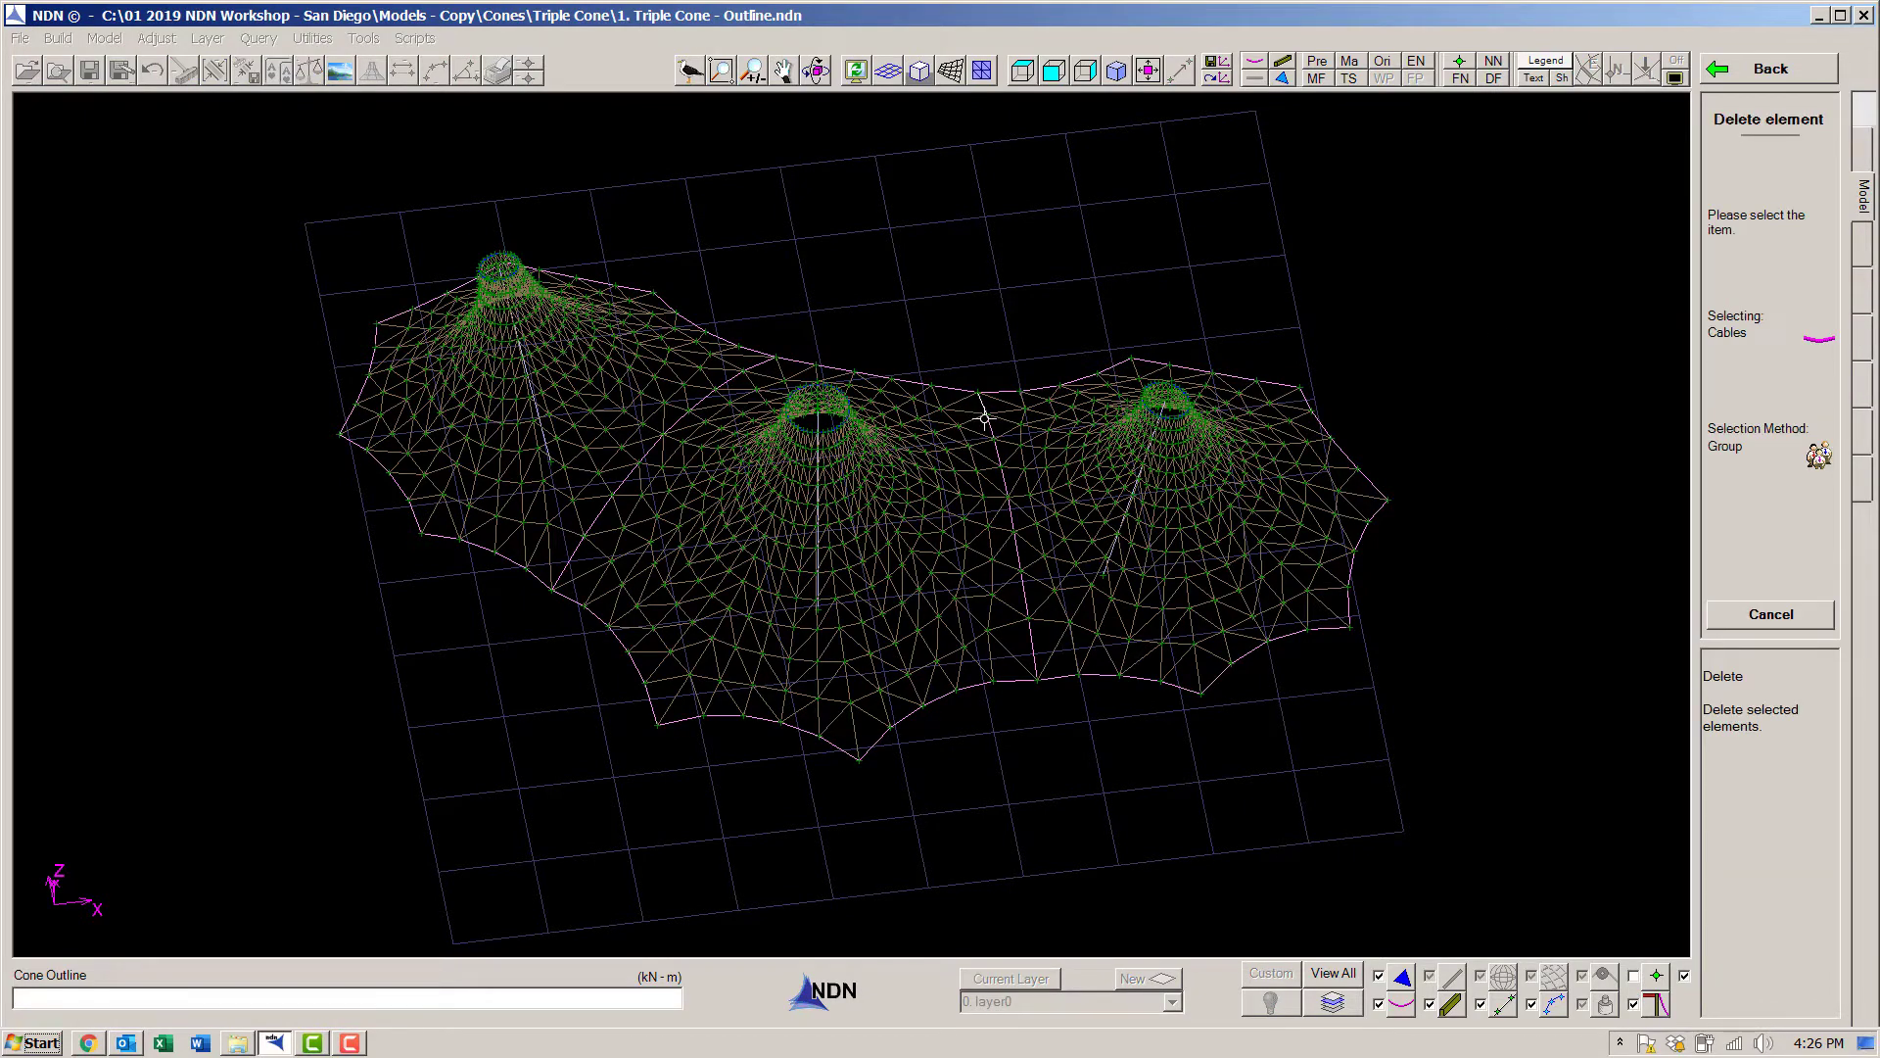
{"action": "left_click", "coordinate": [983, 411]}
{"action": "key", "text": "Return"}
{"action": "left_click", "coordinate": [674, 429]}
{"action": "key", "text": "Return"}
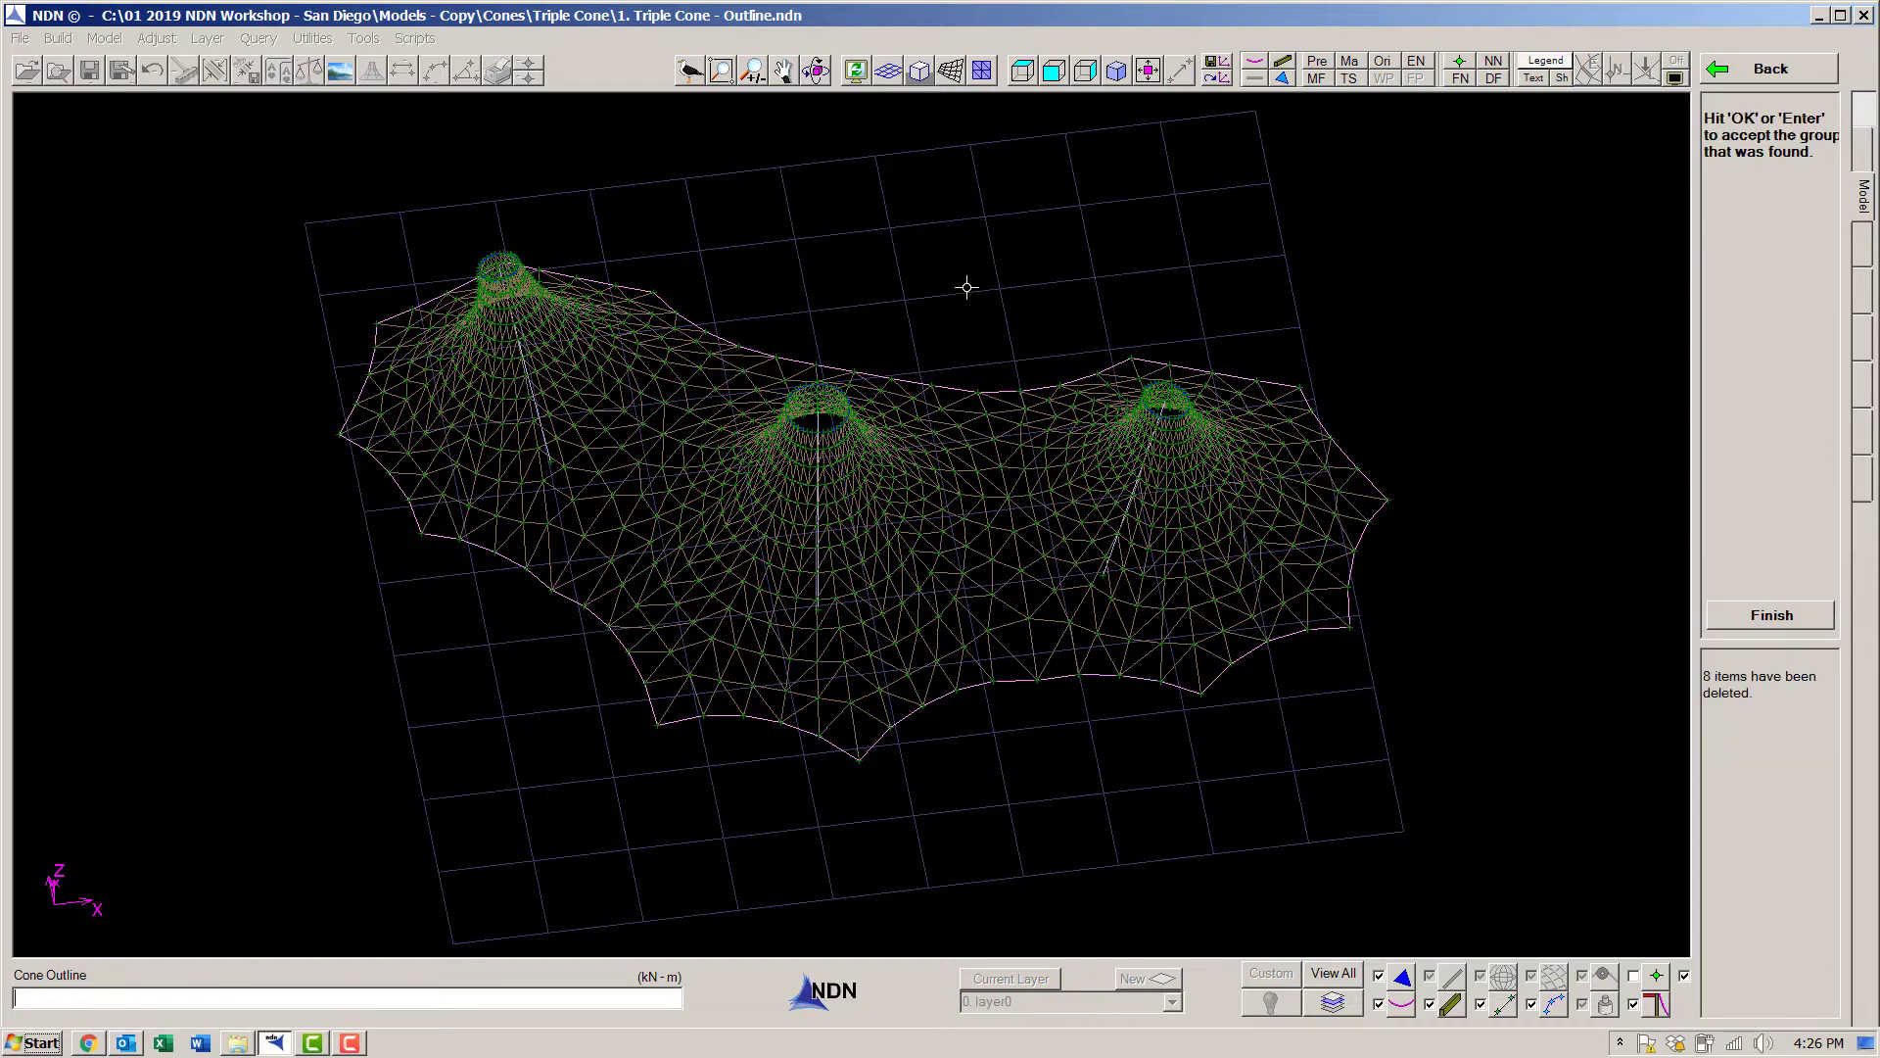
{"action": "key", "text": "Return"}
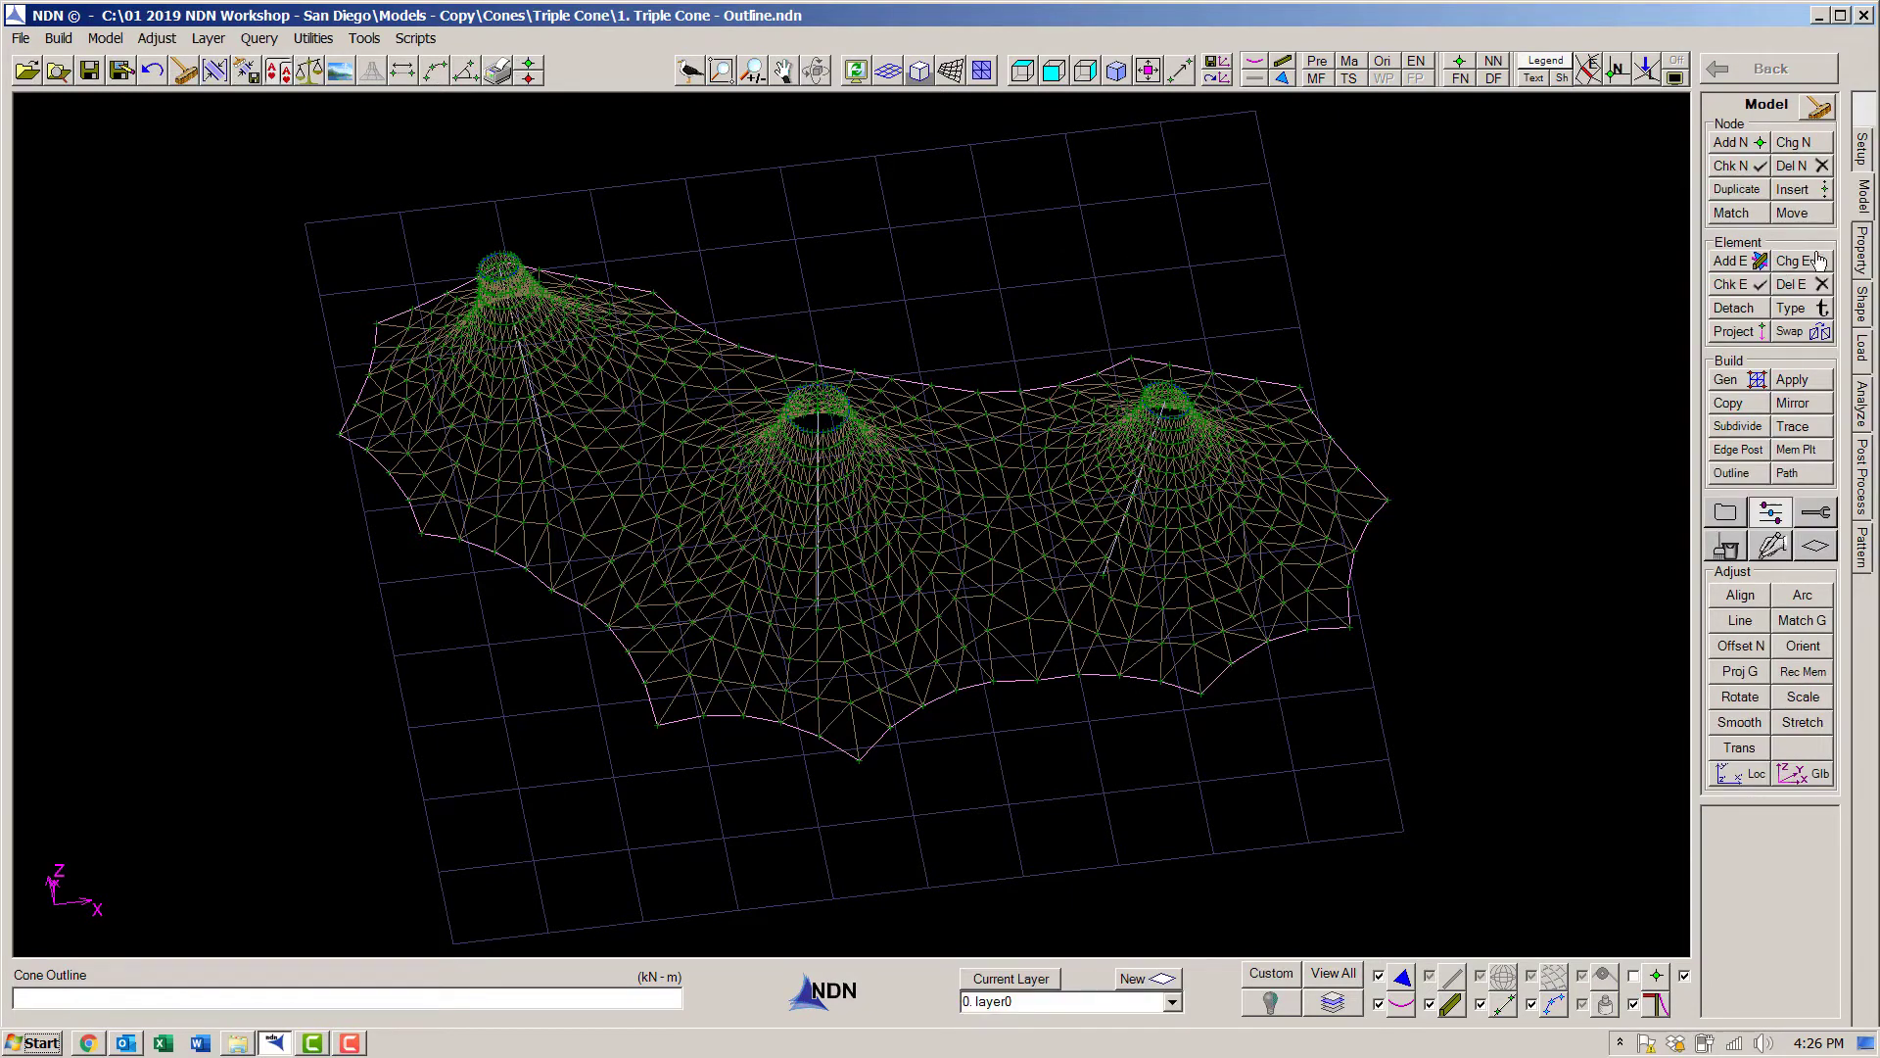
Assign the default properties and prestress with cable length/sag 14 and membrane prestress 2.00 by 2.00, and check the membrane force density display.
{"action": "left_click", "coordinate": [1863, 250]}
{"action": "left_click", "coordinate": [1773, 450]}
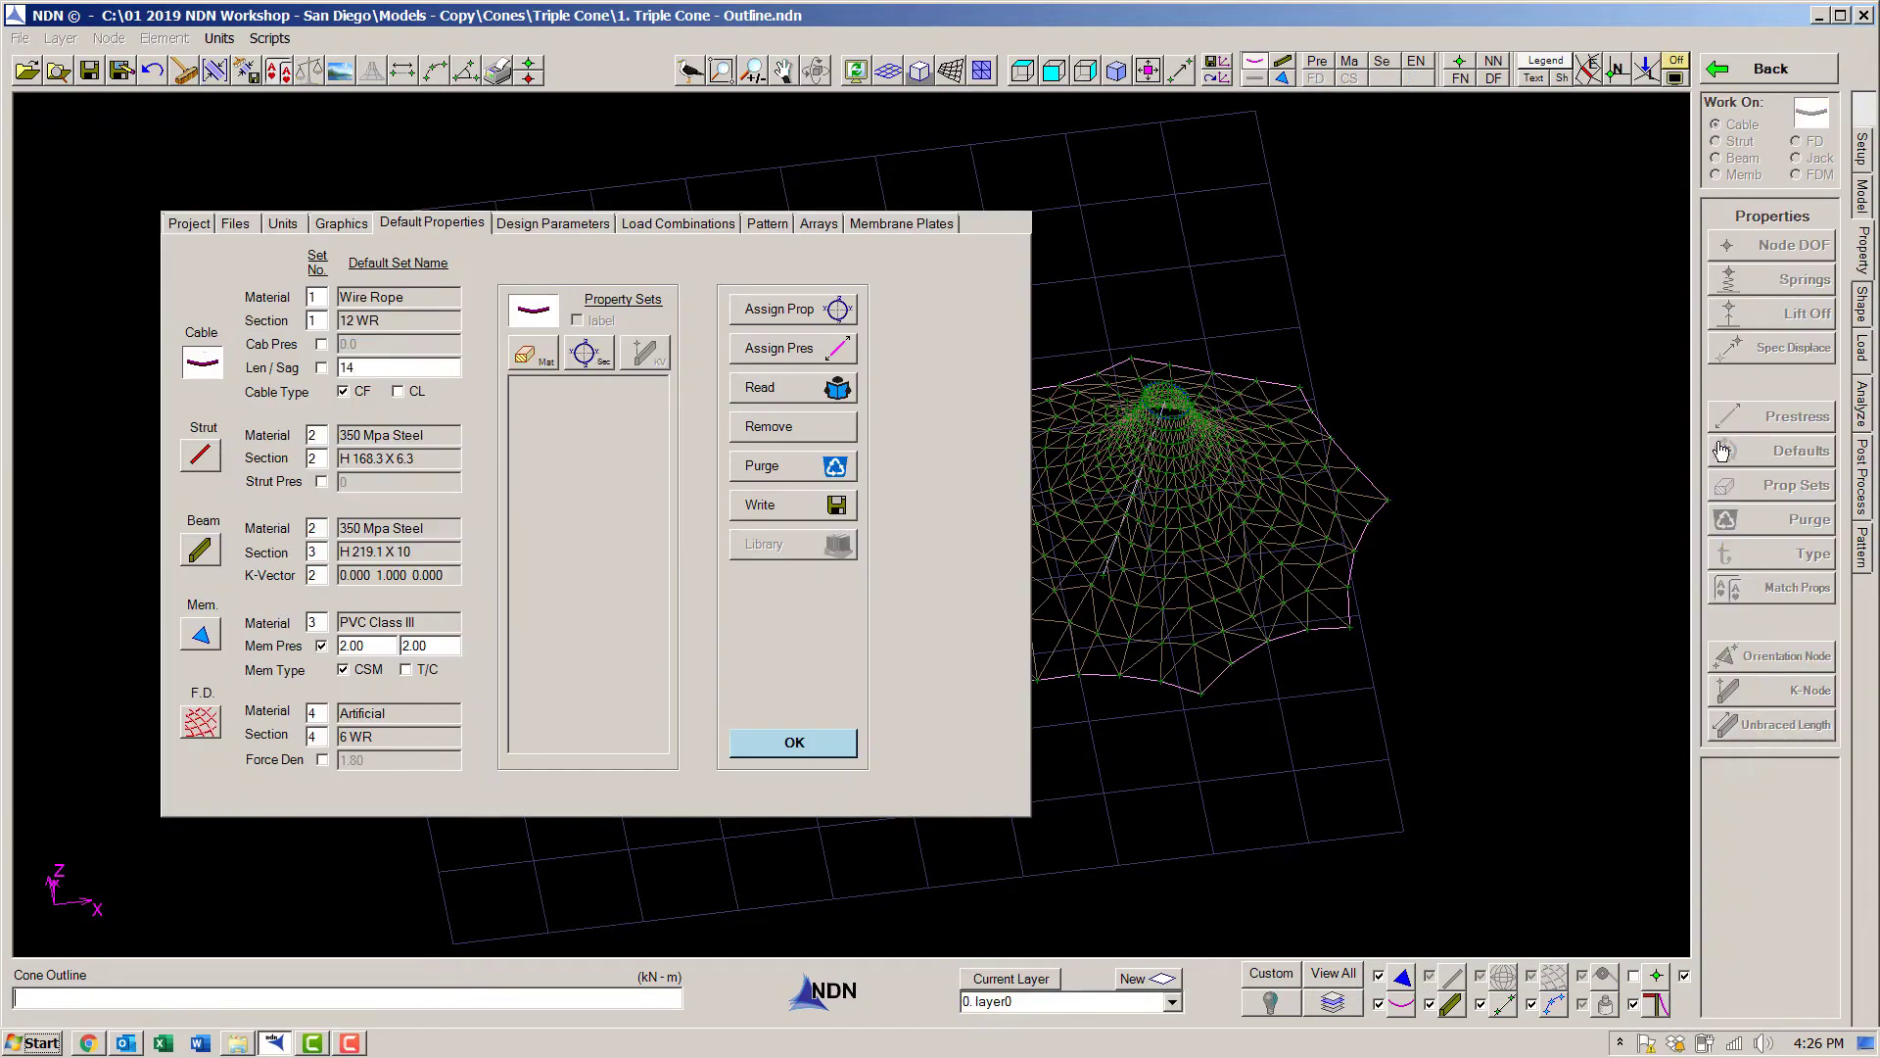
{"action": "left_click", "coordinate": [808, 309]}
{"action": "left_click", "coordinate": [773, 352]}
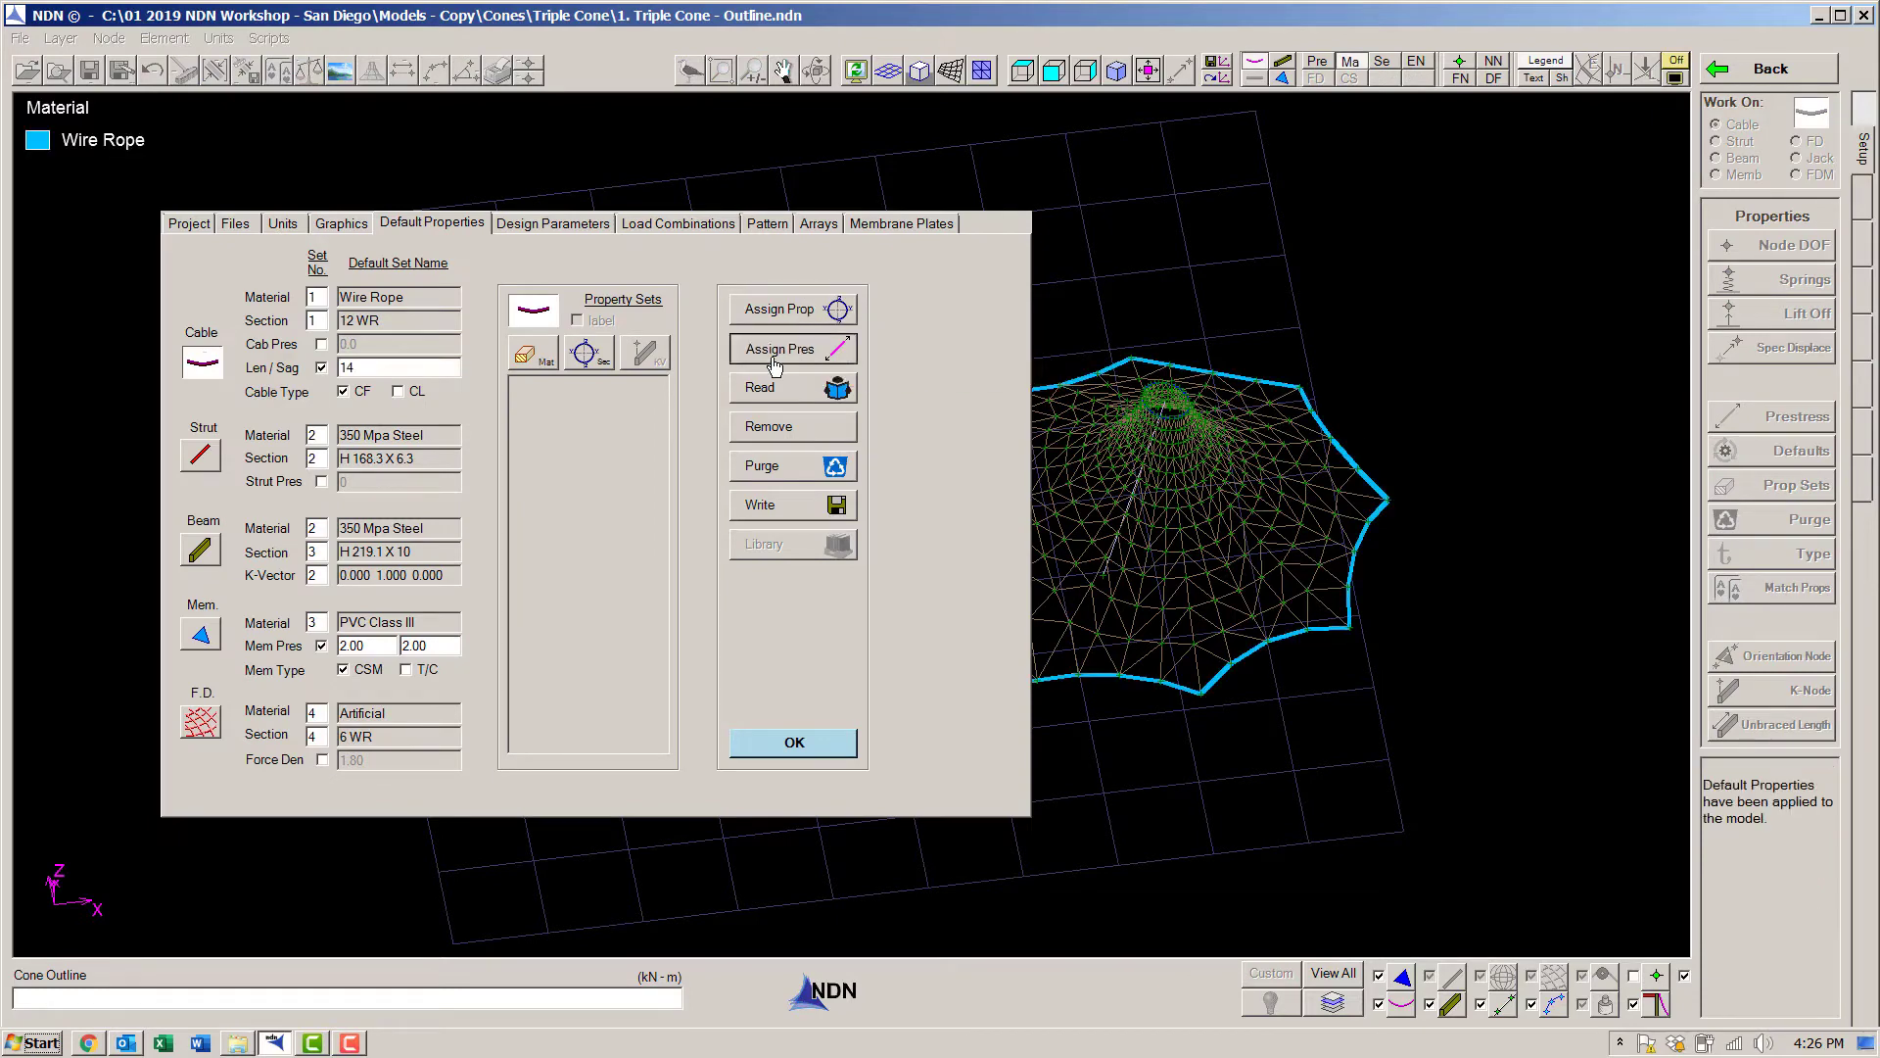
{"action": "left_click", "coordinate": [795, 743]}
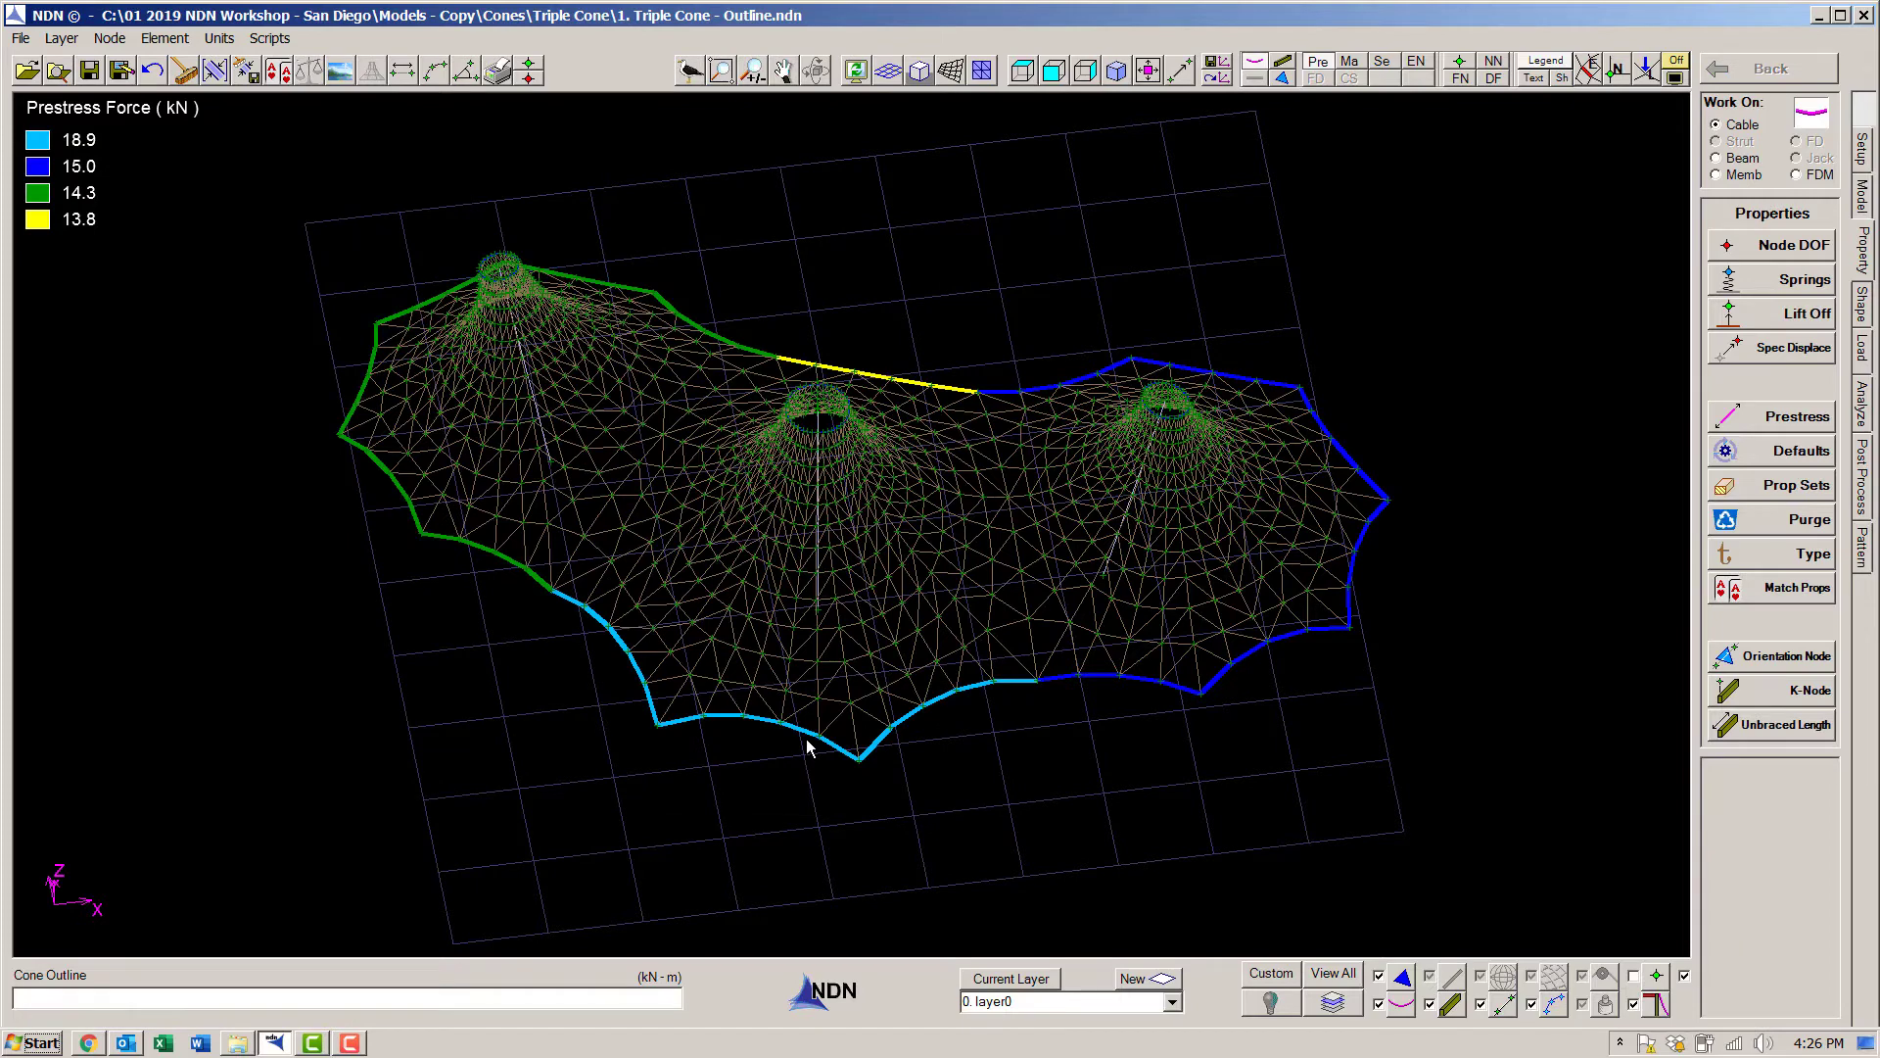
{"action": "left_click", "coordinate": [1319, 79]}
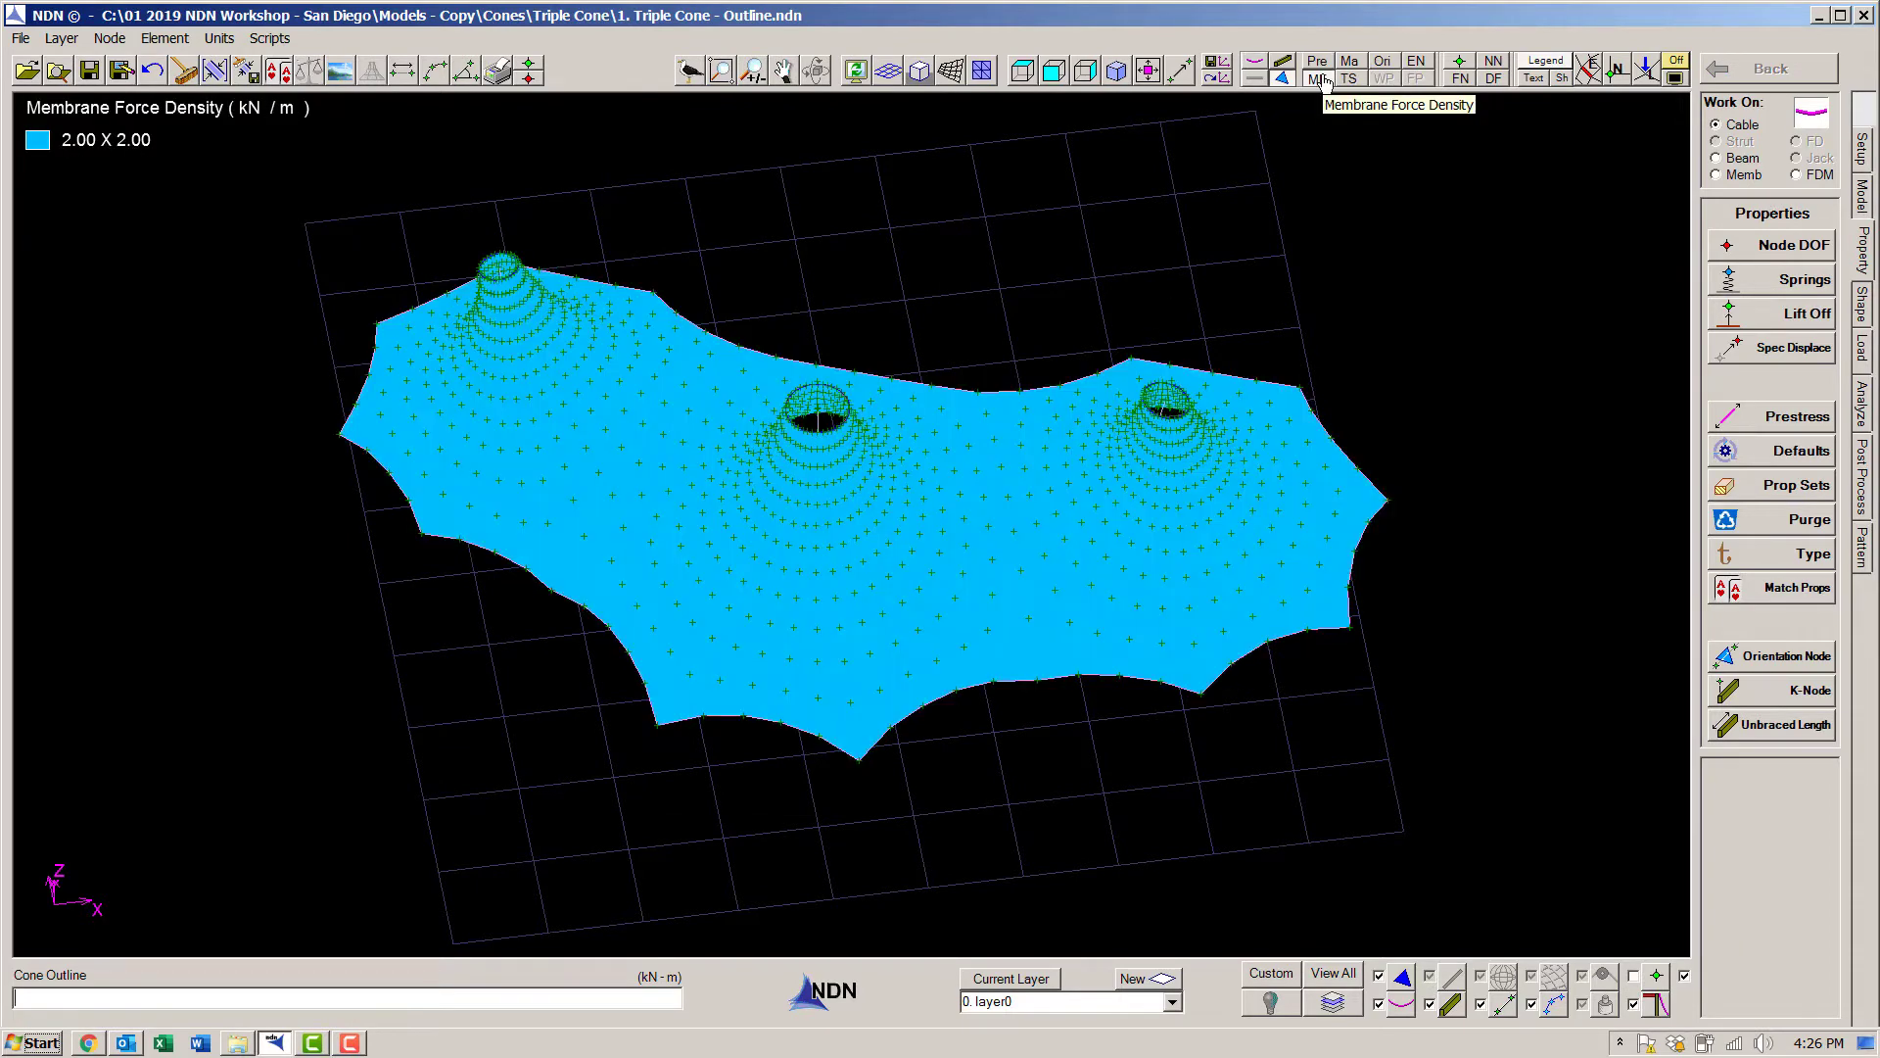
{"action": "left_click", "coordinate": [1676, 61]}
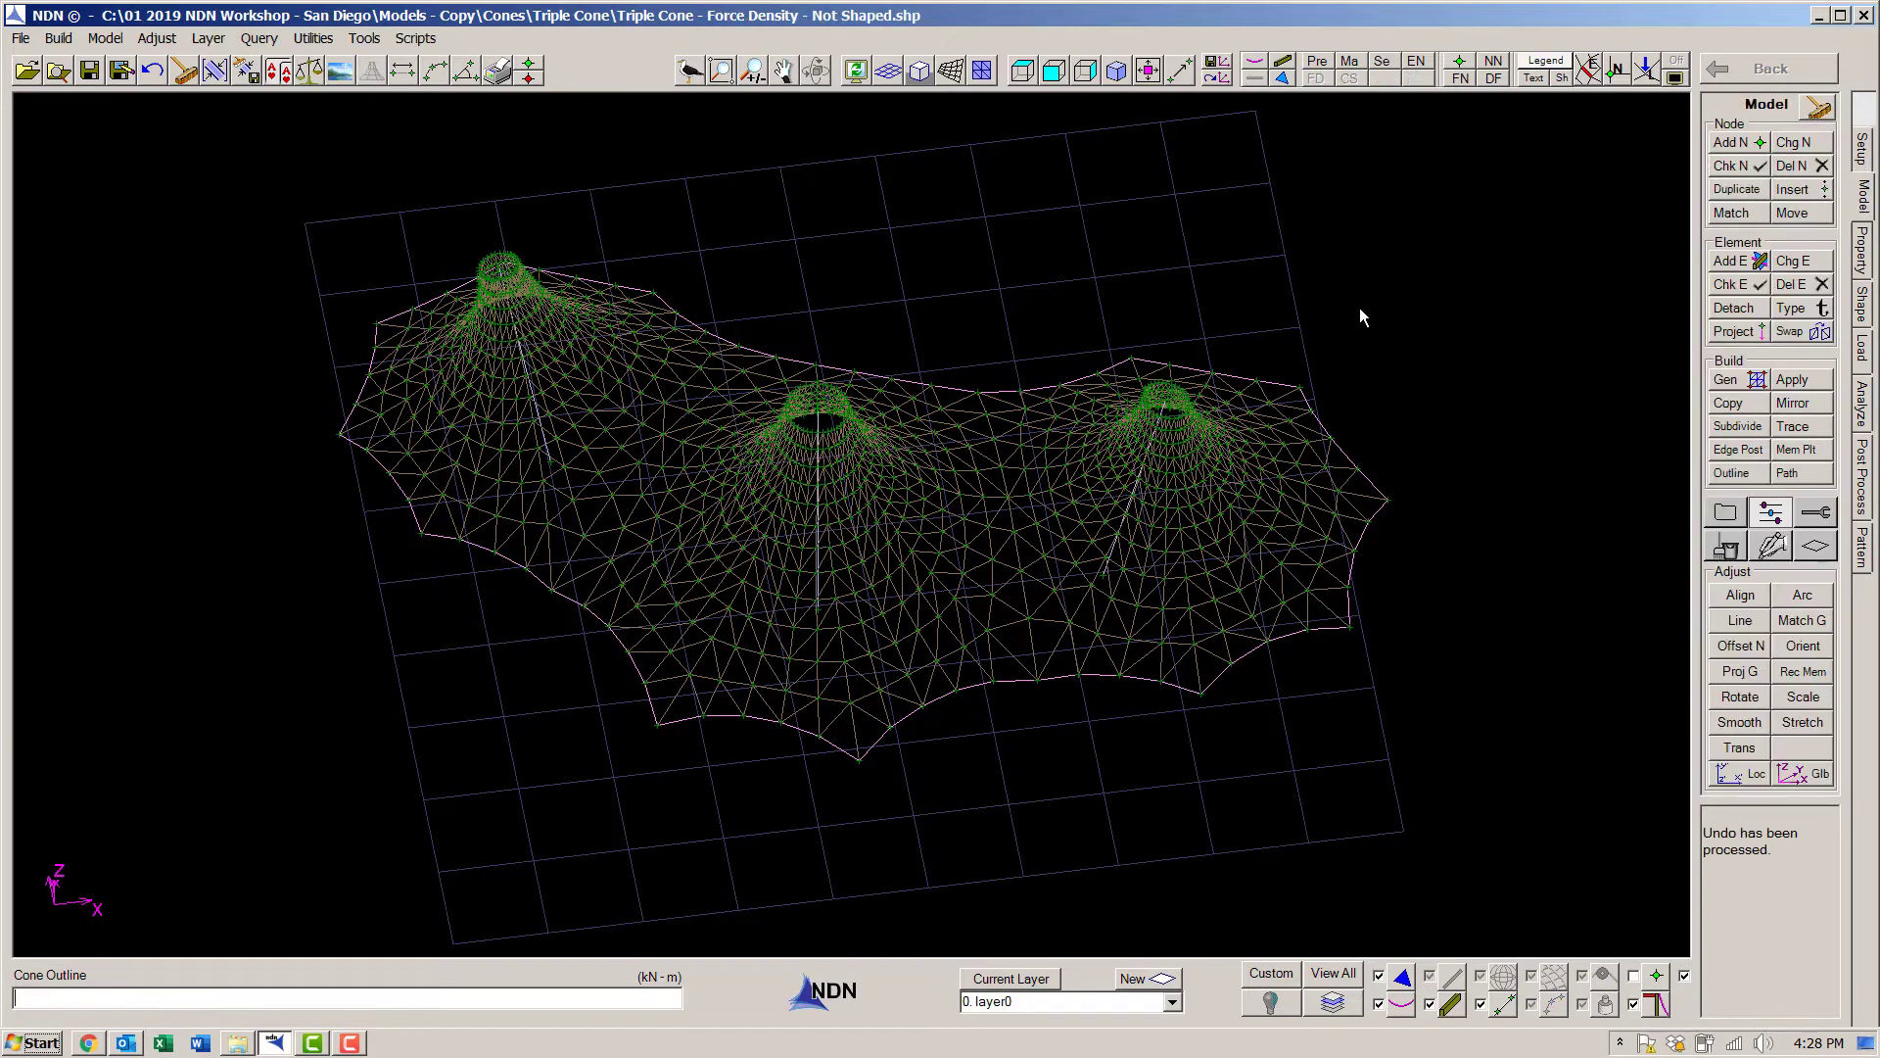
Shape the force density model with the Cable and Mem method, using 50 iterations and a 0.100 tolerance, and finish the shaping run.
{"action": "left_click", "coordinate": [1862, 303]}
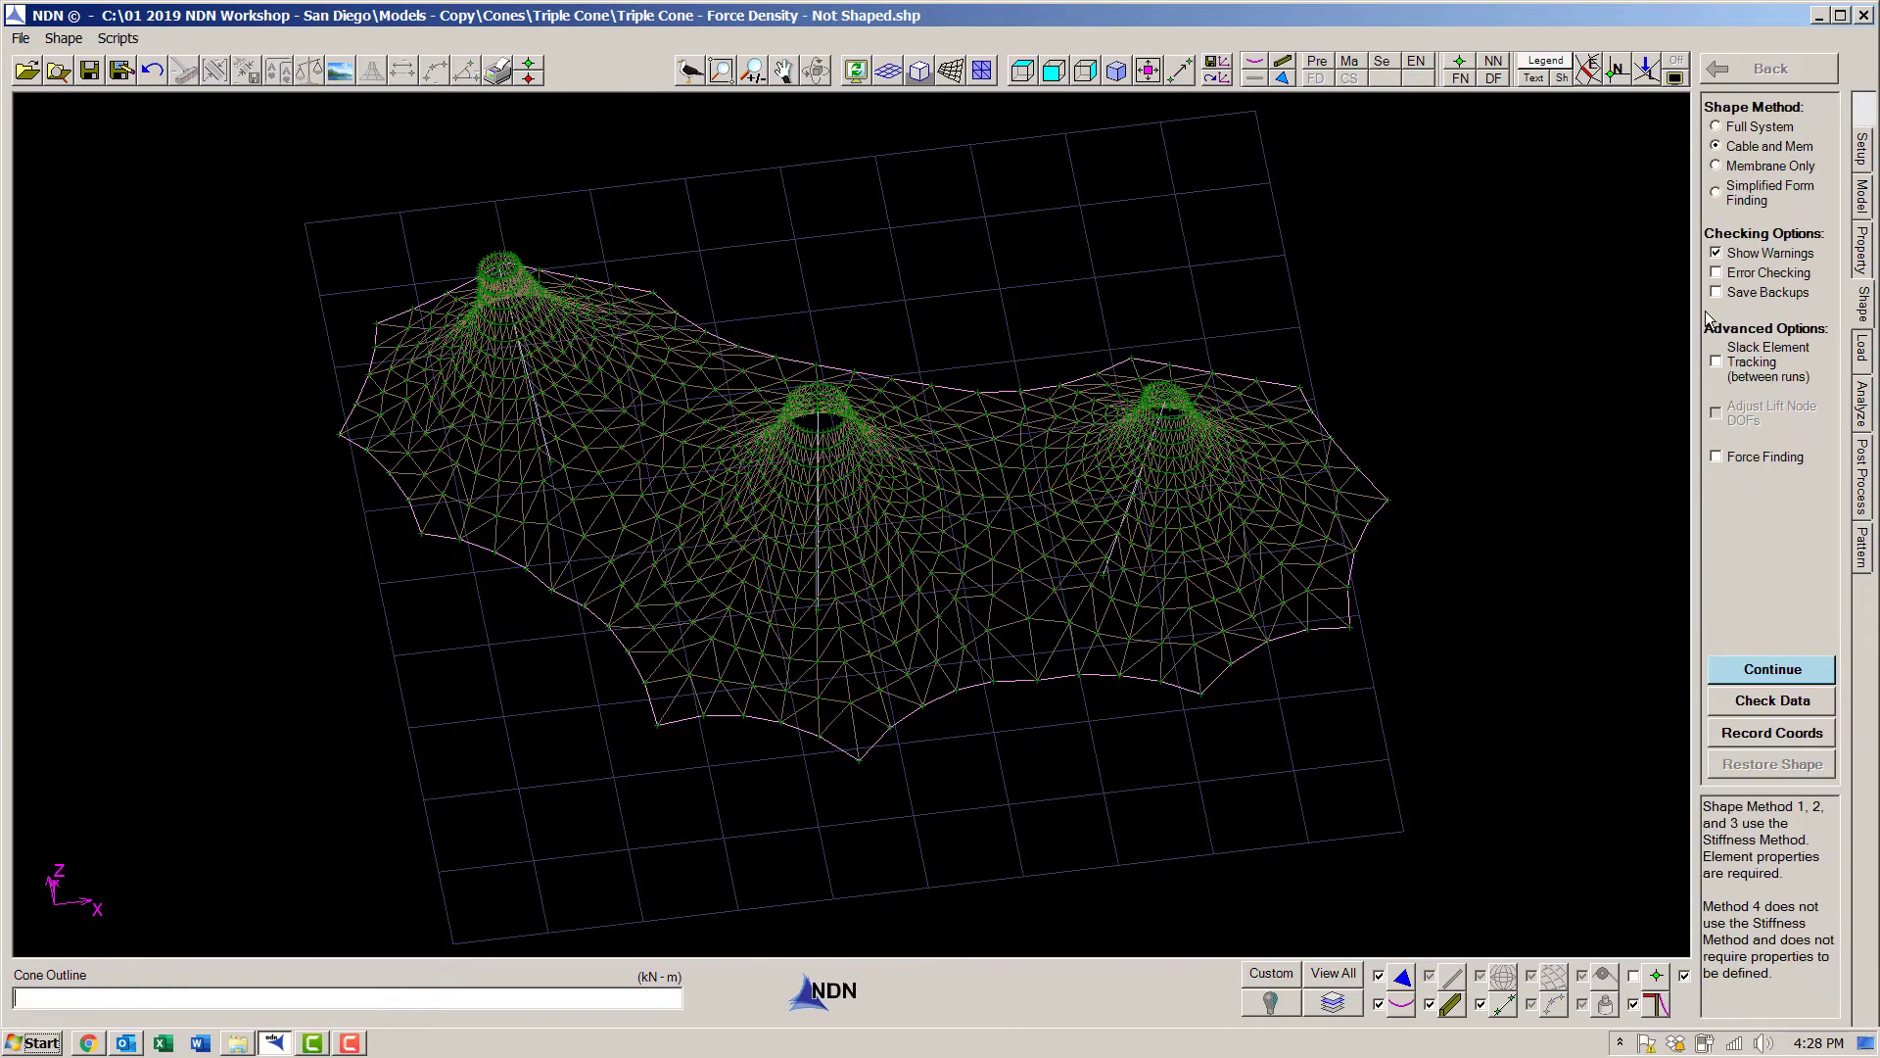
{"action": "key", "text": "Return"}
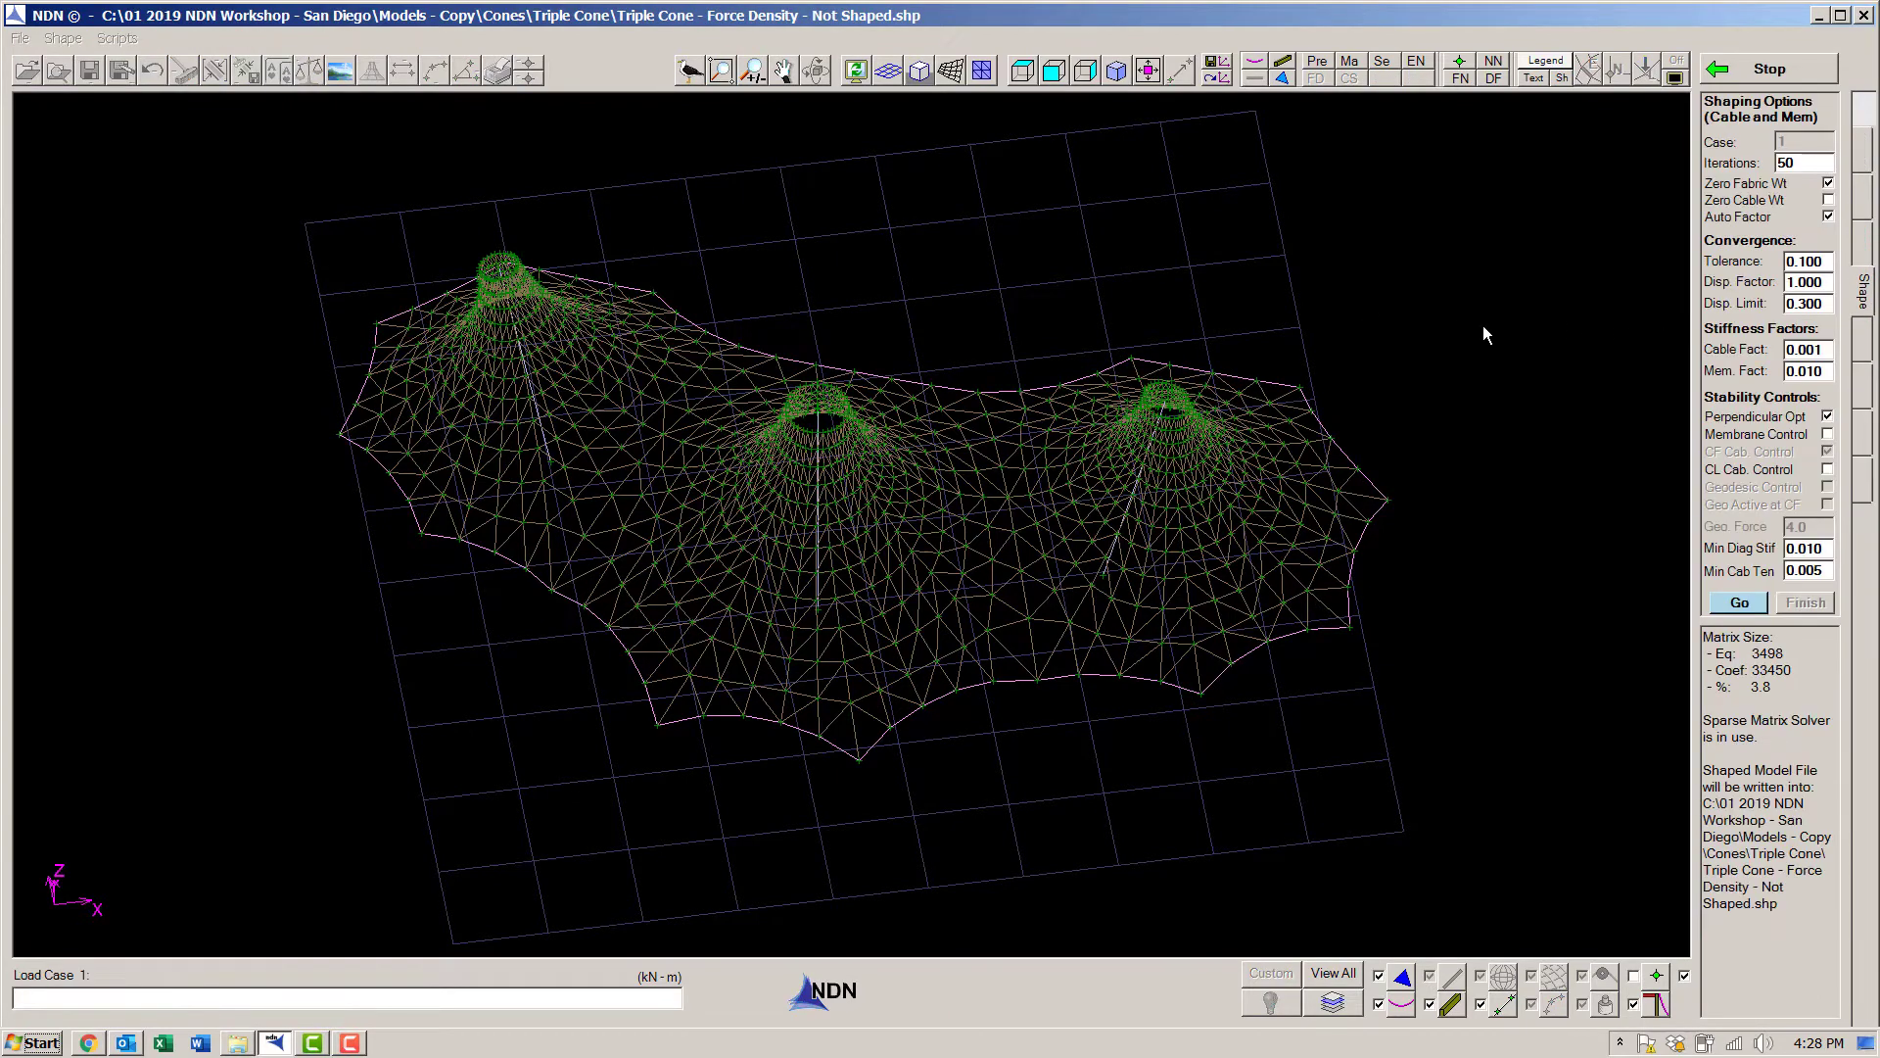
{"action": "key", "text": "Return"}
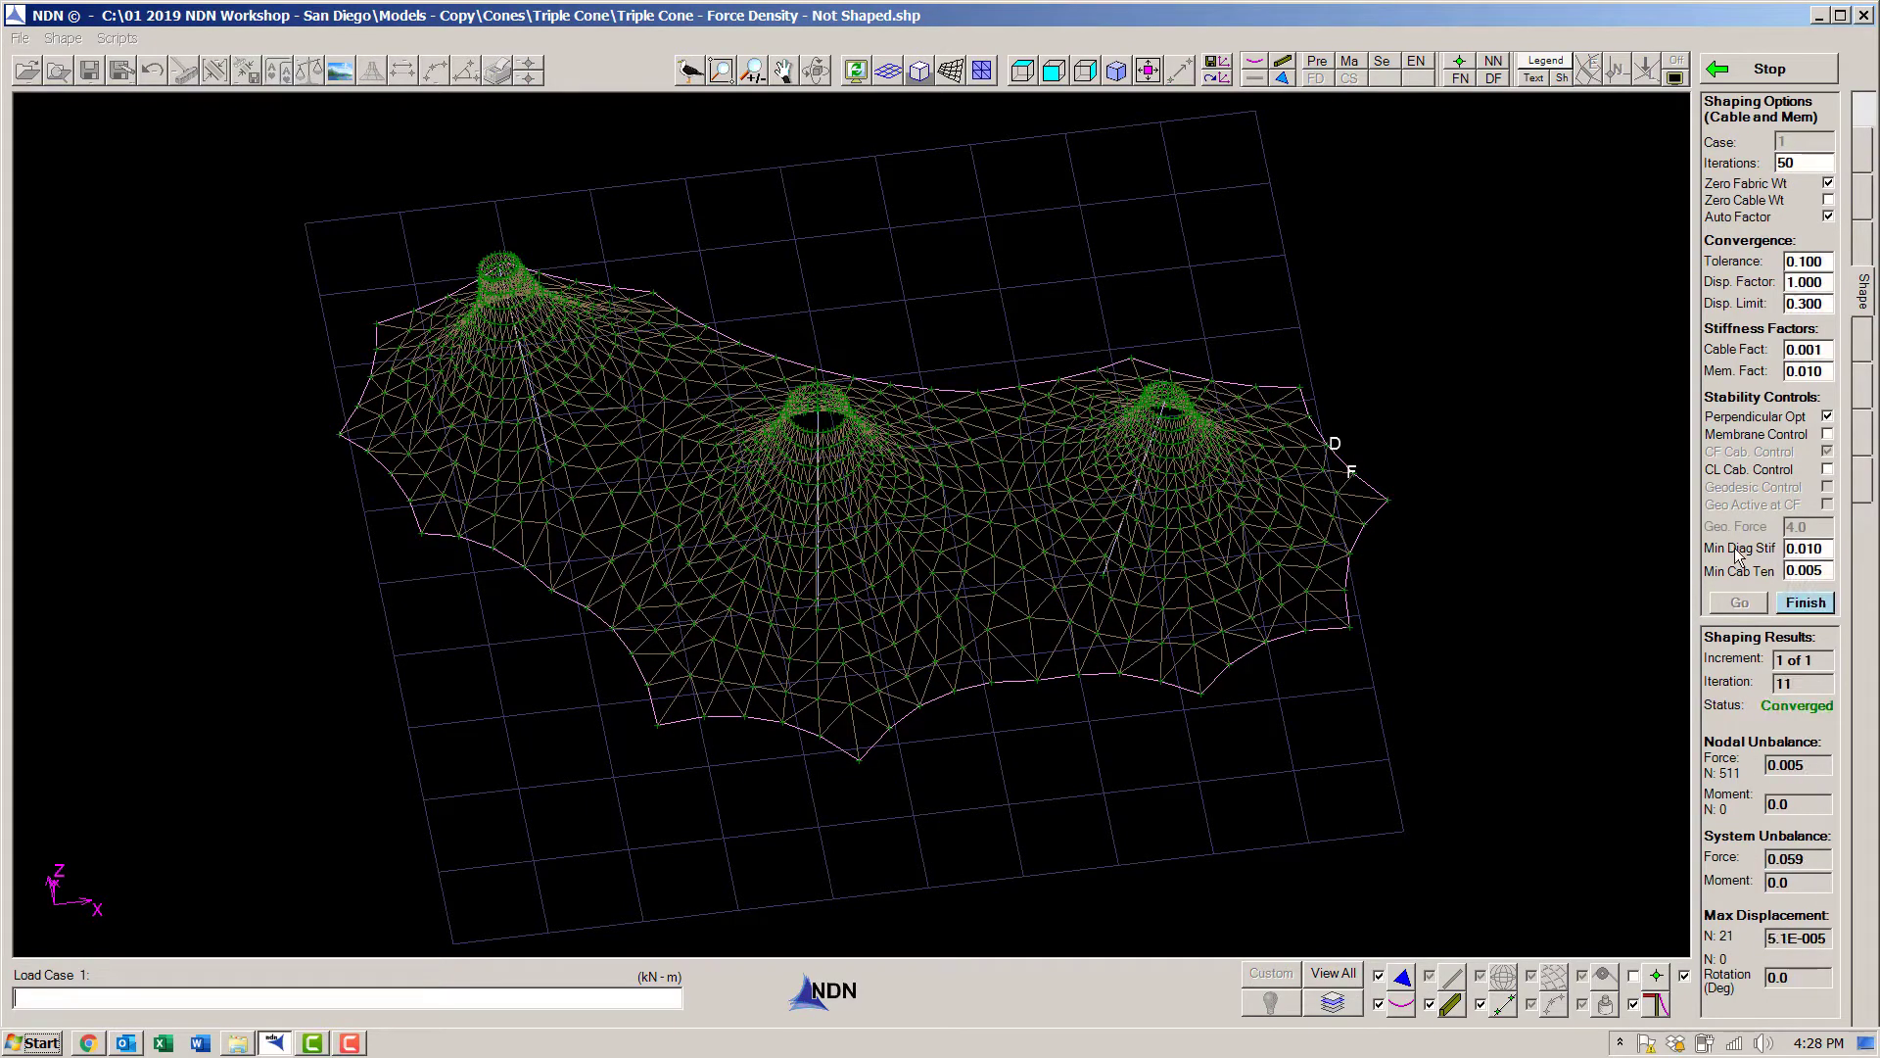
{"action": "left_click", "coordinate": [1798, 604]}
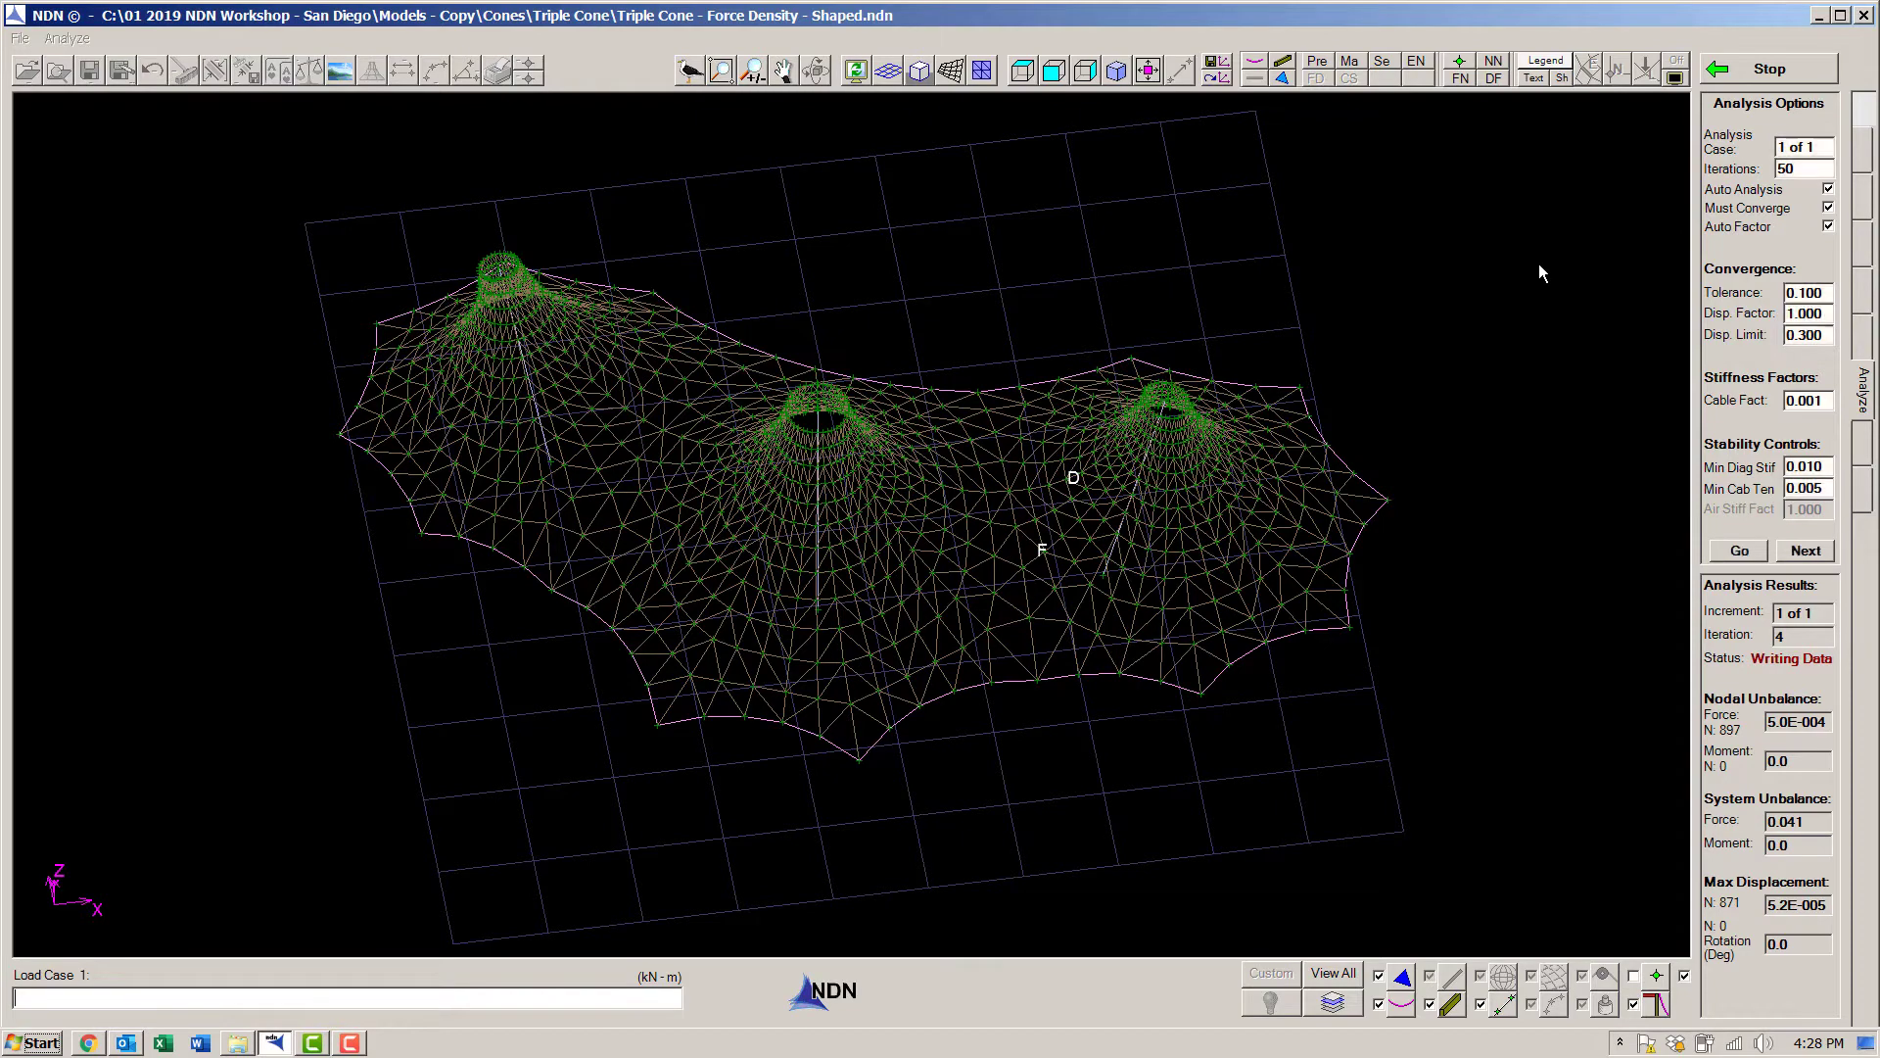
Display the nodal average warp stress and fill stress of analysis case 1 on the shaped membrane, and close the results display.
{"action": "left_click", "coordinate": [1864, 480]}
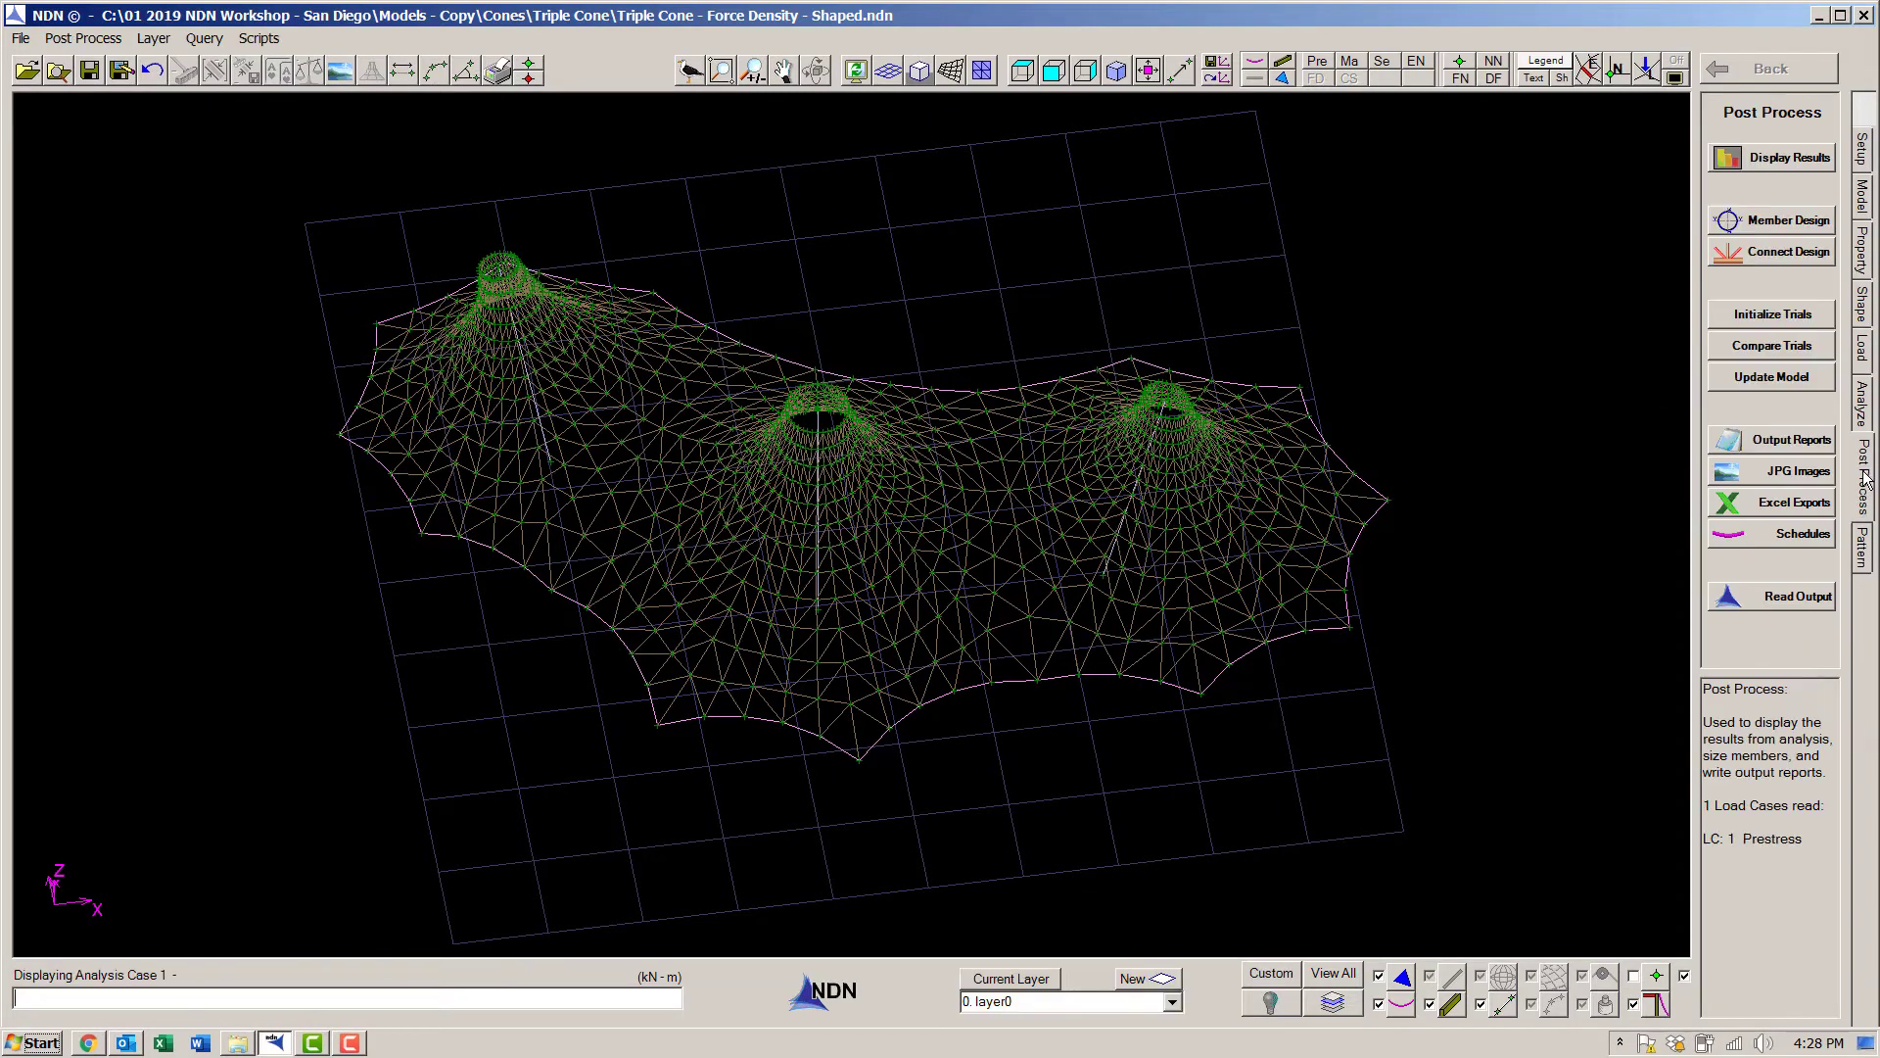
{"action": "left_click", "coordinate": [1757, 160]}
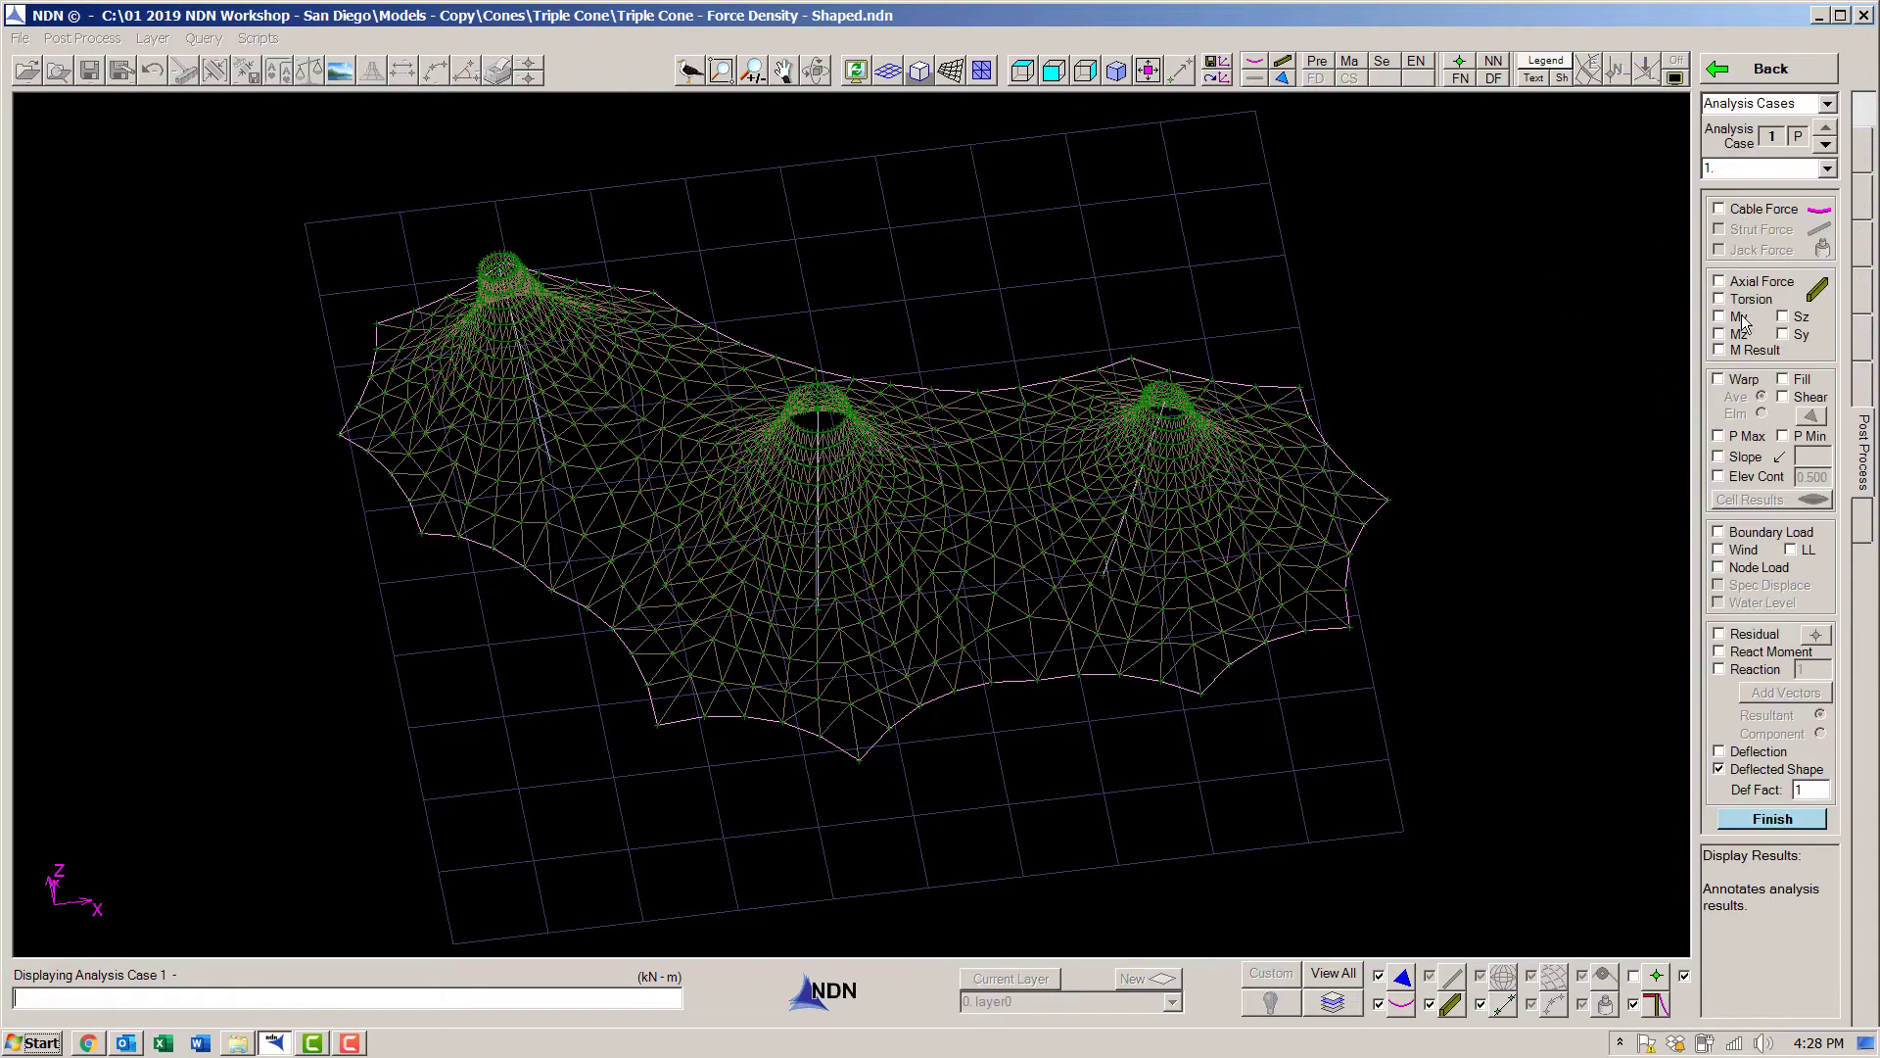
{"action": "left_click", "coordinate": [1731, 383]}
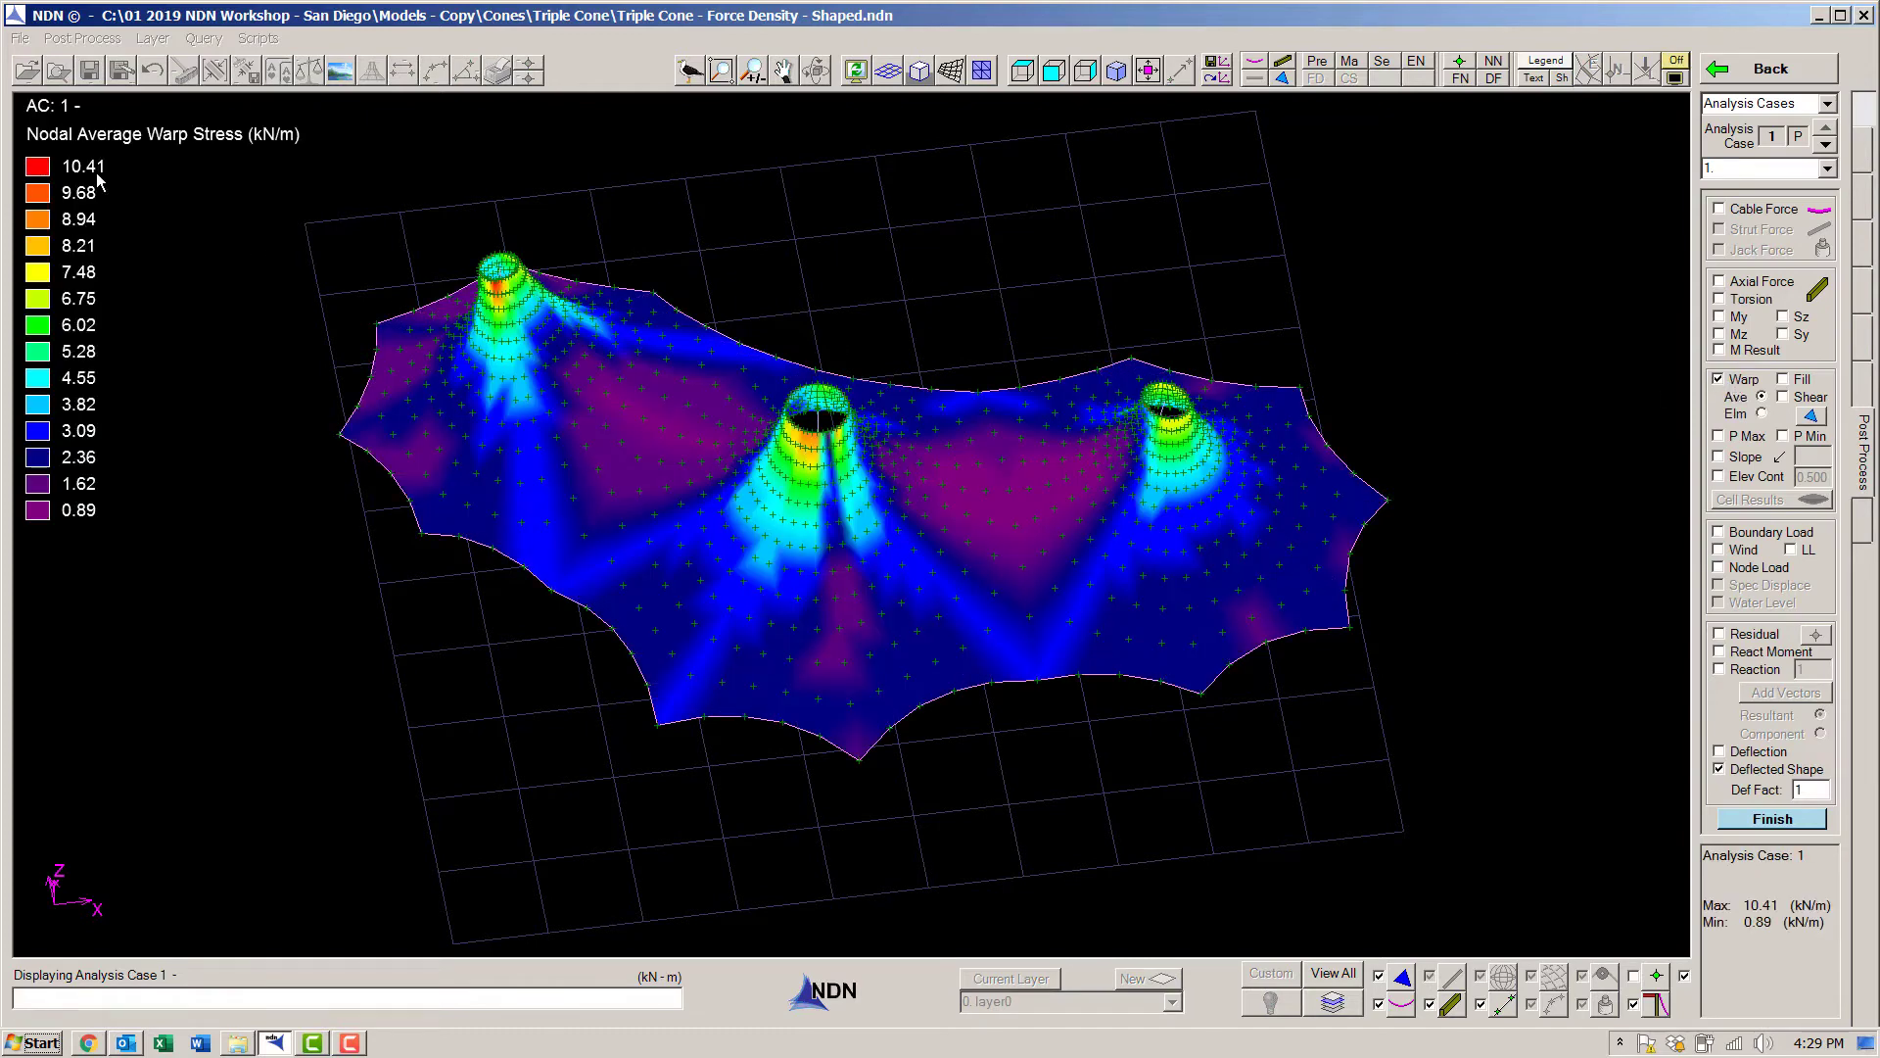
{"action": "left_click", "coordinate": [1800, 385]}
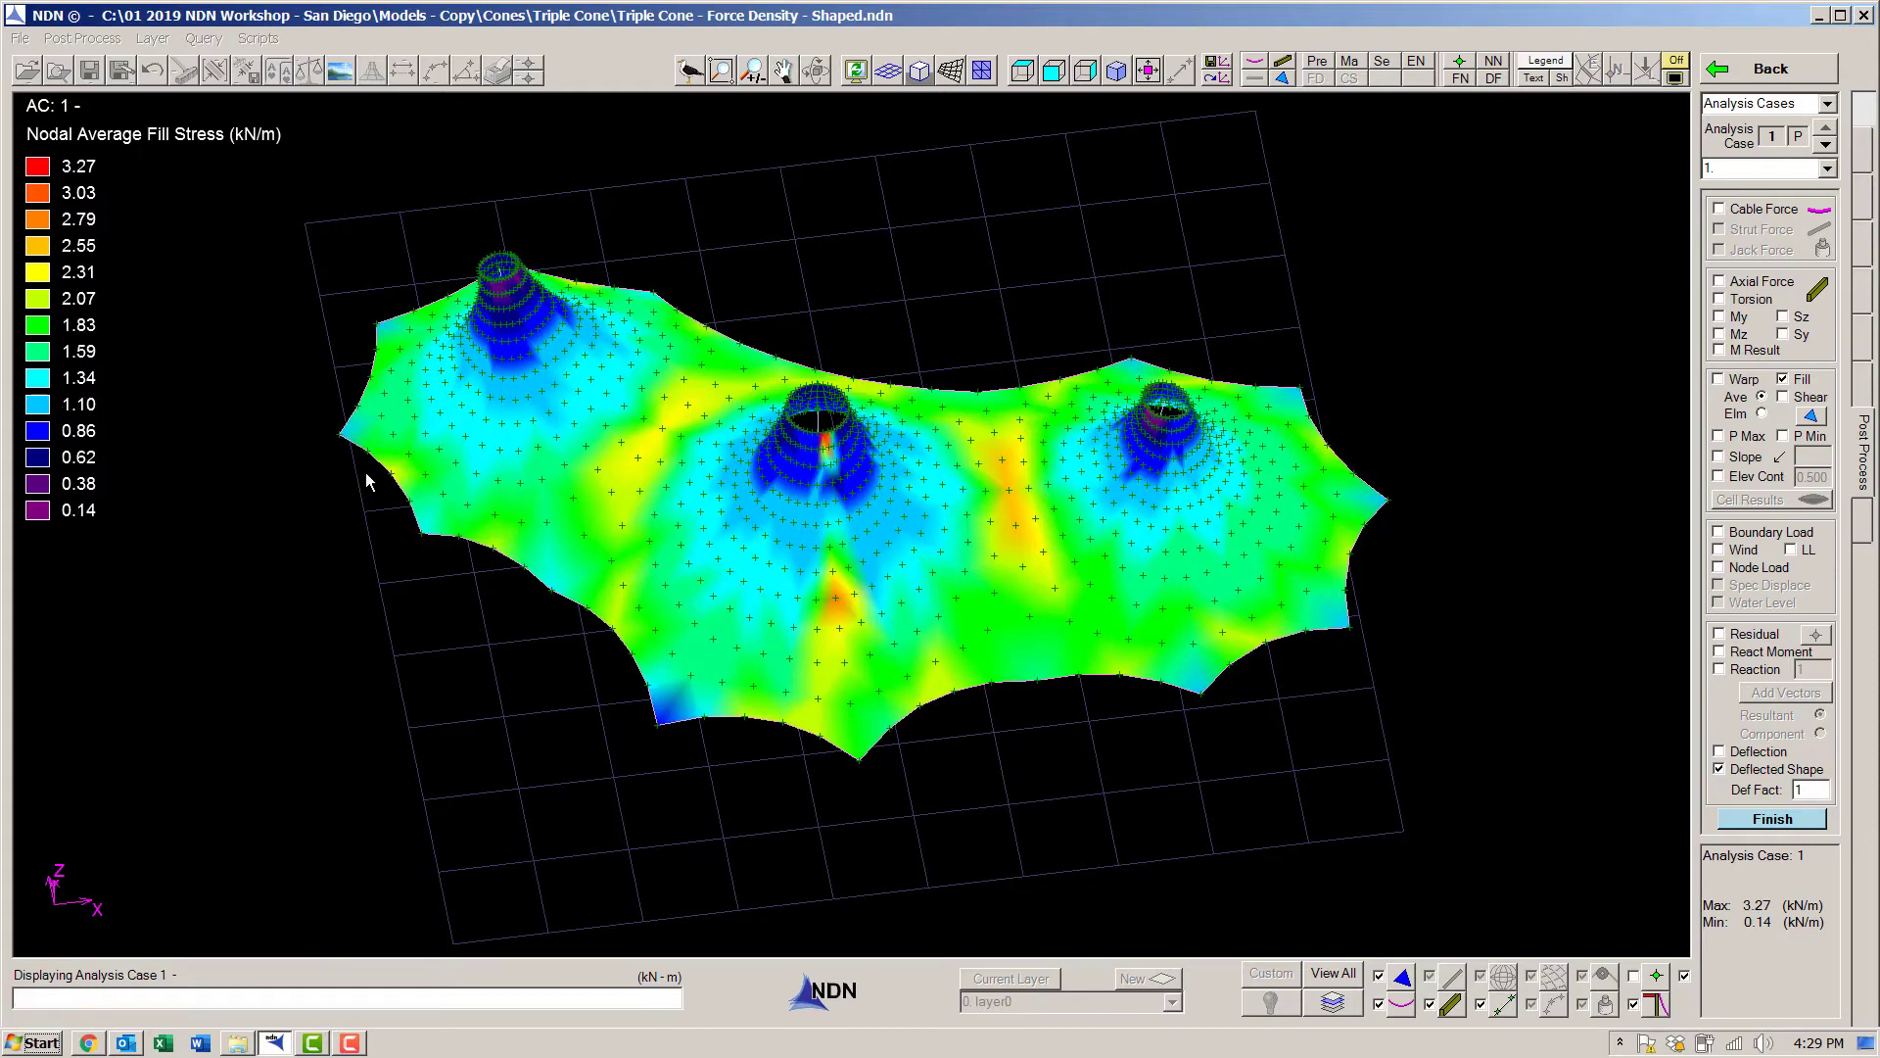
{"action": "left_click", "coordinate": [1788, 70]}
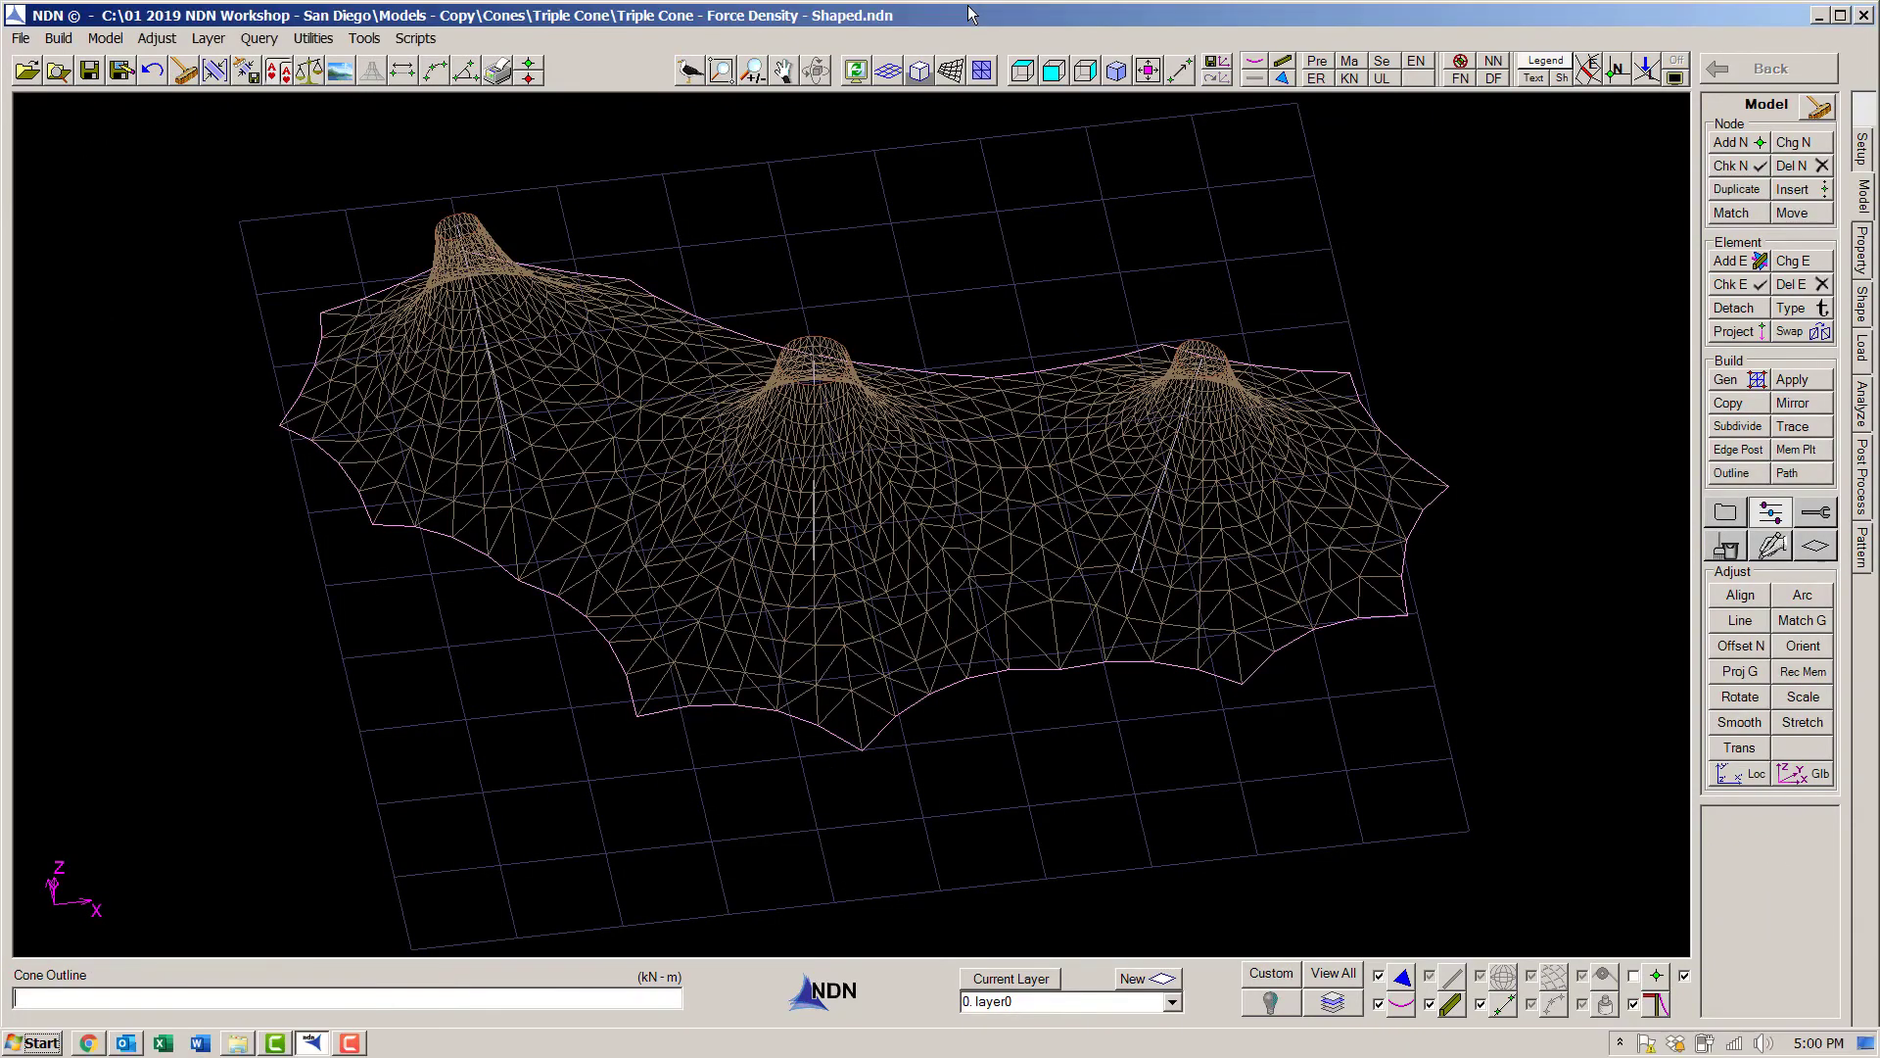
Show the shaped triple cone membrane as a shaded surface.
{"action": "left_click", "coordinate": [951, 73]}
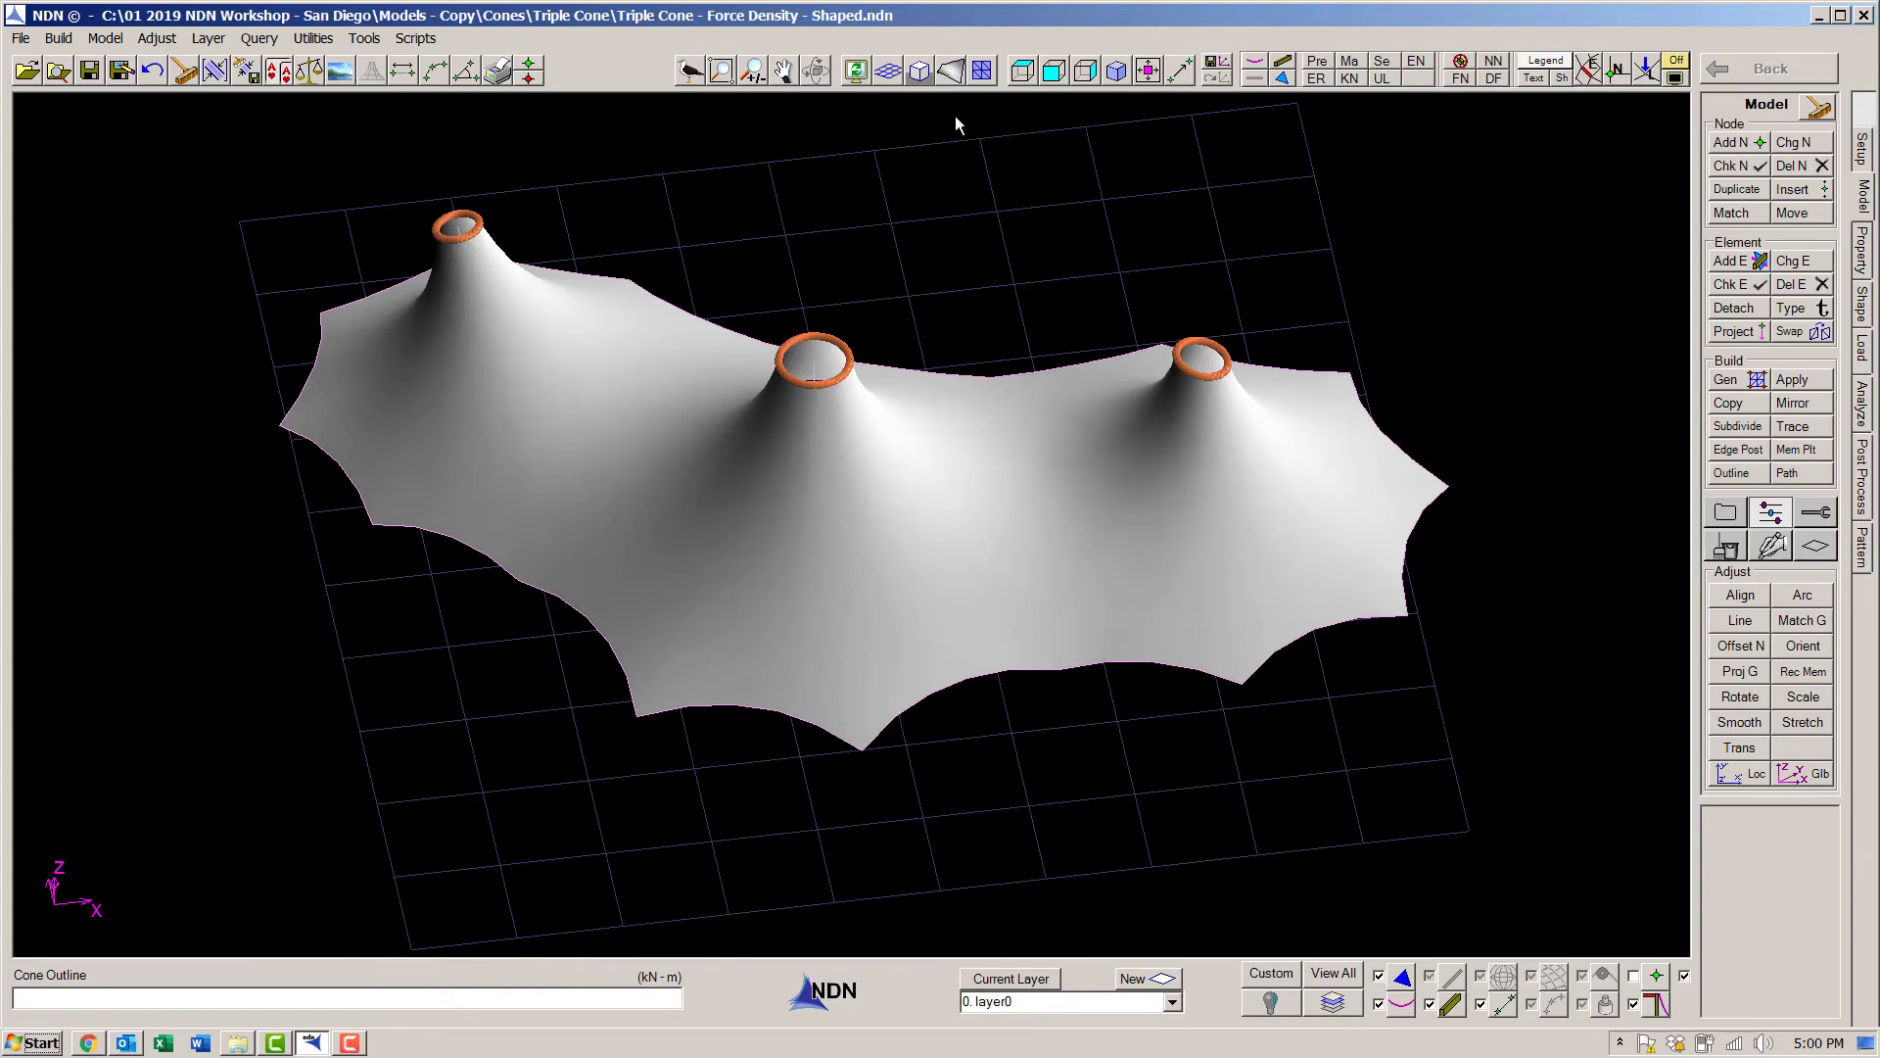